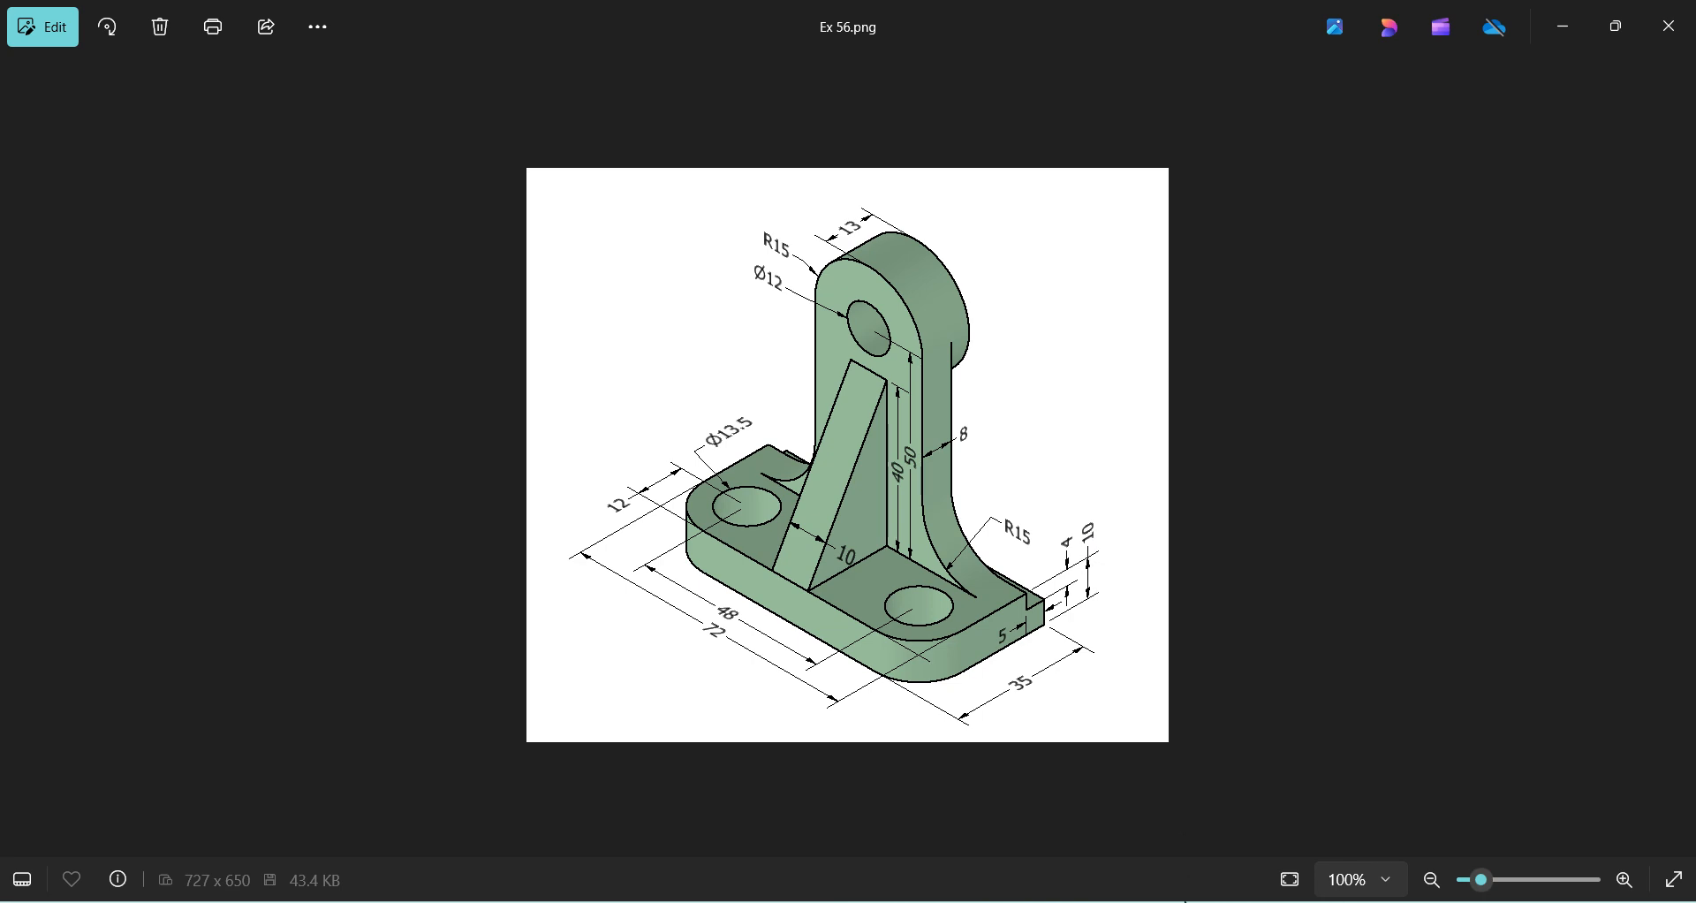
Switch to SOLIDWORKS, create a new part document and set its units to MMGS (millimeter, gram, second).
{"action": "left_click", "coordinate": [1157, 902]}
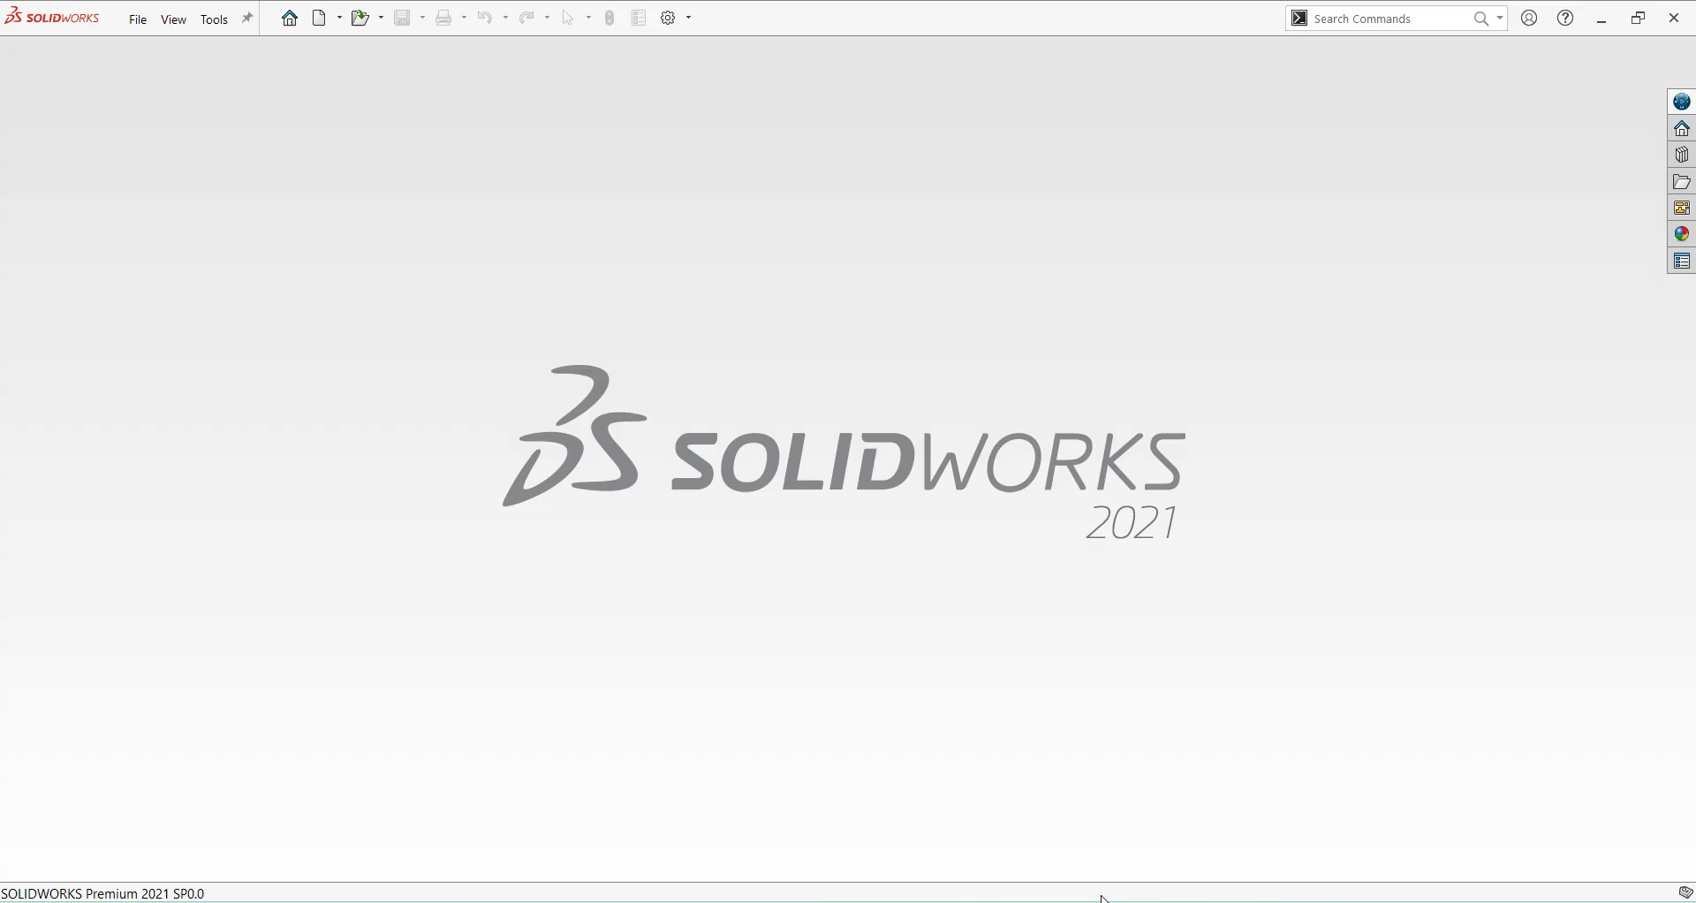
{"action": "left_click", "coordinate": [146, 29]}
{"action": "left_click", "coordinate": [169, 51]}
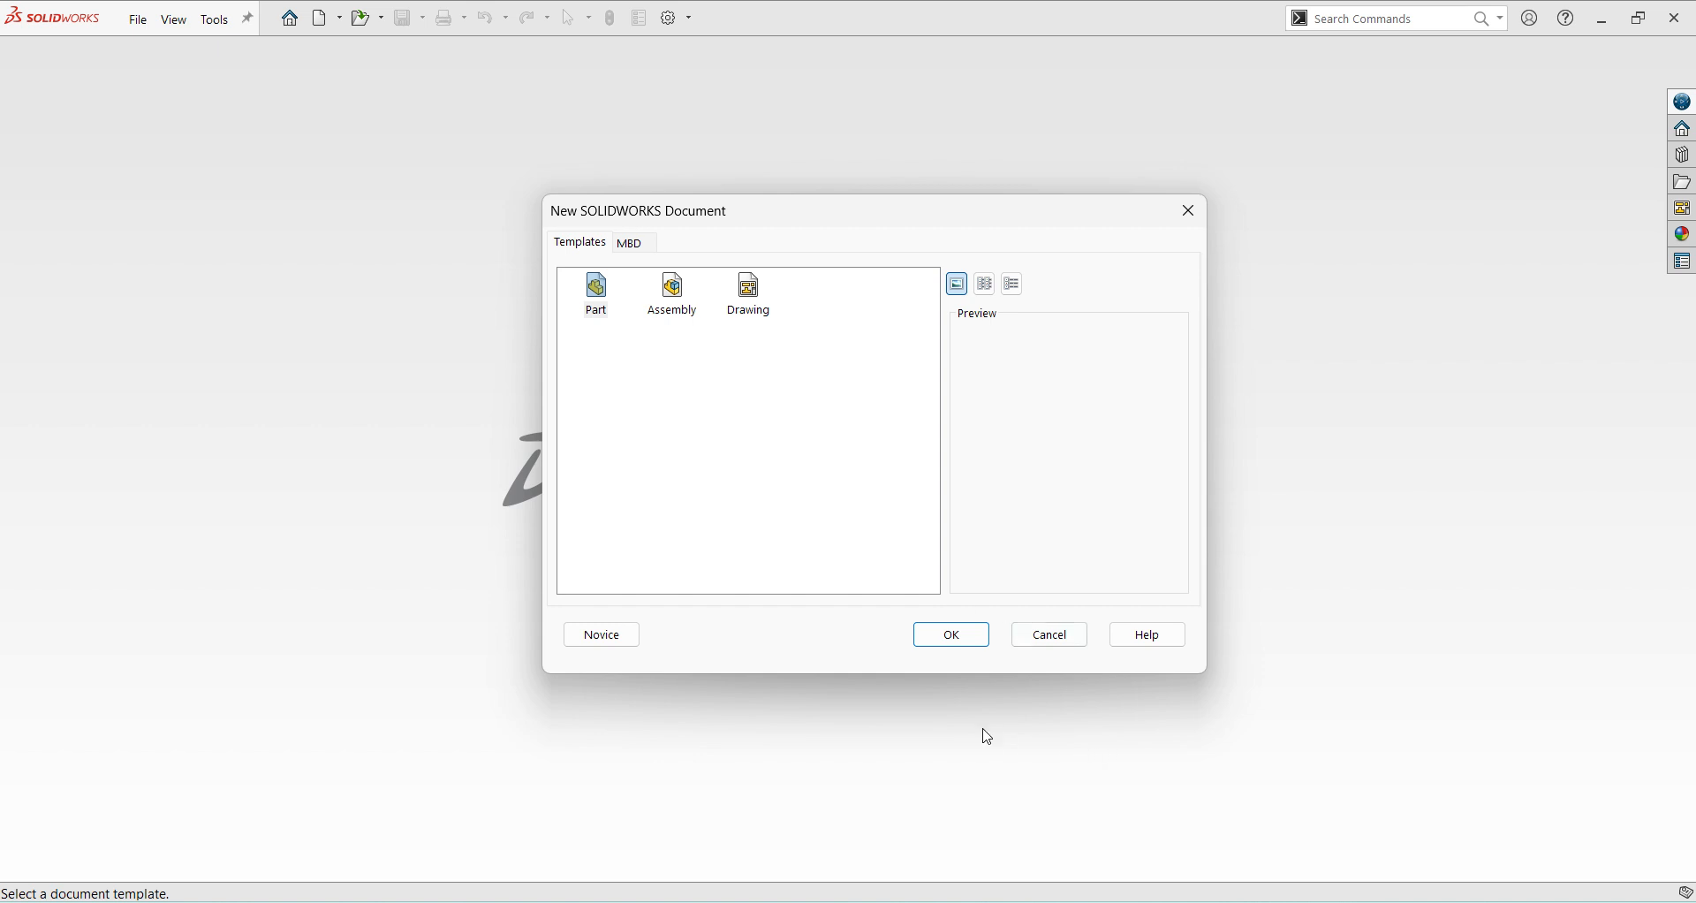
{"action": "left_click", "coordinate": [947, 634]}
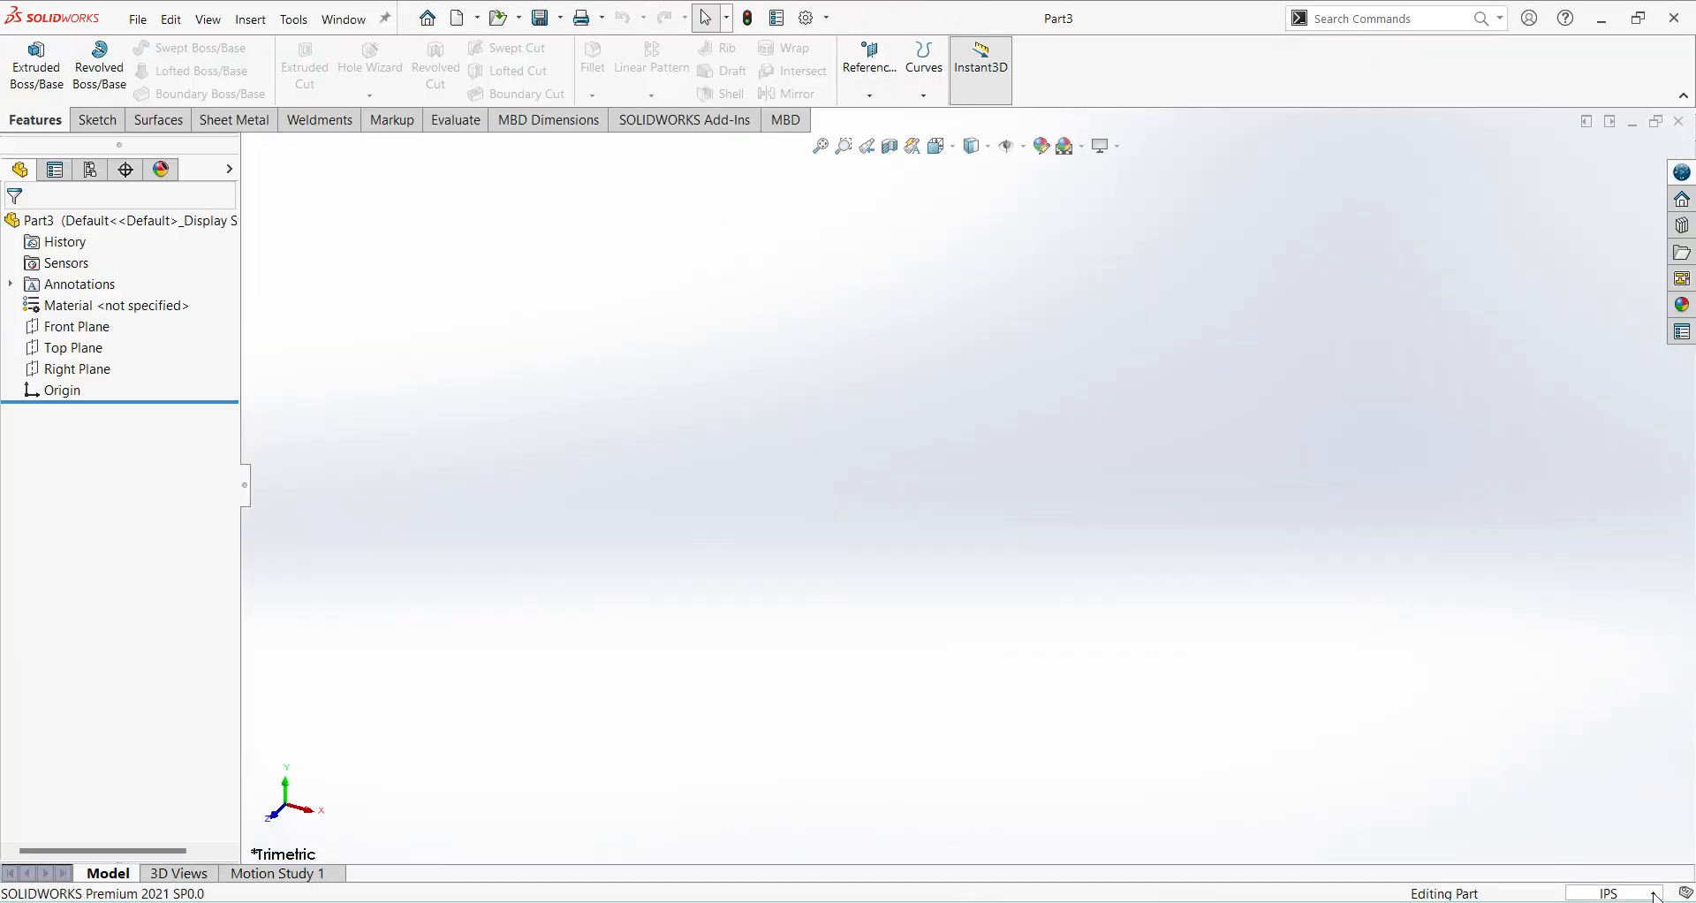
{"action": "left_click", "coordinate": [1655, 894]}
{"action": "left_click", "coordinate": [1484, 808]}
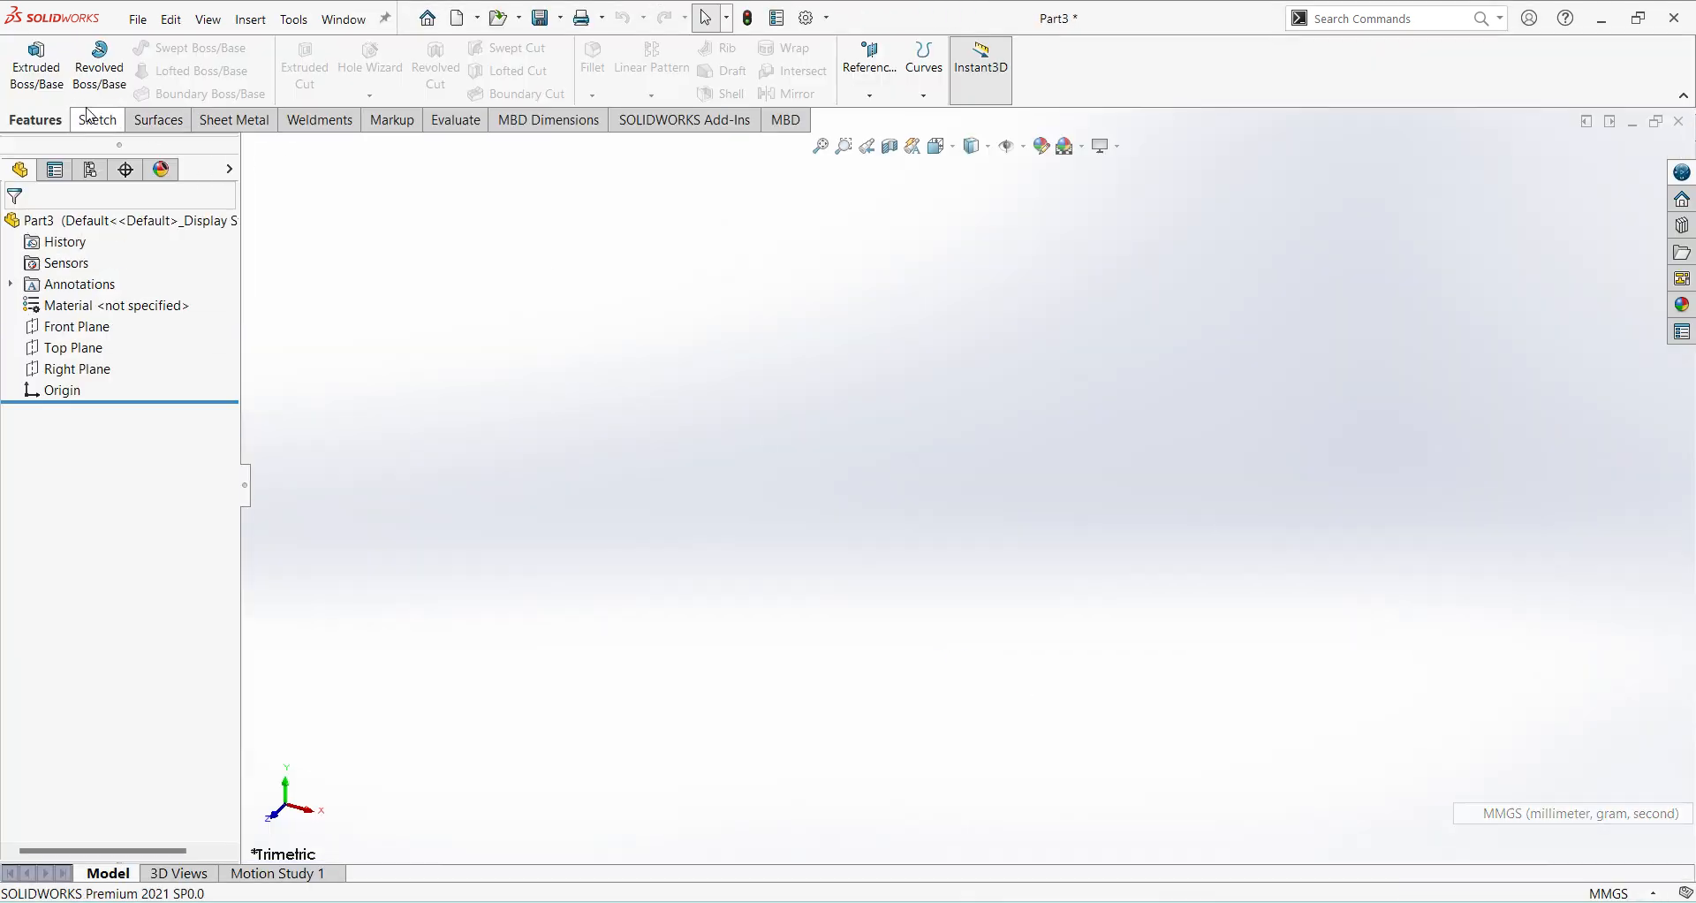
Start an extruded boss on the Top Plane and sketch a center rectangle about 188 by 59 mm centred on the origin.
{"action": "left_click", "coordinate": [36, 62]}
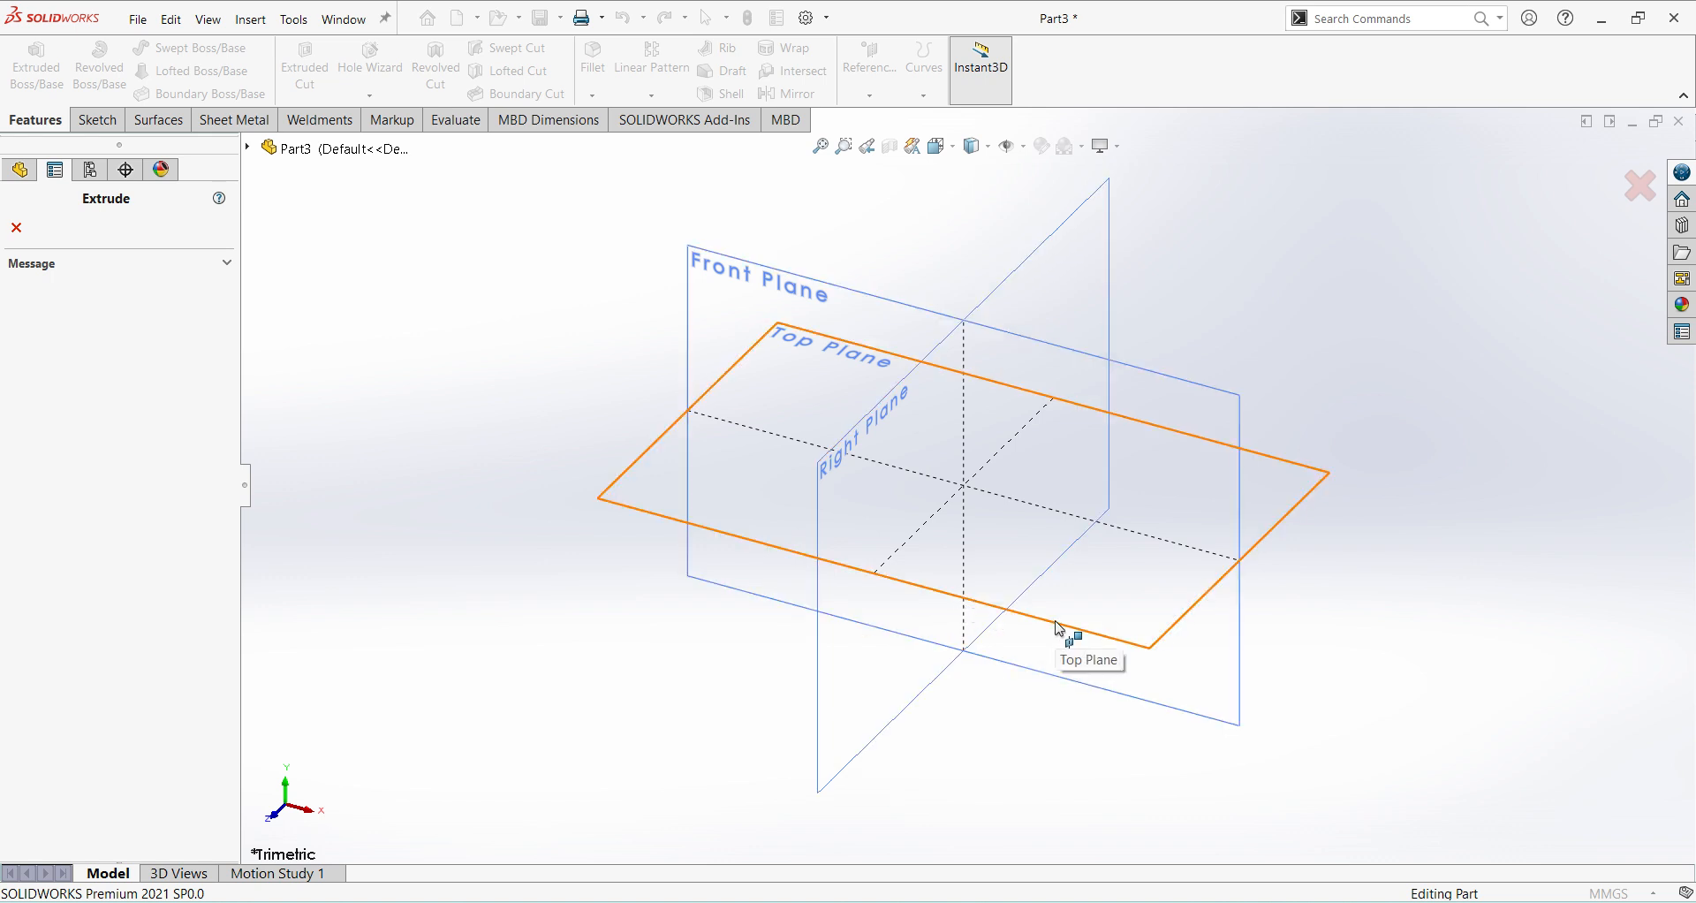
{"action": "left_click", "coordinate": [1059, 628]}
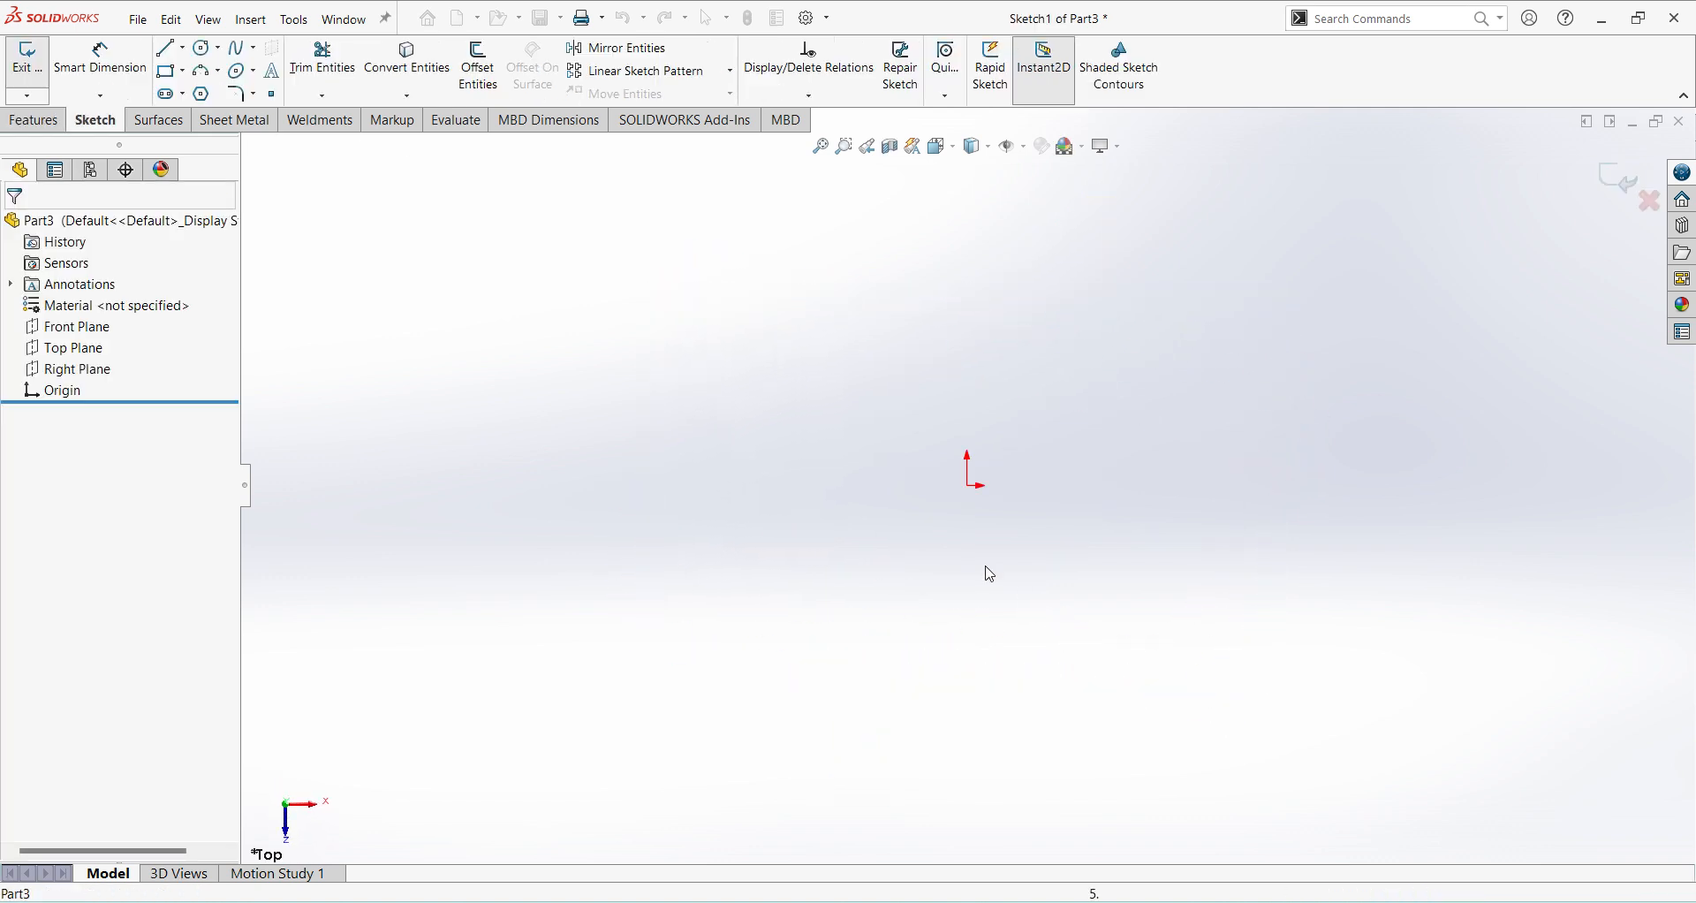
{"action": "left_click", "coordinate": [184, 72]}
{"action": "left_click", "coordinate": [221, 114]}
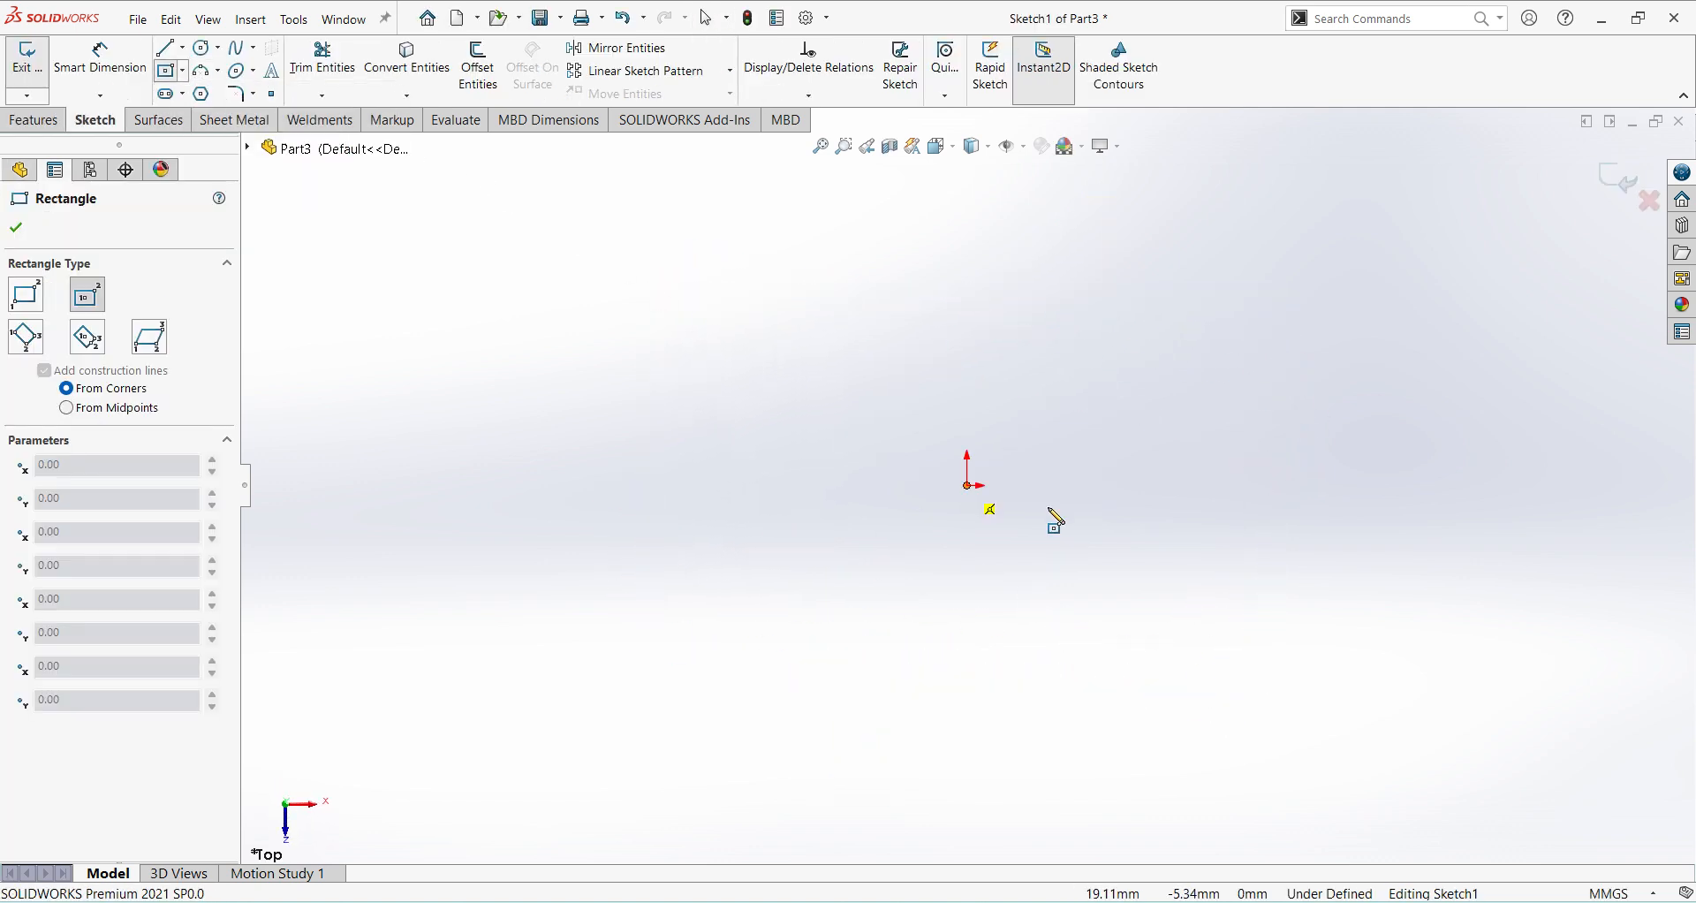
{"action": "left_click", "coordinate": [968, 487]}
{"action": "left_click", "coordinate": [1302, 591]}
{"action": "right_click", "coordinate": [1297, 618]}
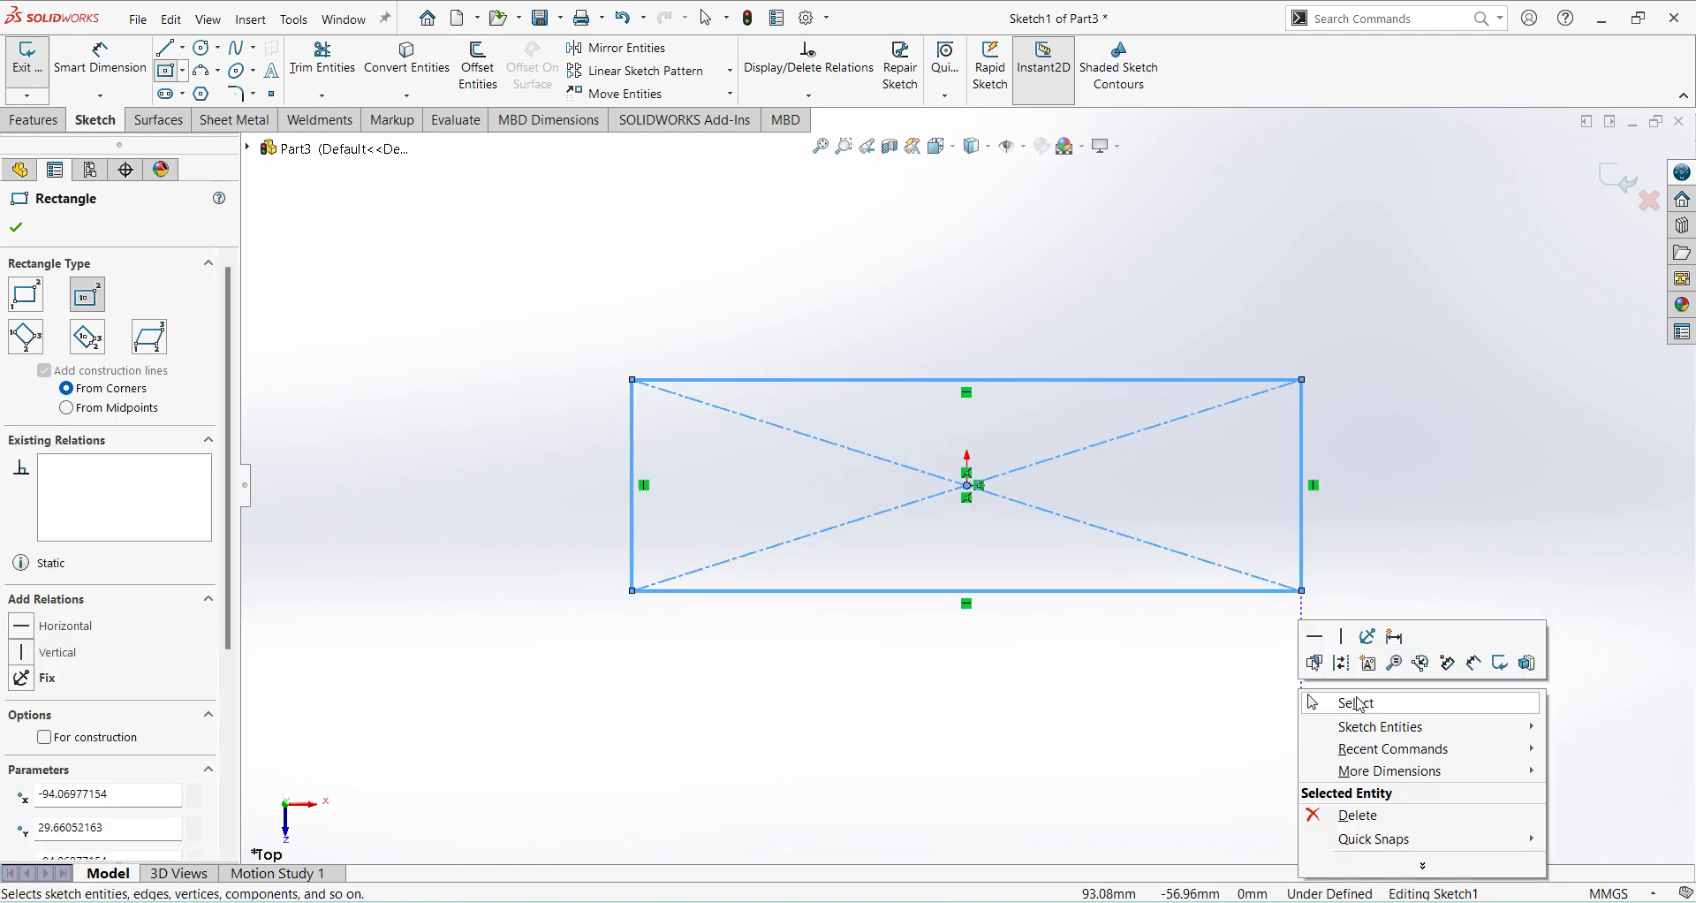
{"action": "left_click", "coordinate": [1351, 699]}
{"action": "left_click", "coordinate": [1244, 592]}
{"action": "left_click", "coordinate": [1180, 675]}
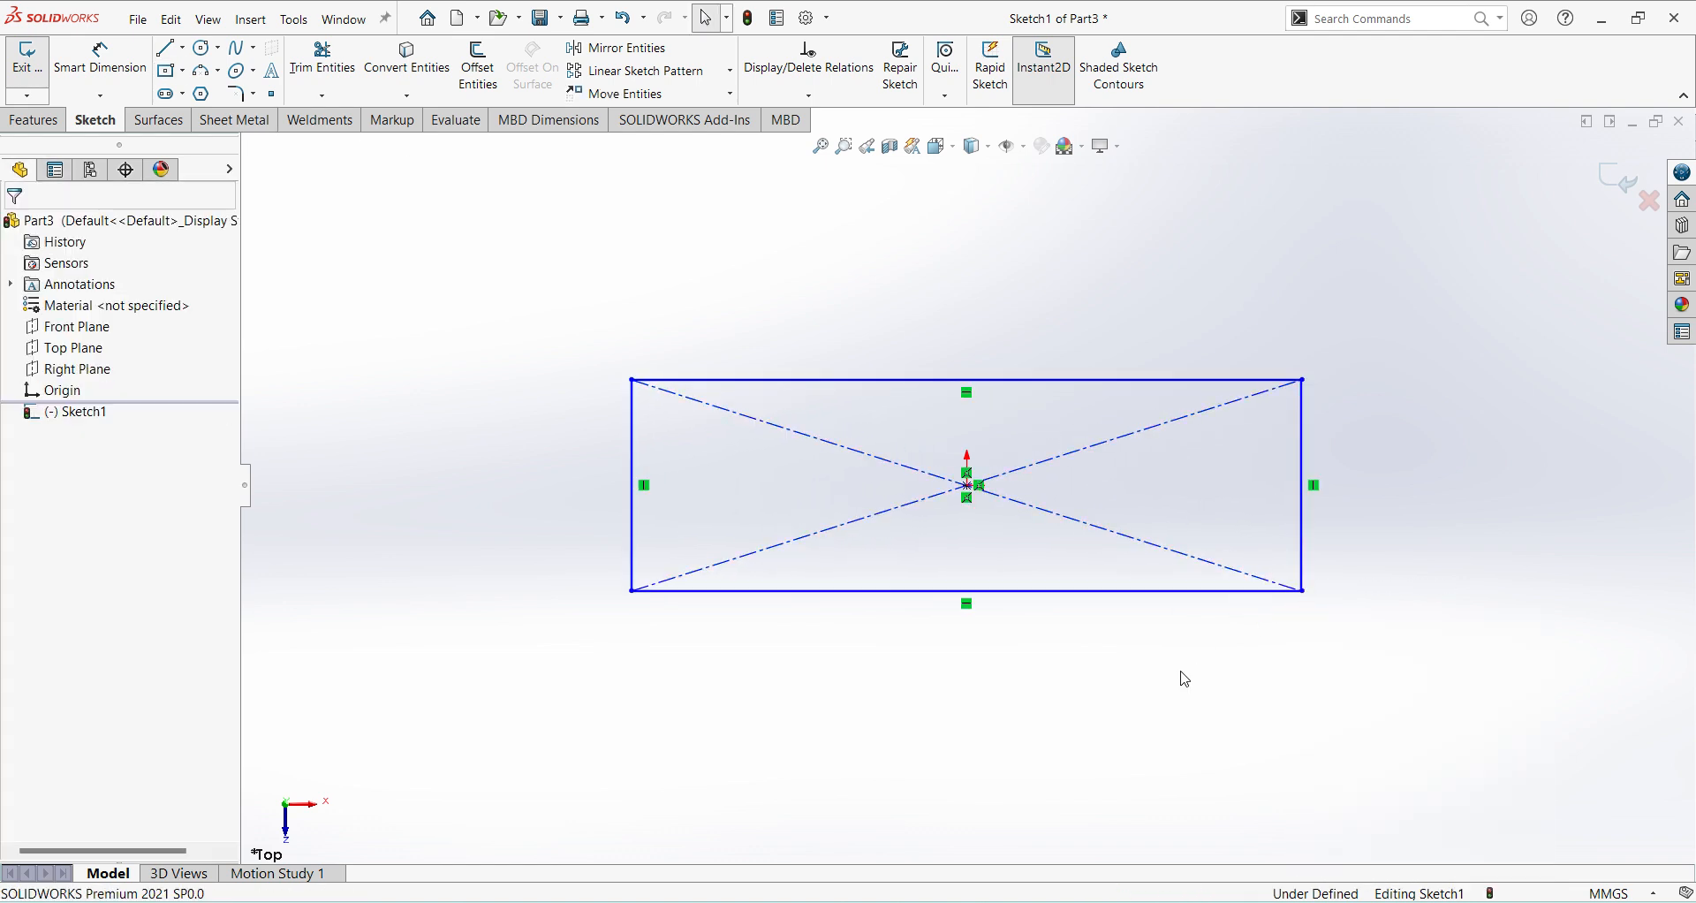
Dimension the base rectangle 72 mm wide and 35 mm high.
{"action": "left_click", "coordinate": [122, 81]}
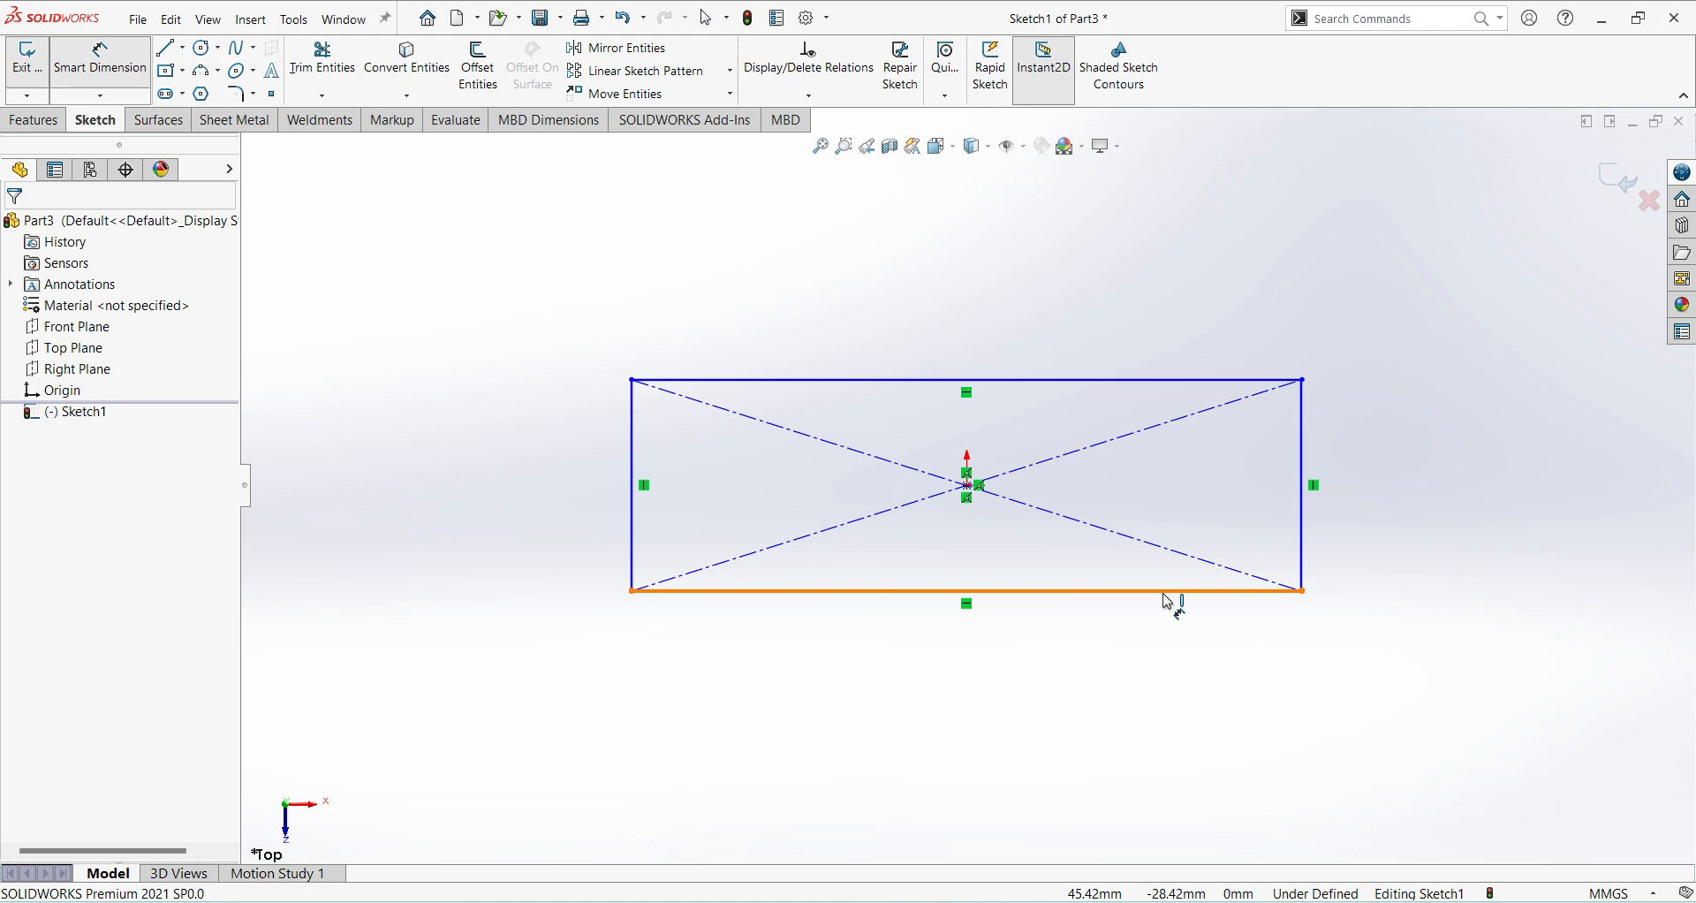
{"action": "left_click", "coordinate": [1212, 592]}
{"action": "left_click", "coordinate": [1188, 679]}
{"action": "type", "text": "72"}
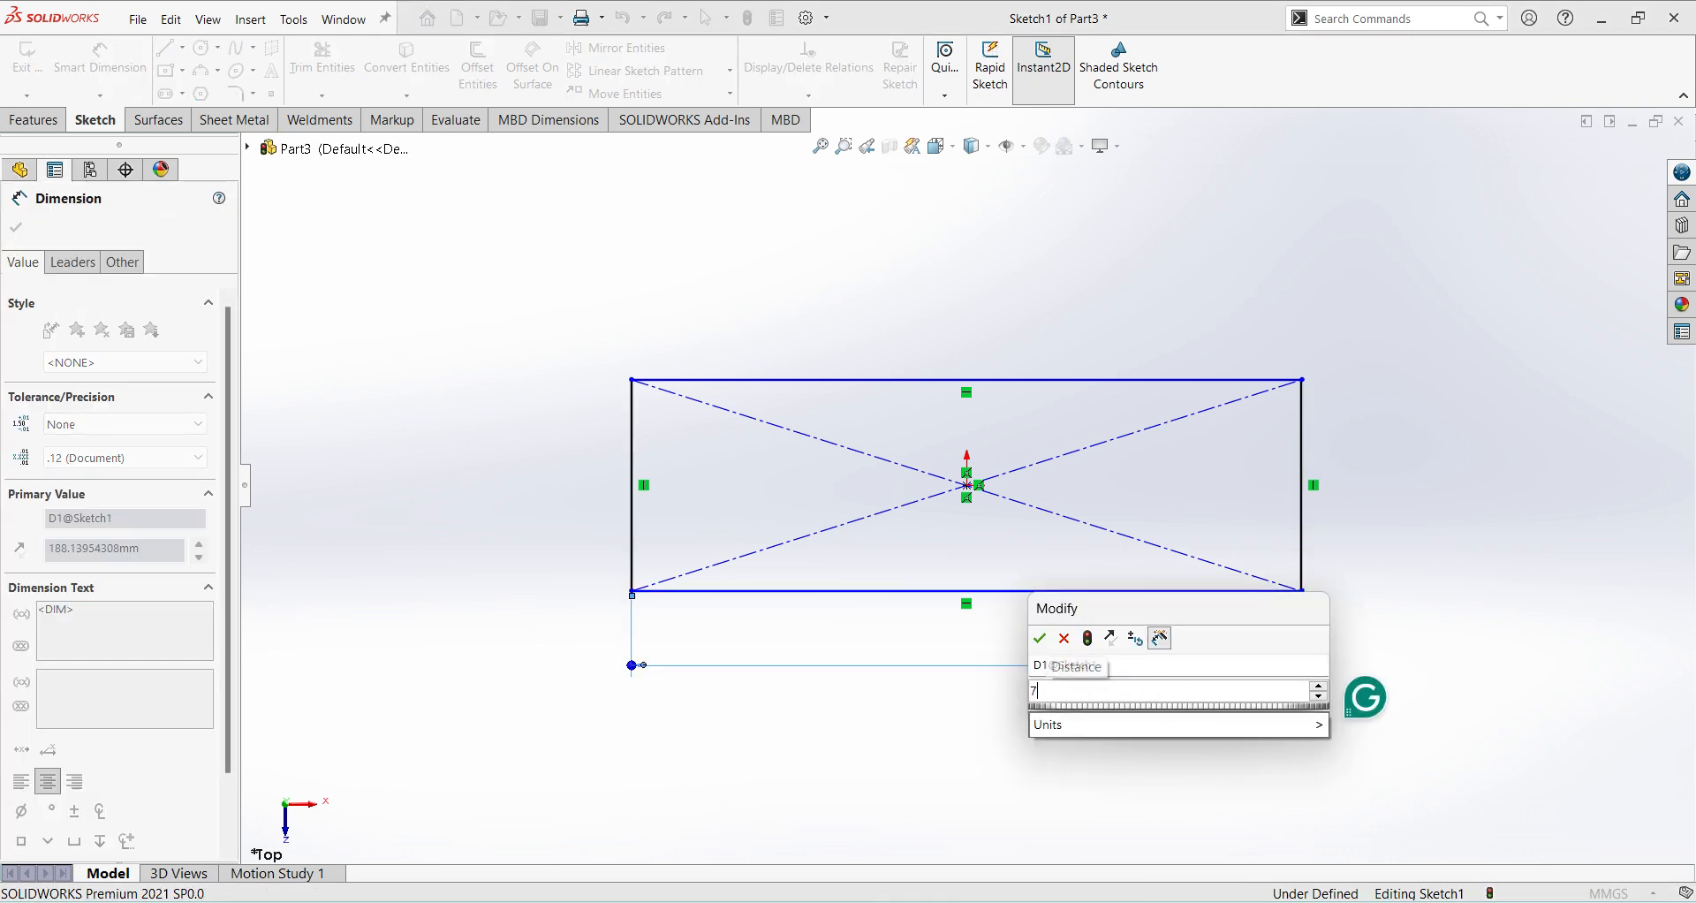
{"action": "key", "text": "Return"}
{"action": "left_click", "coordinate": [1308, 544]}
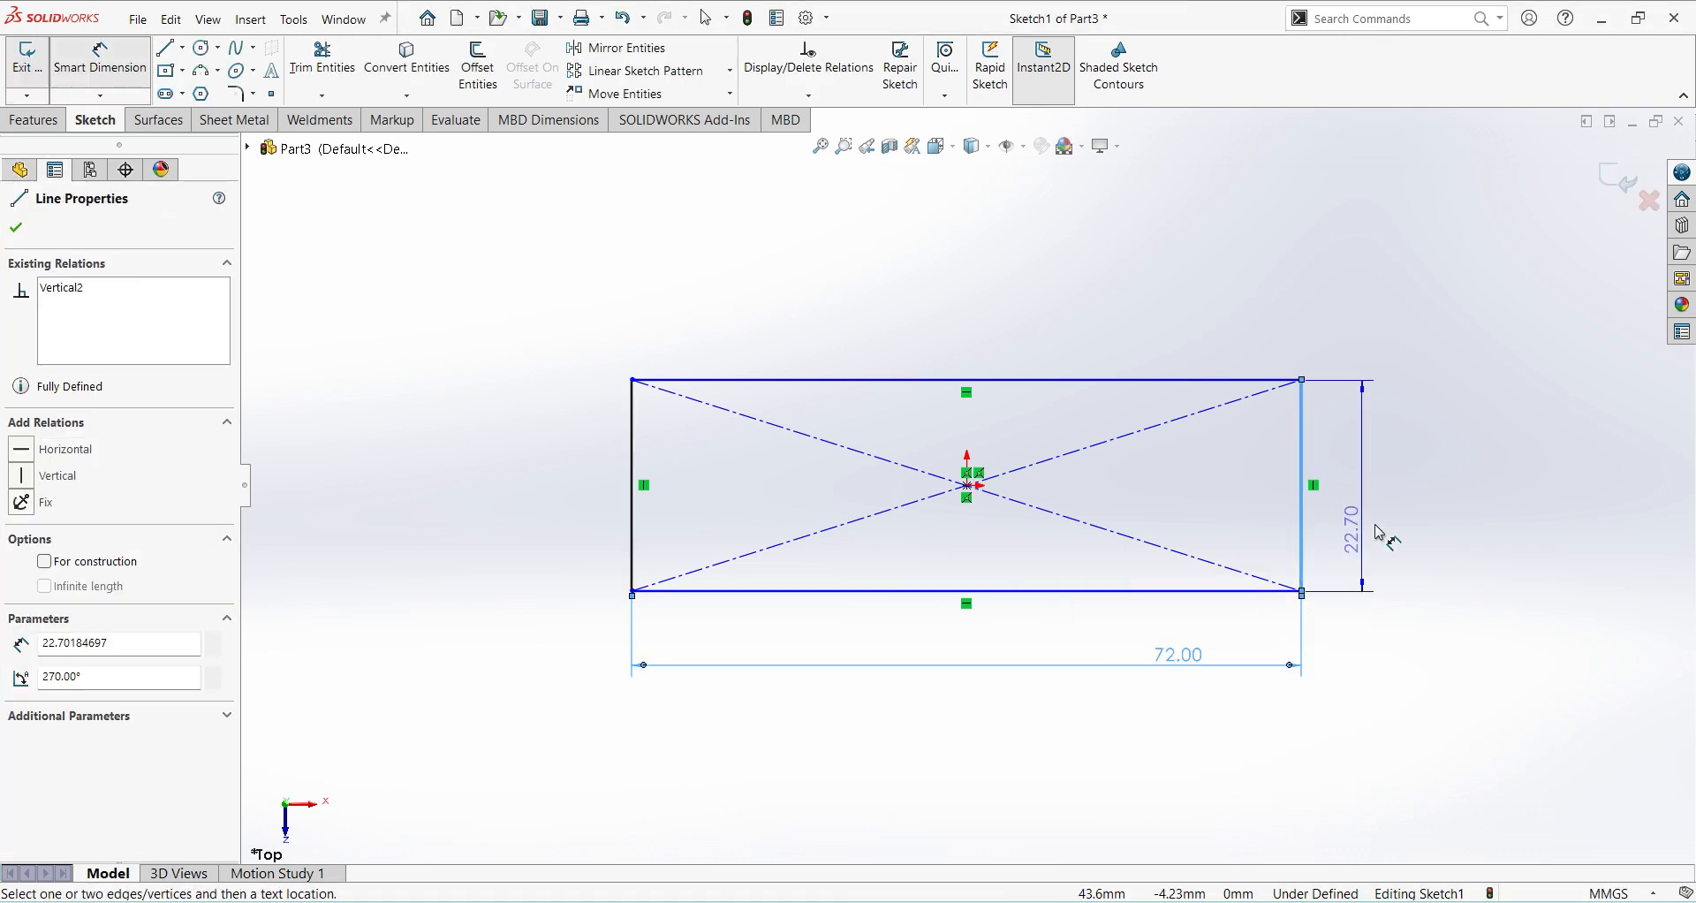
{"action": "left_click", "coordinate": [1396, 528]}
{"action": "key", "text": "Return"}
{"action": "type", "text": "35"}
{"action": "key", "text": "Return"}
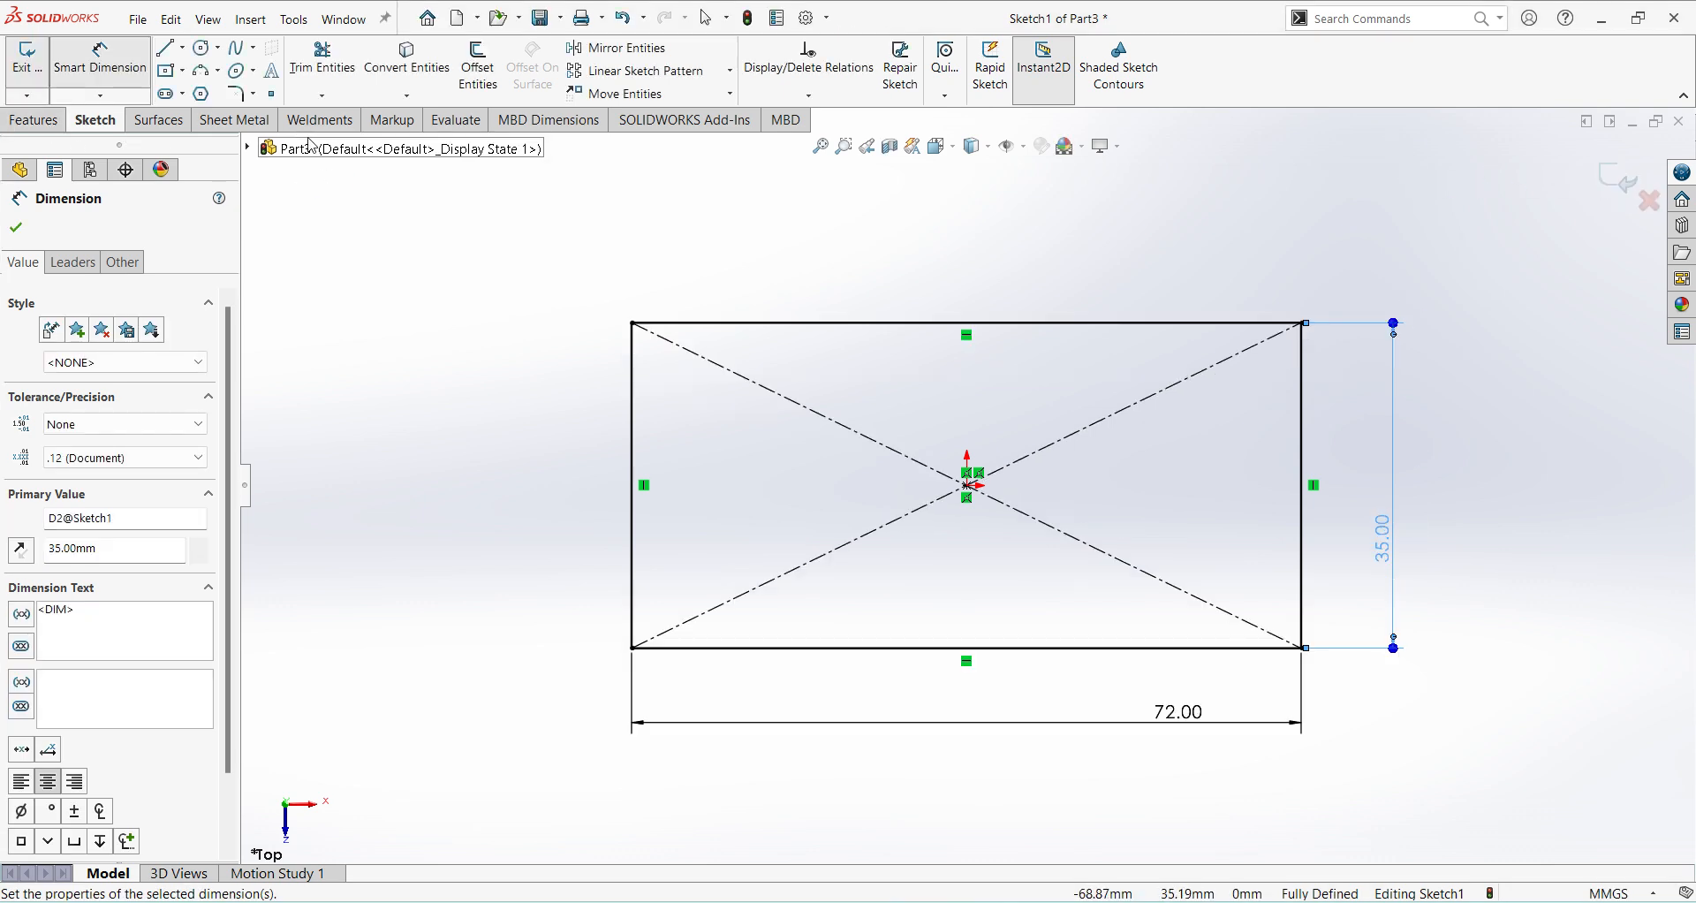
Round the two lower corners of the base rectangle with 12 mm sketch fillets.
{"action": "left_click", "coordinate": [236, 93]}
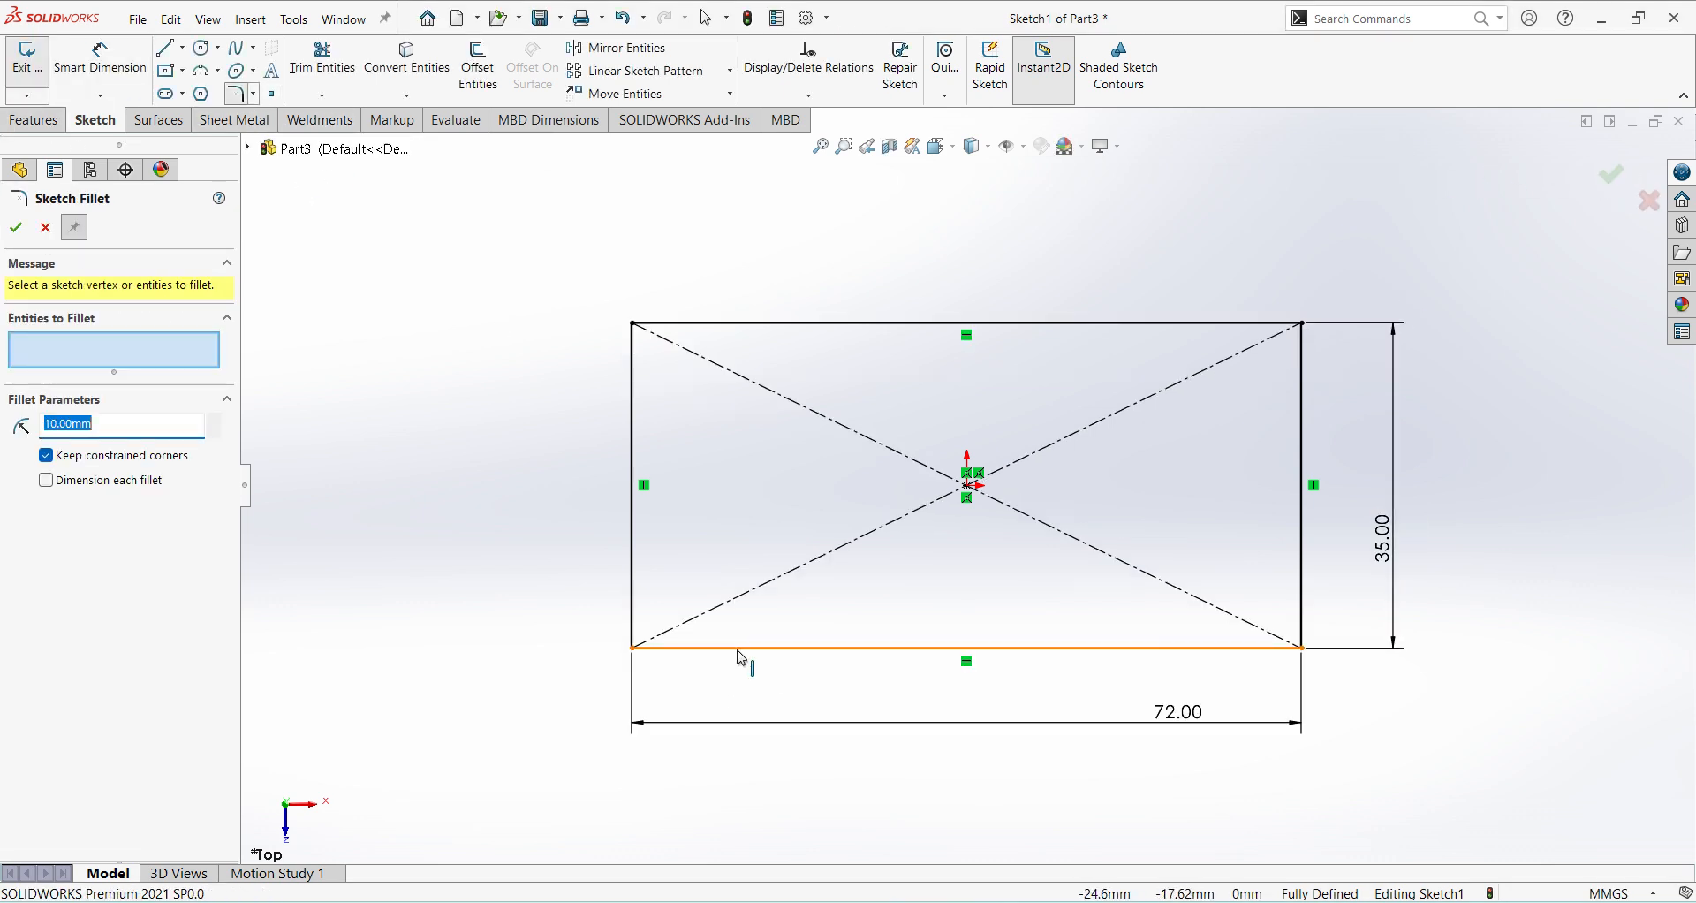
{"action": "type", "text": "12"}
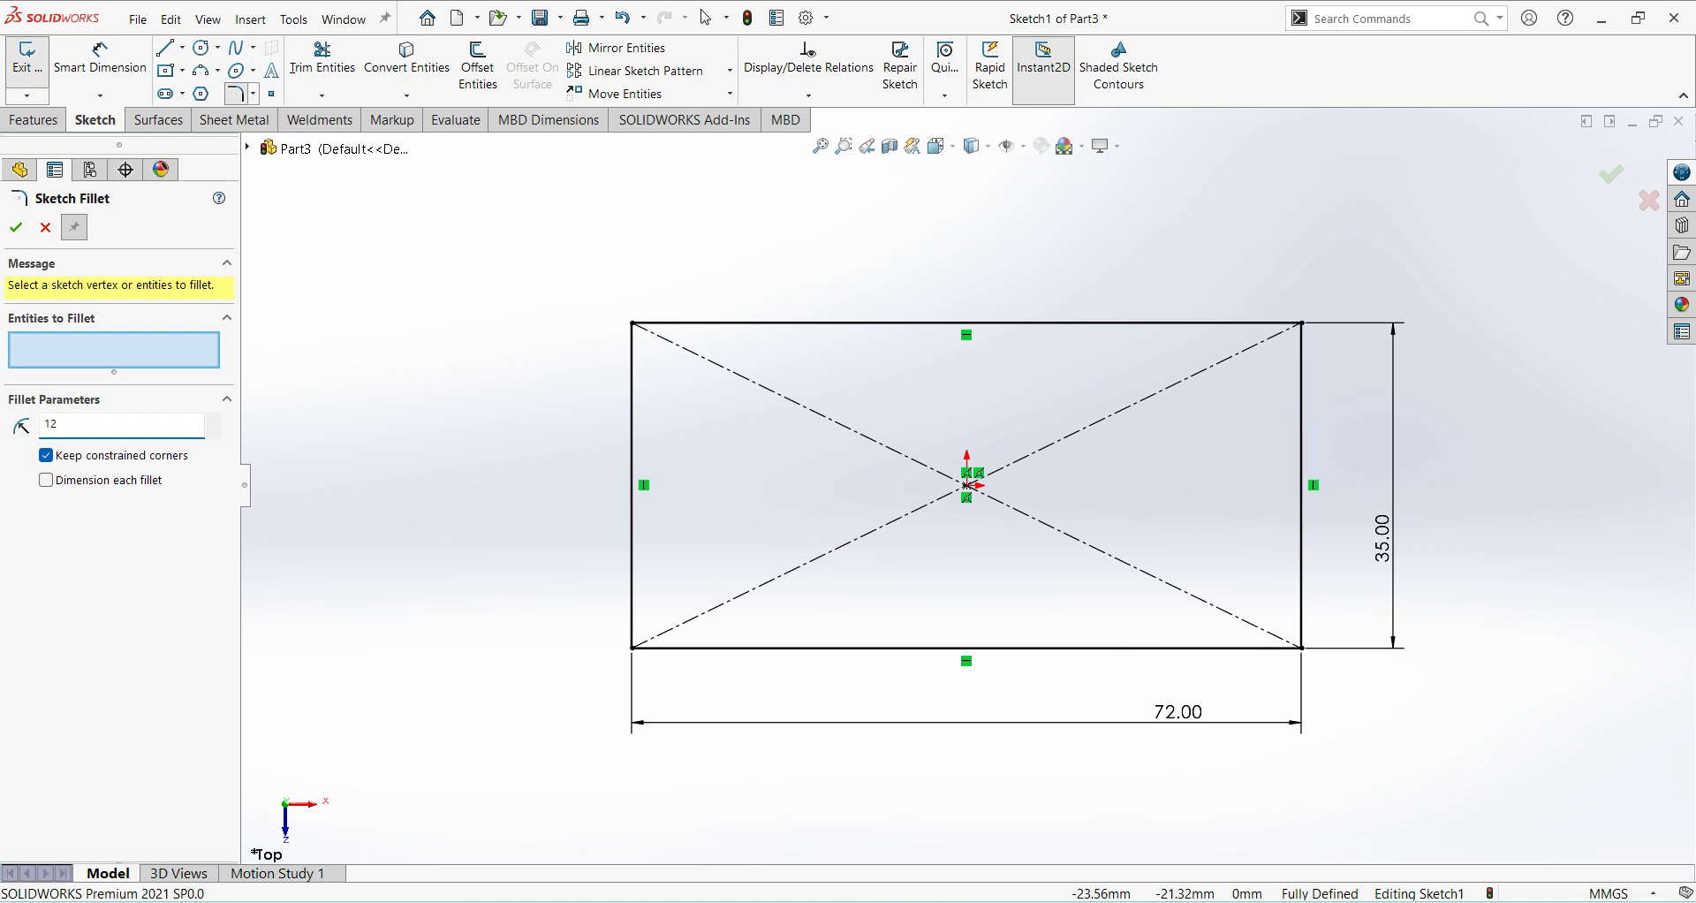
{"action": "left_click", "coordinate": [751, 648]}
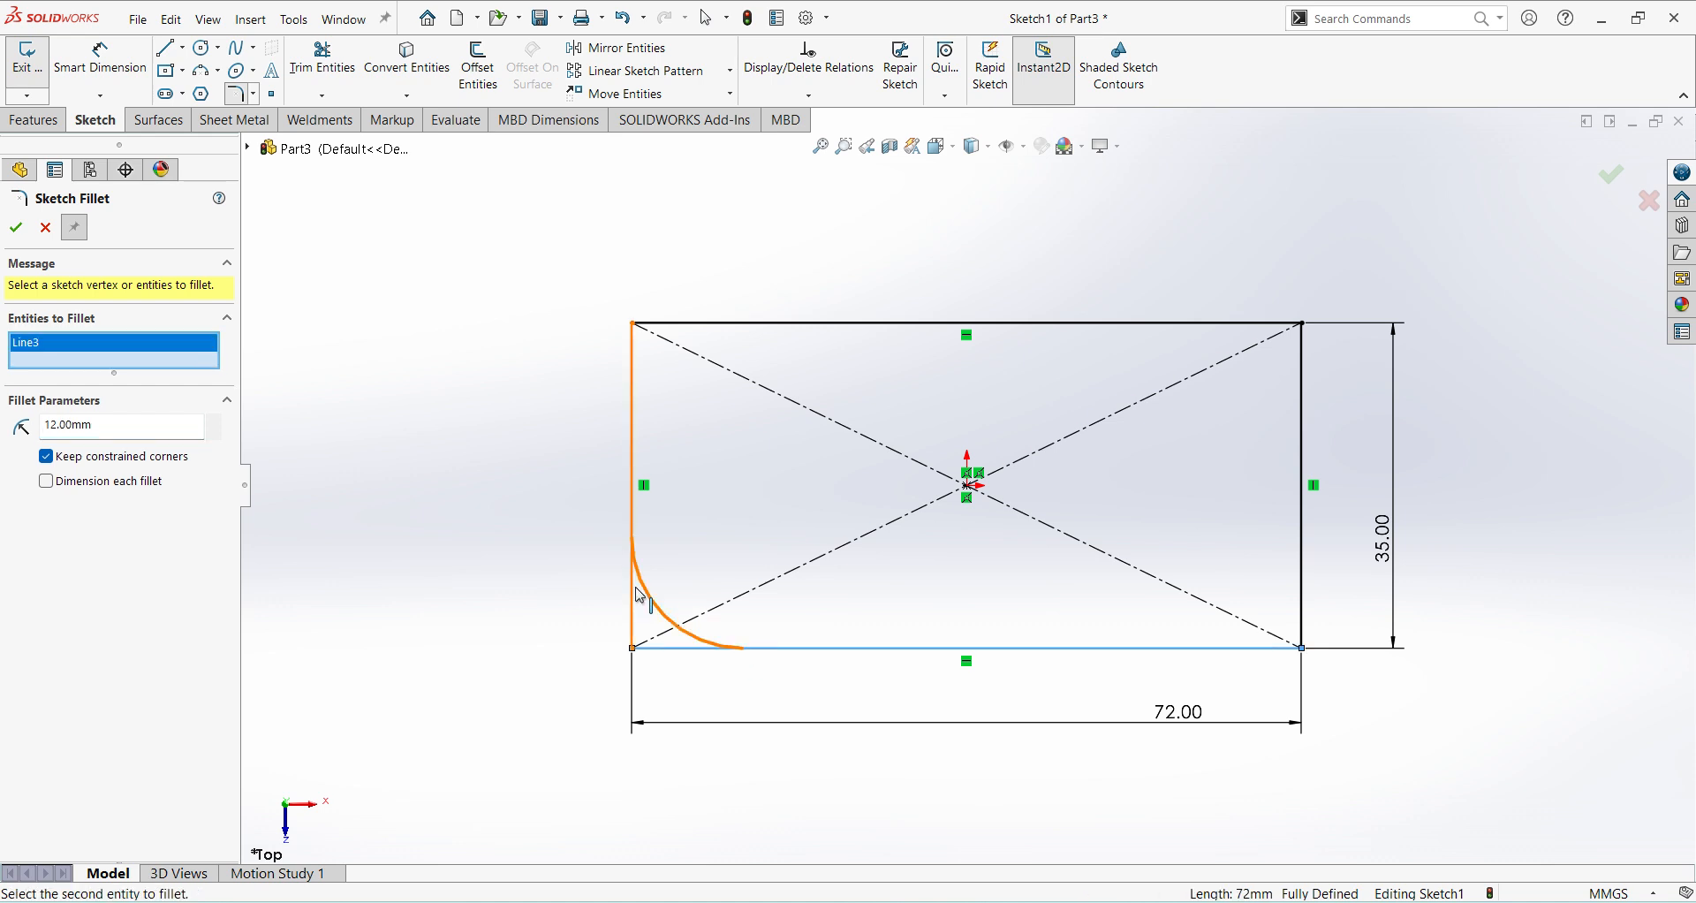
{"action": "left_click", "coordinate": [641, 595]}
{"action": "left_click", "coordinate": [1272, 648]}
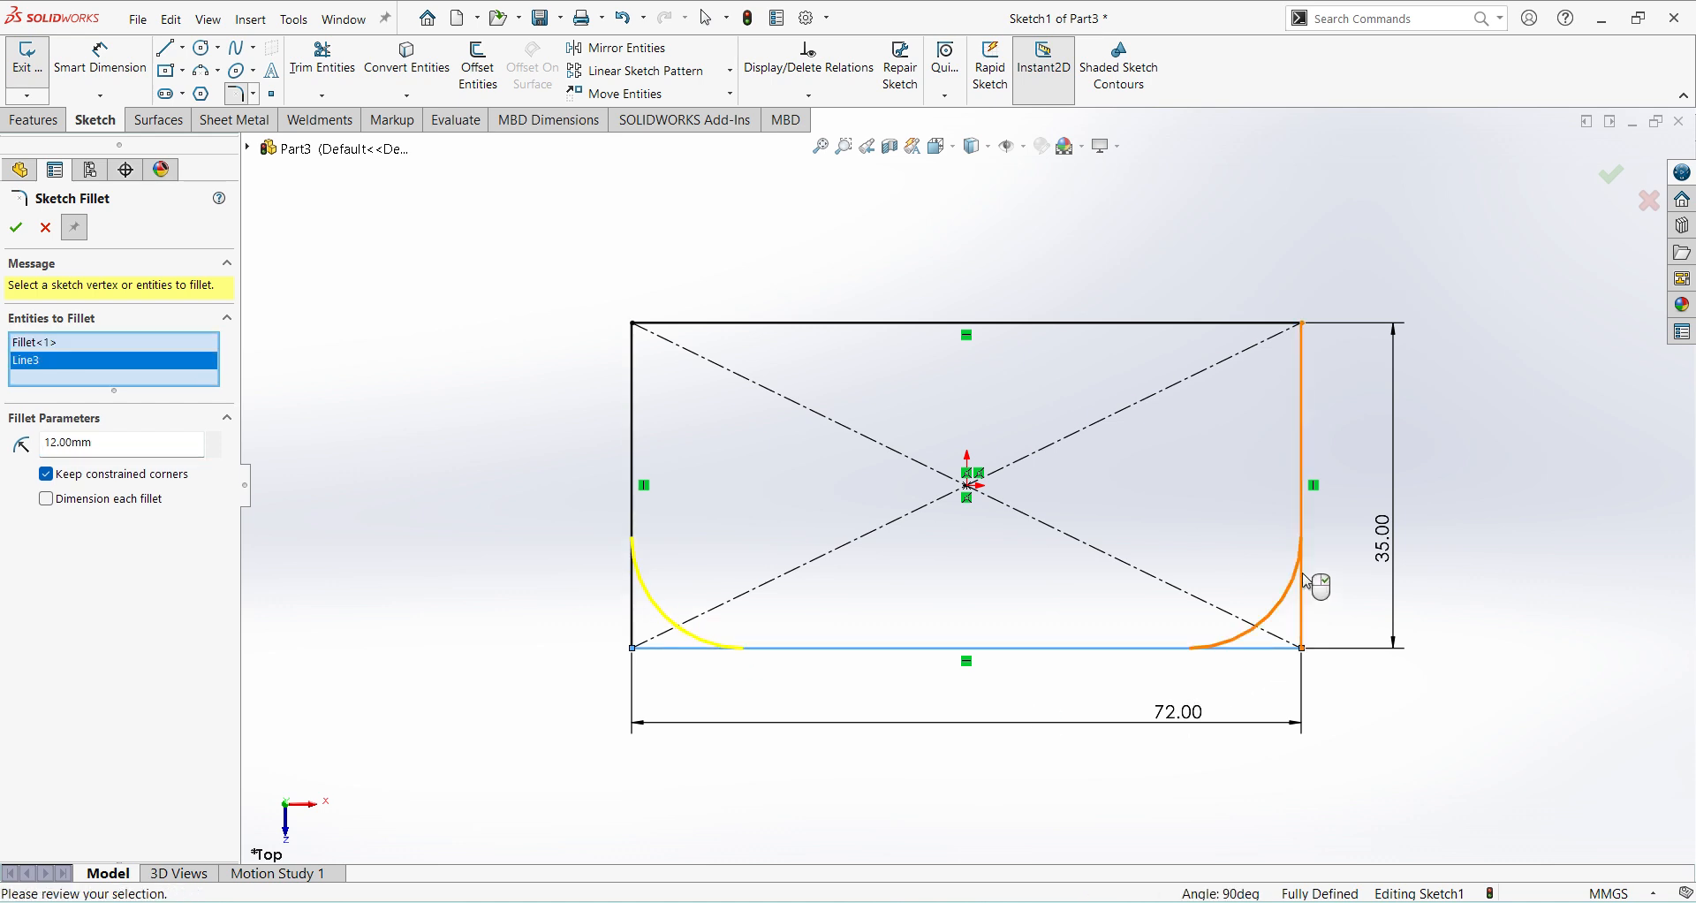
{"action": "left_click", "coordinate": [1306, 580]}
{"action": "left_click", "coordinate": [16, 227]}
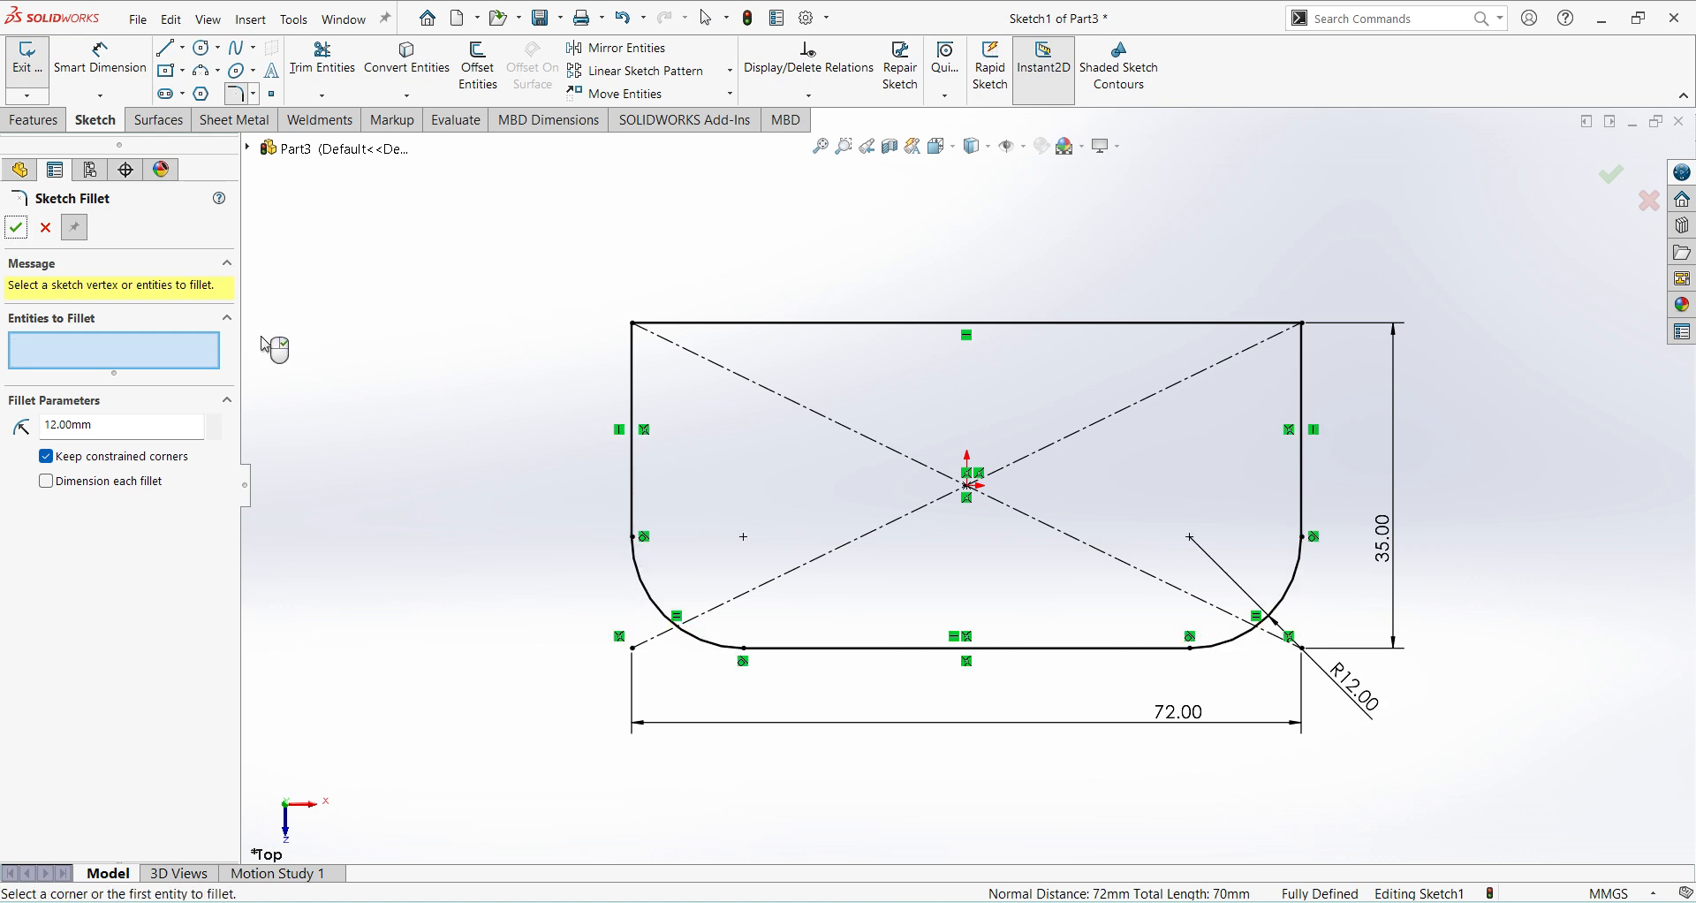
{"action": "left_click", "coordinate": [1609, 182]}
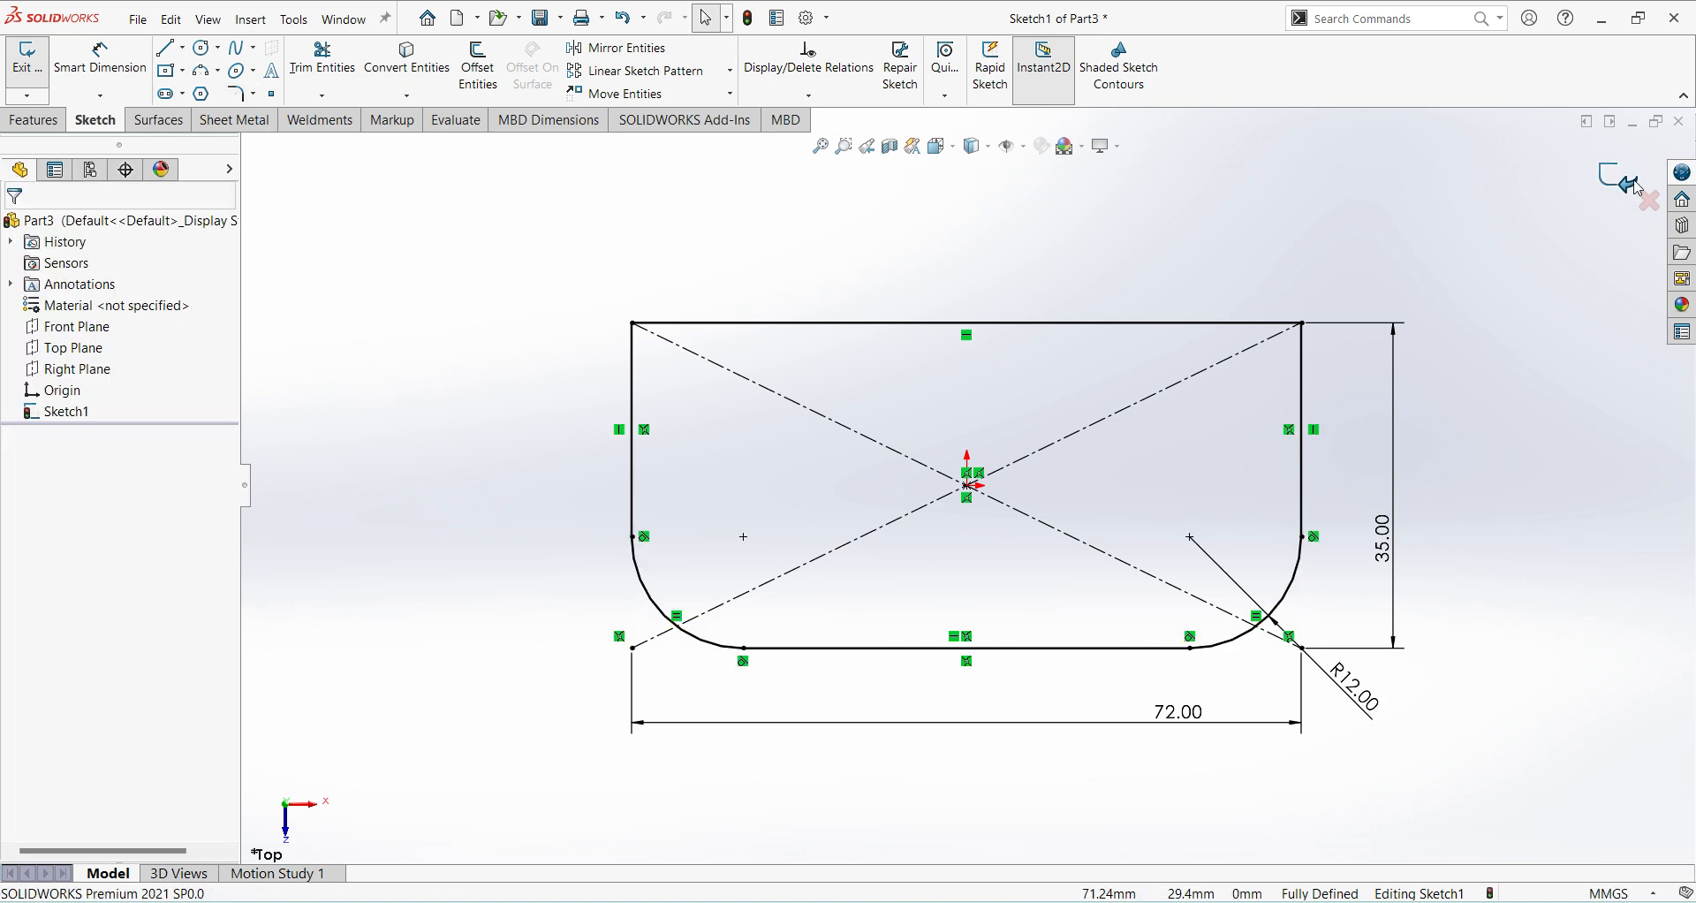
Finish the base sketch and extrude it as a blind boss 10 mm thick.
{"action": "left_click", "coordinate": [1623, 184]}
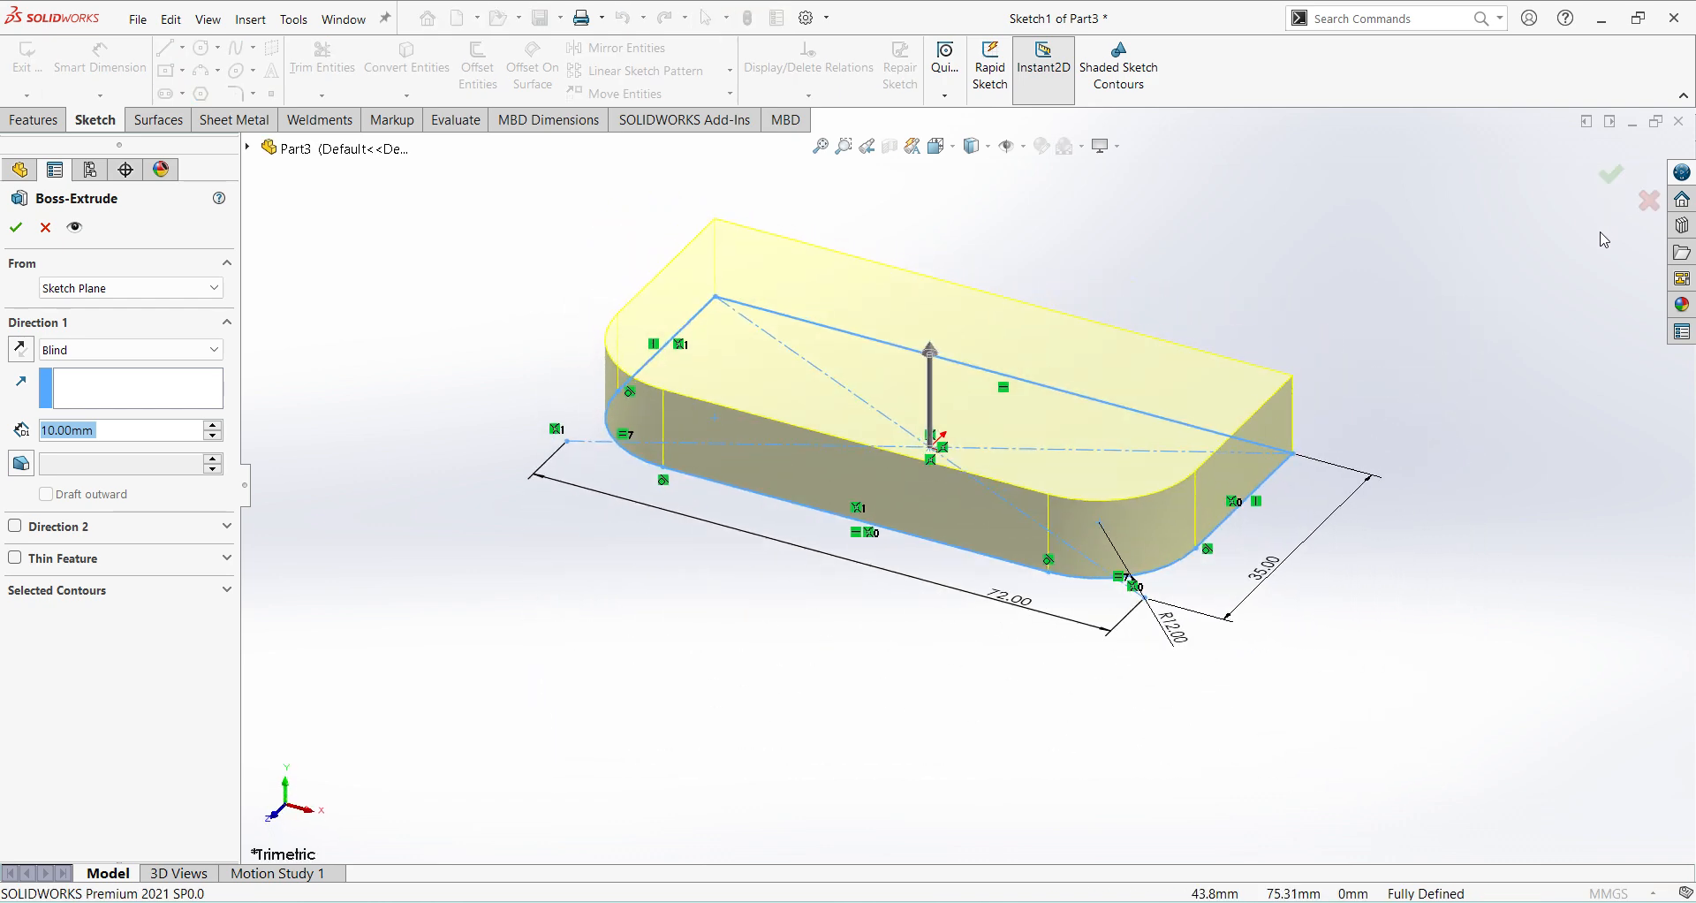
{"action": "key", "text": "Return"}
{"action": "key", "text": "Return"}
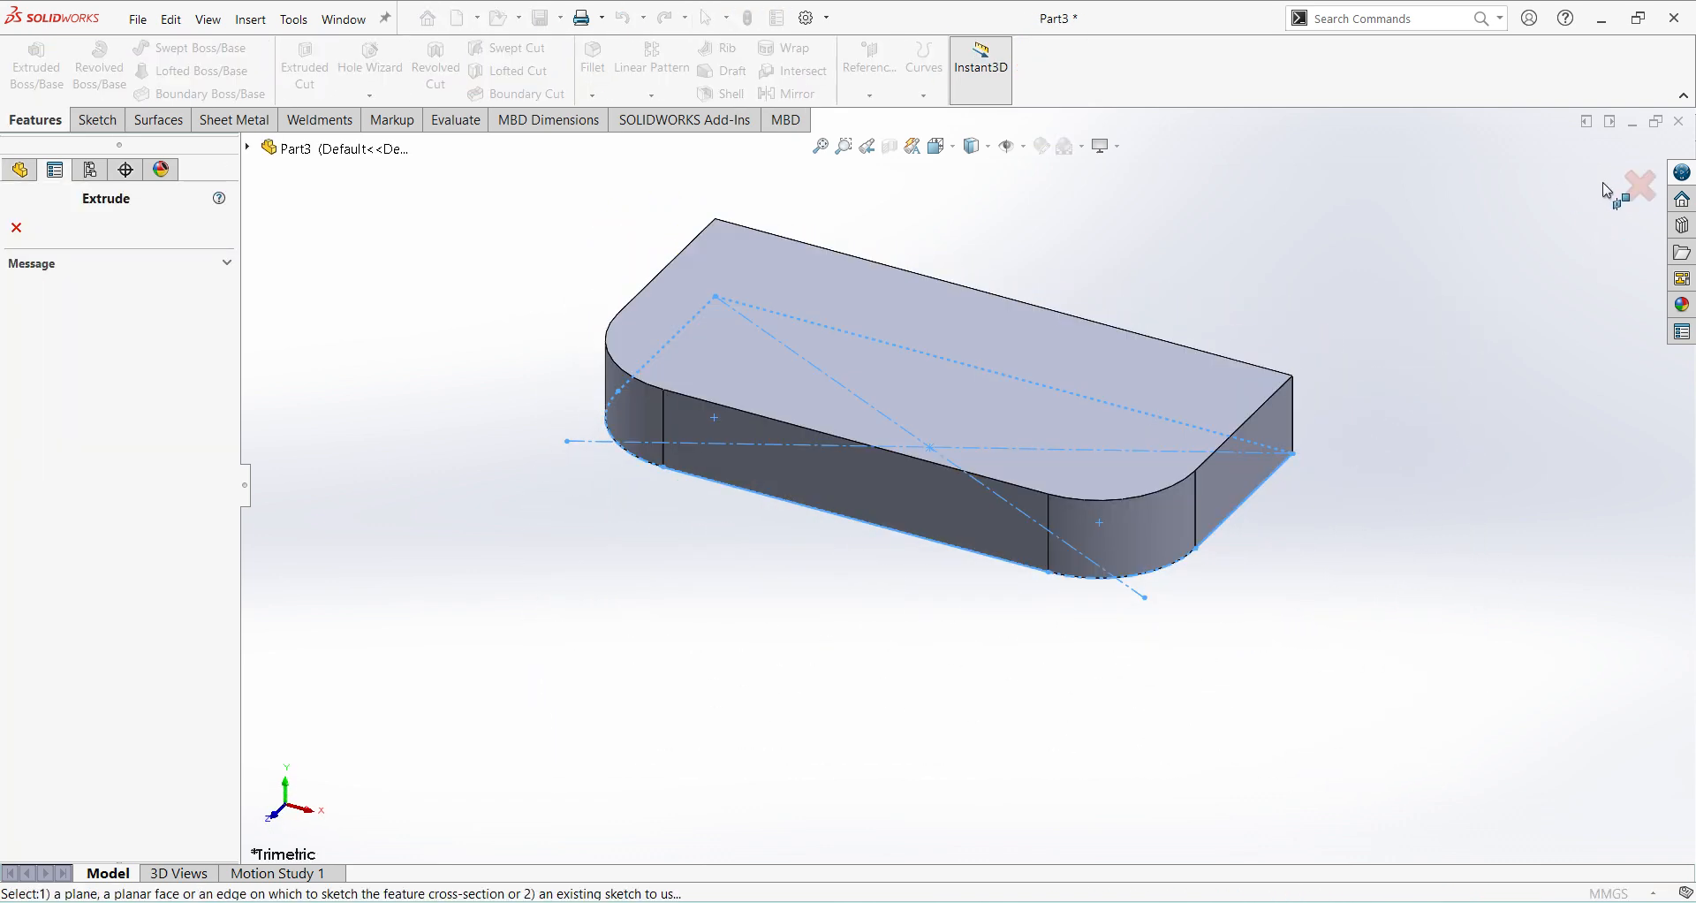
{"action": "left_click", "coordinate": [1640, 185]}
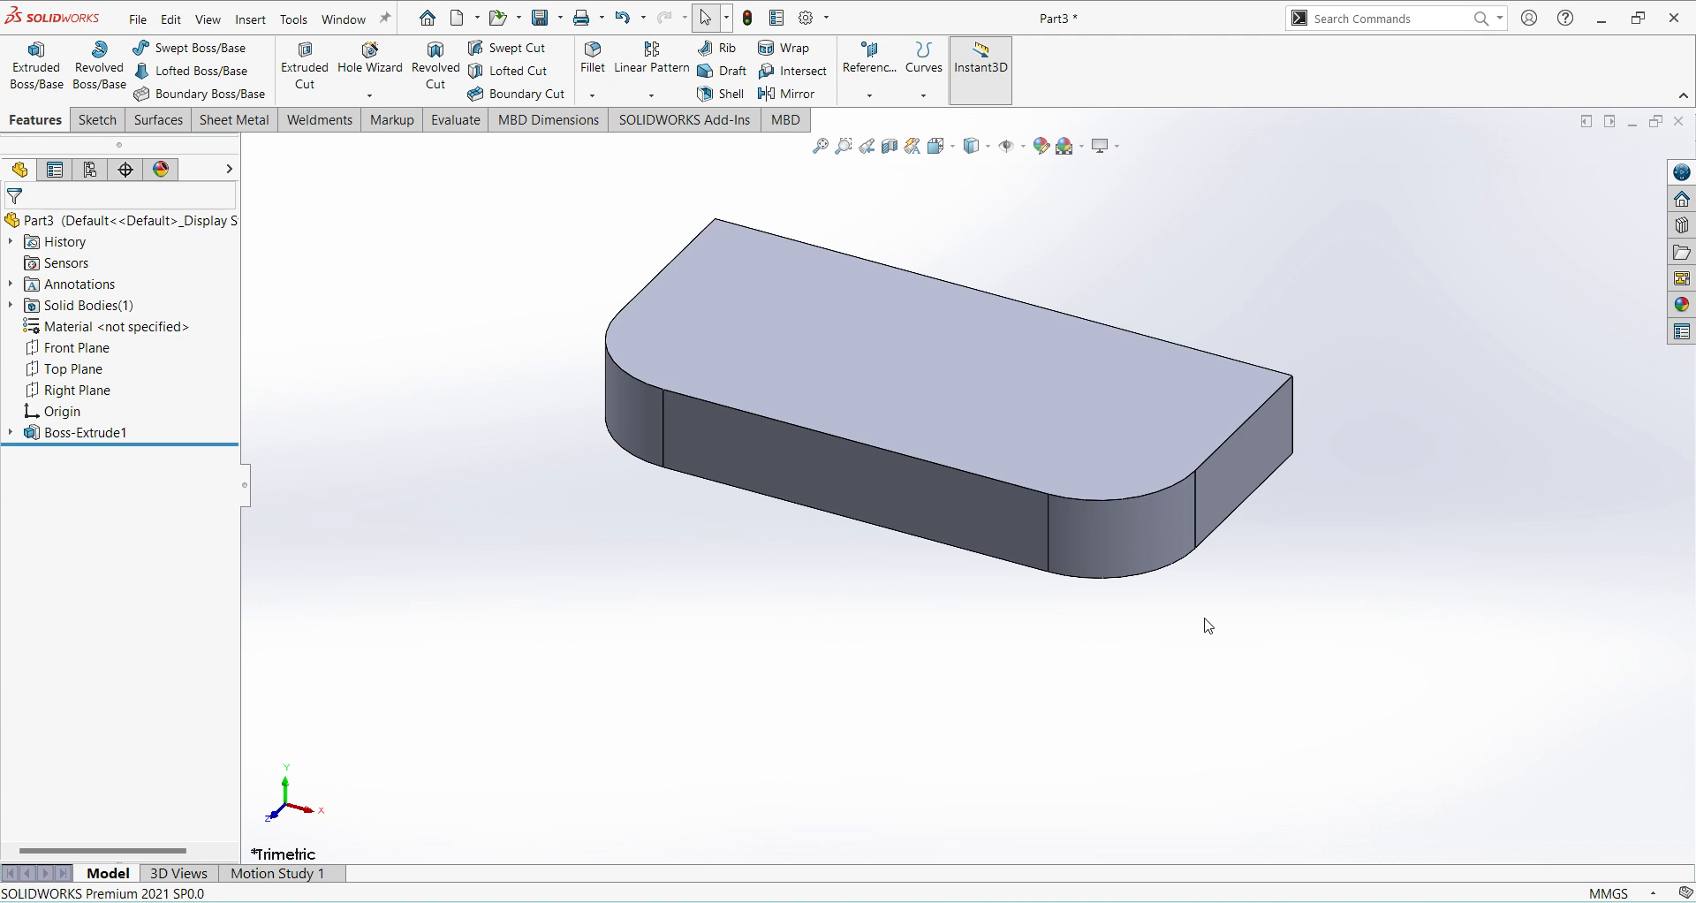
Sketch a corner rectangle about 3.2 by 2.8 mm on the base's flat end face, starting at the upper back corner.
{"action": "middle_click_drag", "start_coordinate": [1266, 652], "coordinate": [1211, 507]}
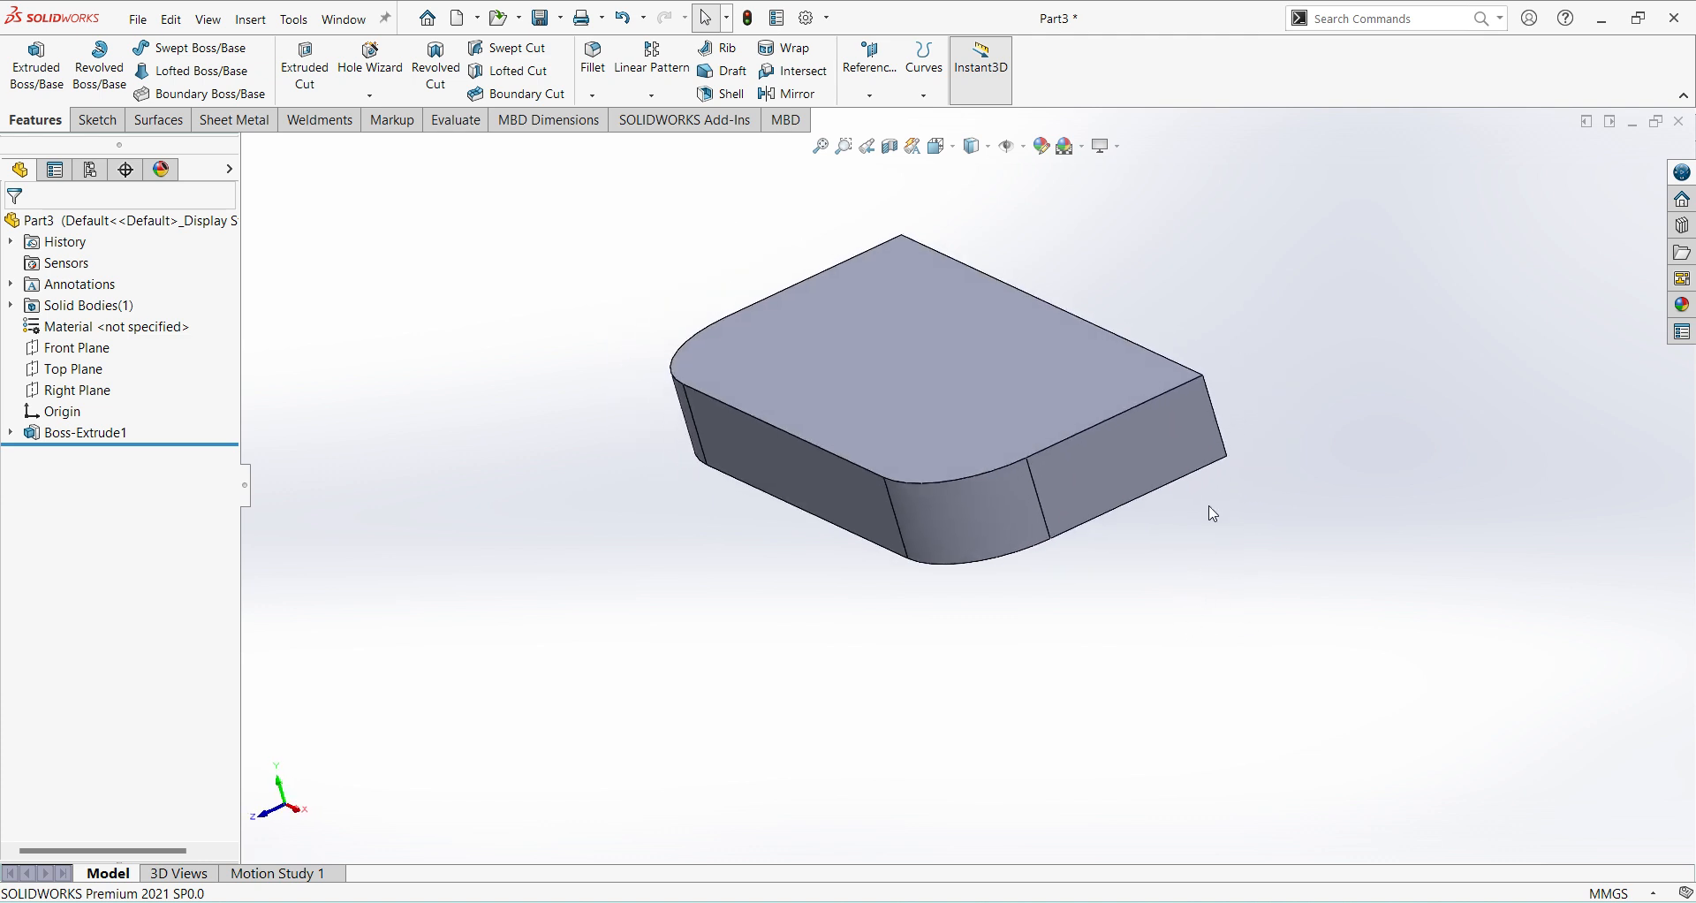
{"action": "left_click", "coordinate": [1180, 429]}
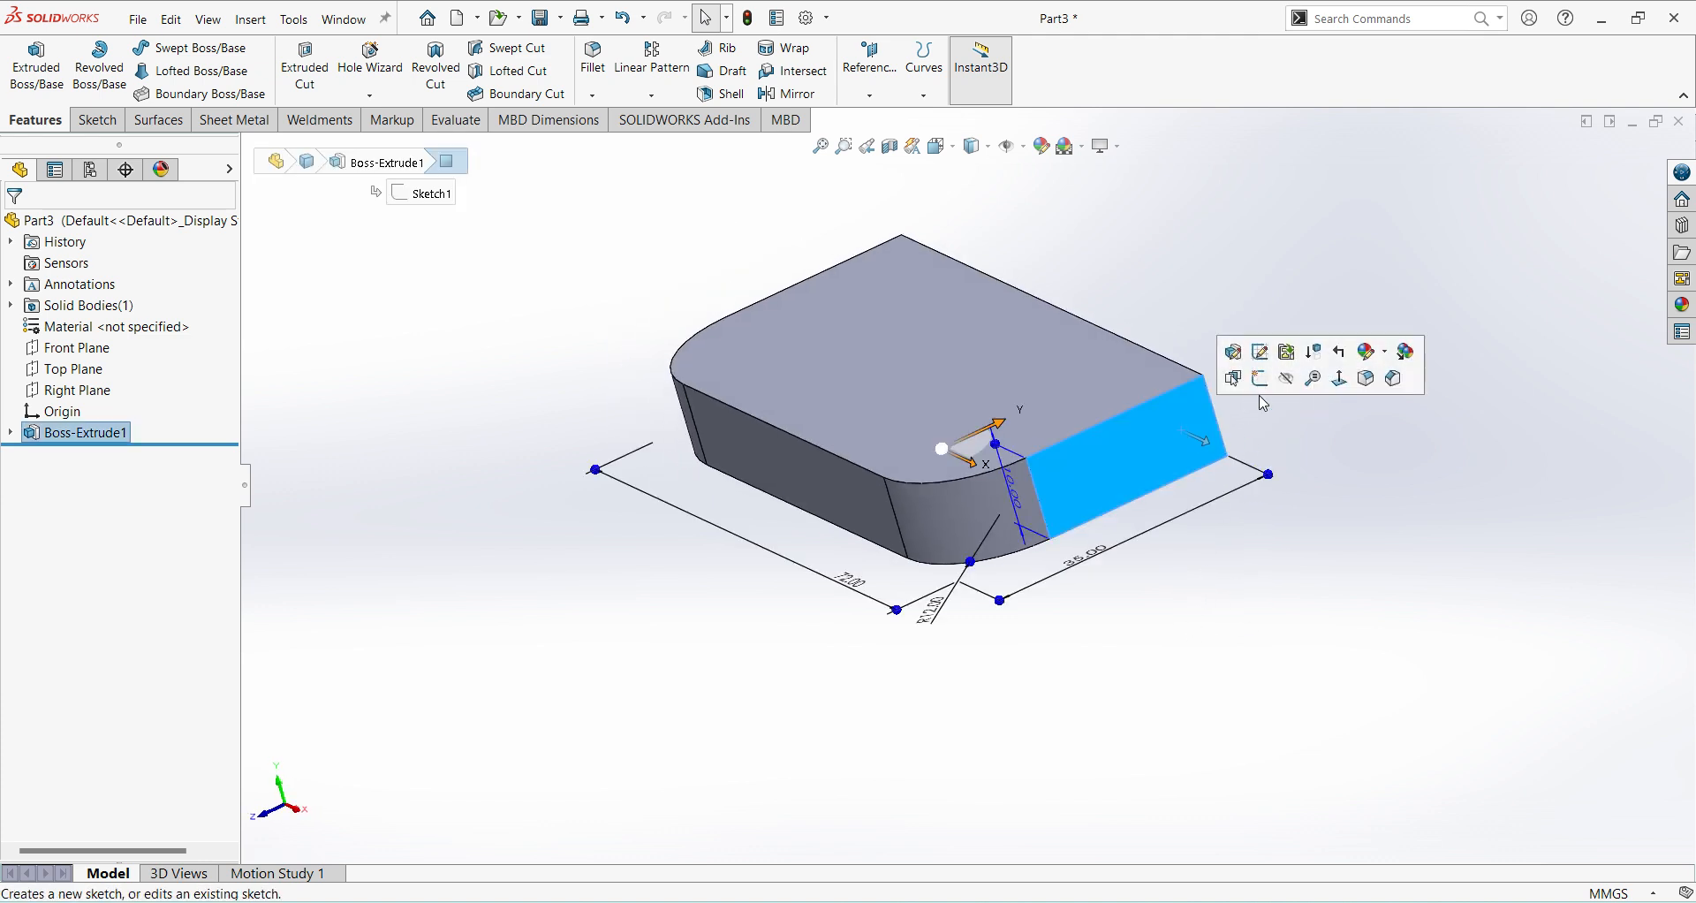
{"action": "left_click", "coordinate": [1259, 379]}
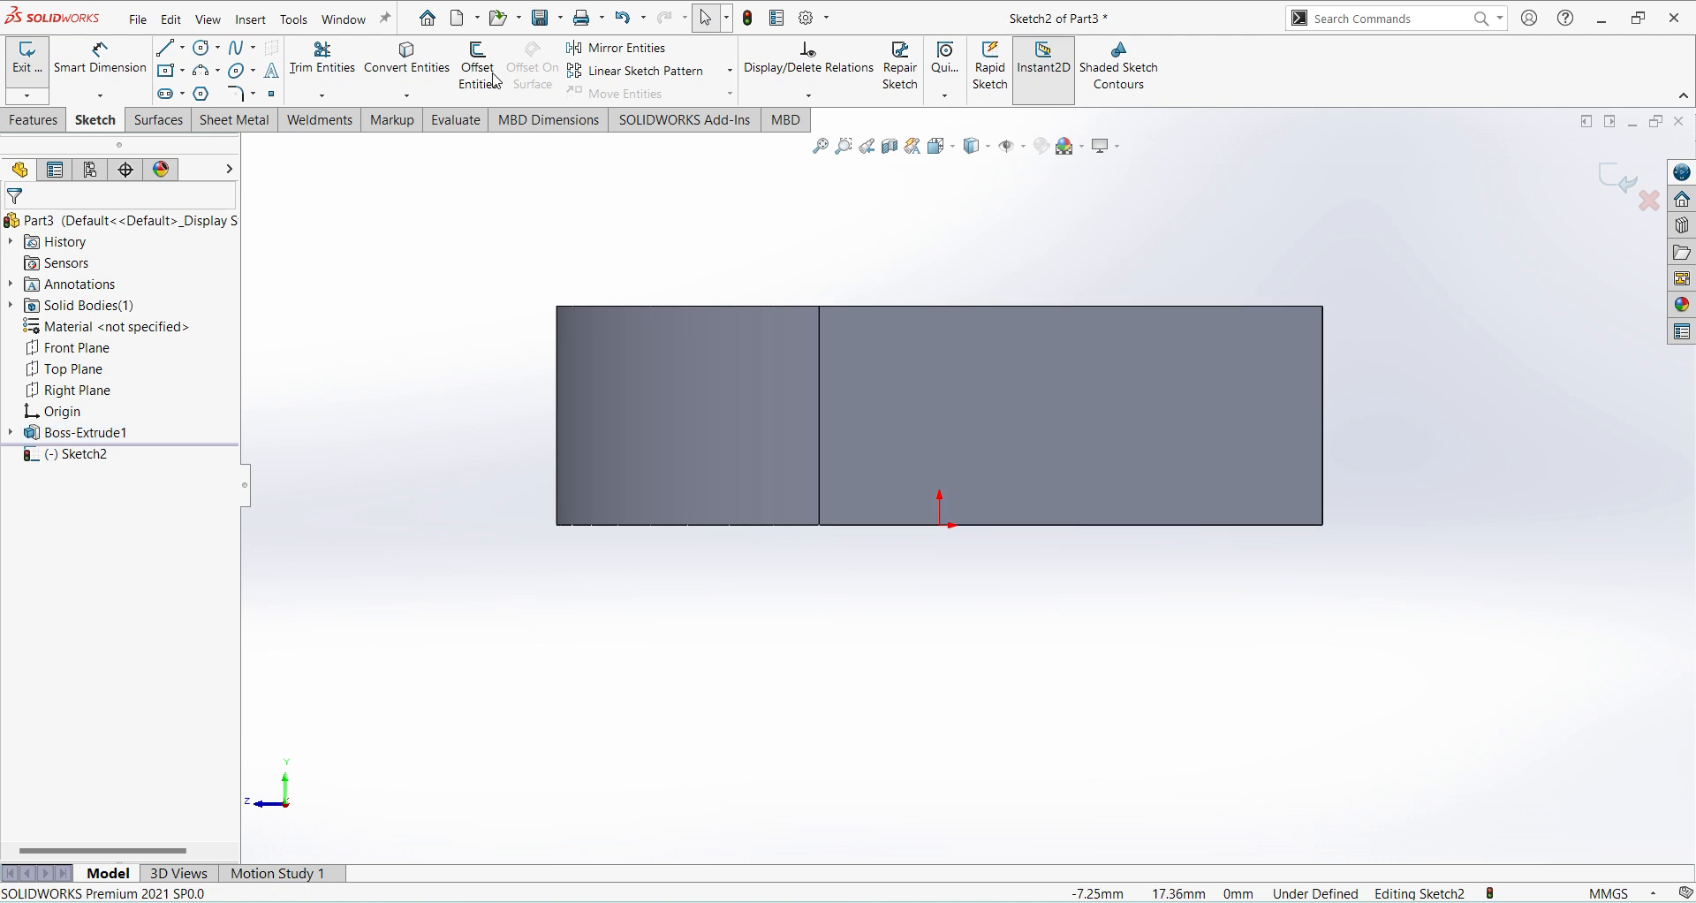
{"action": "left_click", "coordinate": [182, 73]}
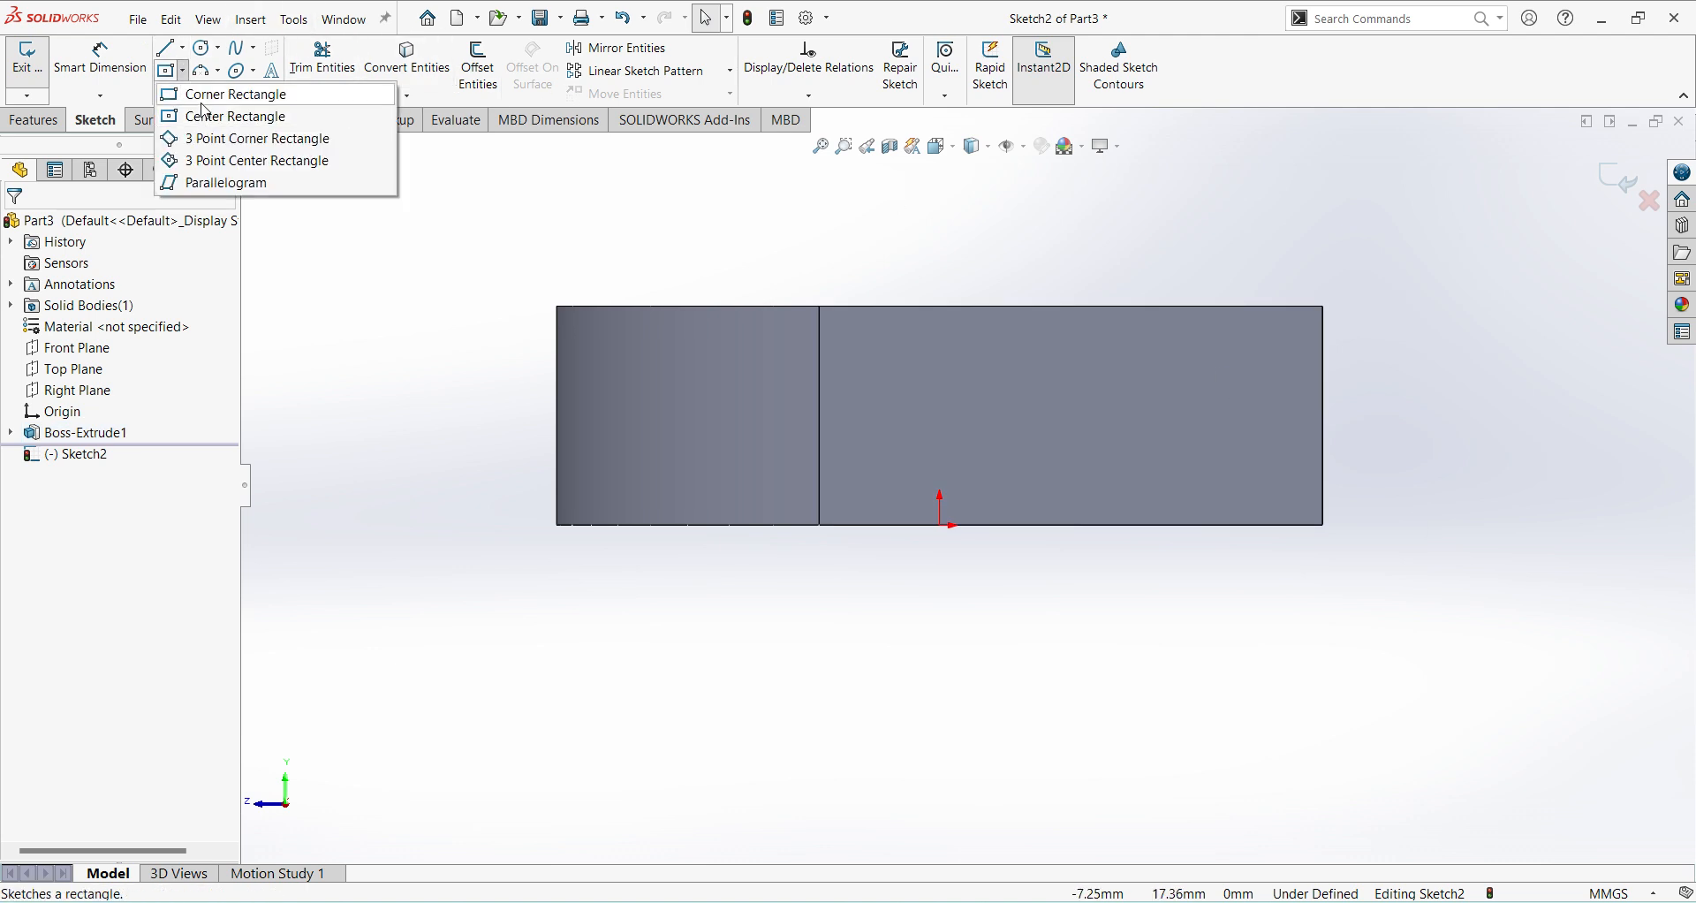
{"action": "left_click", "coordinate": [206, 98]}
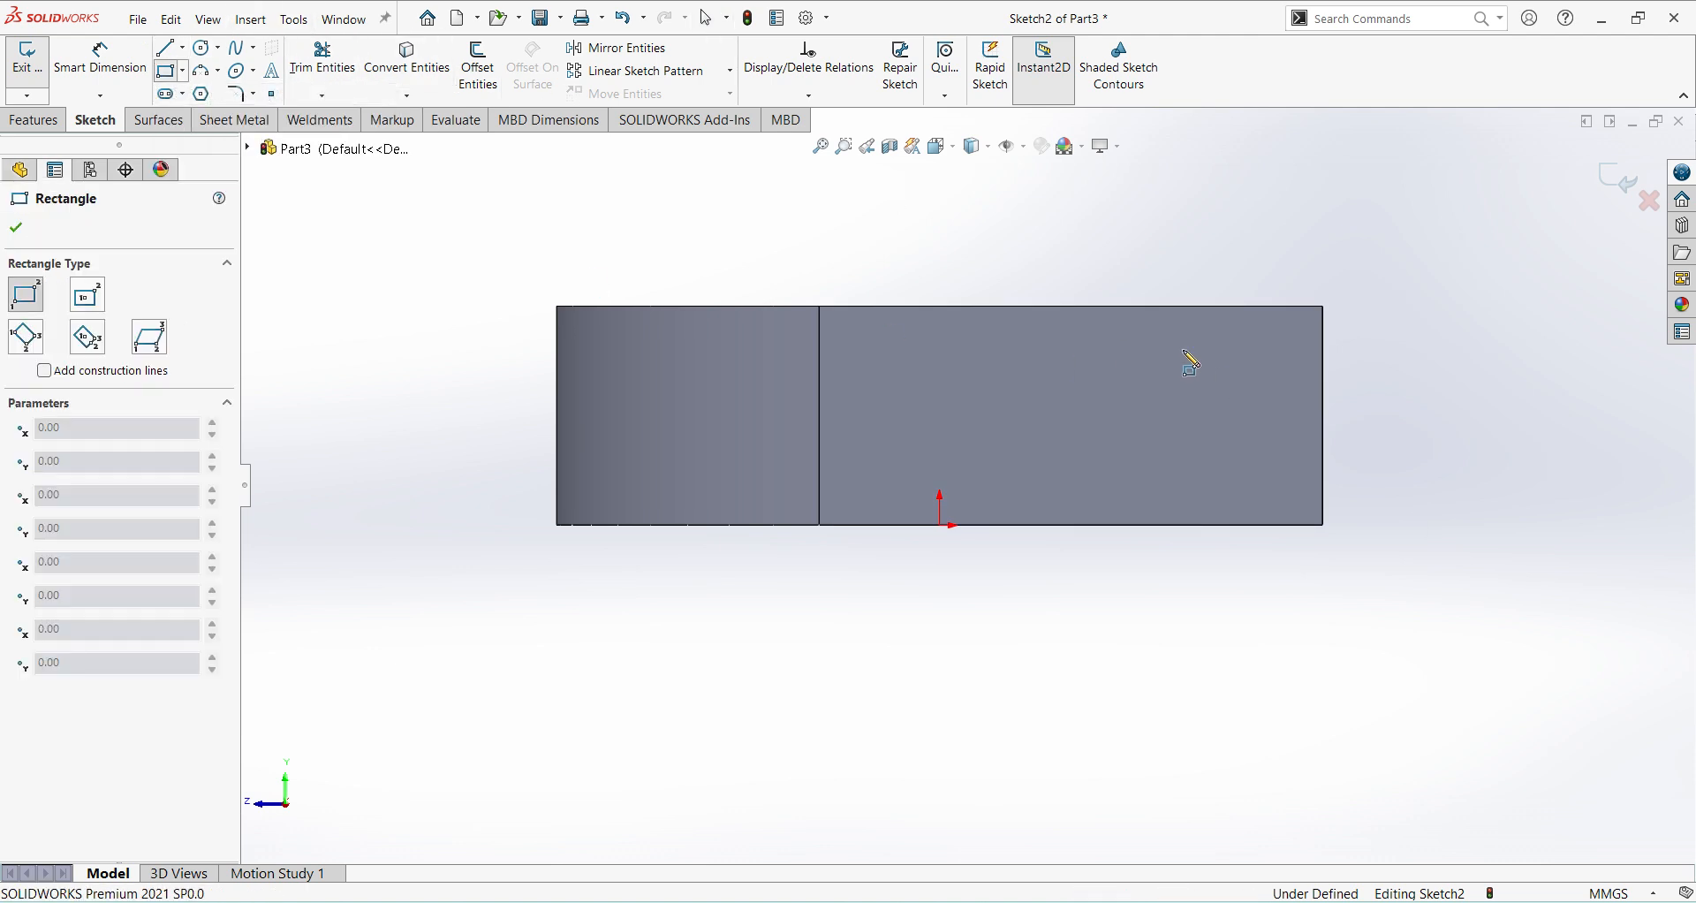
{"action": "left_click", "coordinate": [1324, 305]}
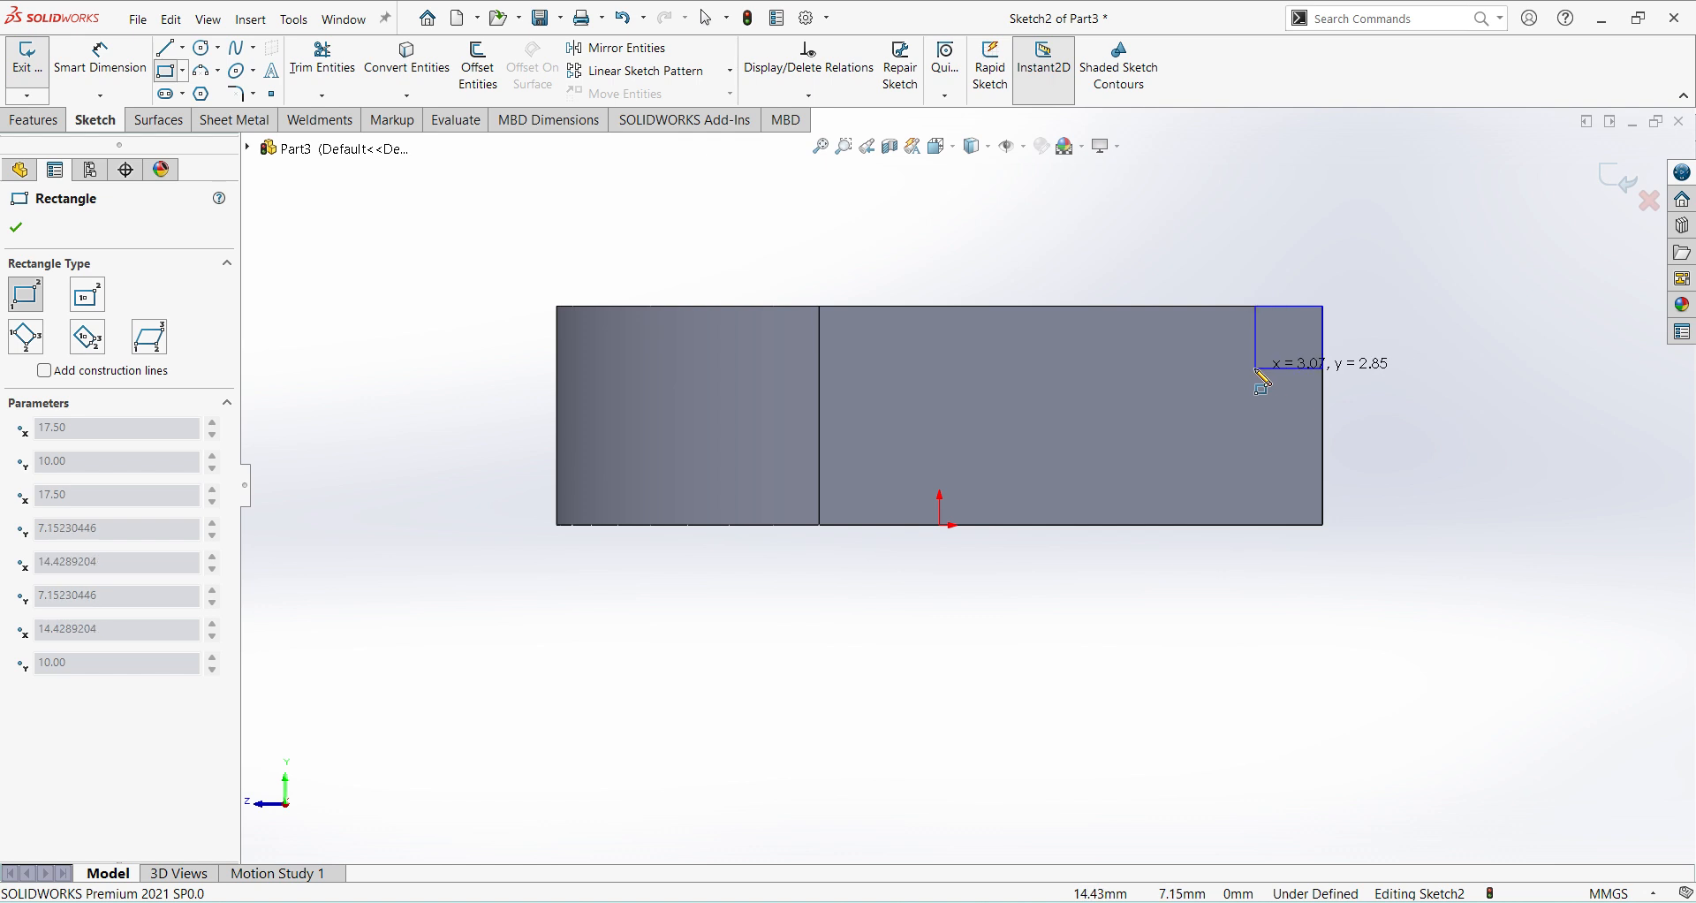
{"action": "left_click", "coordinate": [1254, 368]}
Dimension the small corner rectangle 5 mm wide and 4 mm high.
{"action": "right_click", "coordinate": [1449, 470]}
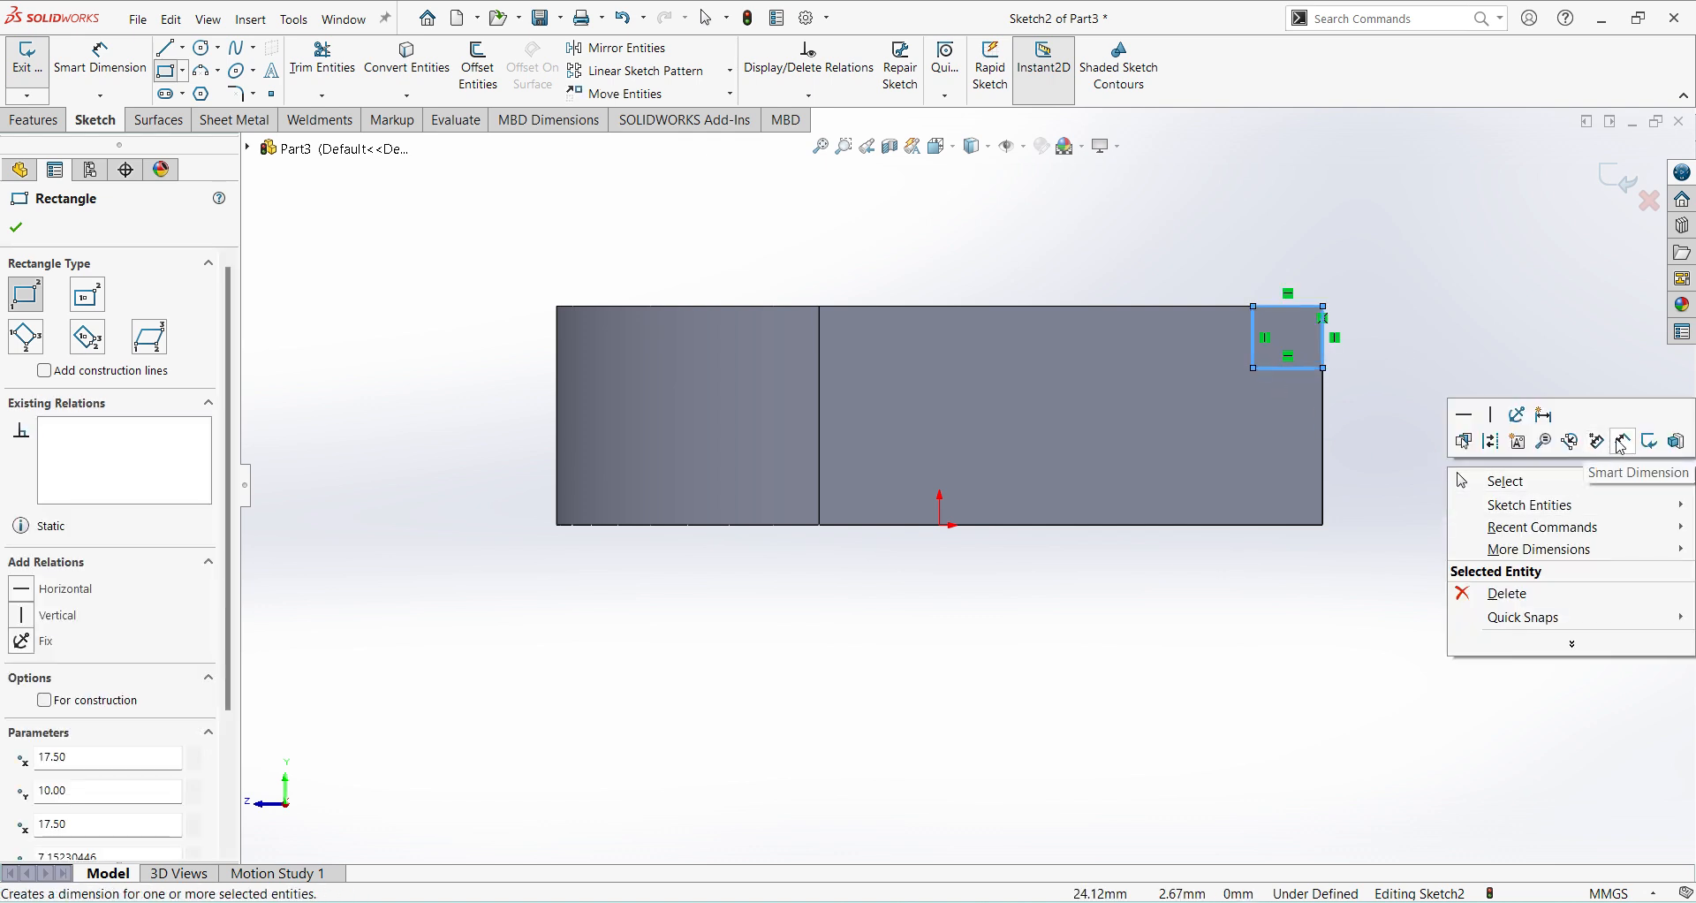
{"action": "left_click", "coordinate": [1544, 415]}
{"action": "left_click", "coordinate": [1291, 368]}
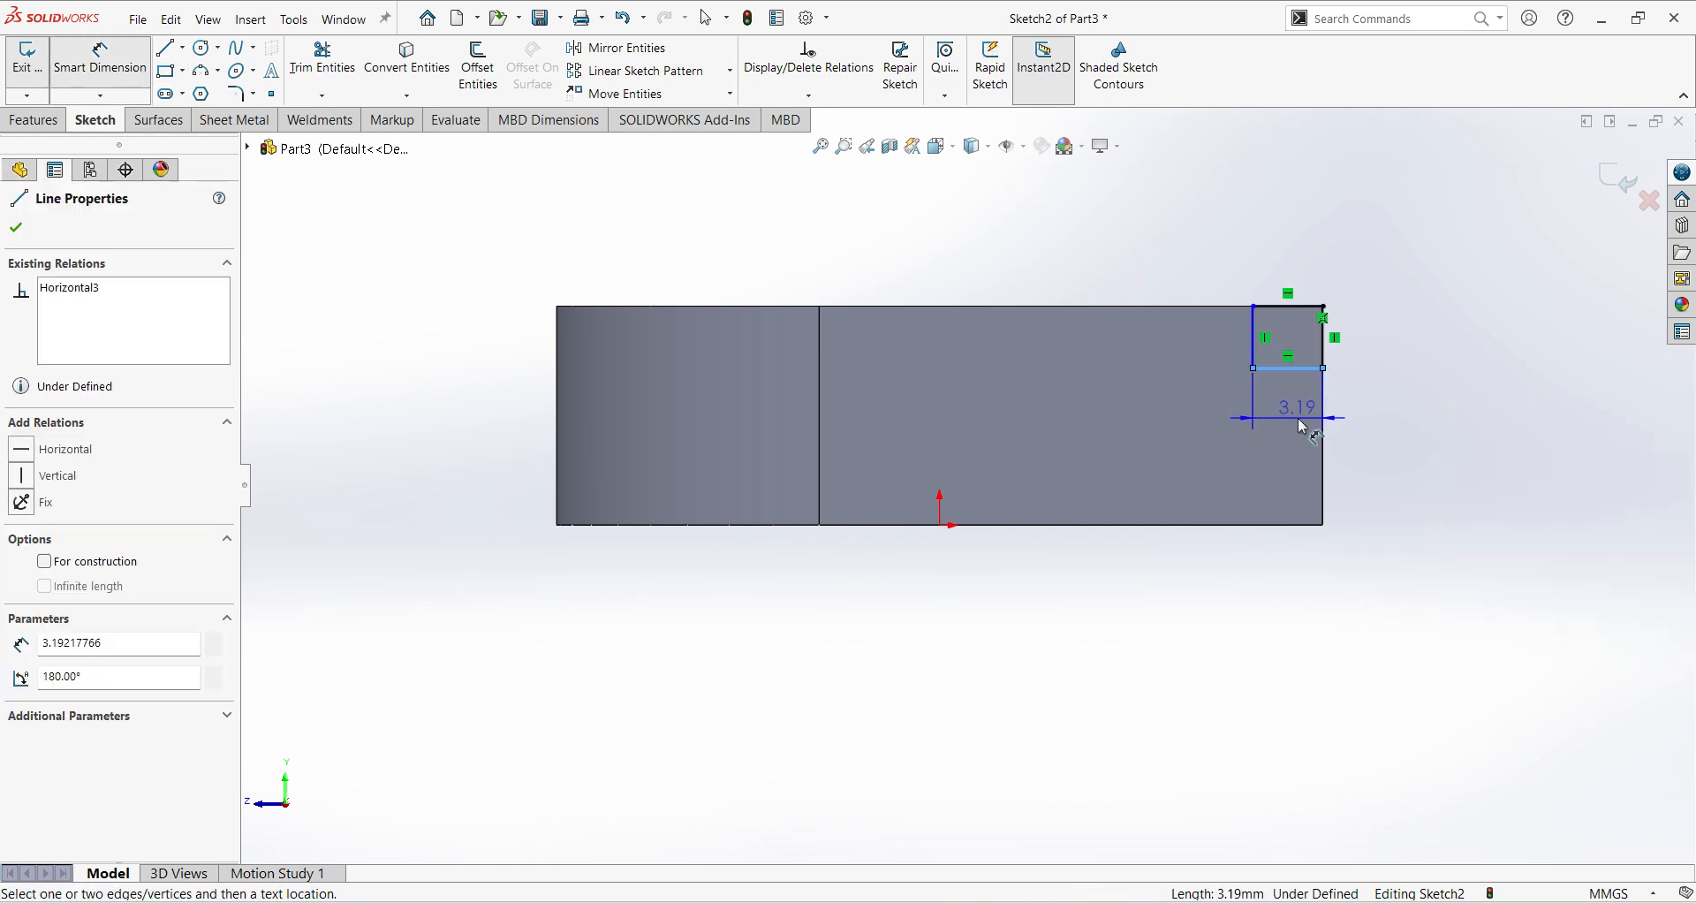
{"action": "left_click", "coordinate": [1298, 421]}
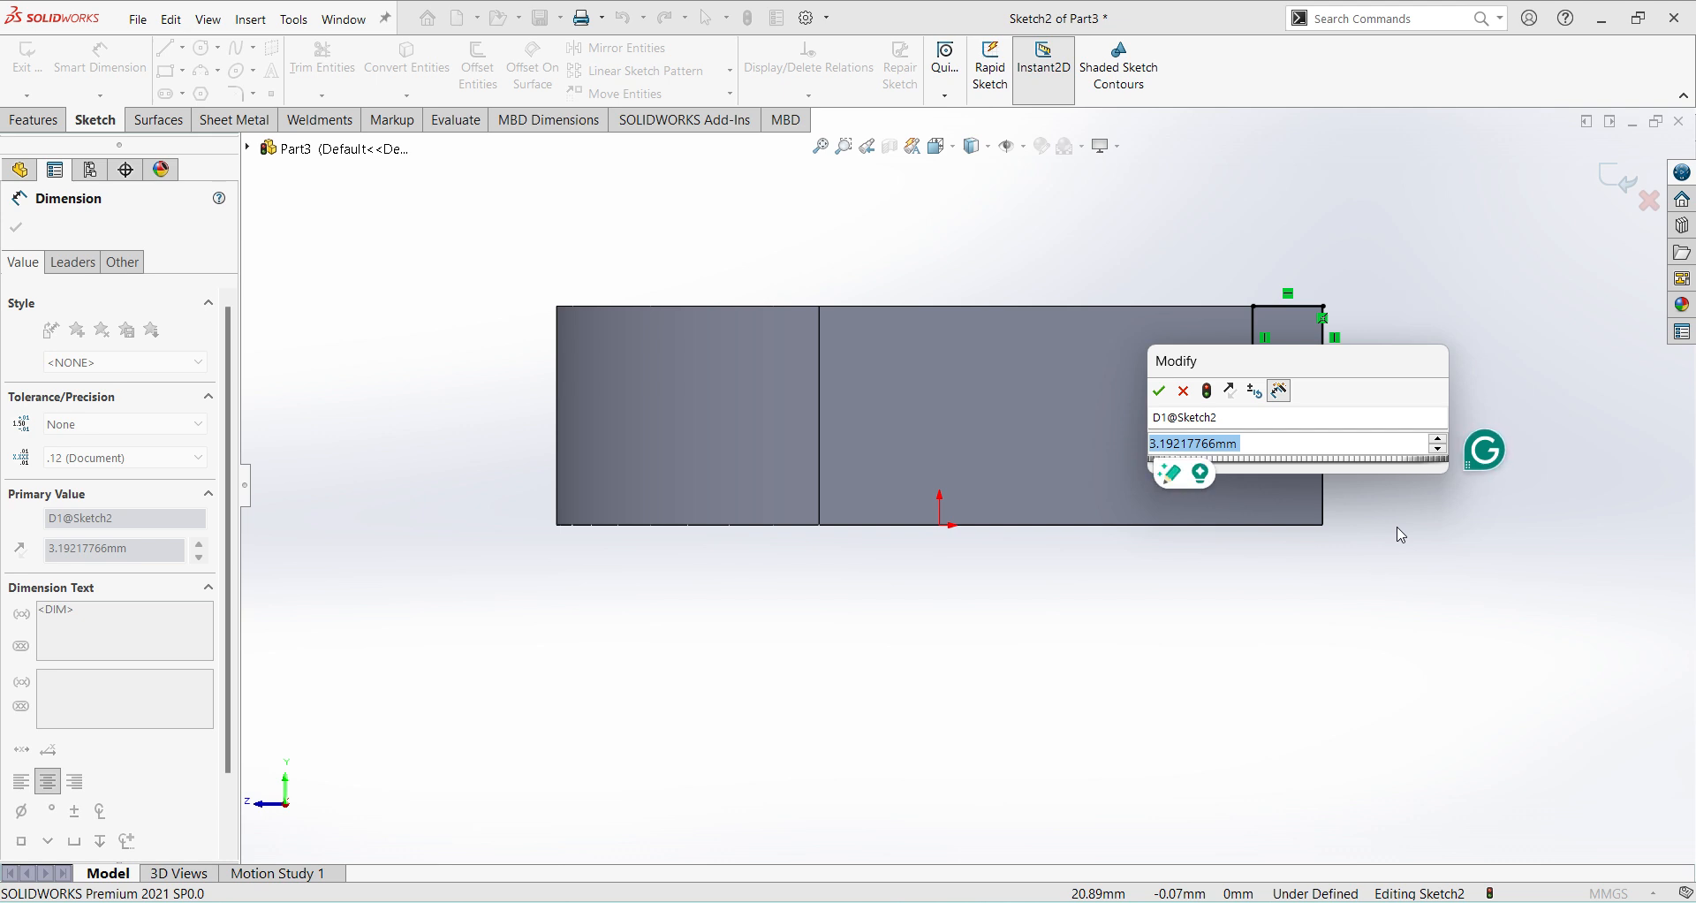
{"action": "type", "text": "5"}
{"action": "key", "text": "Return"}
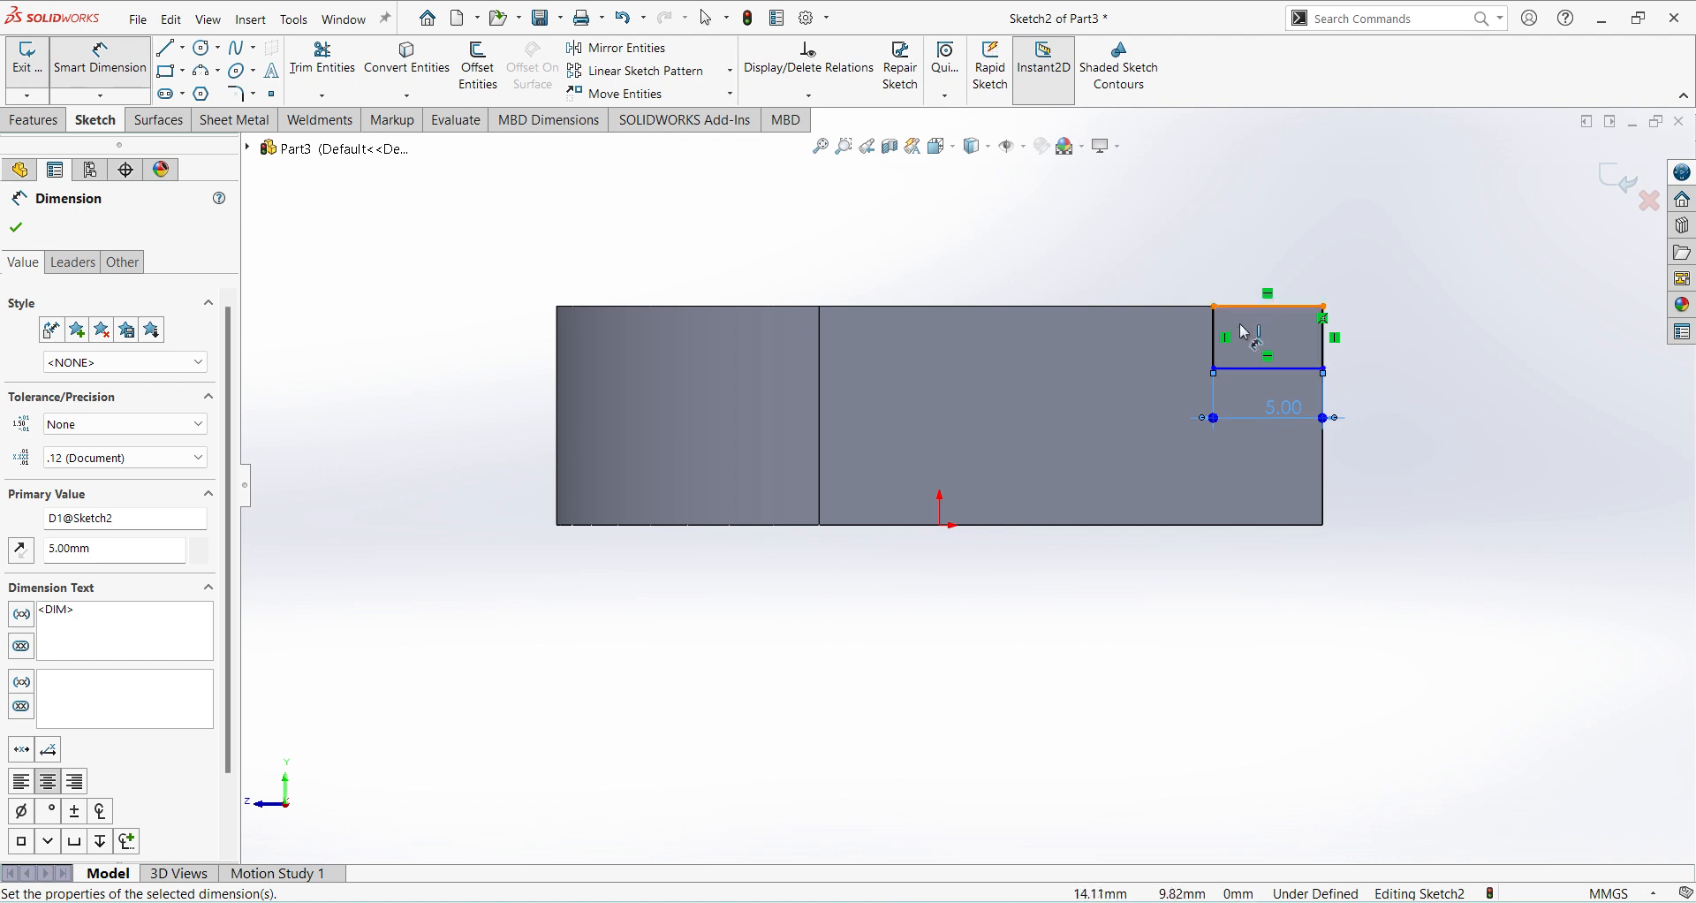
{"action": "left_click", "coordinate": [1164, 337]}
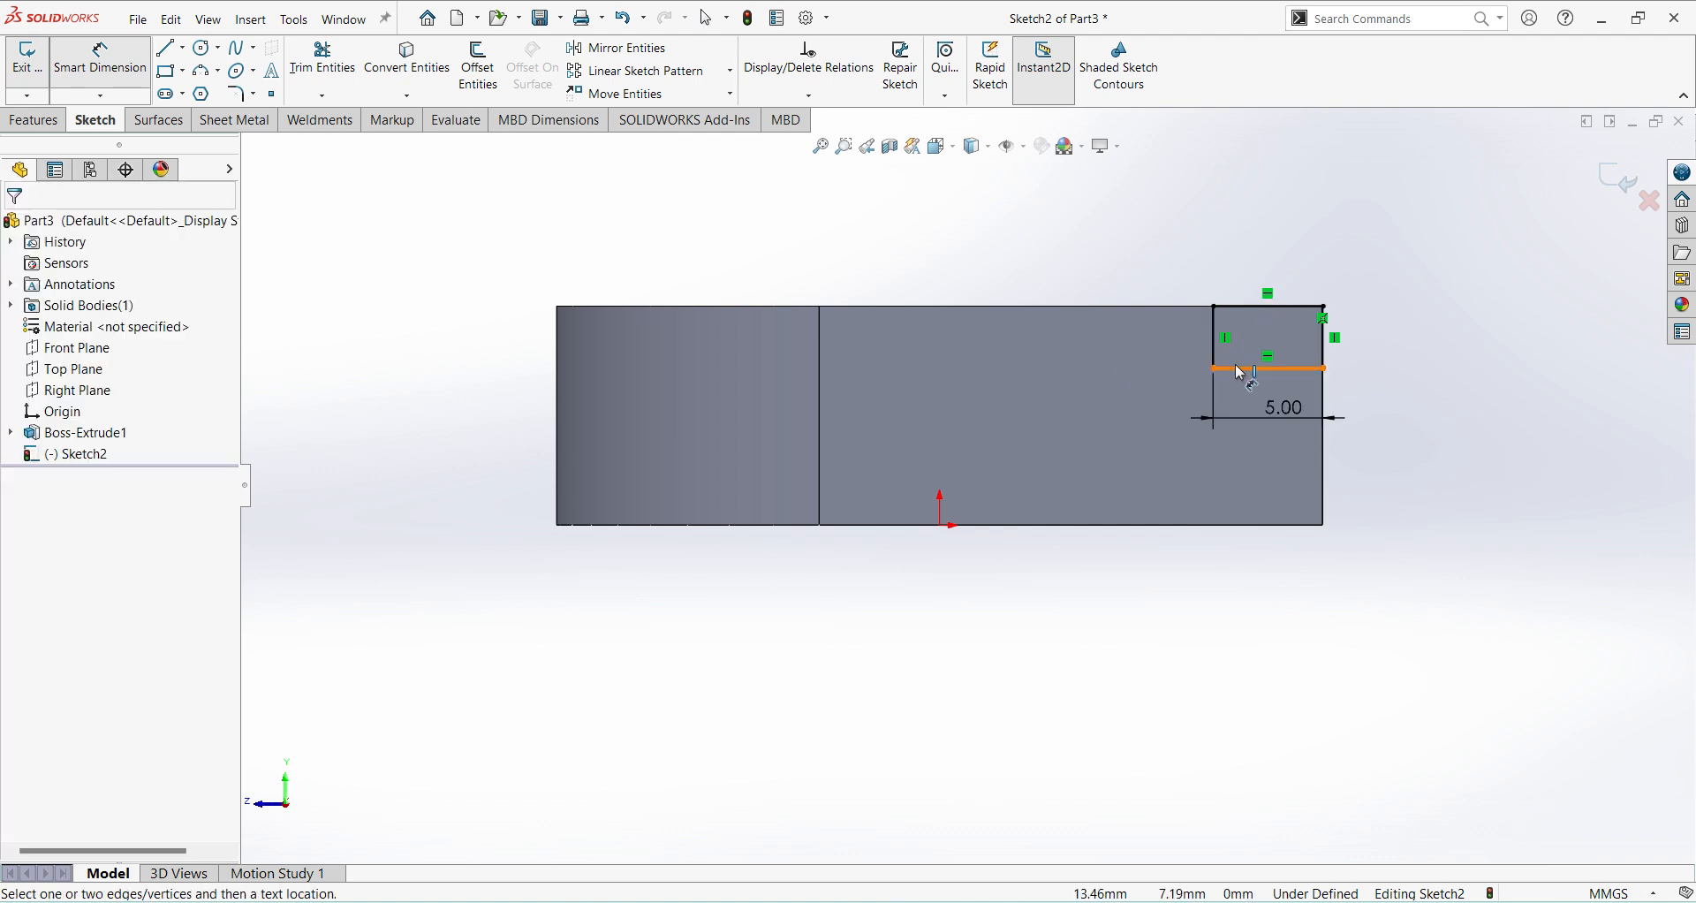
{"action": "left_click", "coordinate": [1222, 361]}
{"action": "left_click", "coordinate": [1141, 343]}
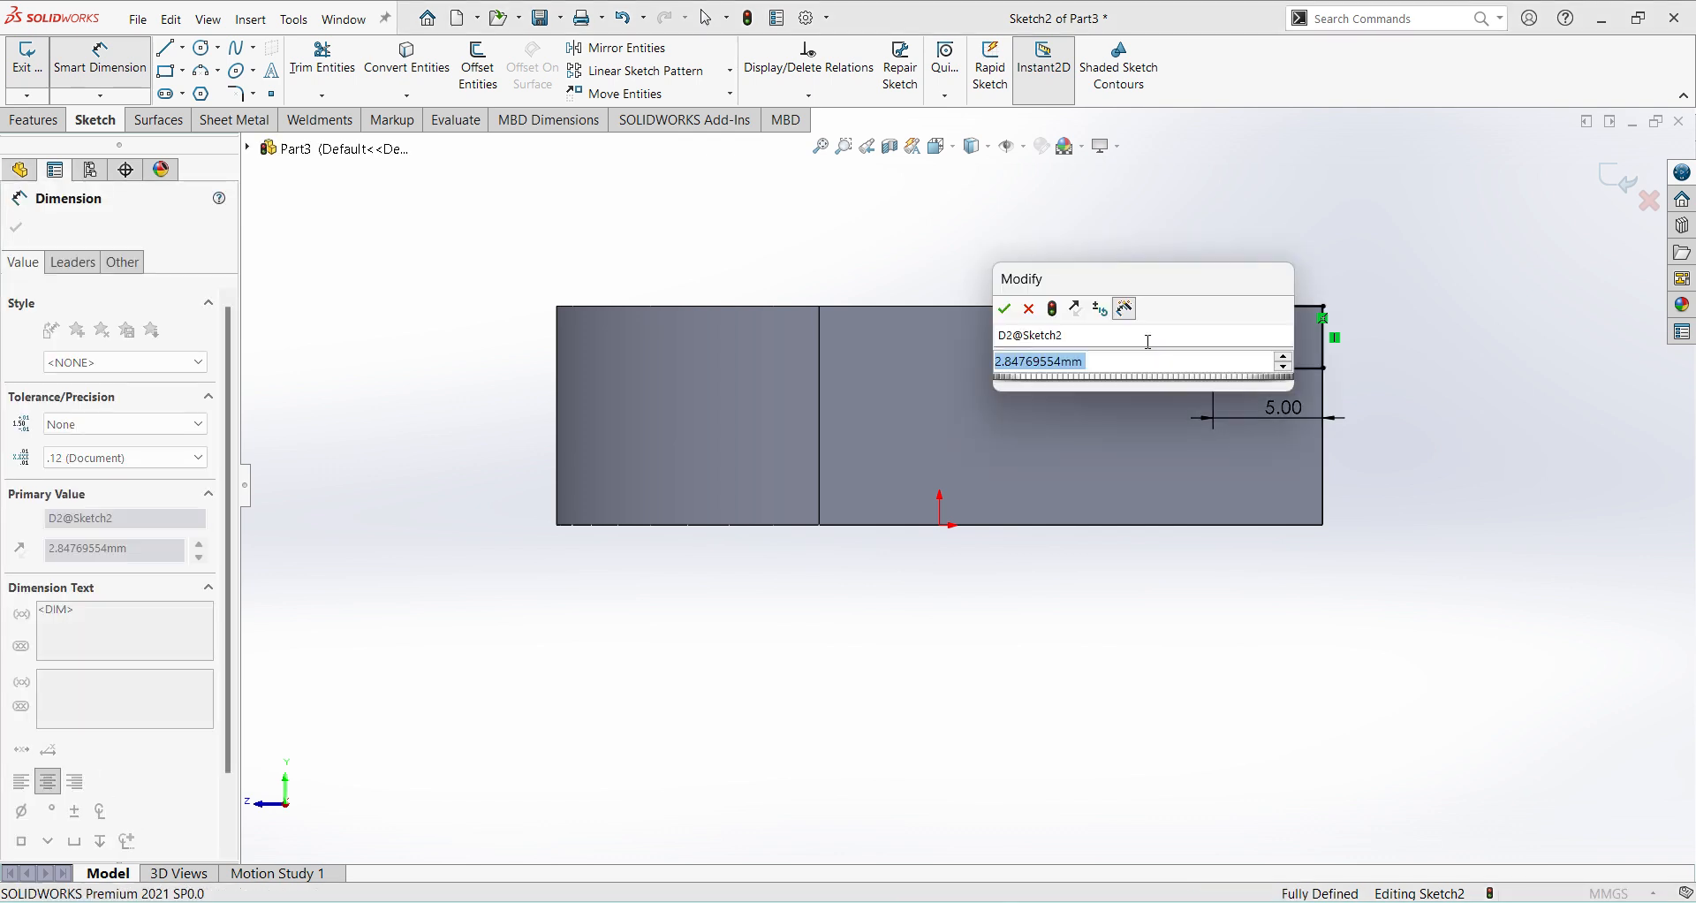
{"action": "key", "text": "Return"}
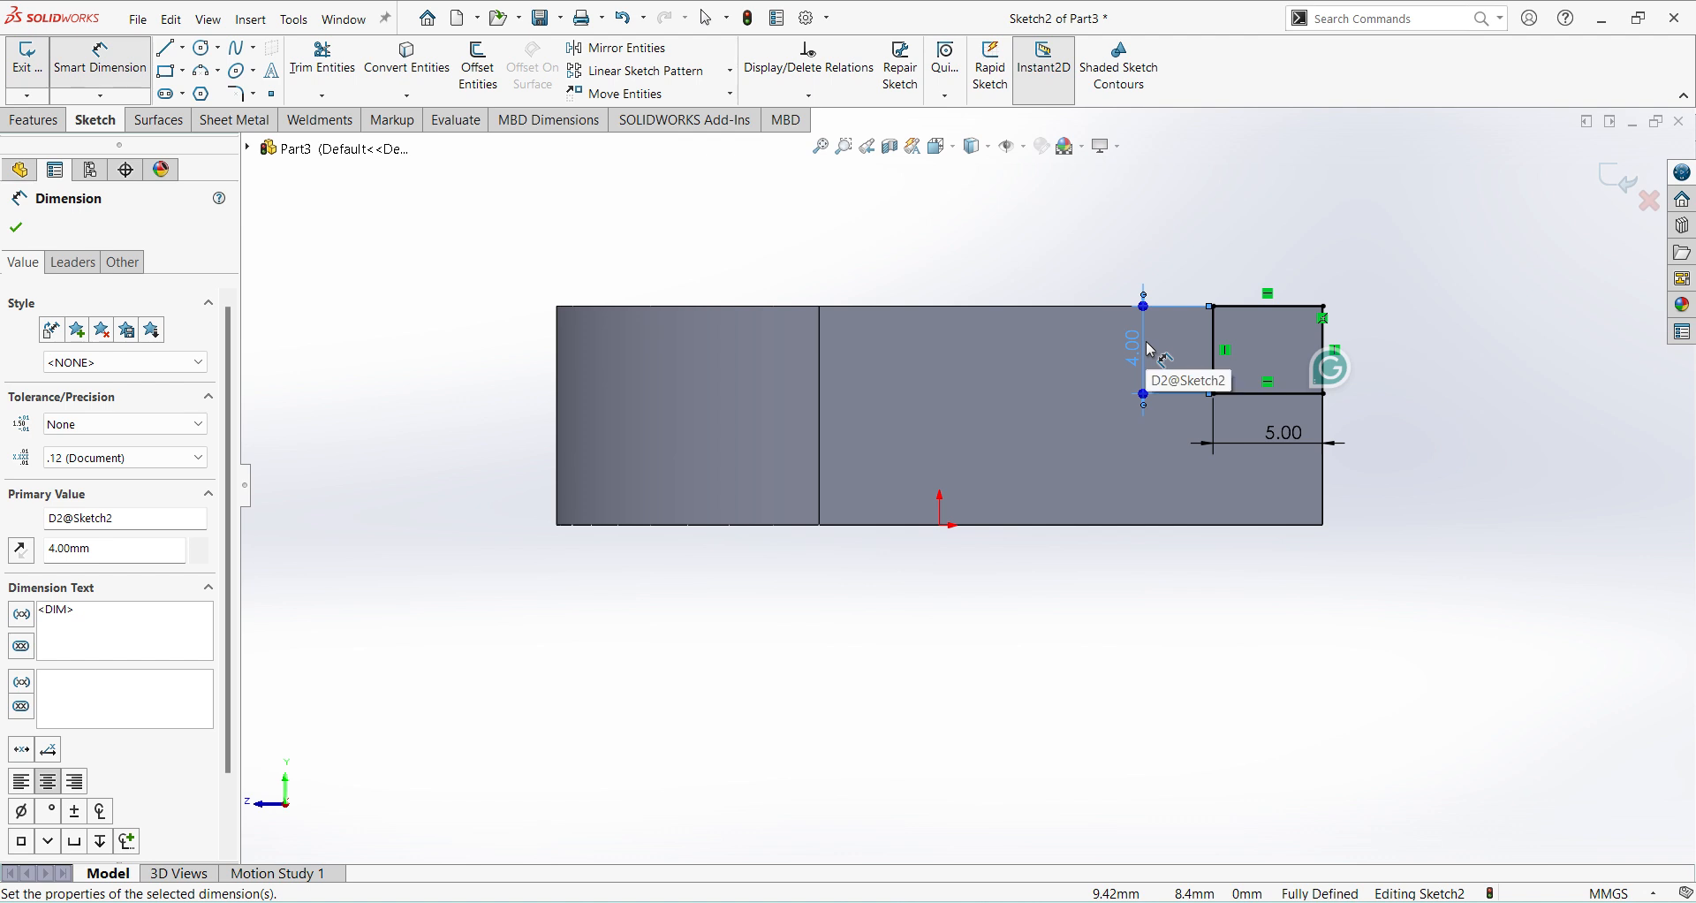
Finish the small corner rectangle sketch and extrude-cut it Through All along the base's rear upper edge.
{"action": "left_click", "coordinate": [1622, 180]}
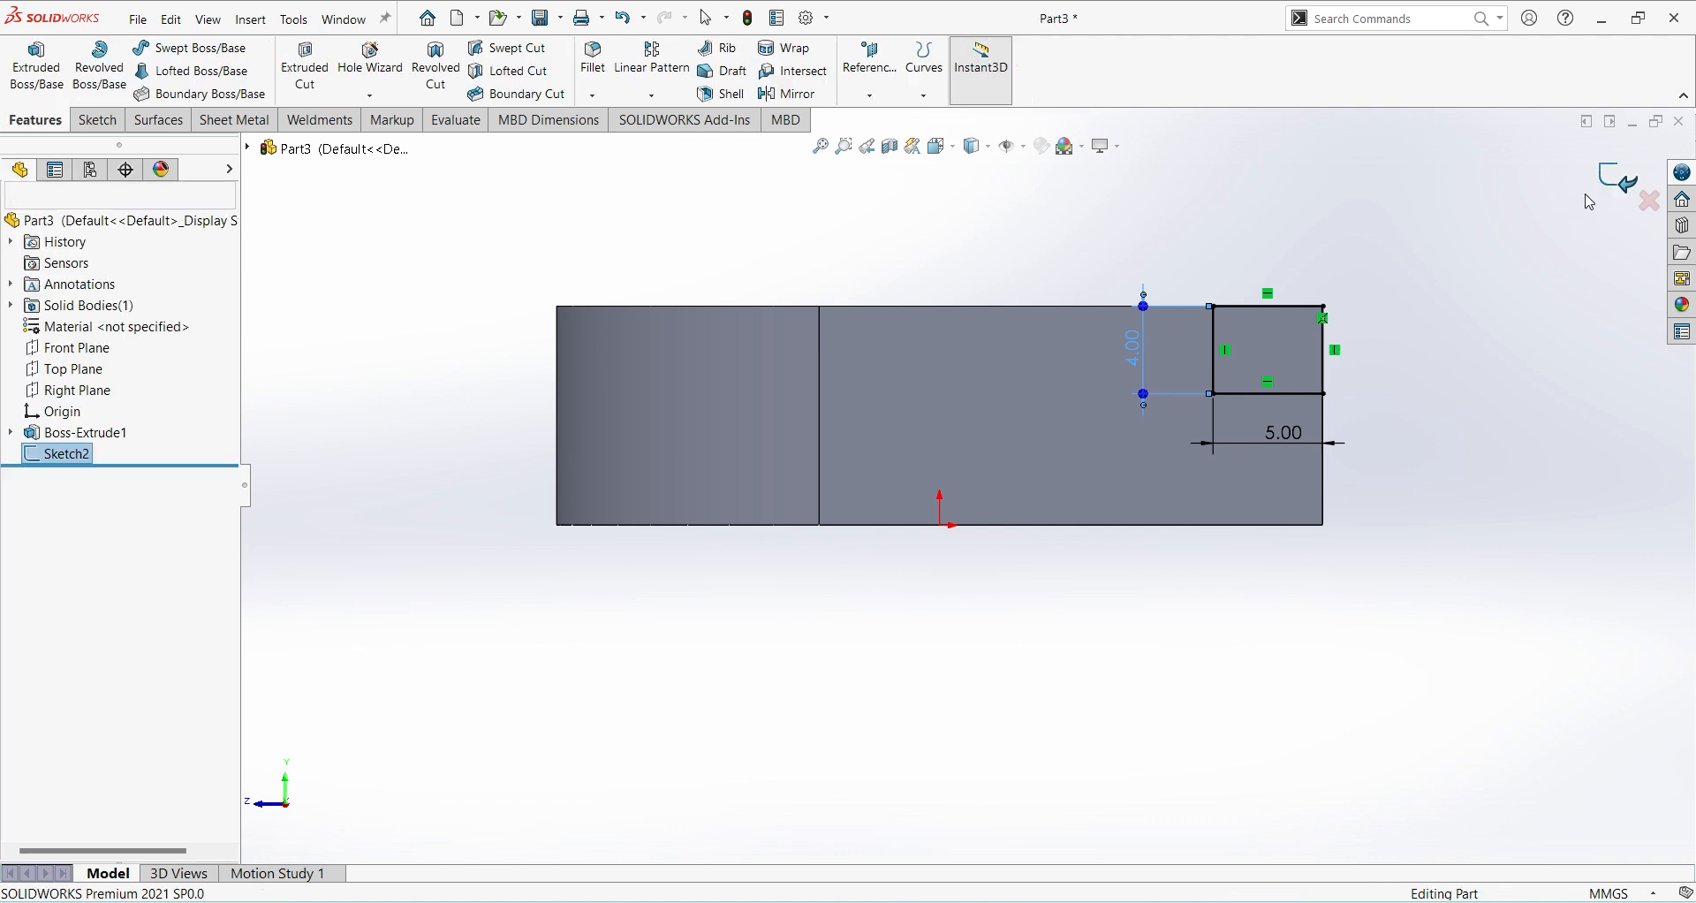
{"action": "left_click", "coordinate": [305, 66]}
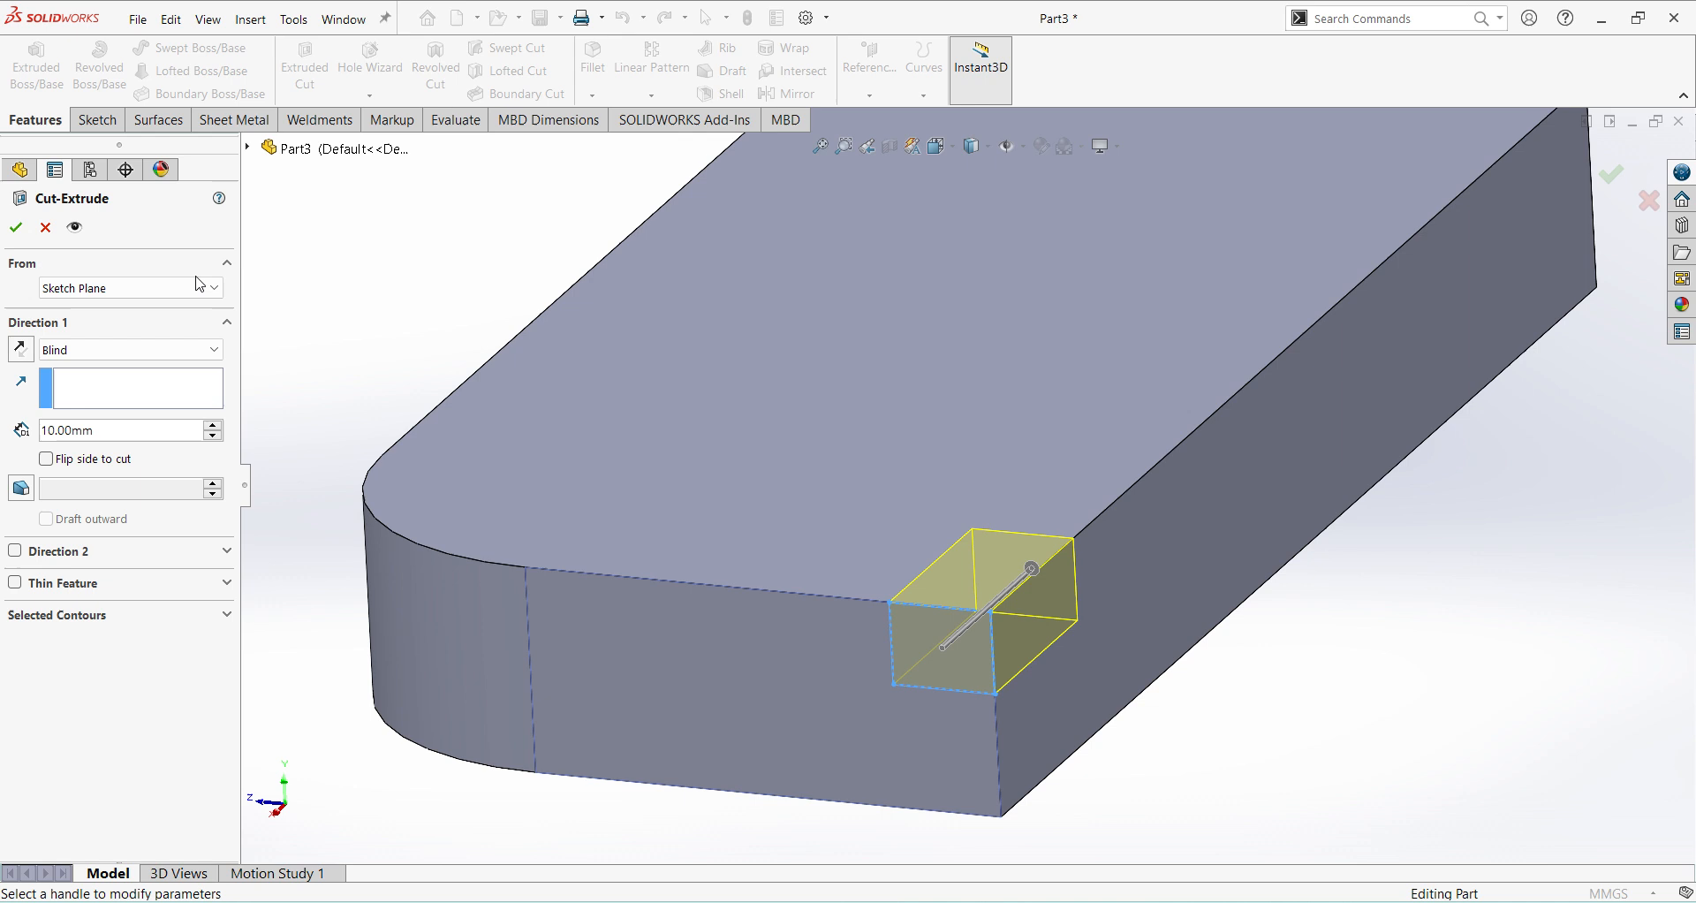
{"action": "left_click", "coordinate": [199, 350]}
{"action": "left_click", "coordinate": [181, 383]}
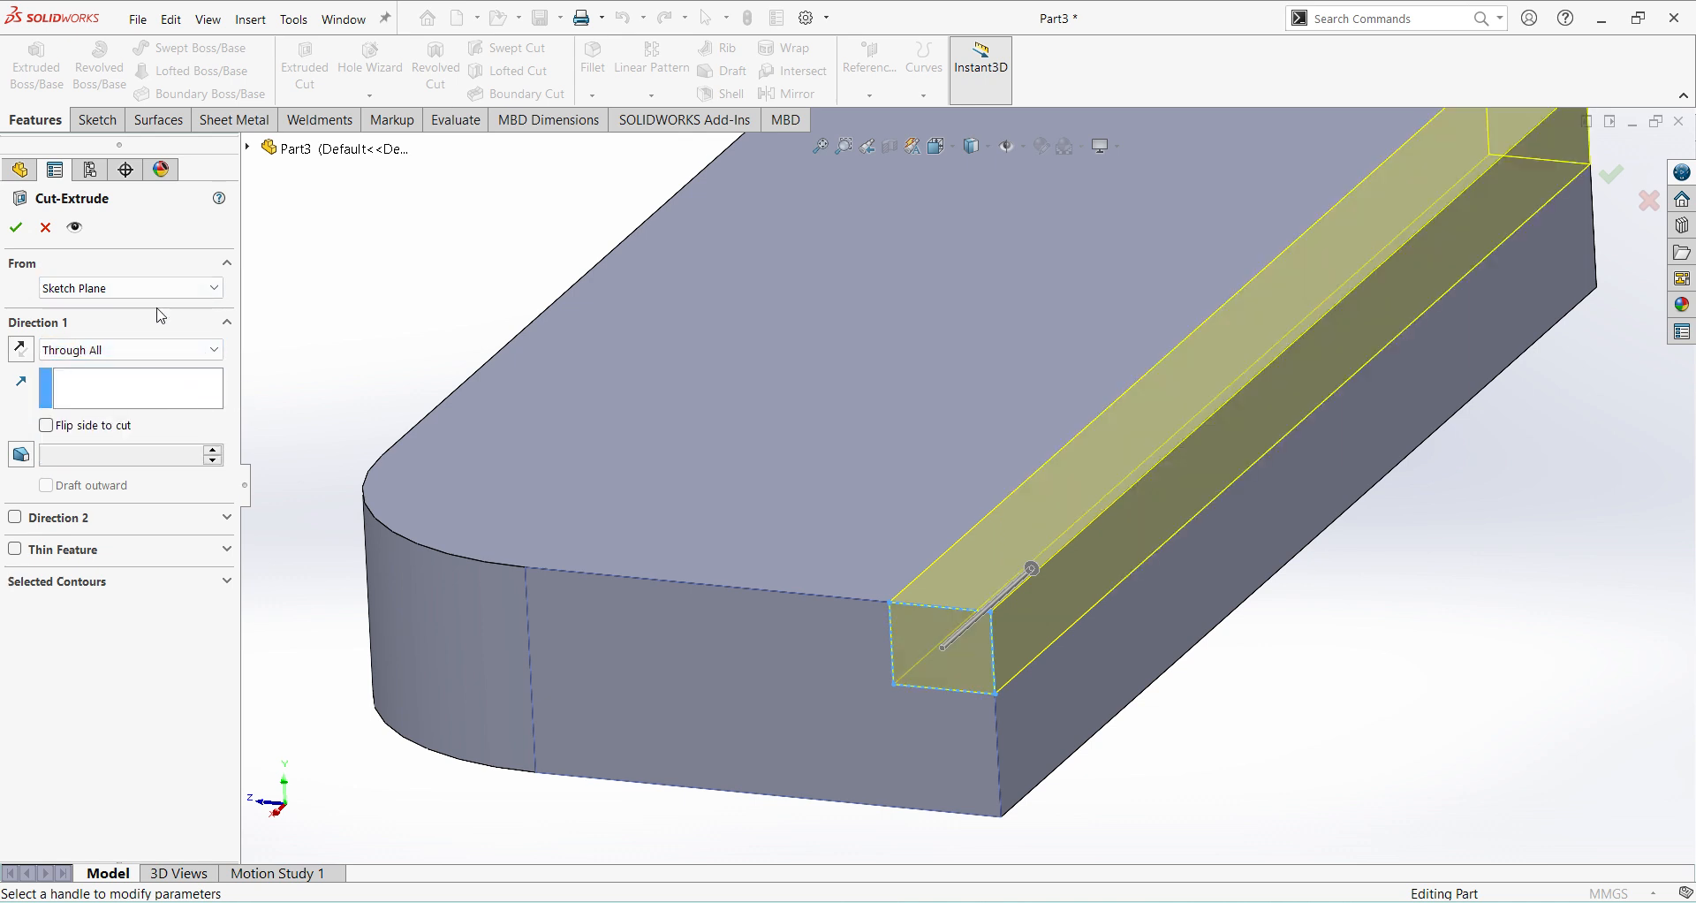
{"action": "left_click", "coordinate": [16, 228]}
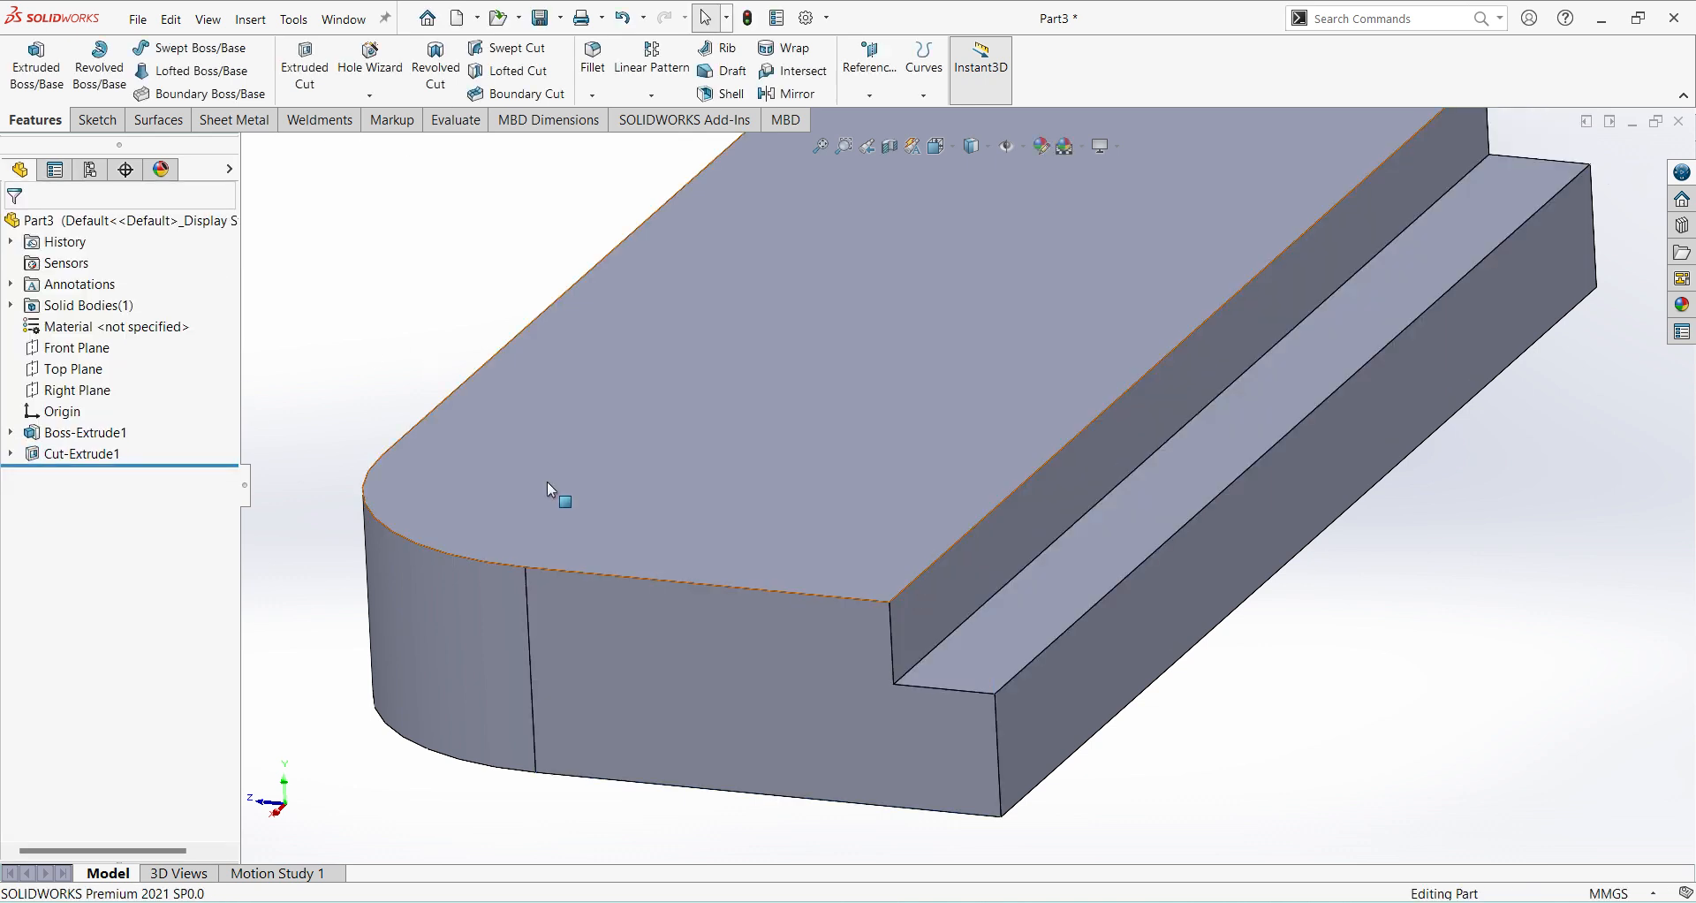
Start a sketch on the vertical face of the rear step cut and check the upright's dimensions in the Ex 56 drawing.
{"action": "scroll", "coordinate": [696, 580], "scroll_direction": "up", "scroll_amount": 5}
{"action": "middle_click_drag", "start_coordinate": [696, 580], "coordinate": [665, 538]}
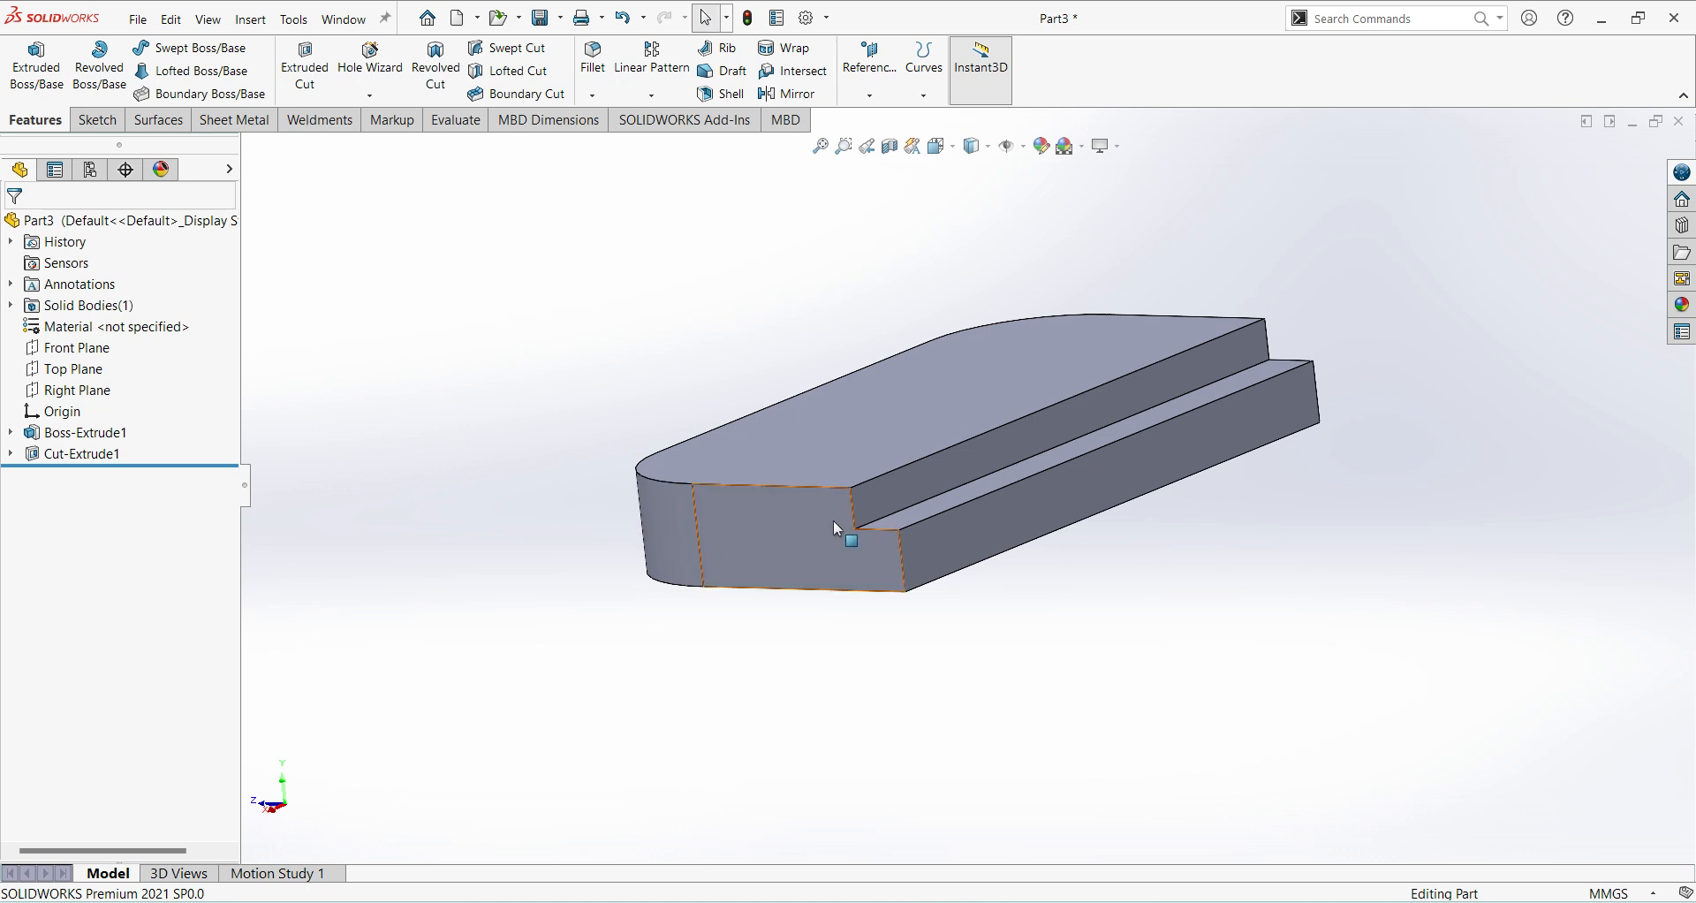
{"action": "left_click", "coordinate": [919, 486]}
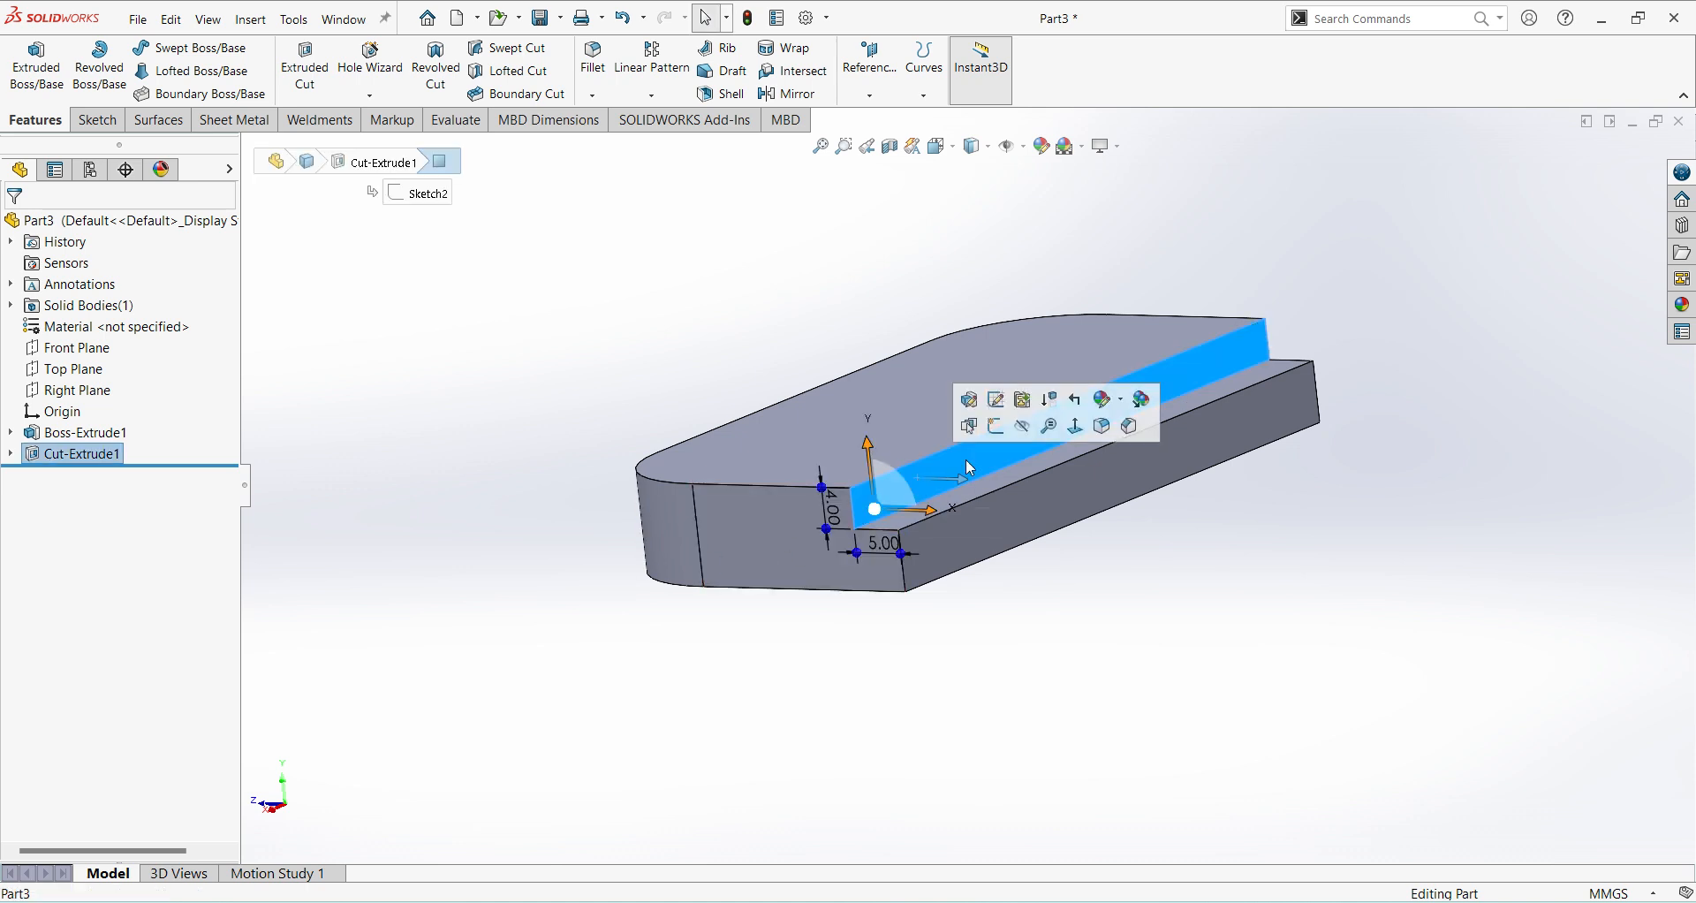
{"action": "left_click", "coordinate": [993, 422]}
{"action": "left_click", "coordinate": [1049, 743]}
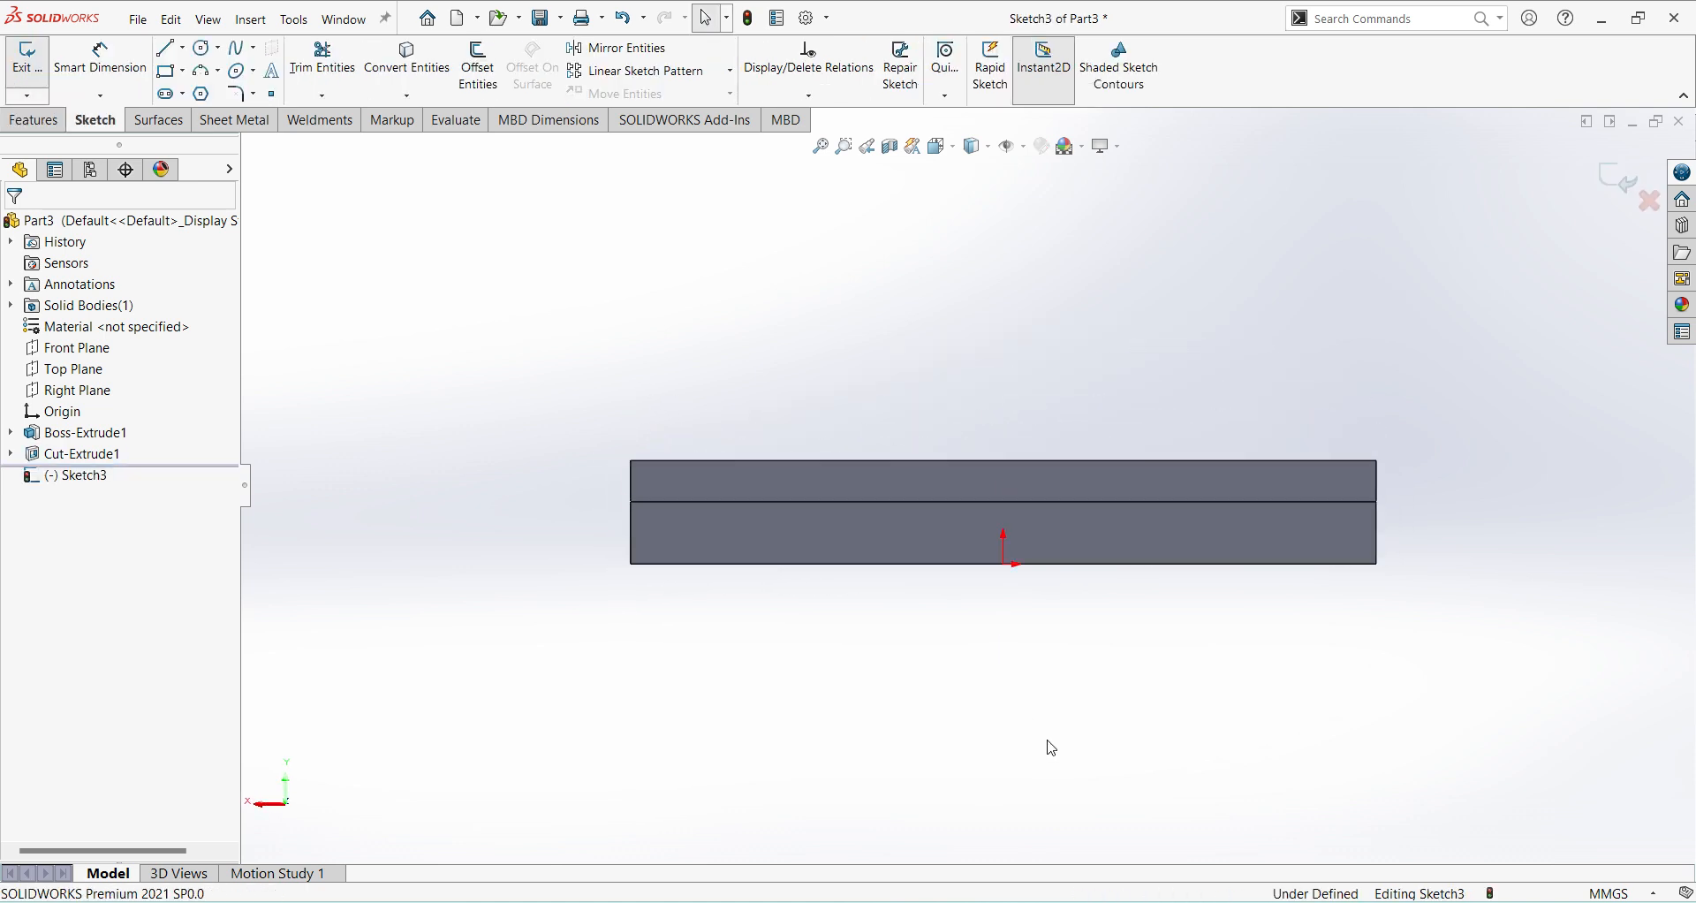
{"action": "left_click", "coordinate": [1099, 901]}
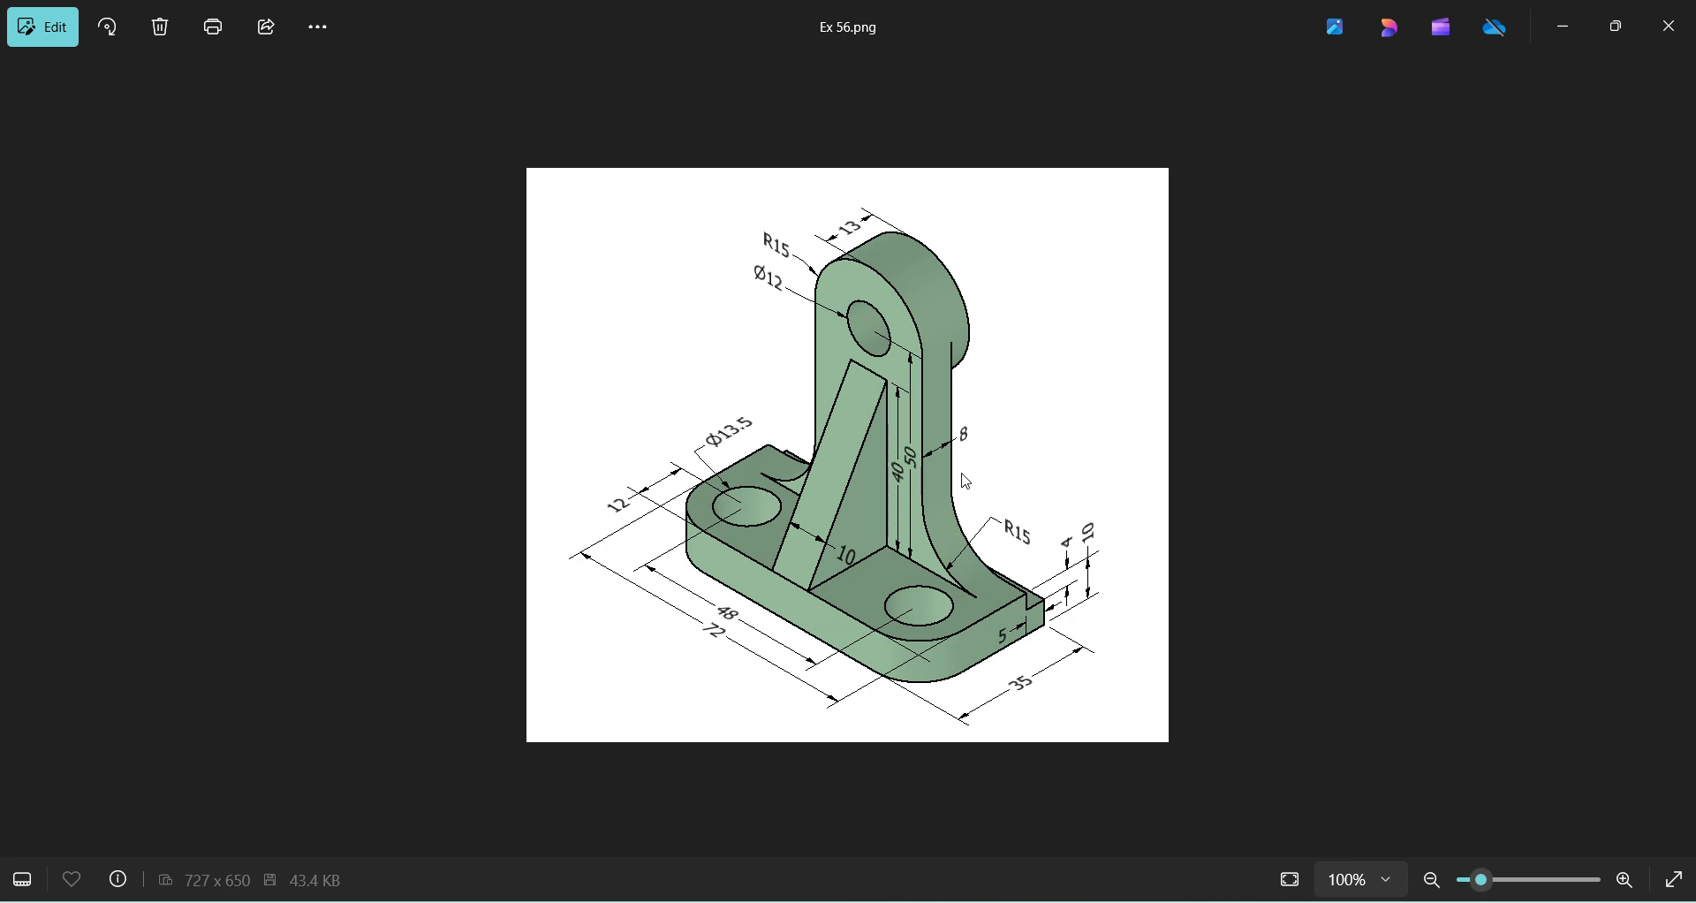
{"action": "key", "text": "alt+Tab"}
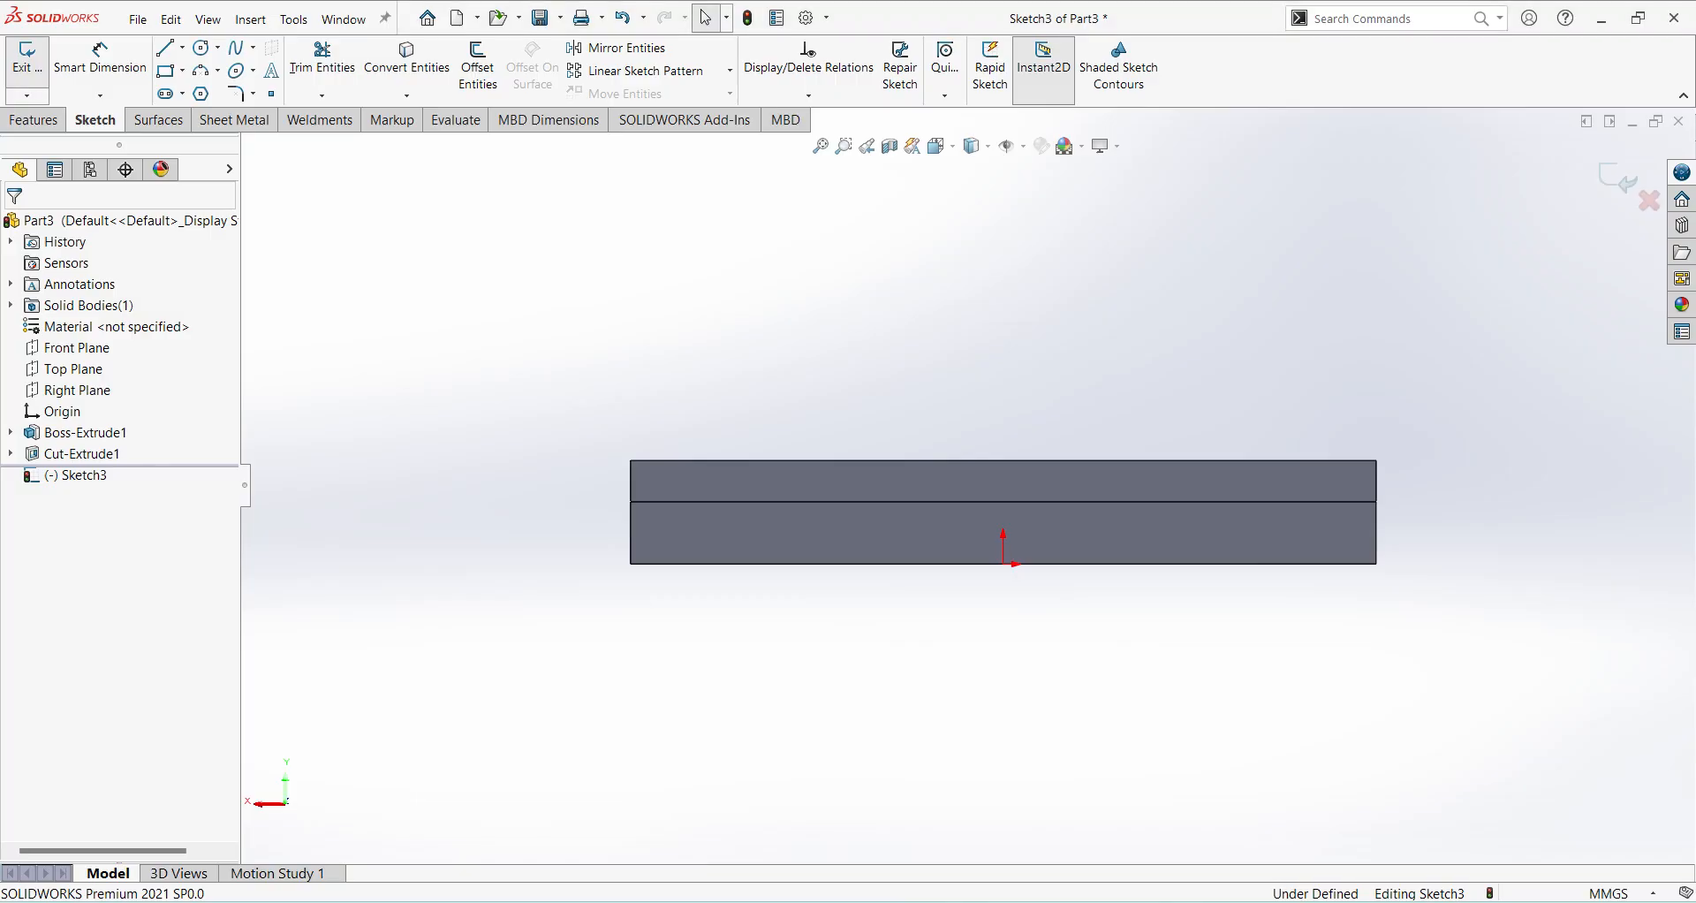
Sketch two concentric circles, about 15 mm and 8 mm in diameter, centred about 43 mm directly above the origin.
{"action": "middle_click_drag", "start_coordinate": [1156, 747], "coordinate": [1017, 855], "text": "ctrl"}
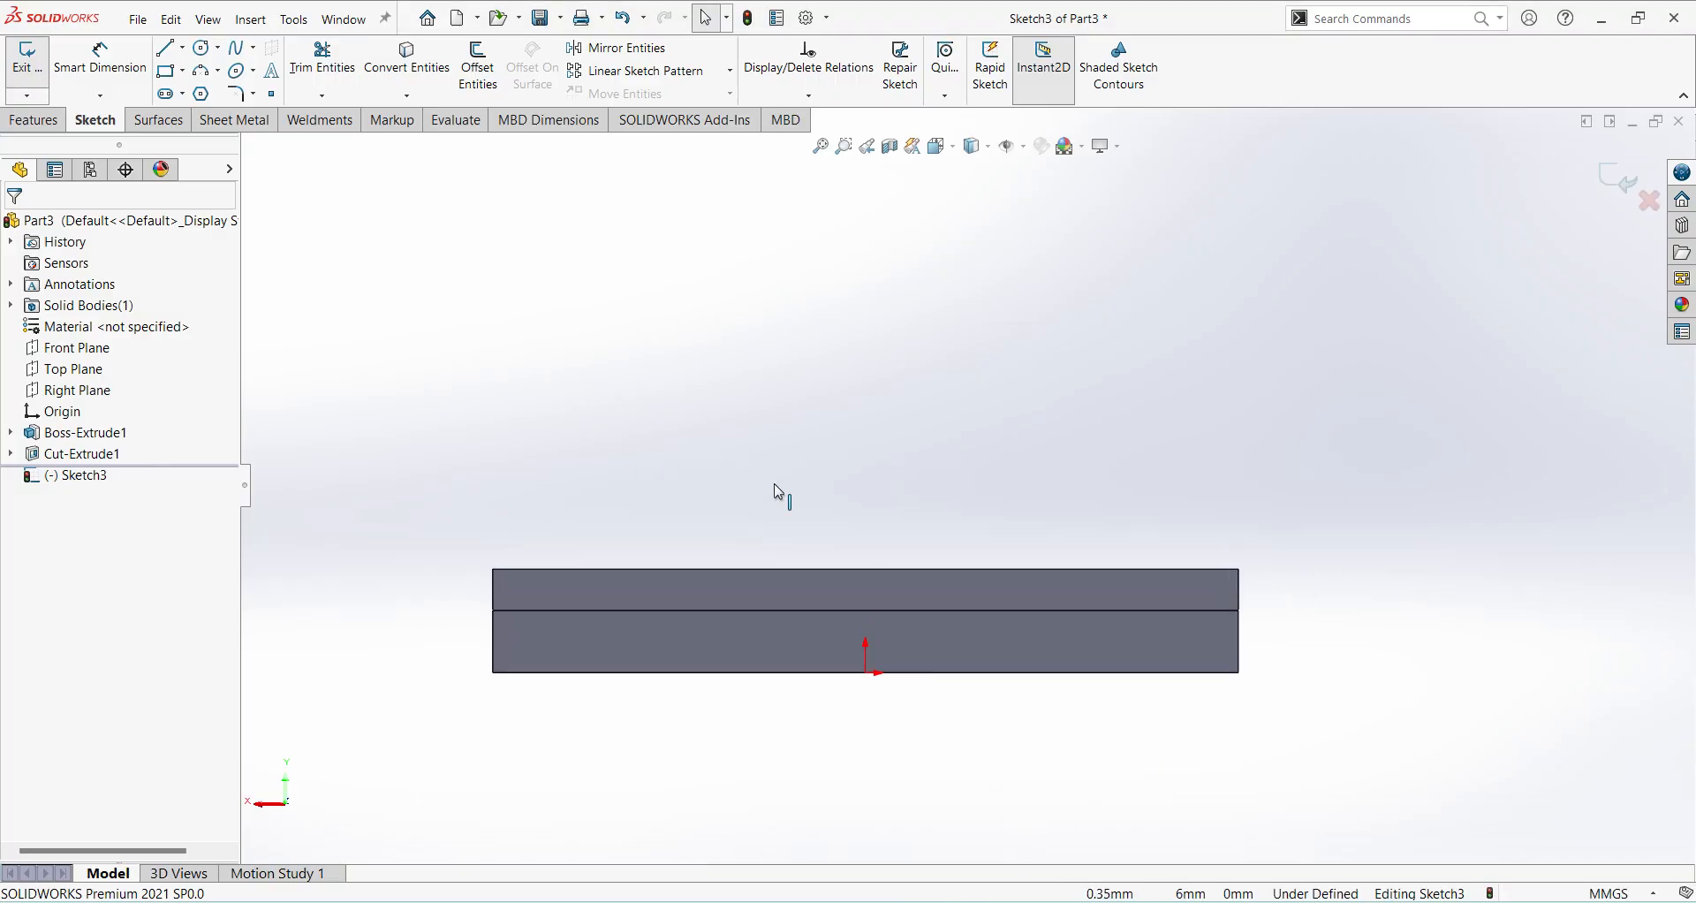
{"action": "left_click", "coordinate": [202, 47]}
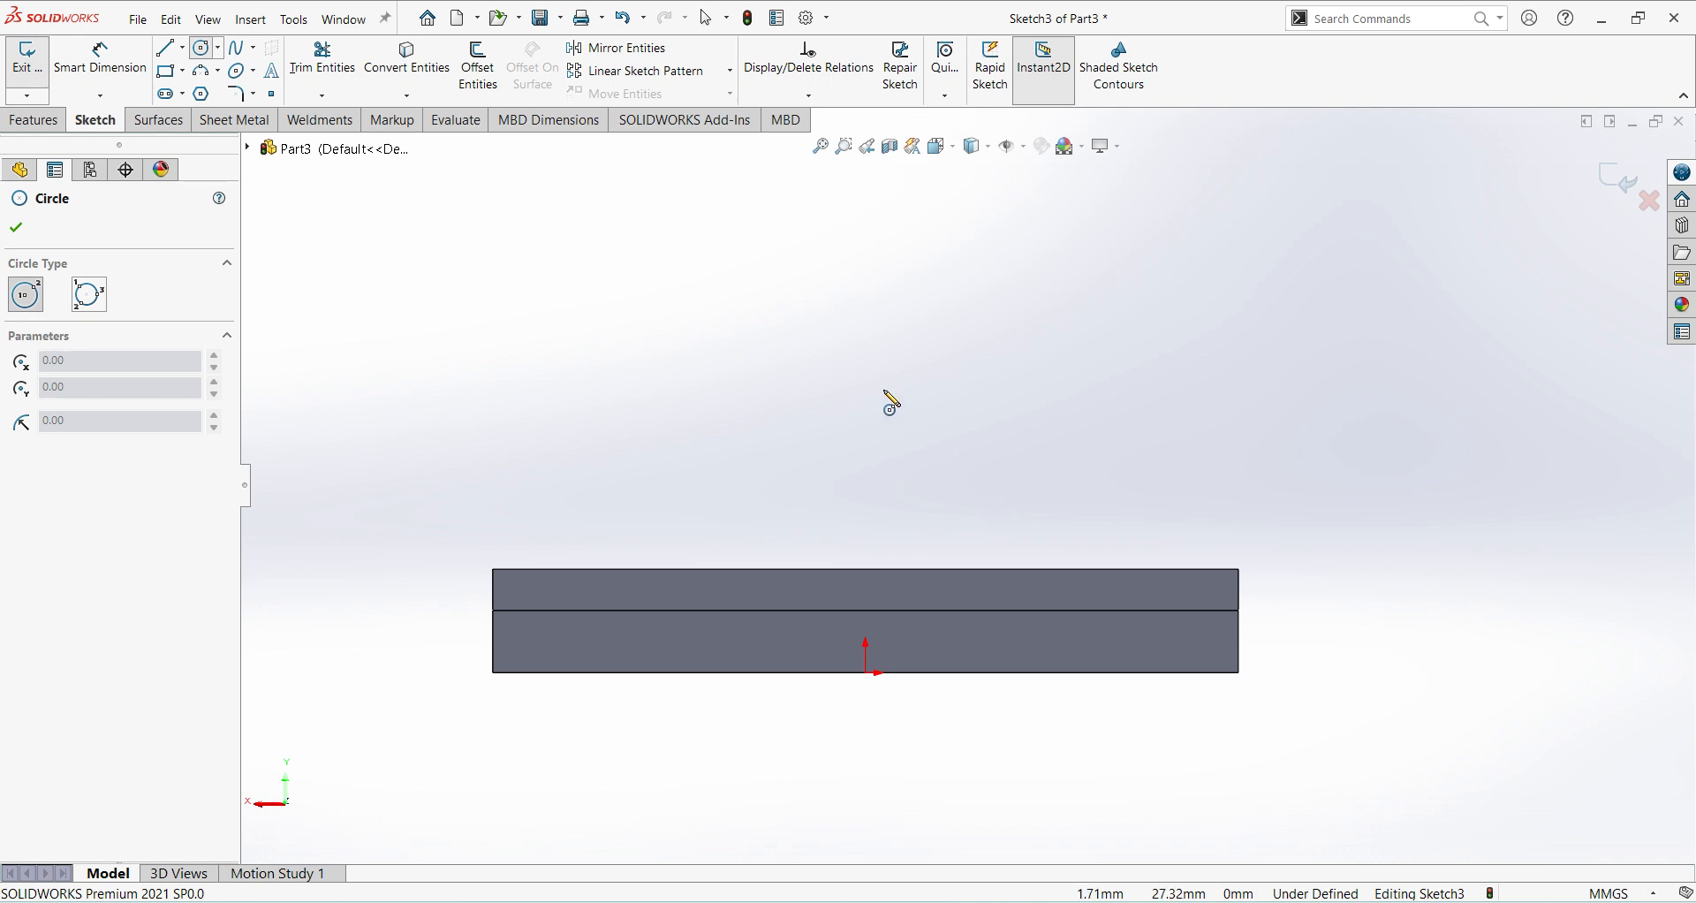
{"action": "left_click", "coordinate": [866, 222]}
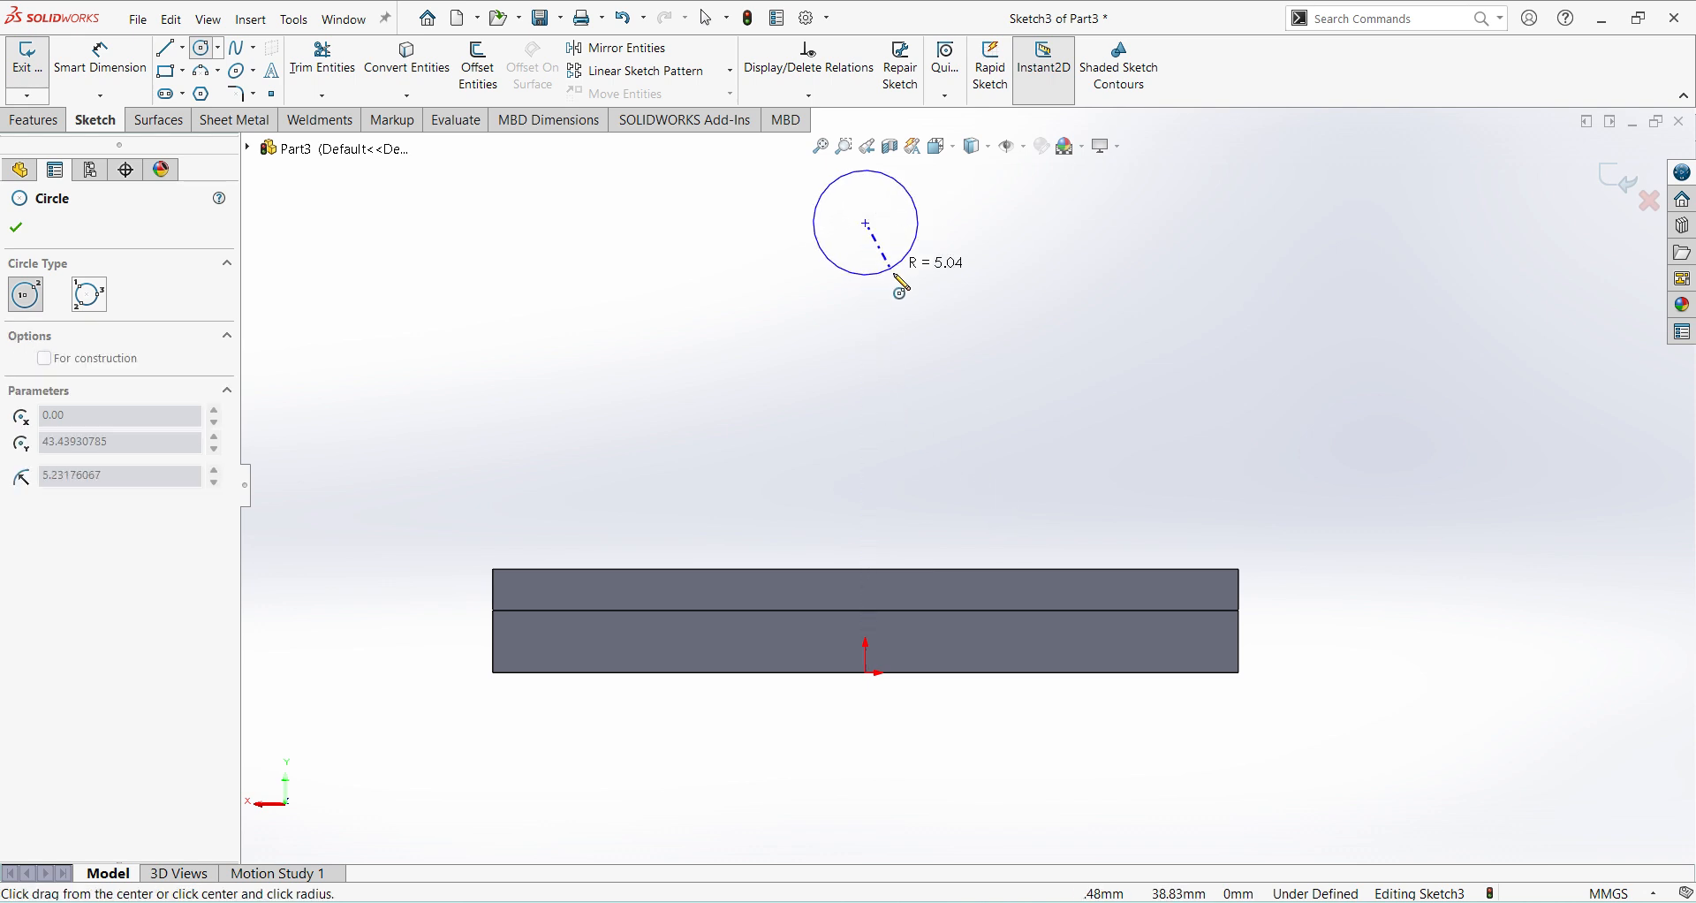
{"action": "left_click", "coordinate": [910, 289]}
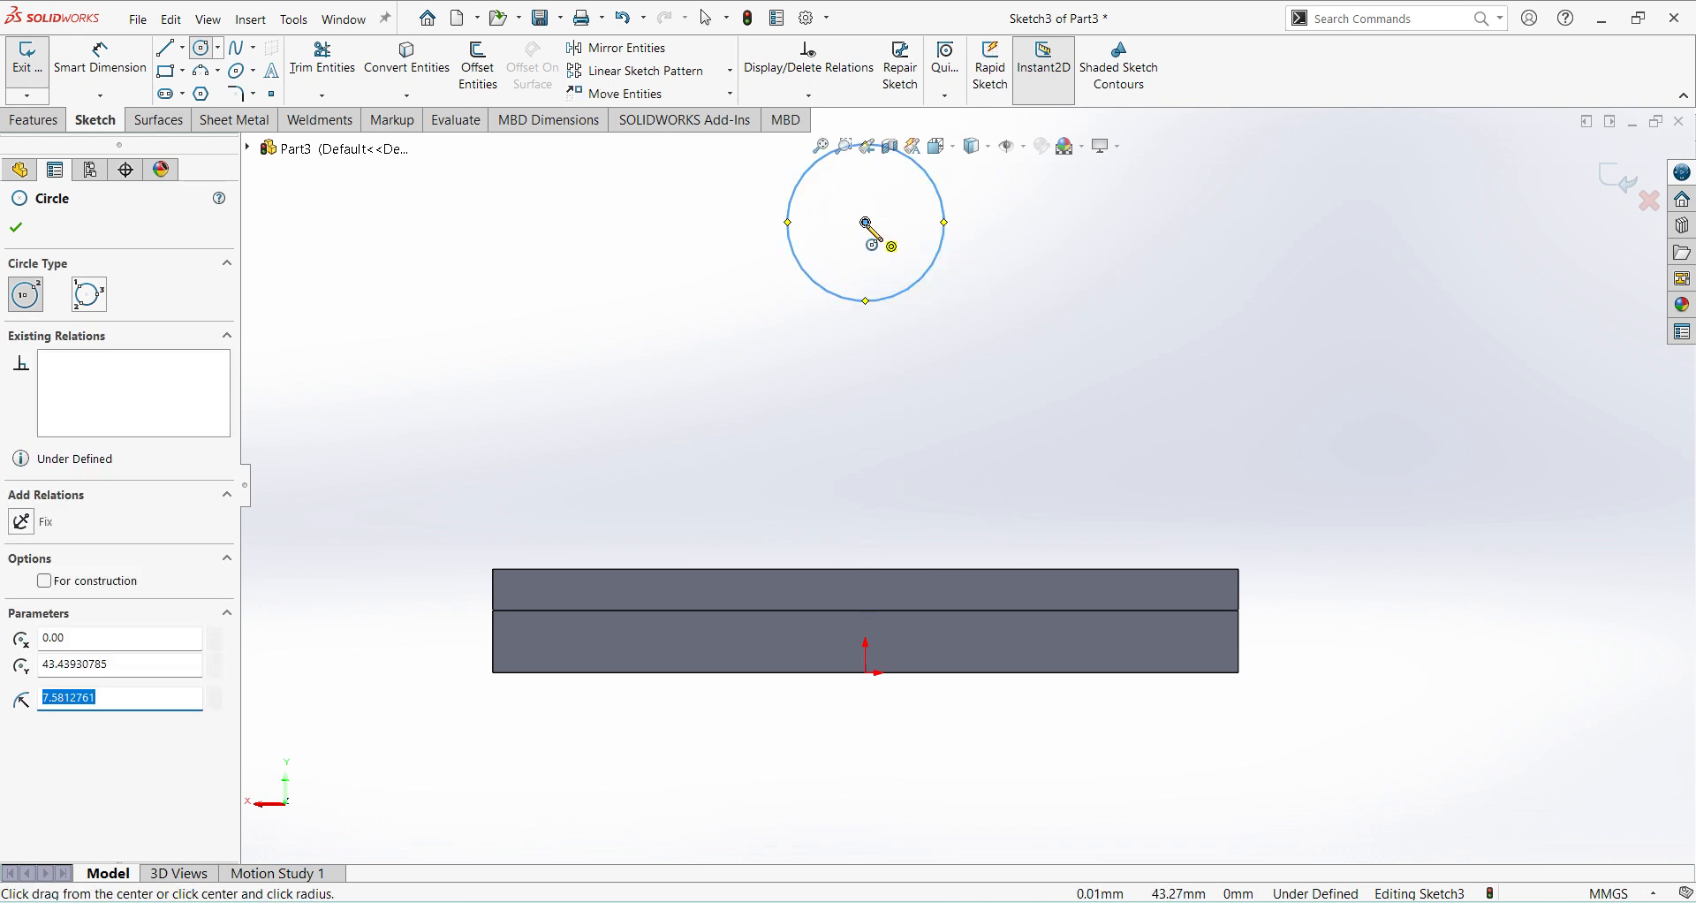
{"action": "left_click", "coordinate": [866, 221]}
{"action": "left_click", "coordinate": [895, 251]}
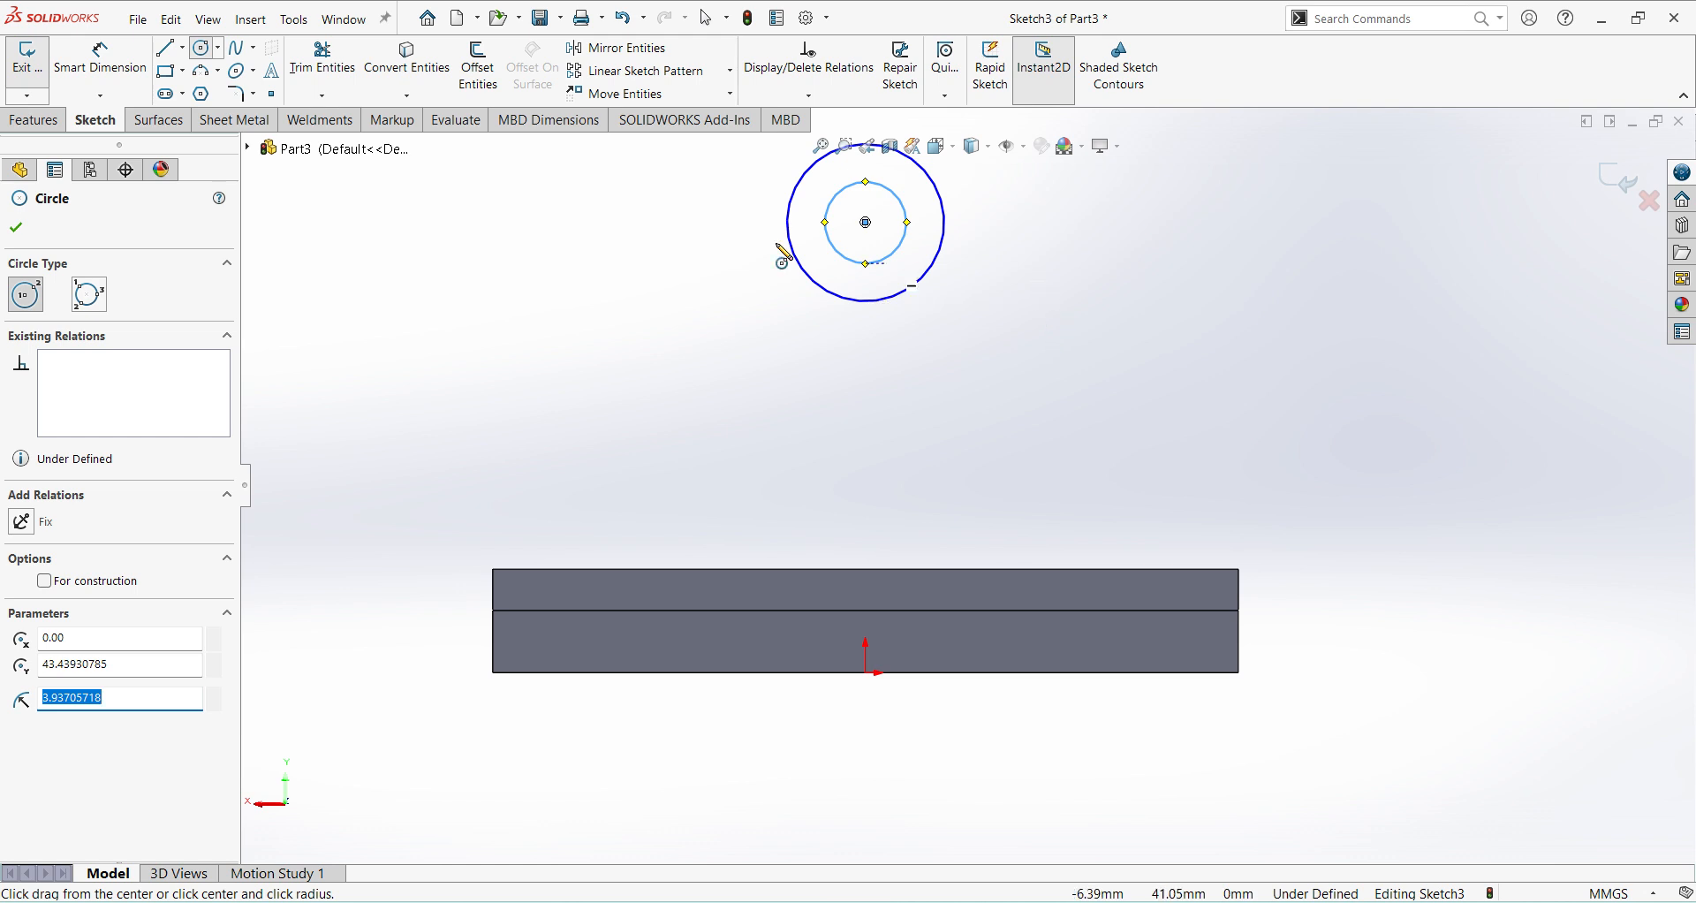
Dimension the outer circle's diameter as 30 mm and the inner circle's diameter as 12 mm.
{"action": "right_click", "coordinate": [1160, 343]}
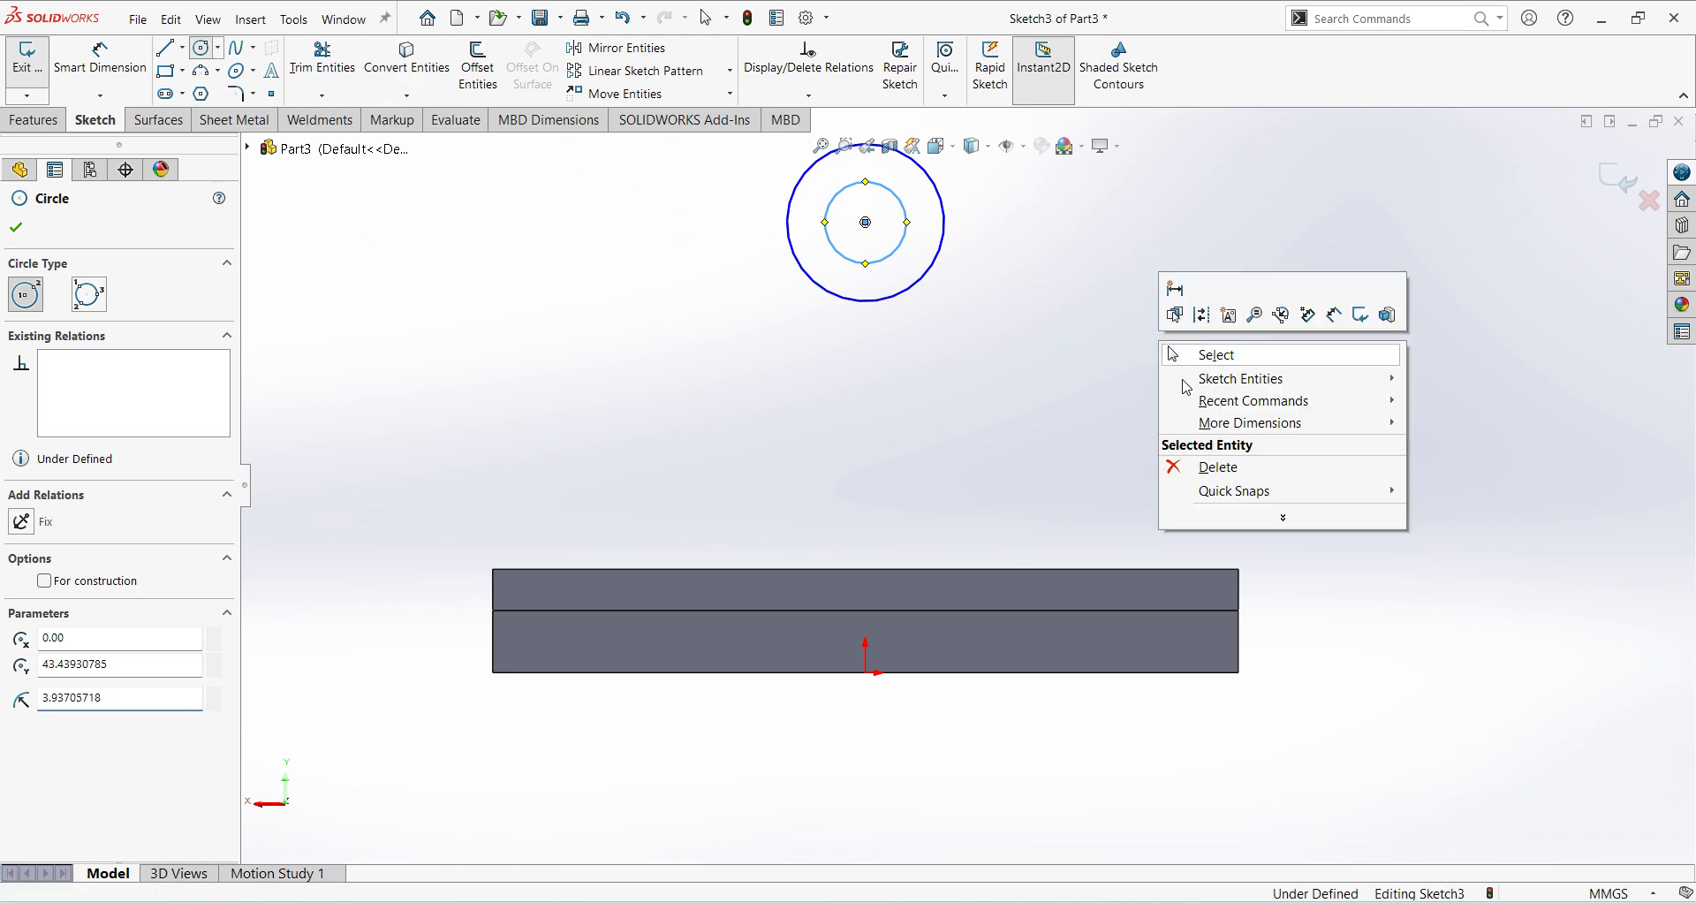
{"action": "left_click", "coordinate": [1334, 316]}
{"action": "left_click", "coordinate": [949, 262]}
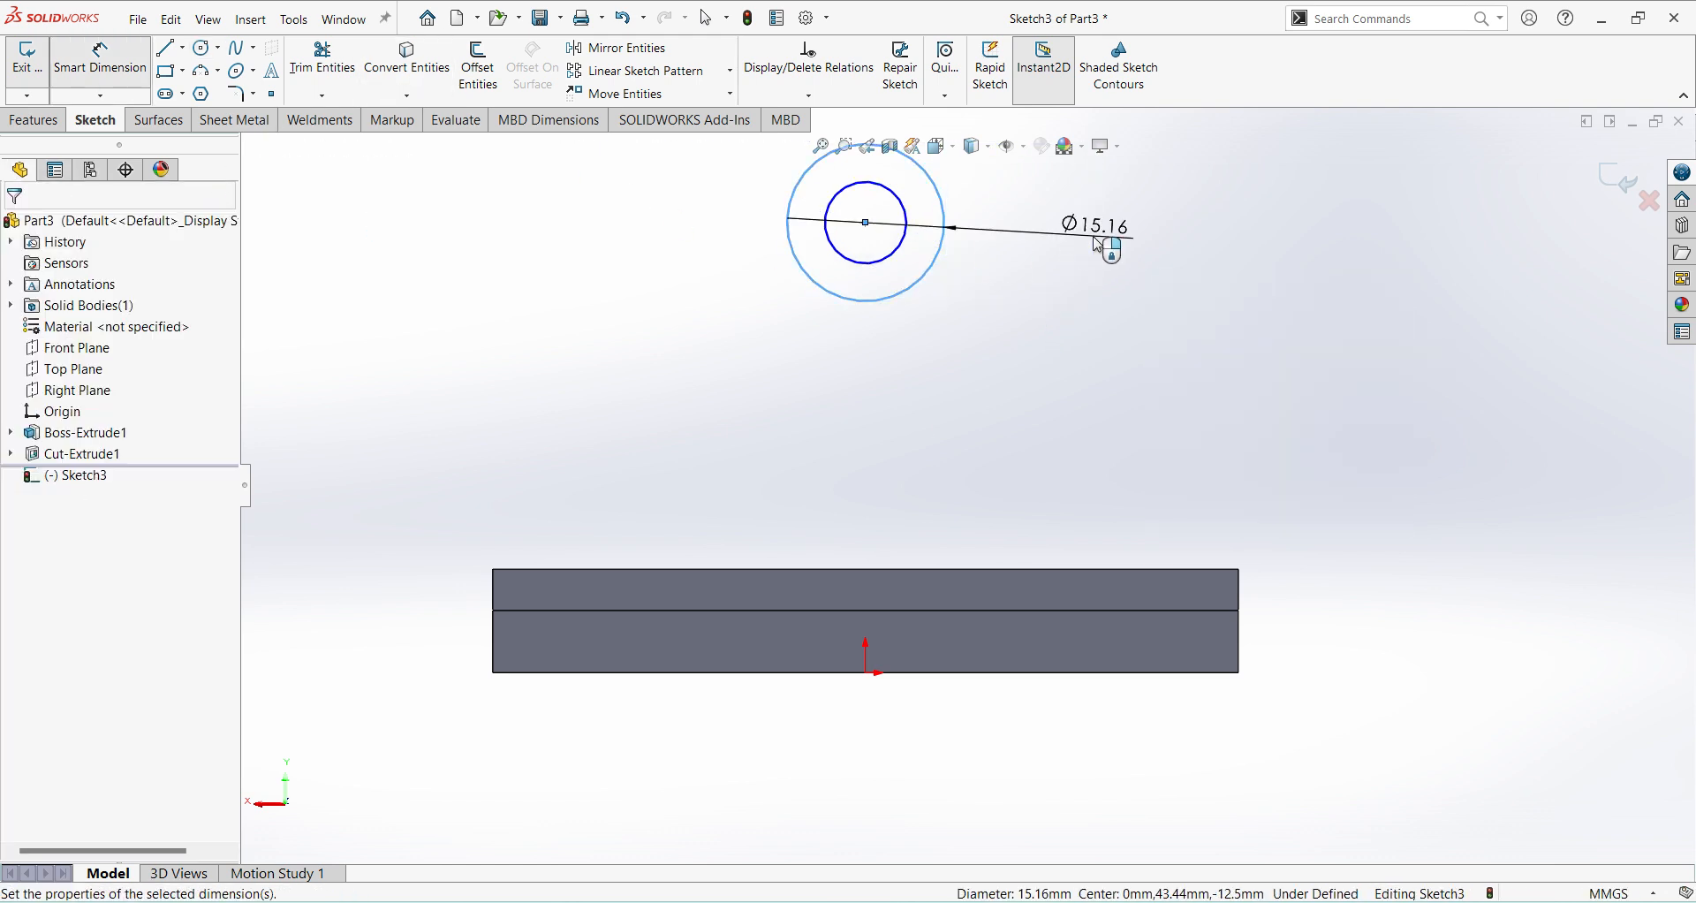
{"action": "left_click", "coordinate": [1096, 238]}
{"action": "type", "text": "30"}
{"action": "key", "text": "Return"}
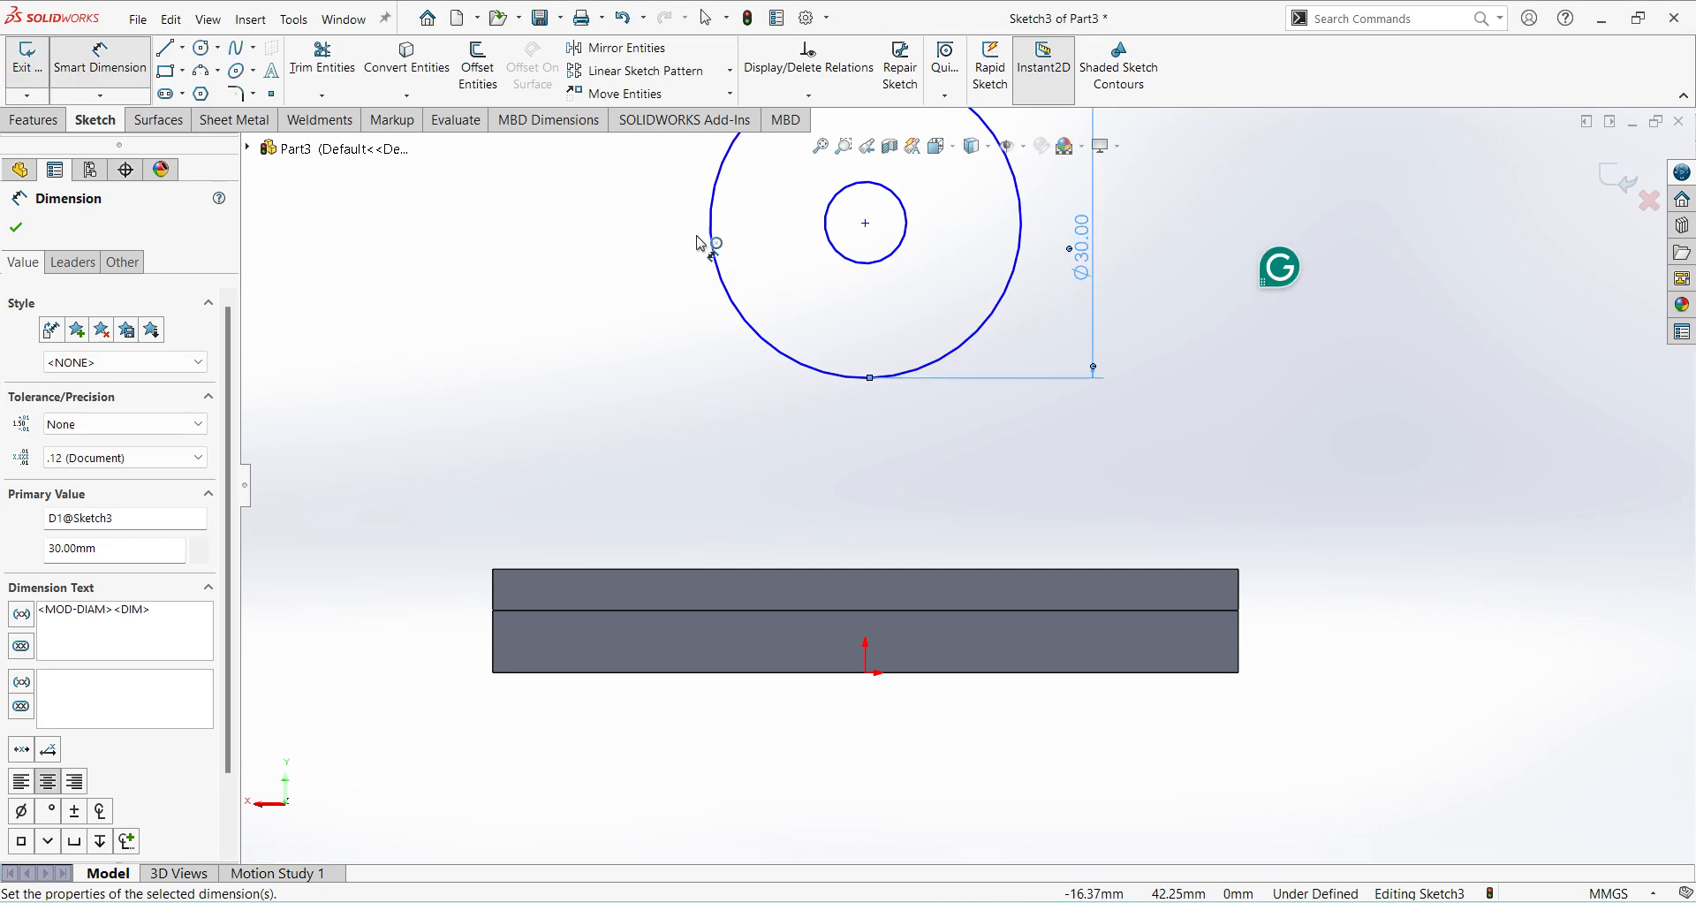
{"action": "left_click", "coordinate": [876, 264]}
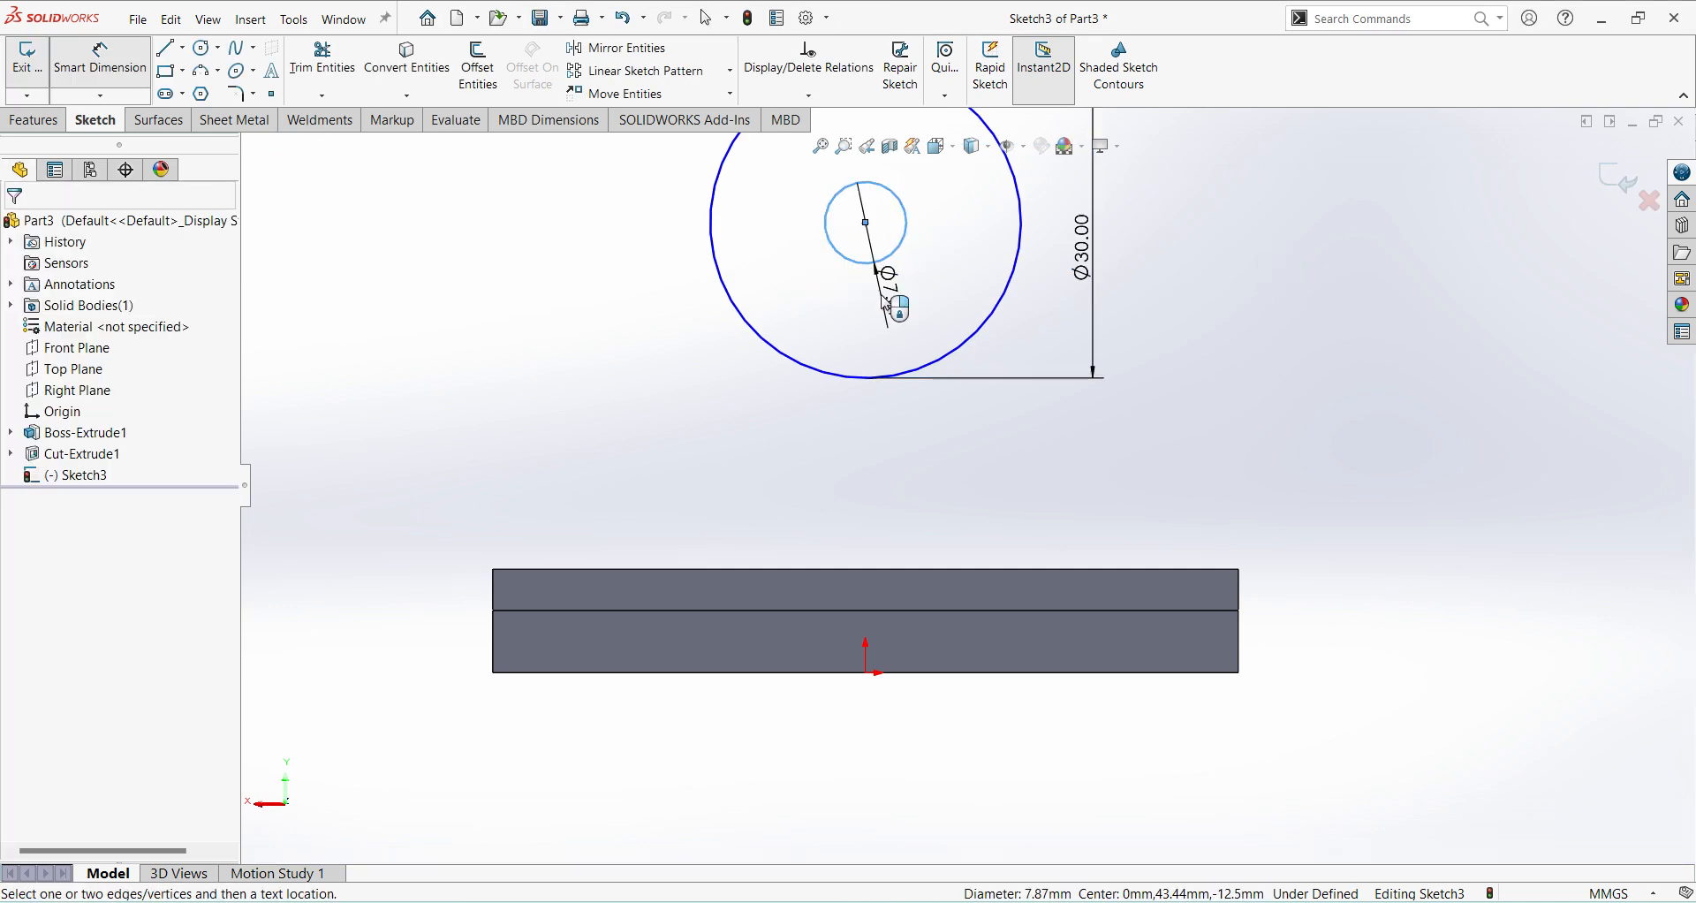
{"action": "left_click", "coordinate": [879, 304]}
{"action": "type", "text": "12"}
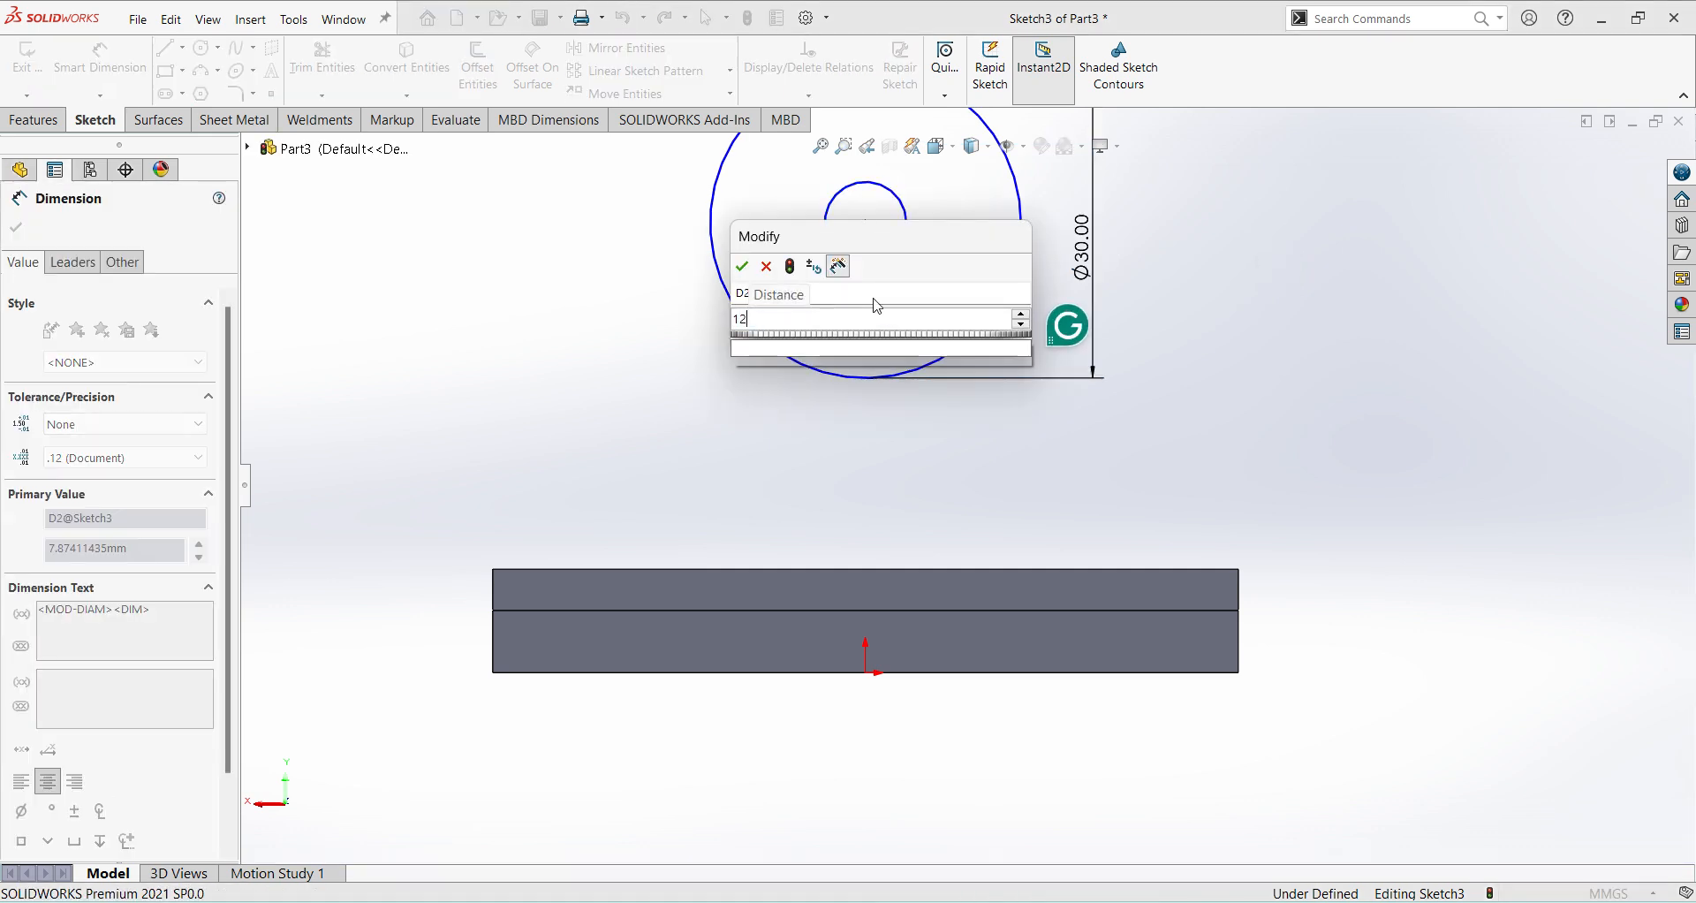
{"action": "key", "text": "Return"}
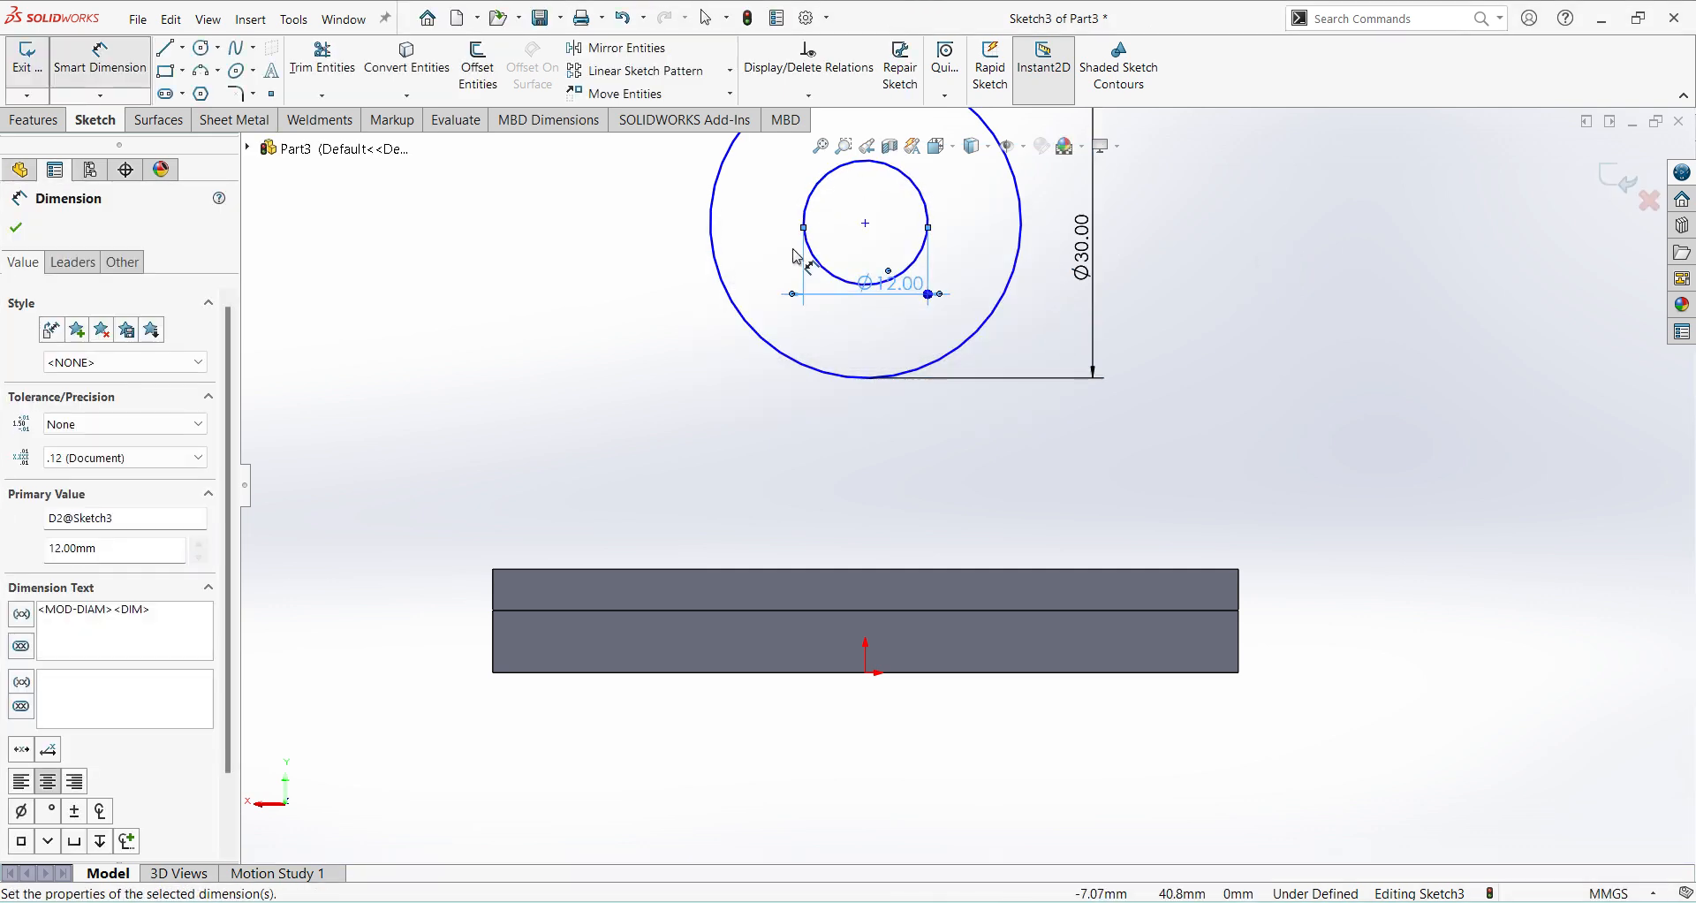
Dimension the circles' centre 50 mm above the top edge of the base.
{"action": "left_click", "coordinate": [866, 223]}
{"action": "left_click", "coordinate": [986, 572]}
{"action": "left_click", "coordinate": [1369, 486]}
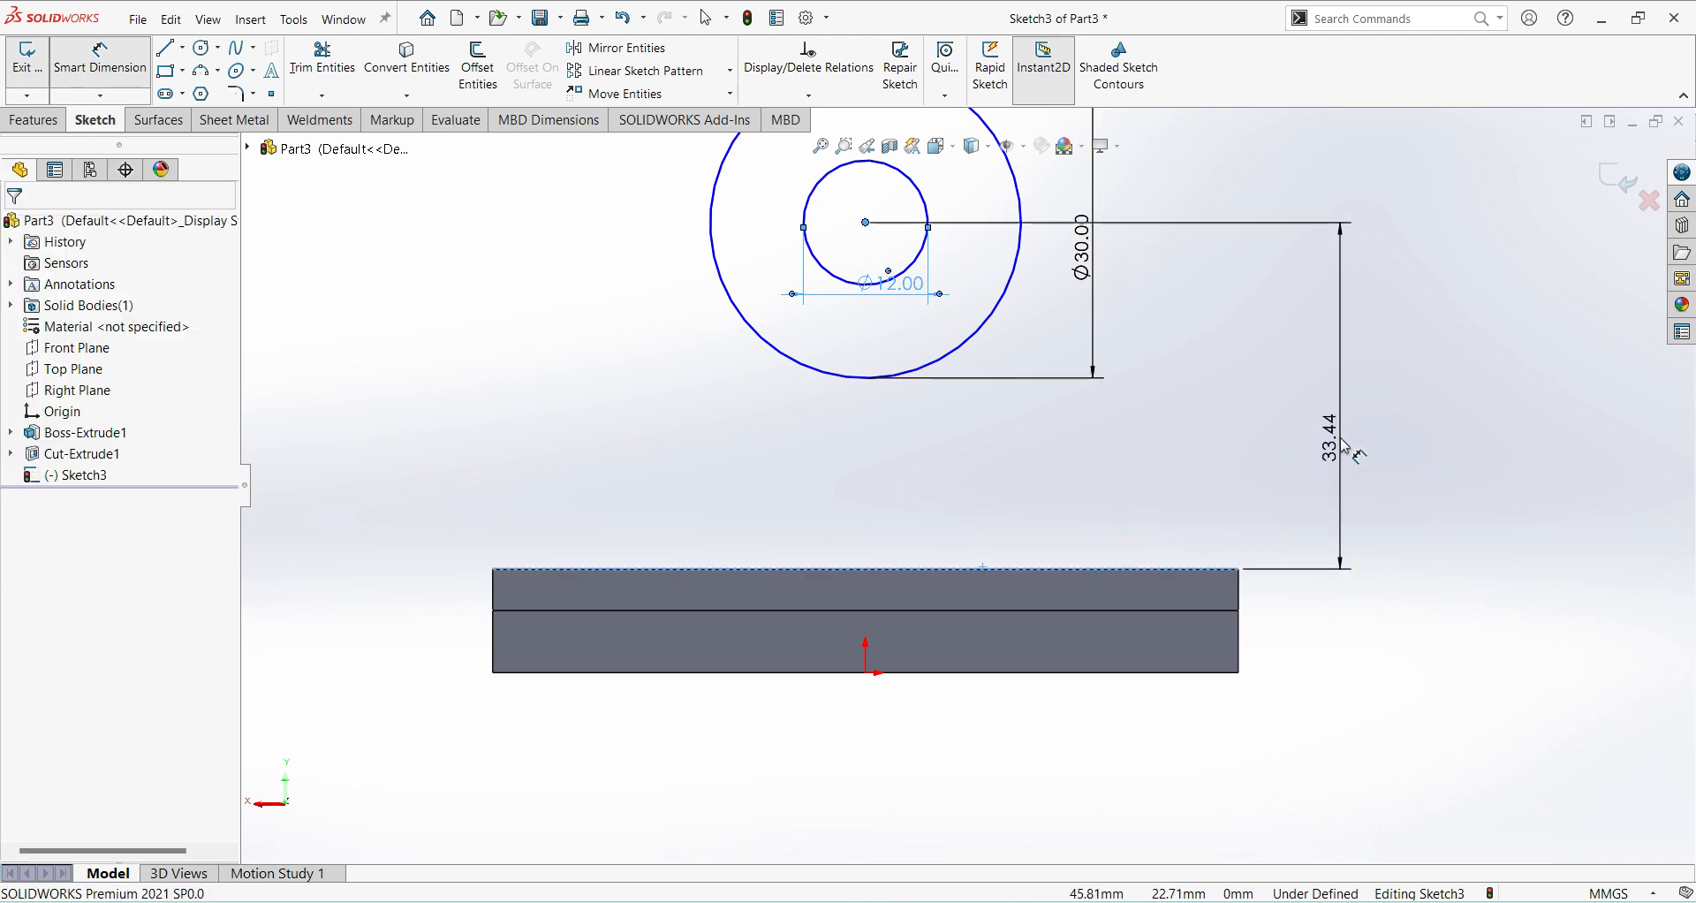
{"action": "type", "text": "50"}
{"action": "key", "text": "Return"}
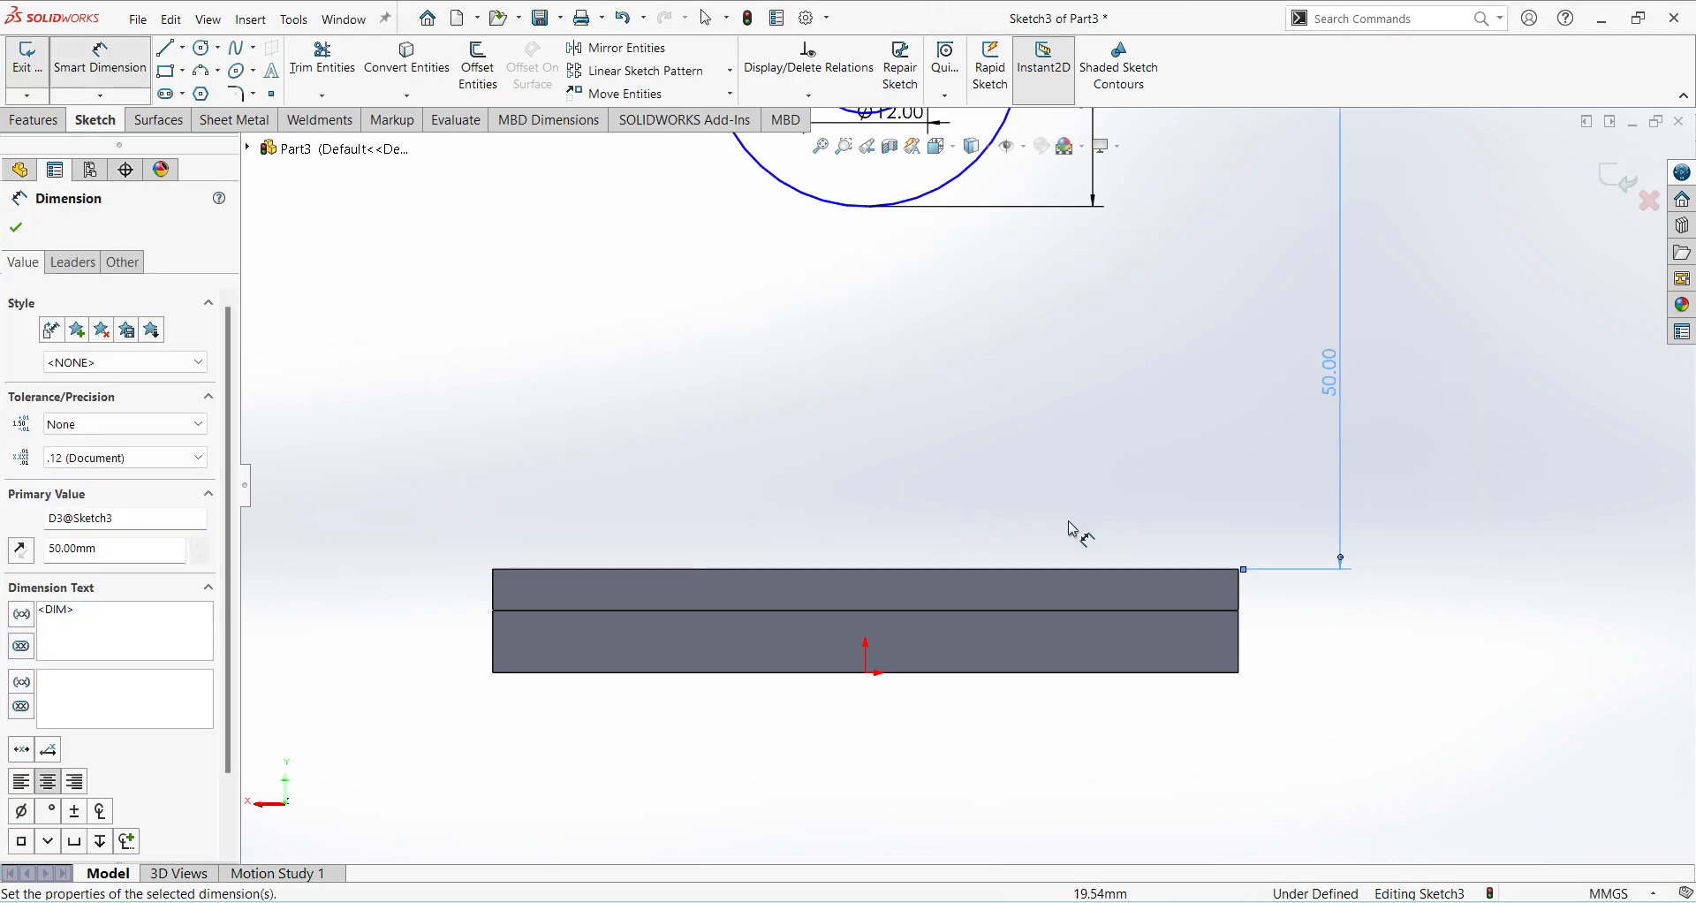
{"action": "scroll", "coordinate": [1073, 557], "scroll_direction": "up", "scroll_amount": 4}
{"action": "scroll", "coordinate": [1007, 415], "scroll_direction": "down", "scroll_amount": 2}
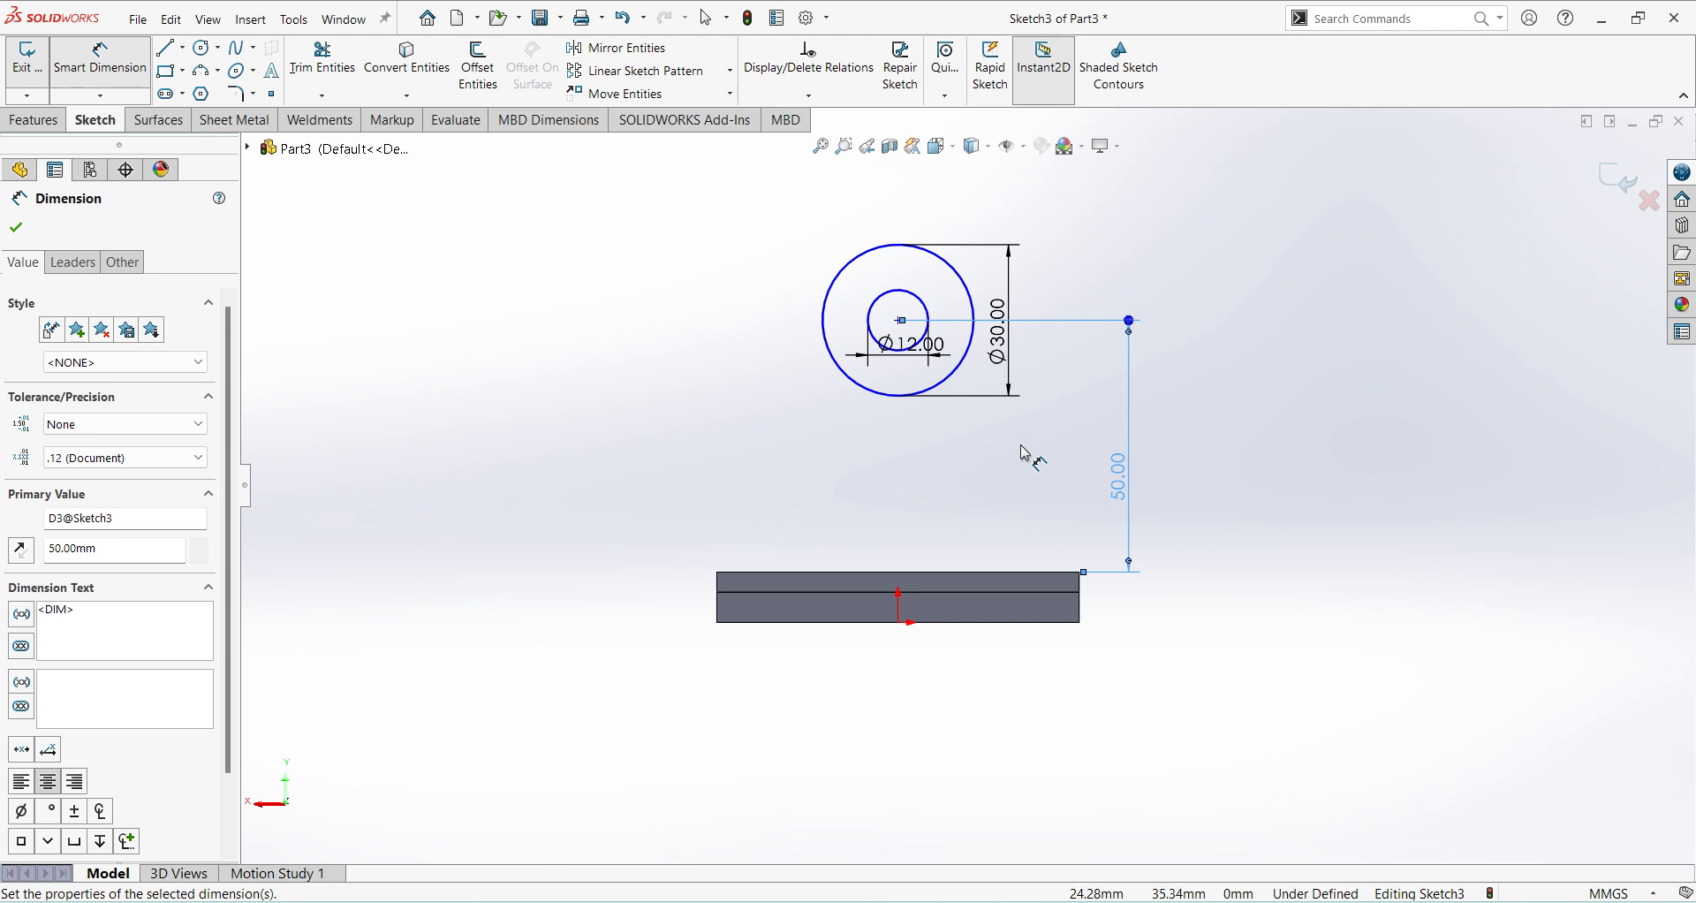
{"action": "key", "text": "Escape"}
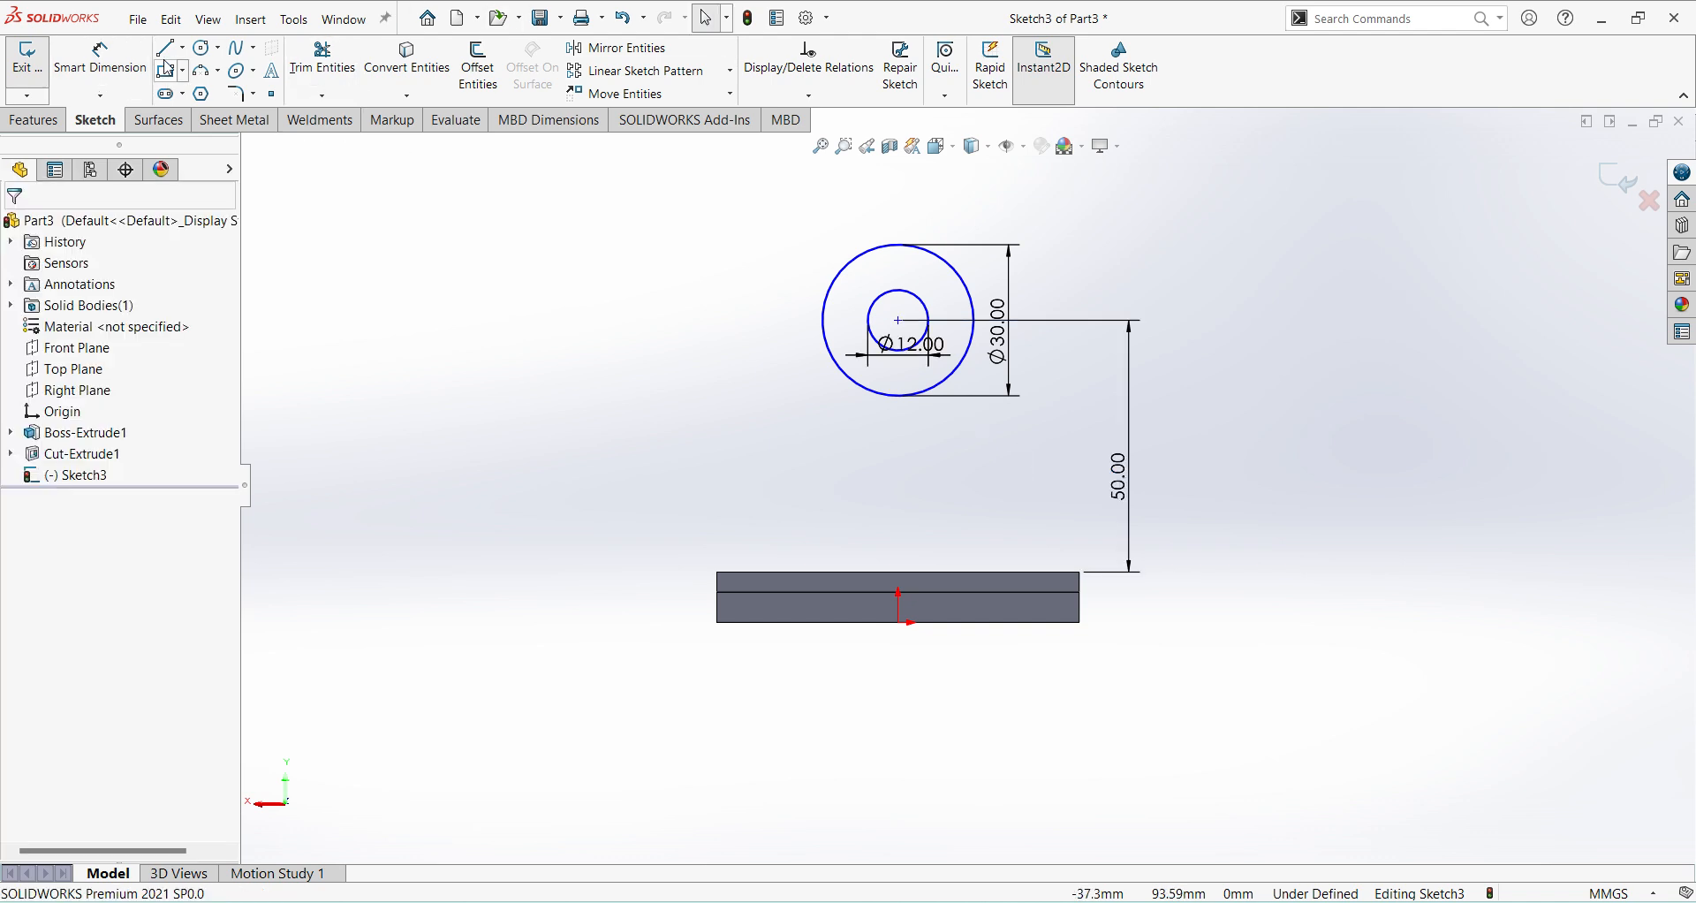
Add a Vertical relation between the circles' centre and the origin.
{"action": "left_click", "coordinate": [898, 321]}
{"action": "left_click", "coordinate": [898, 622], "text": "ctrl"}
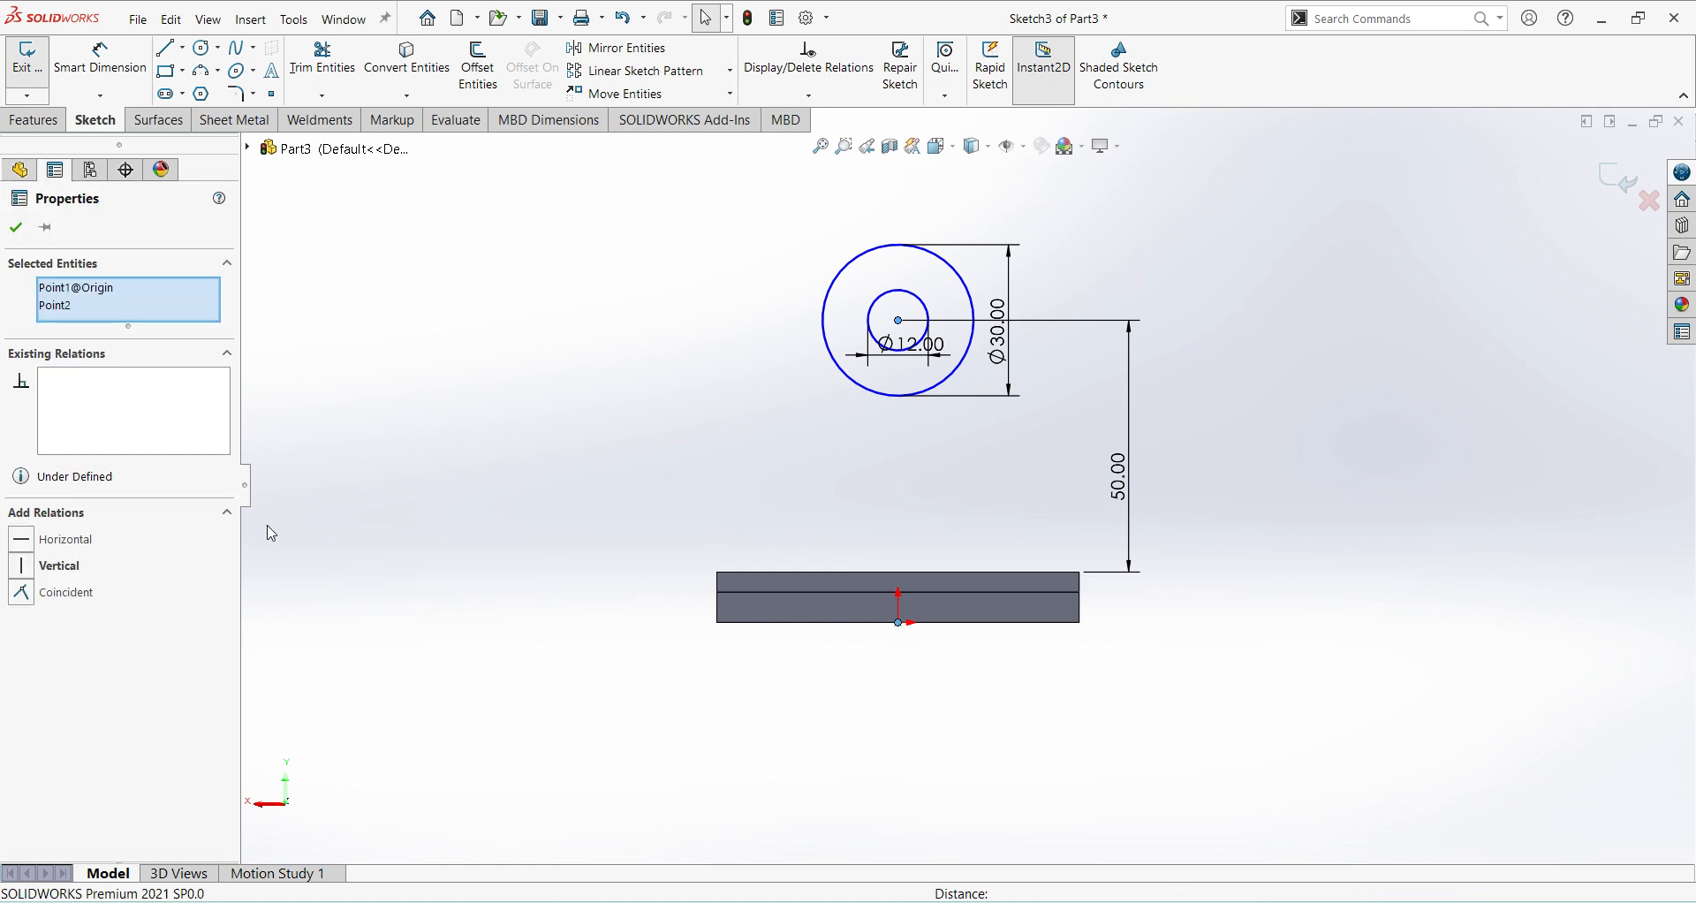
{"action": "left_click", "coordinate": [44, 565]}
{"action": "left_click", "coordinate": [588, 513]}
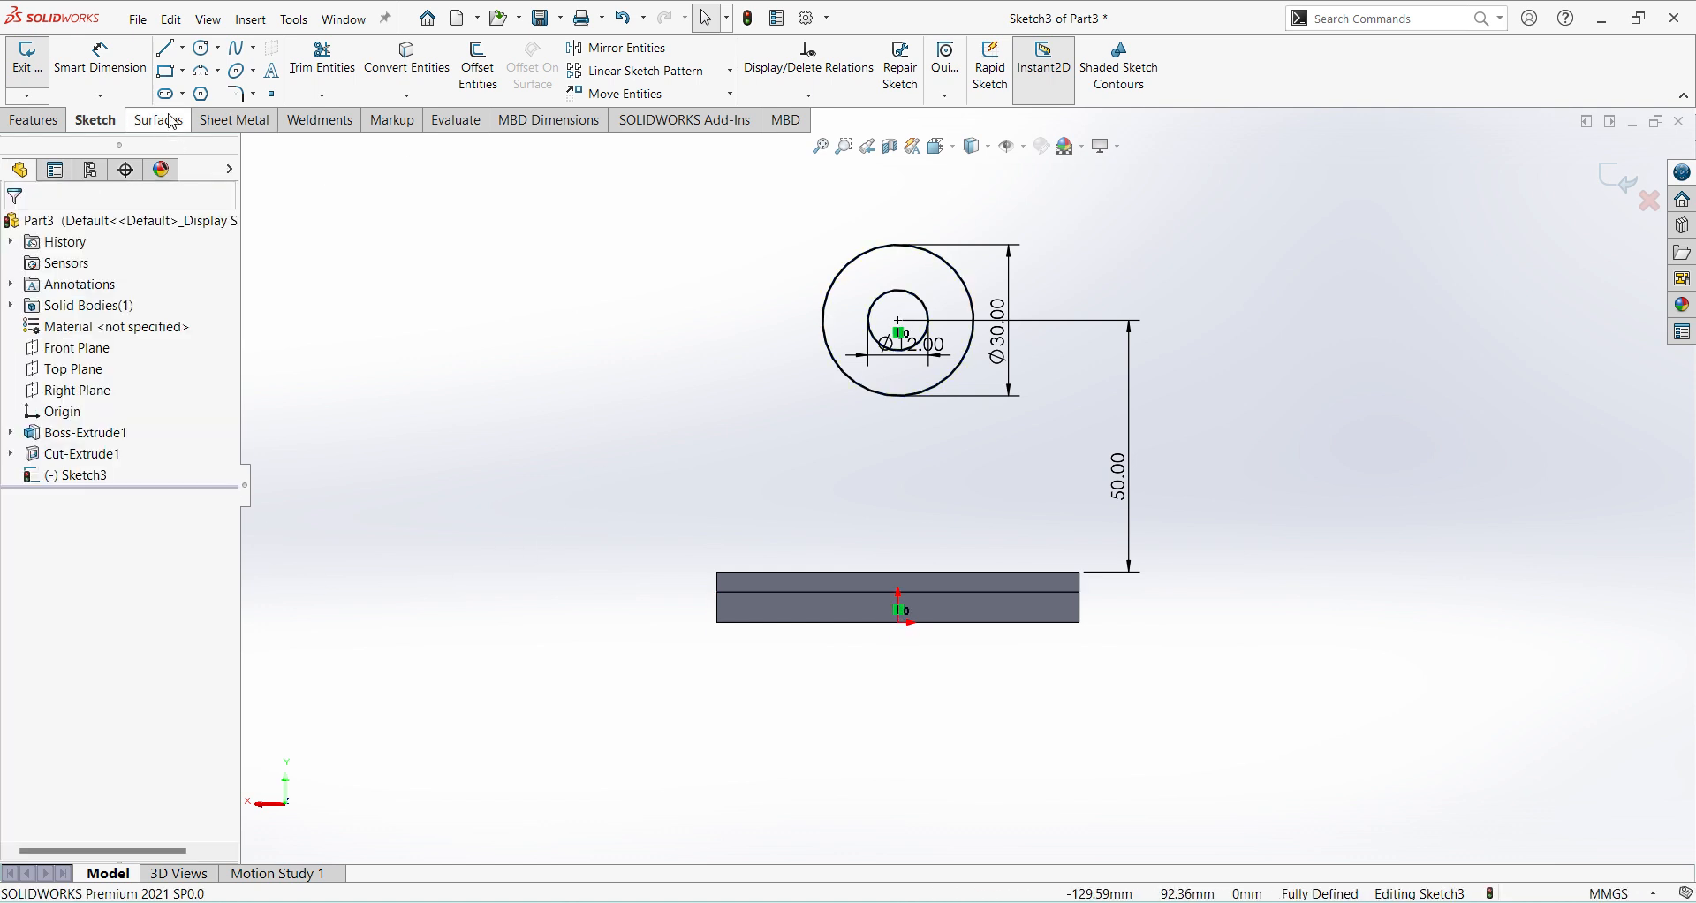
Draw connected lines from one side of the outer circle down to the base's top edge, across it, and up to the circle's opposite side.
{"action": "left_click", "coordinate": [166, 46]}
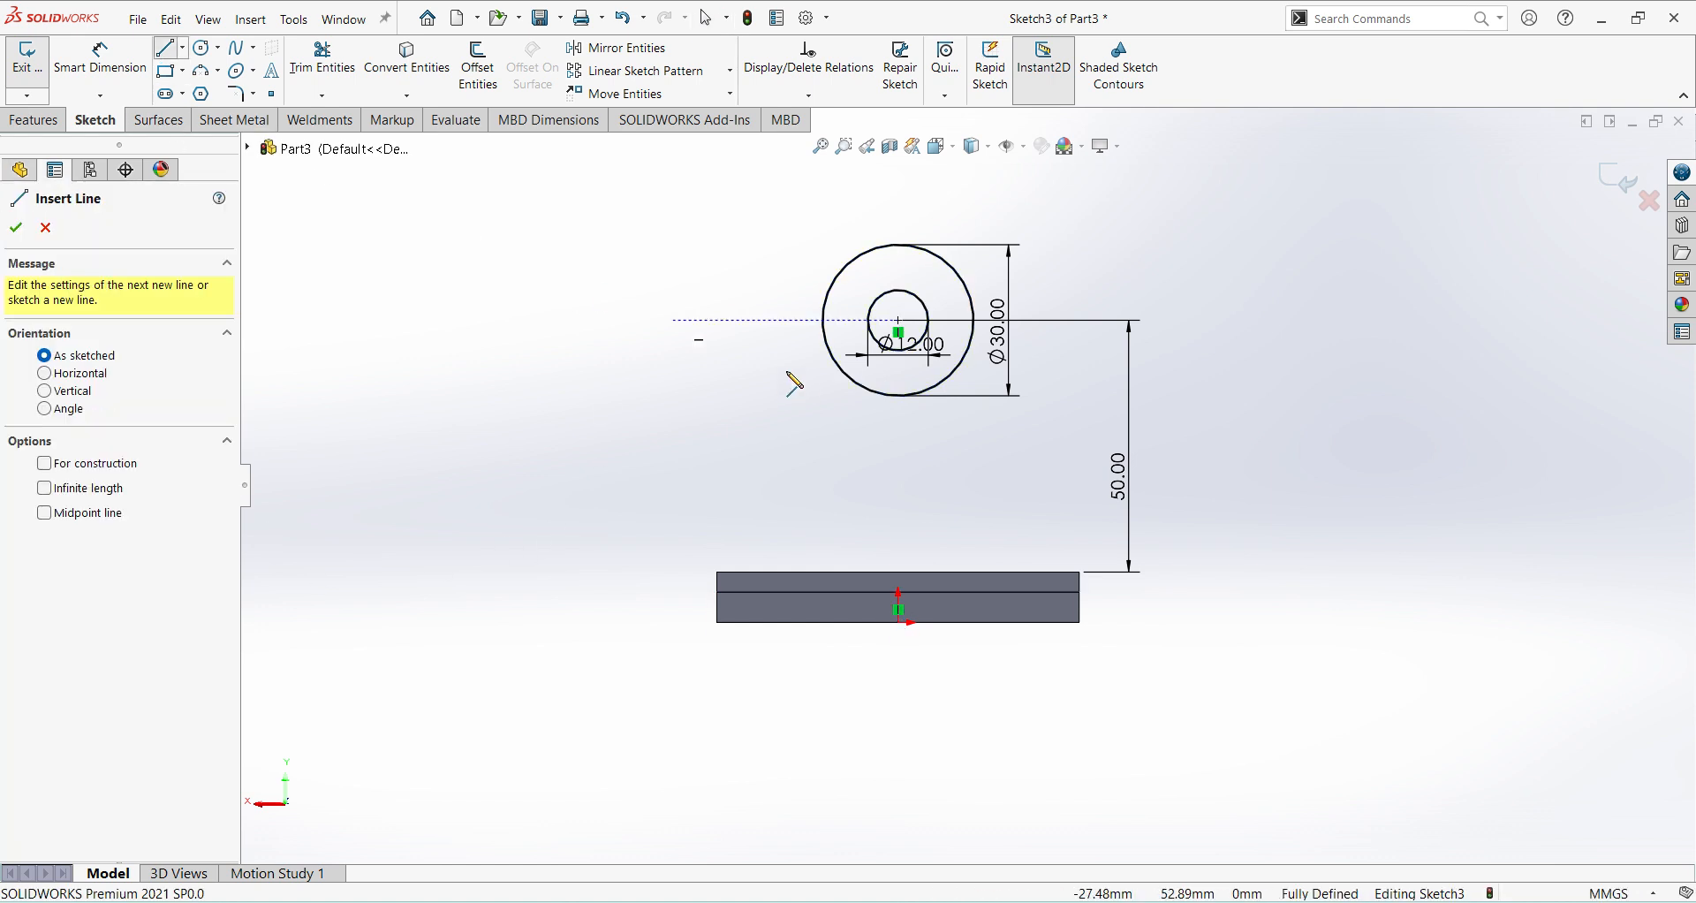
{"action": "left_click", "coordinate": [823, 321]}
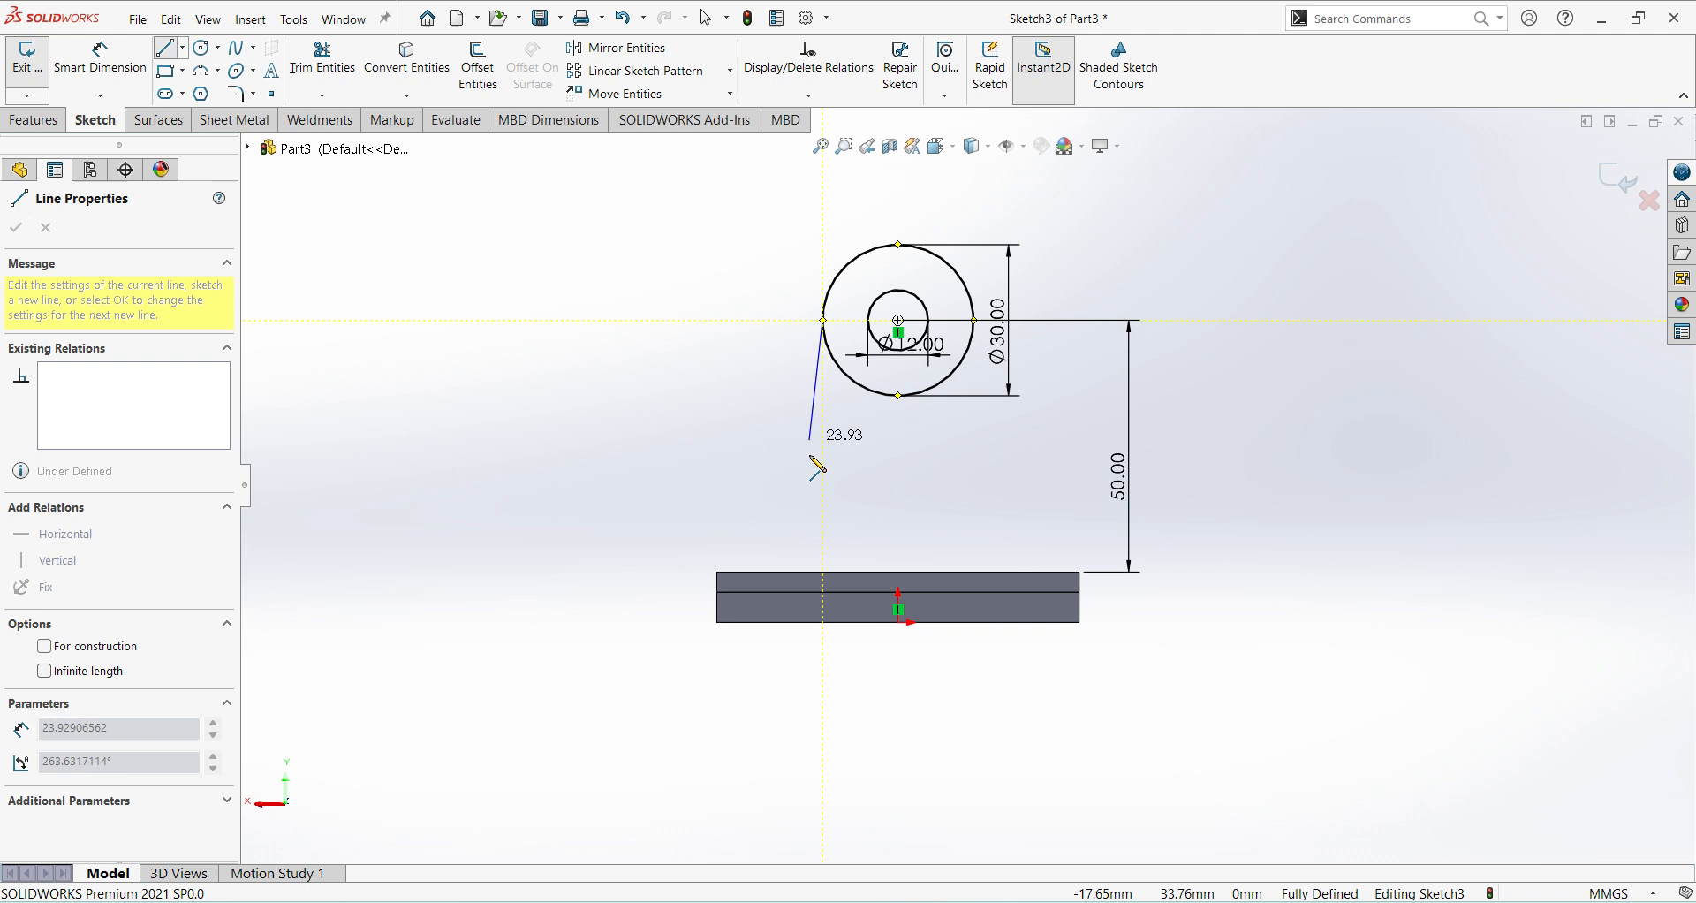
{"action": "left_click", "coordinate": [823, 571]}
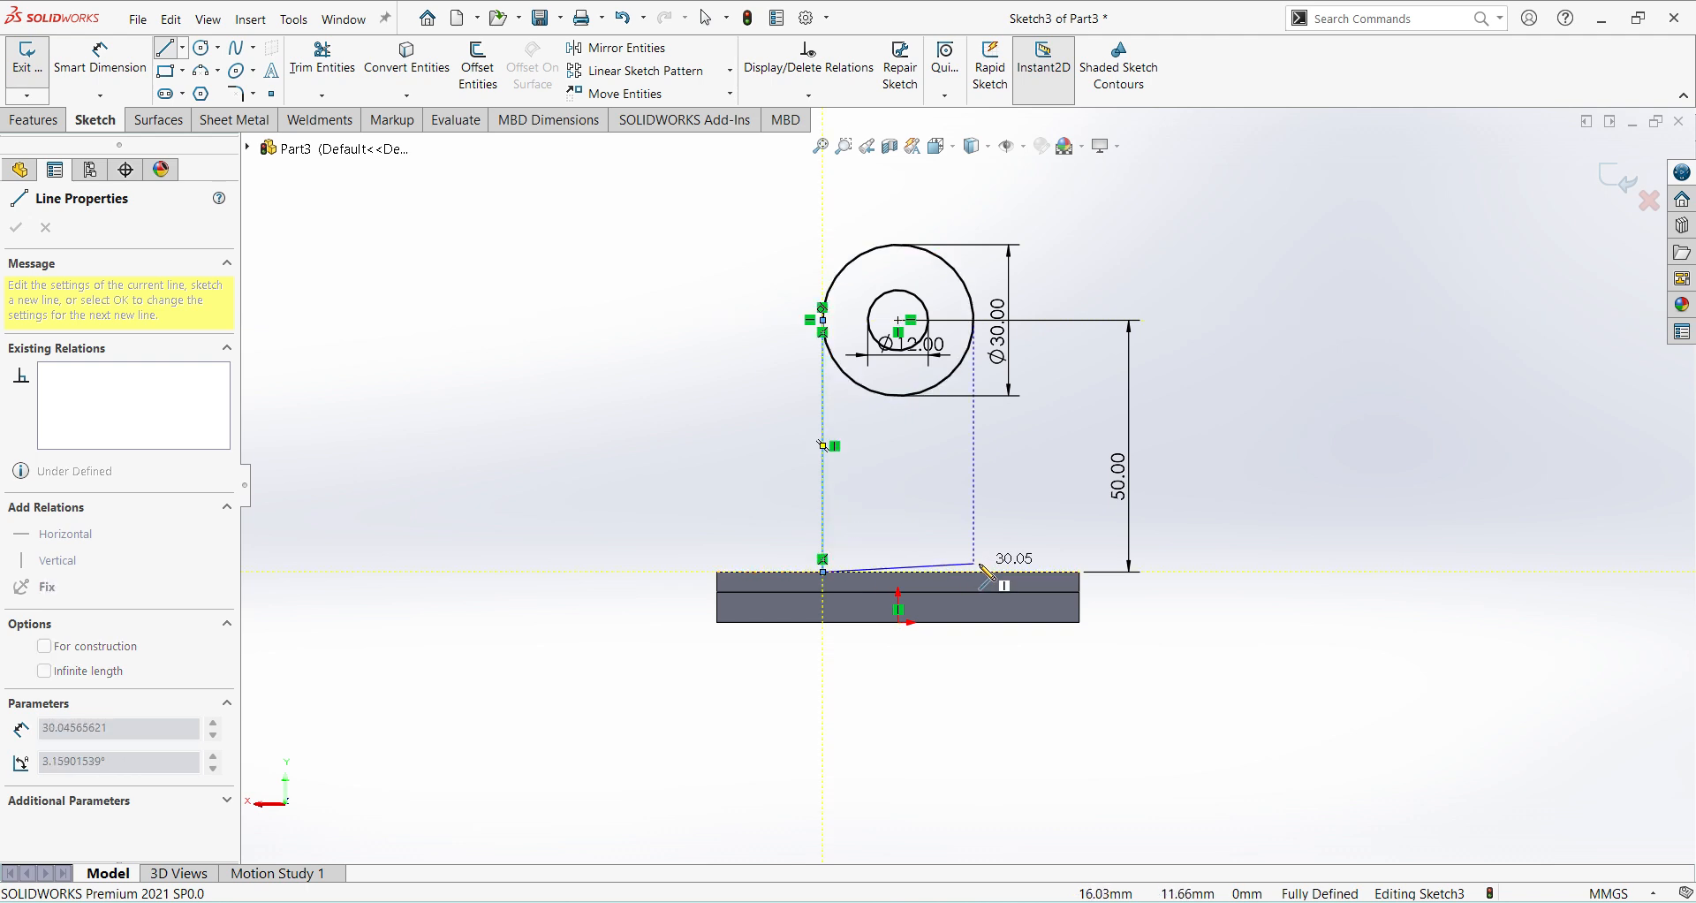
{"action": "left_click", "coordinate": [974, 571]}
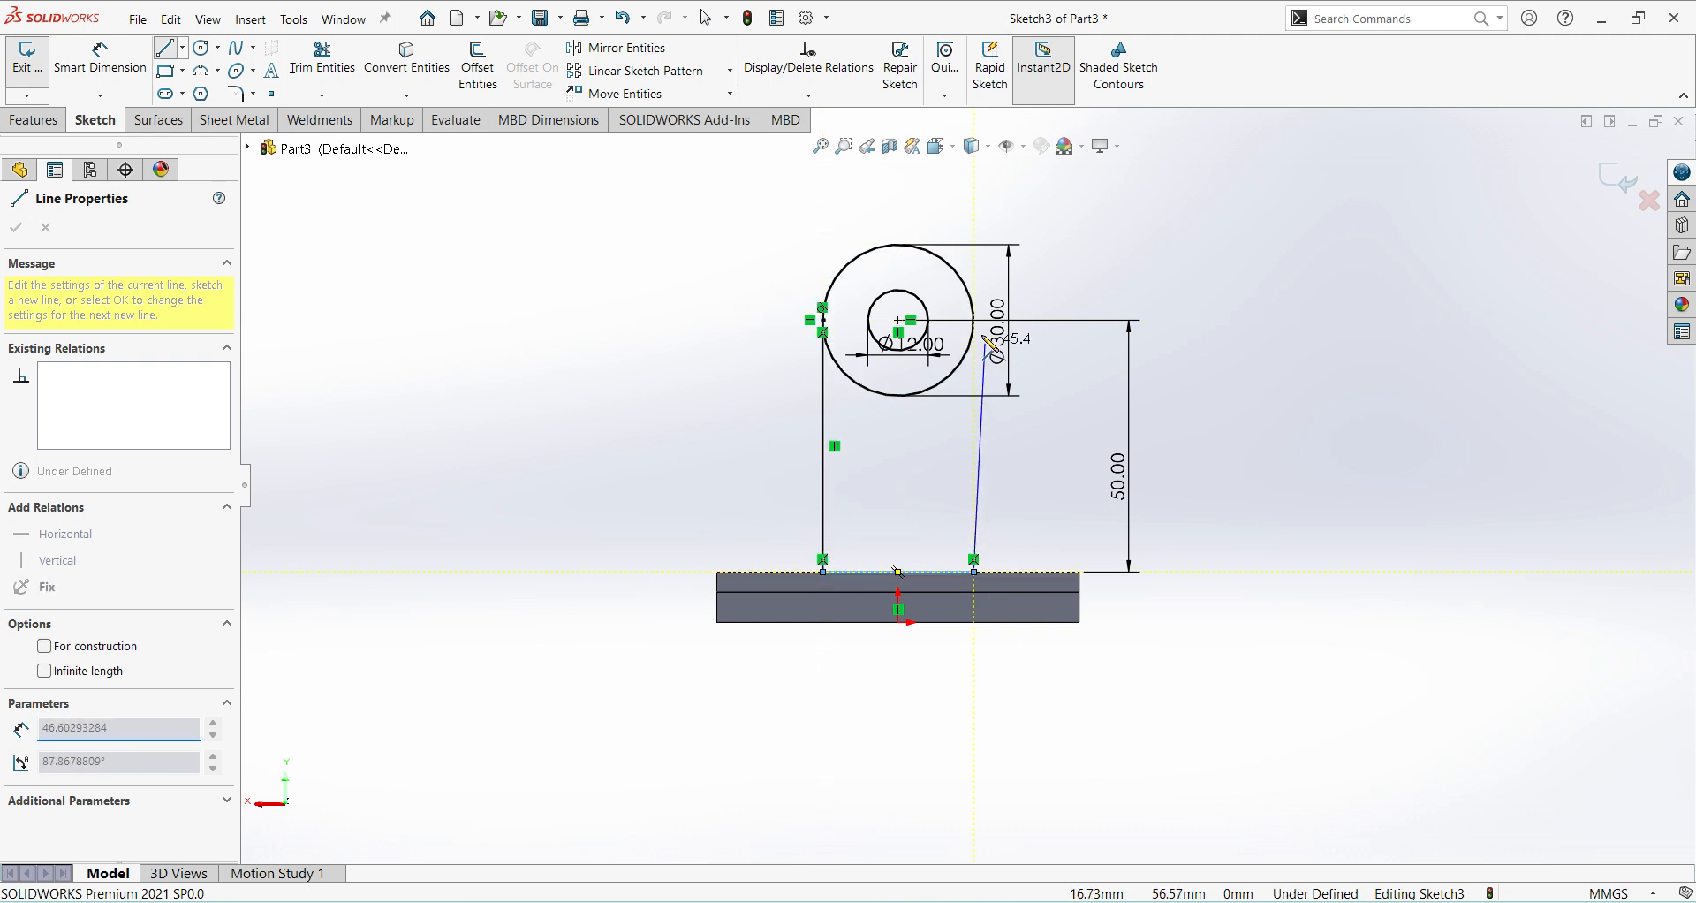
{"action": "left_click", "coordinate": [974, 321]}
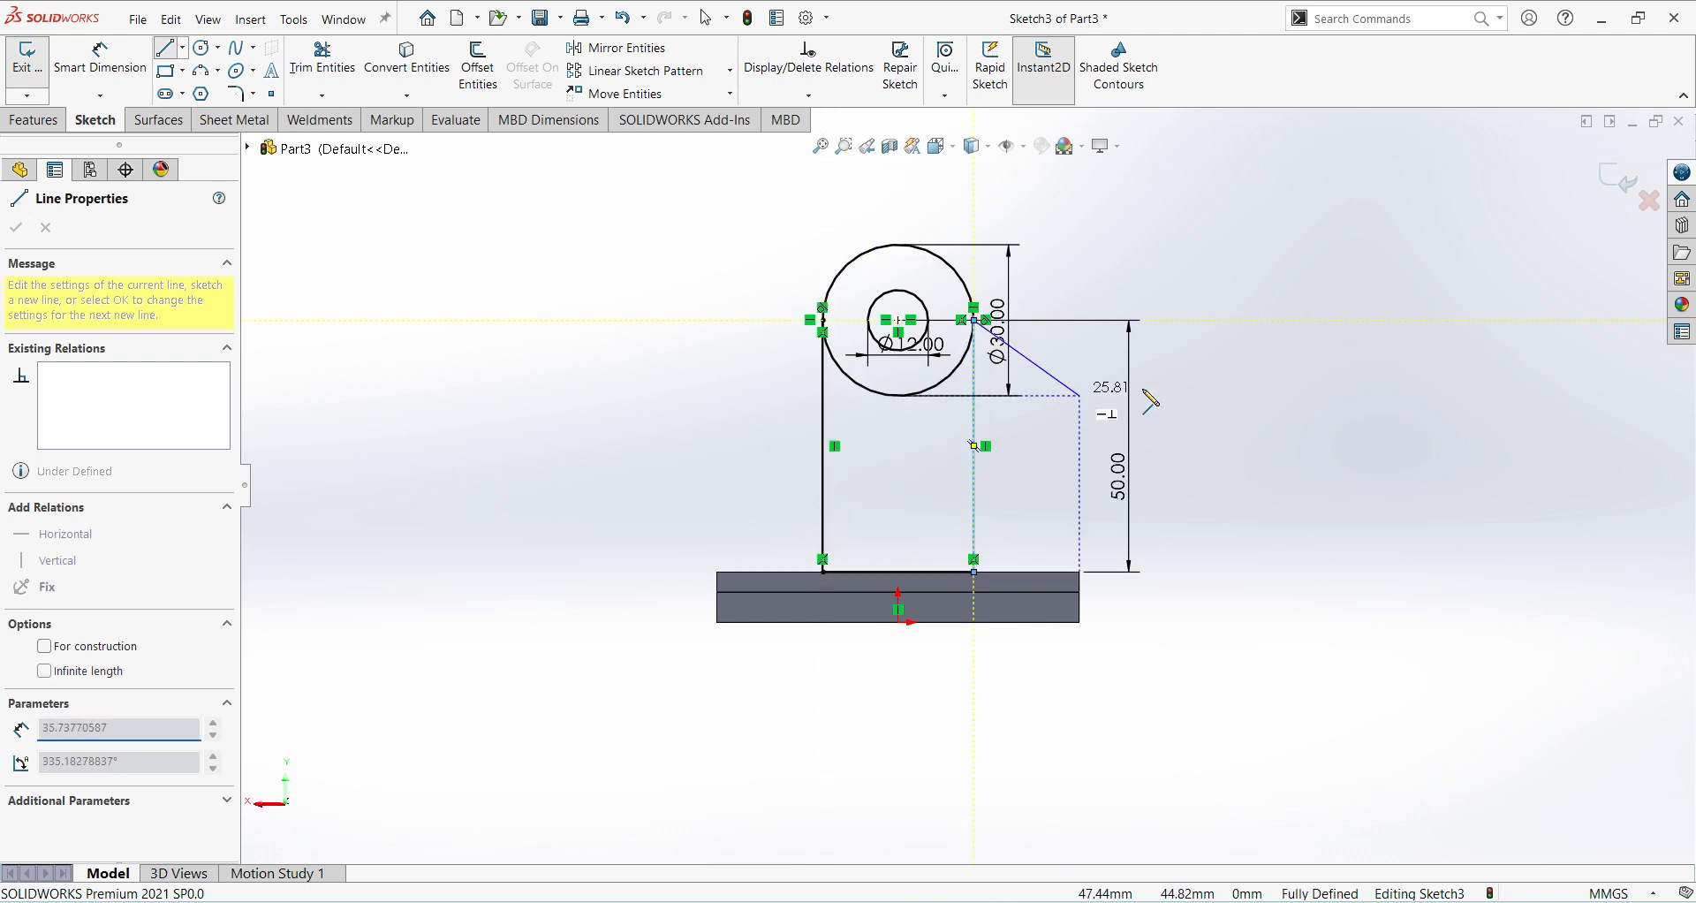
{"action": "right_click", "coordinate": [1096, 380]}
{"action": "left_click", "coordinate": [1140, 391]}
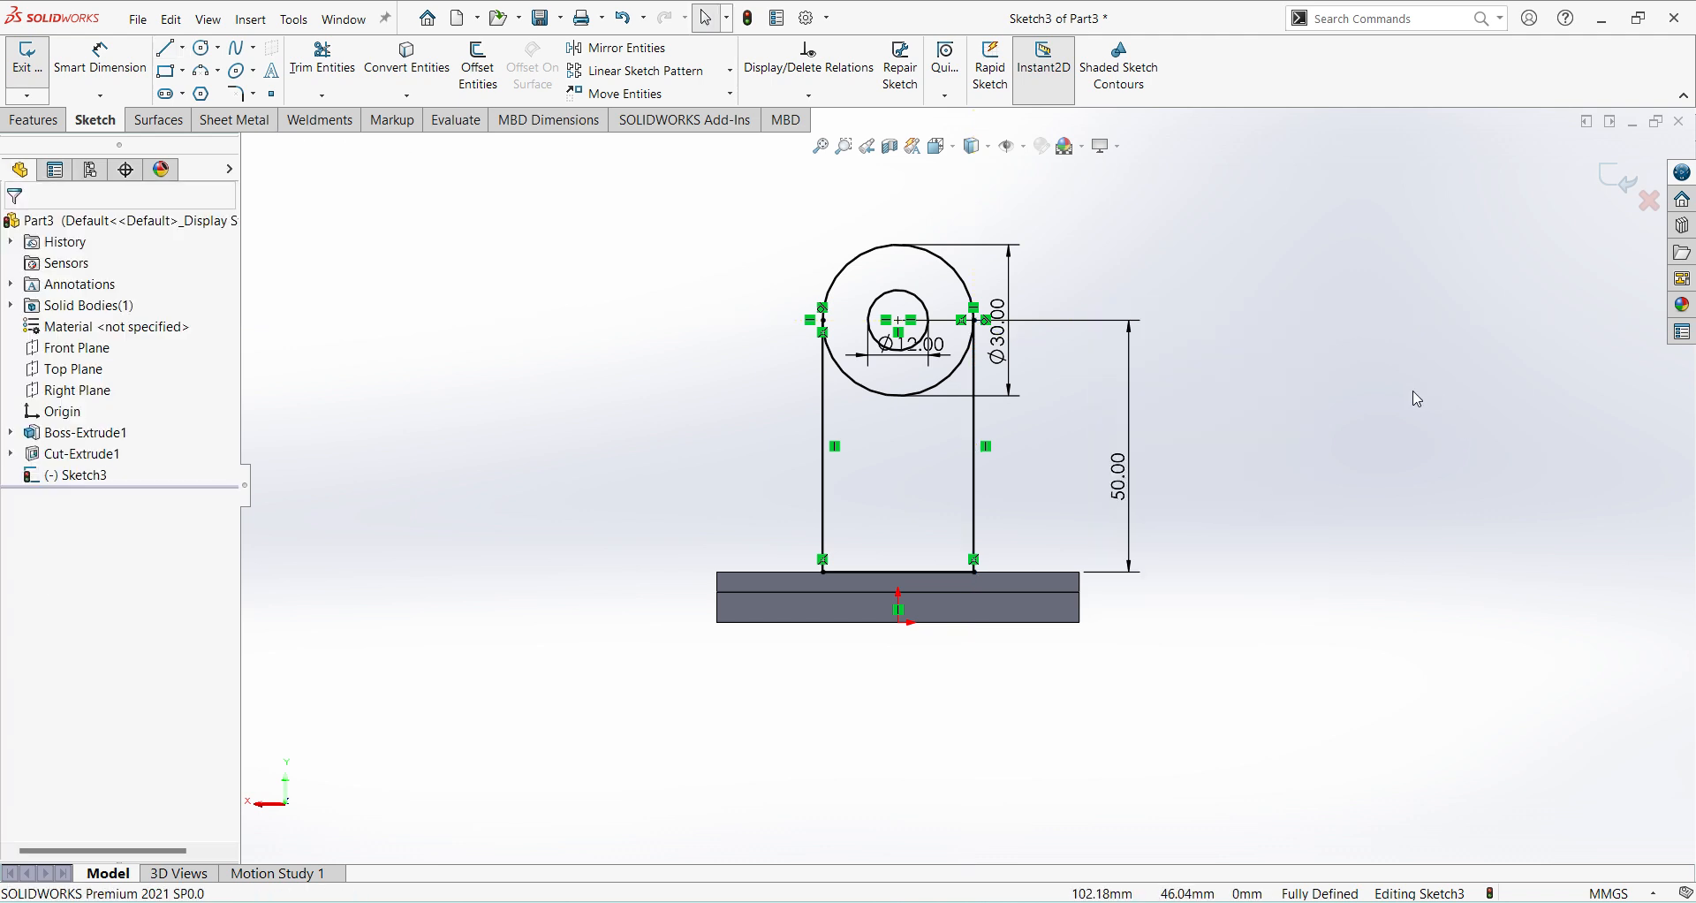
Extrude the upright's body and ring regions 8 mm in the reversed direction, over the base, leaving the 12 mm hole open.
{"action": "left_click", "coordinate": [1622, 180]}
{"action": "left_click", "coordinate": [36, 70]}
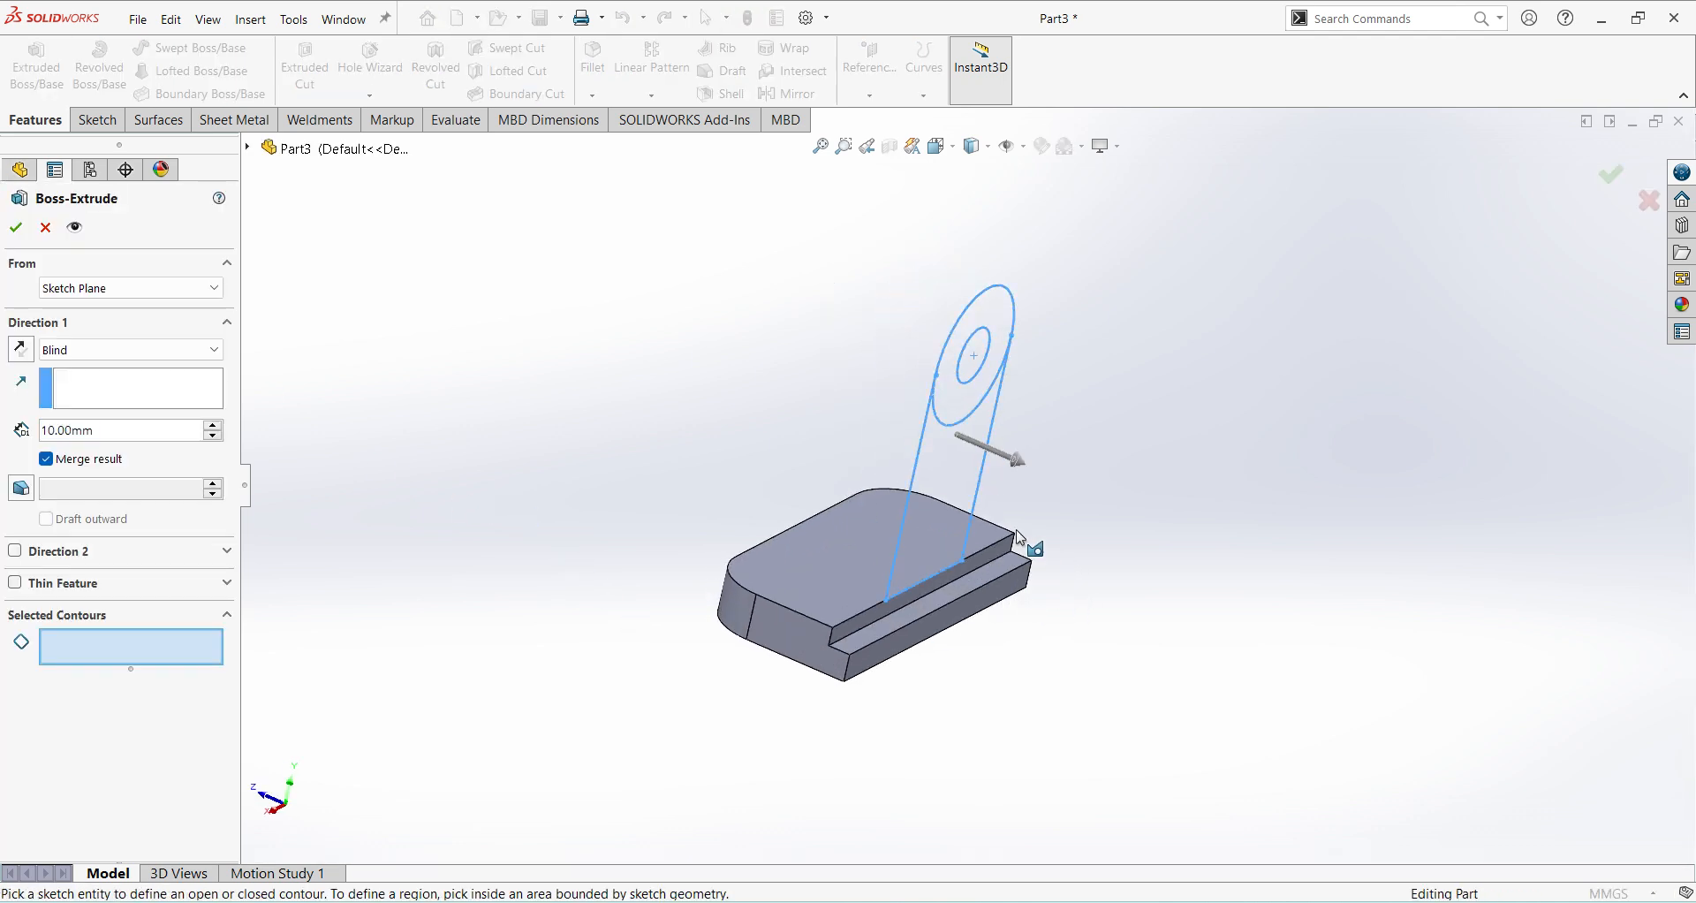
{"action": "left_click", "coordinate": [962, 499]}
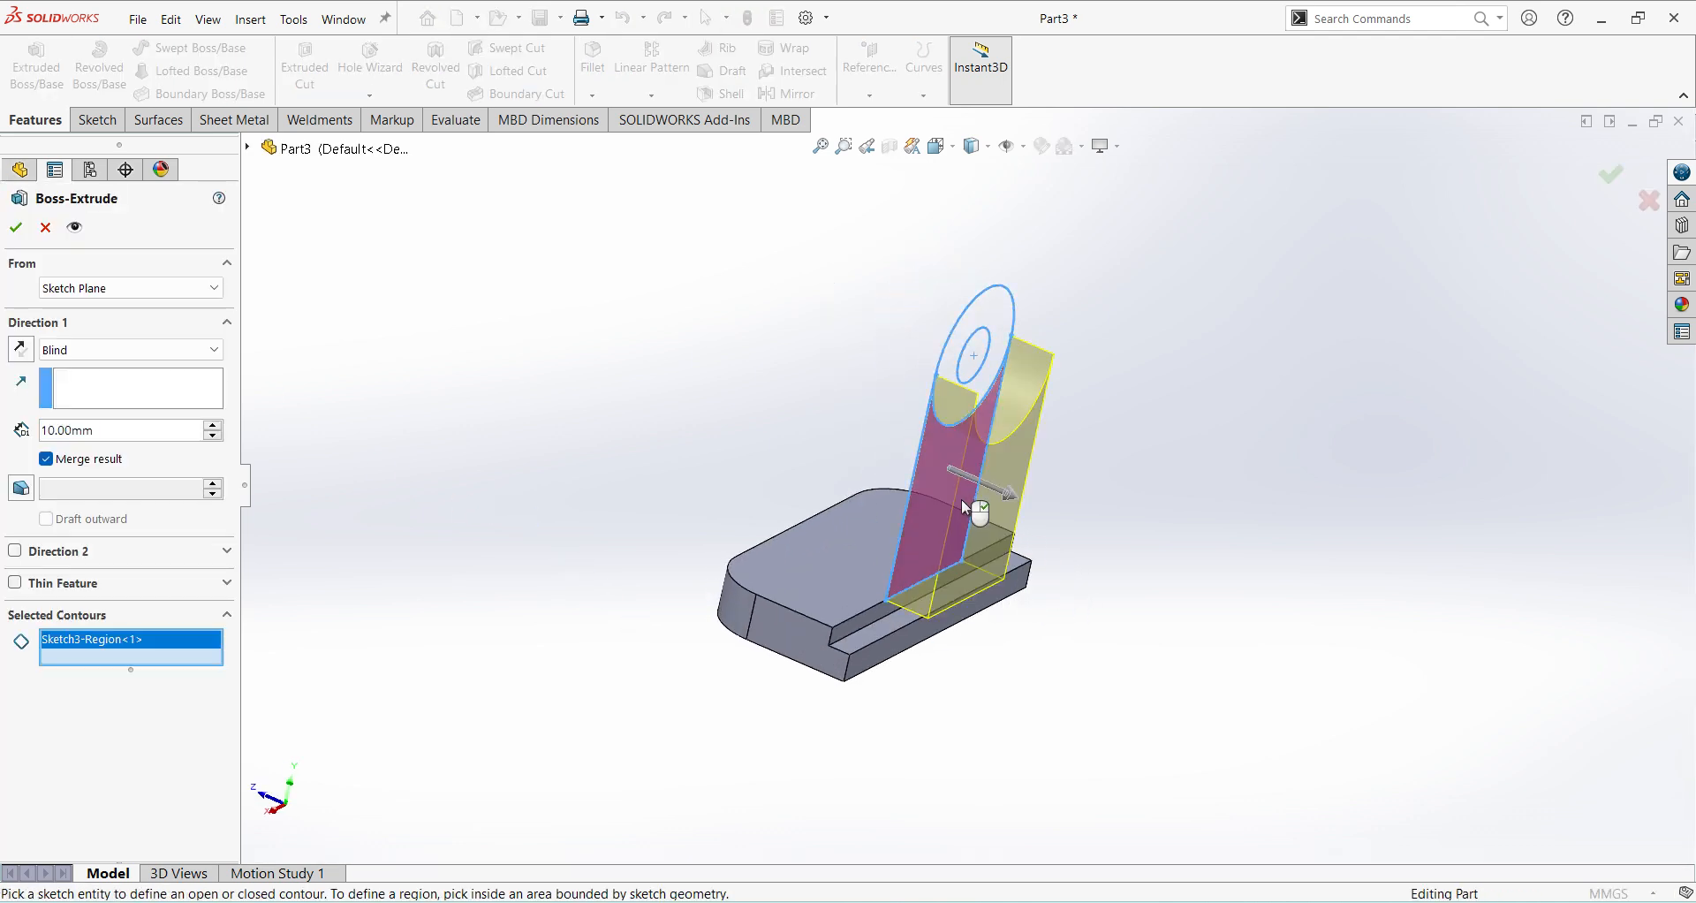
{"action": "left_click", "coordinate": [992, 380]}
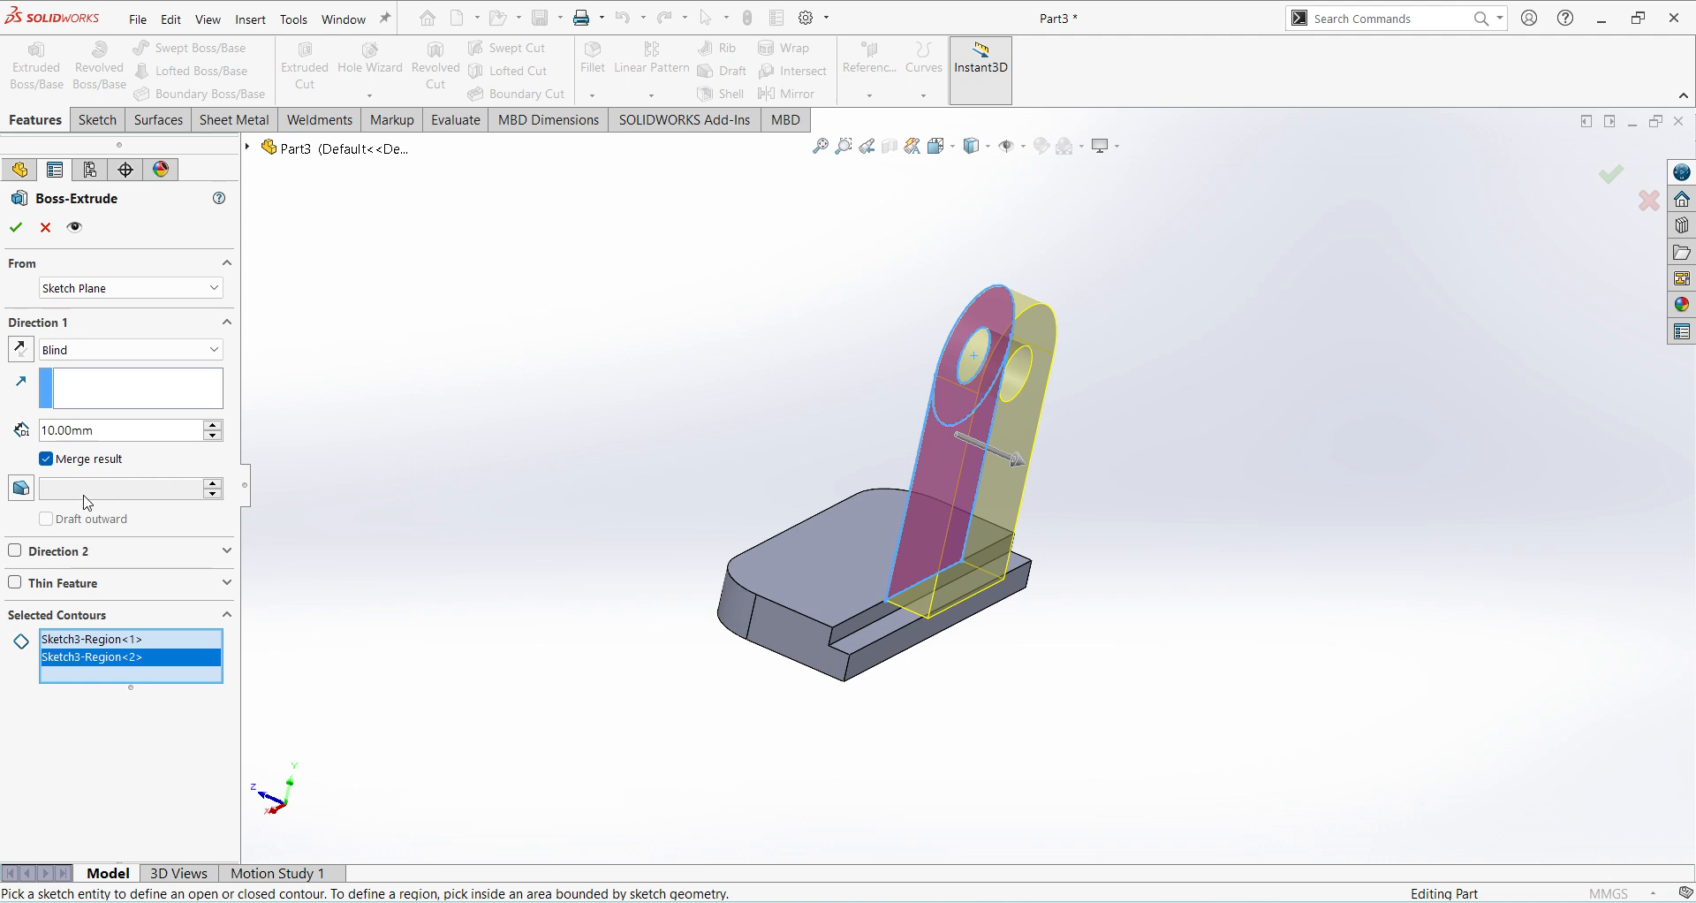
{"action": "left_click", "coordinate": [33, 351]}
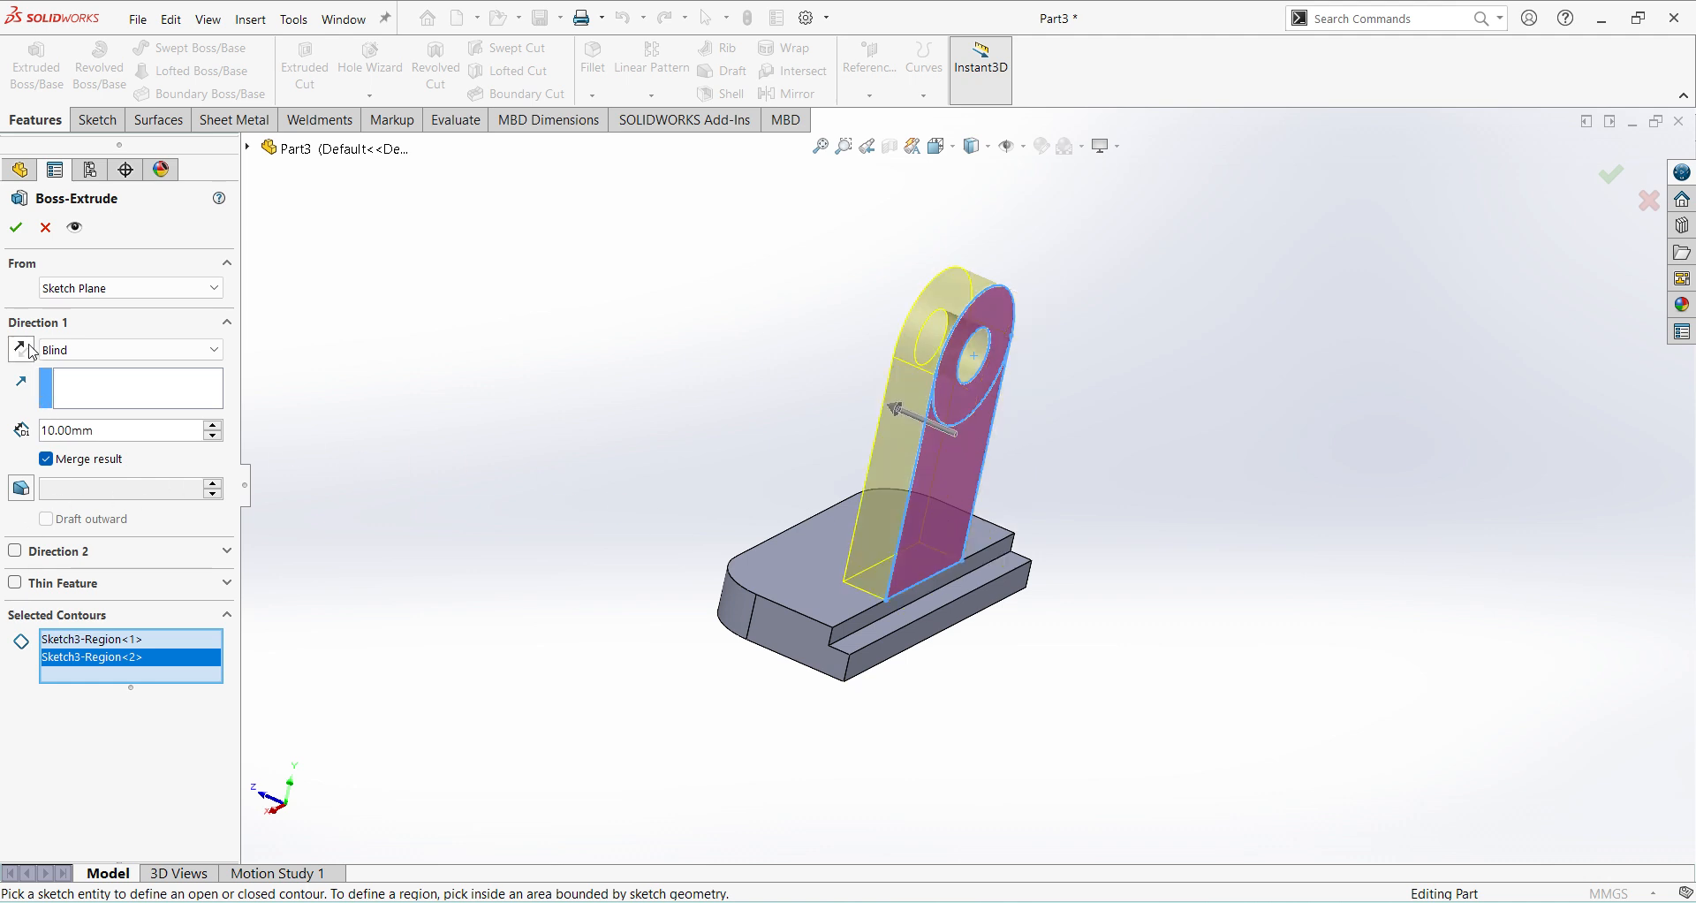
{"action": "double_click", "coordinate": [124, 430]}
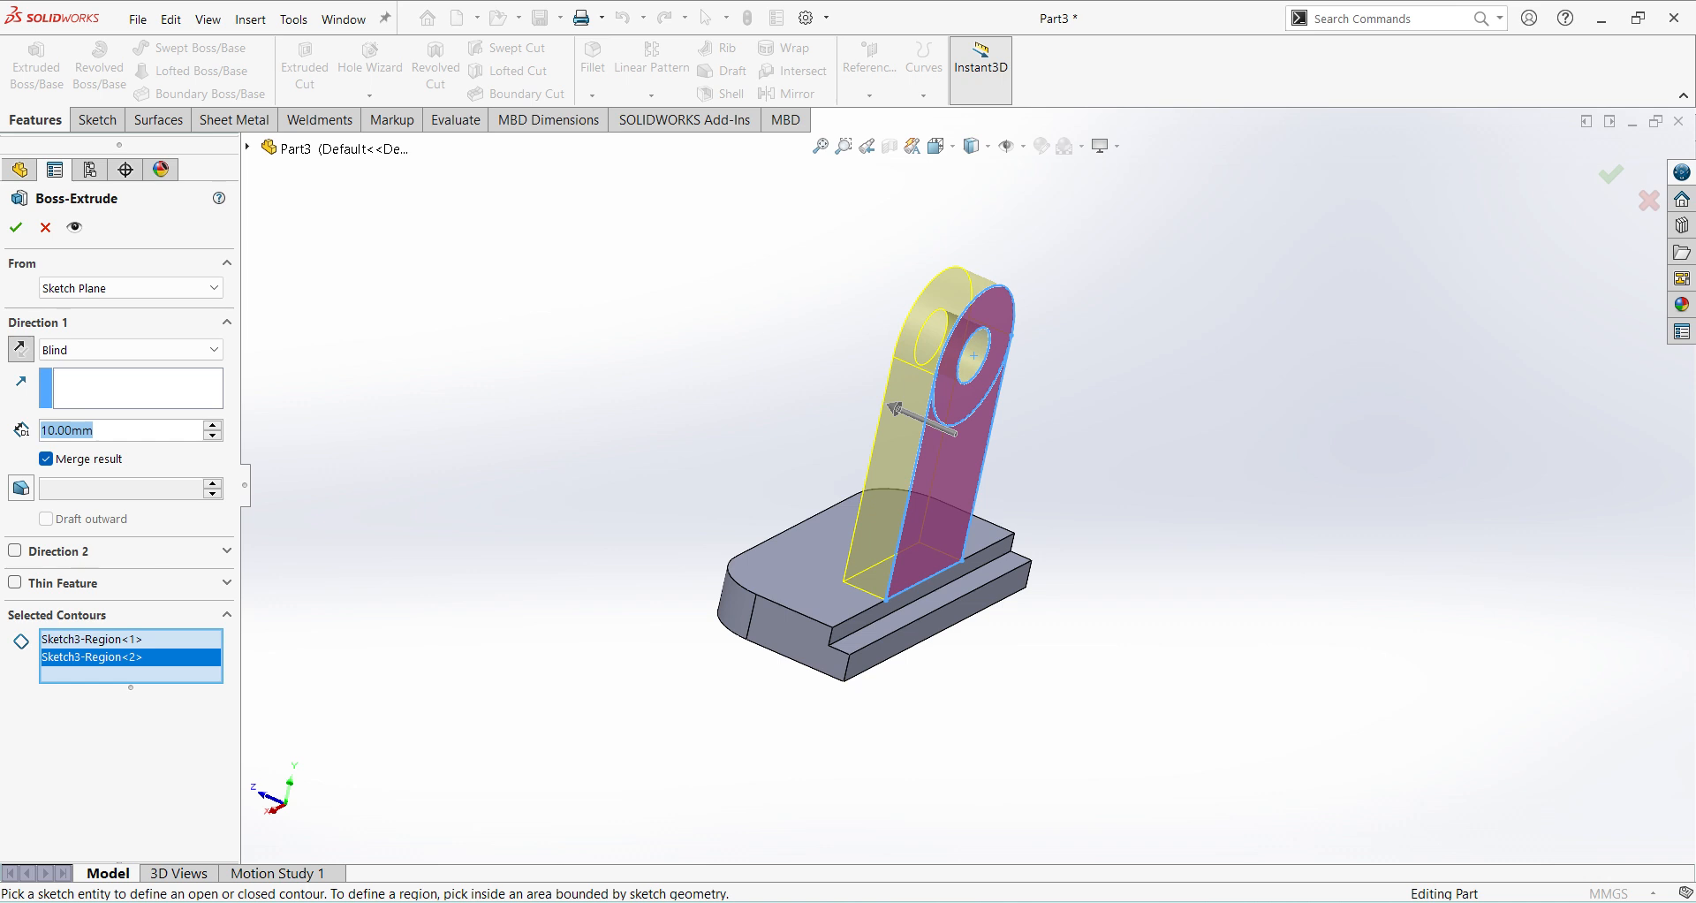
{"action": "type", "text": "8"}
{"action": "key", "text": "Return"}
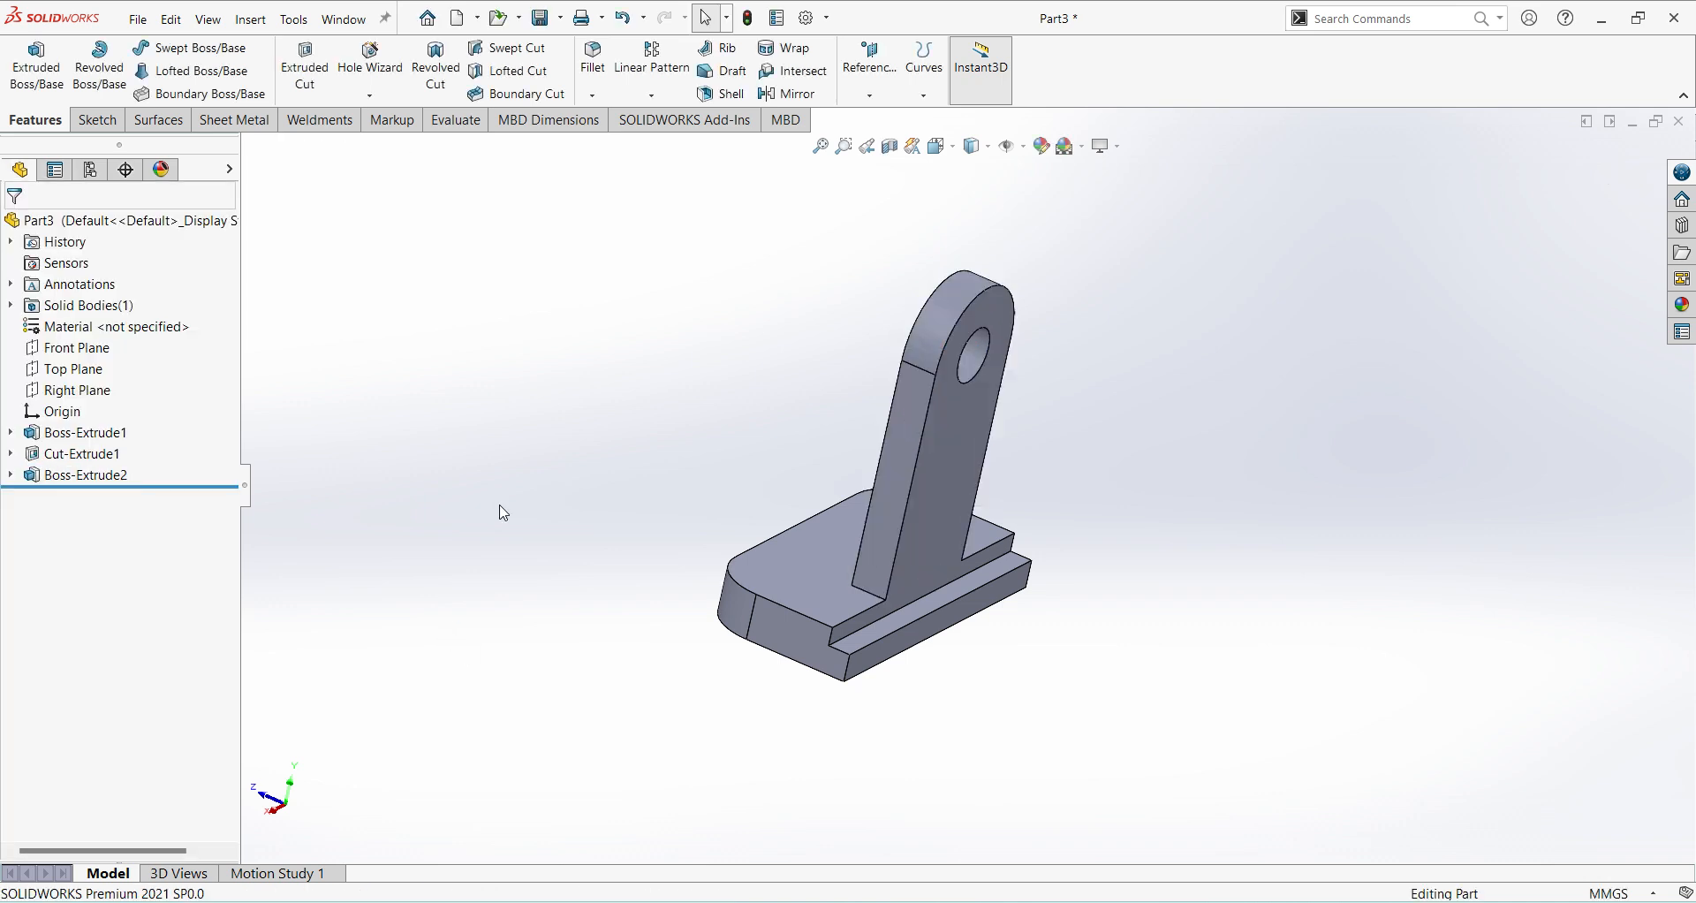
Extrude the ring region of the upright's sketch 5 mm outward, away from the base, as a raised boss around the hole.
{"action": "left_click", "coordinate": [9, 476]}
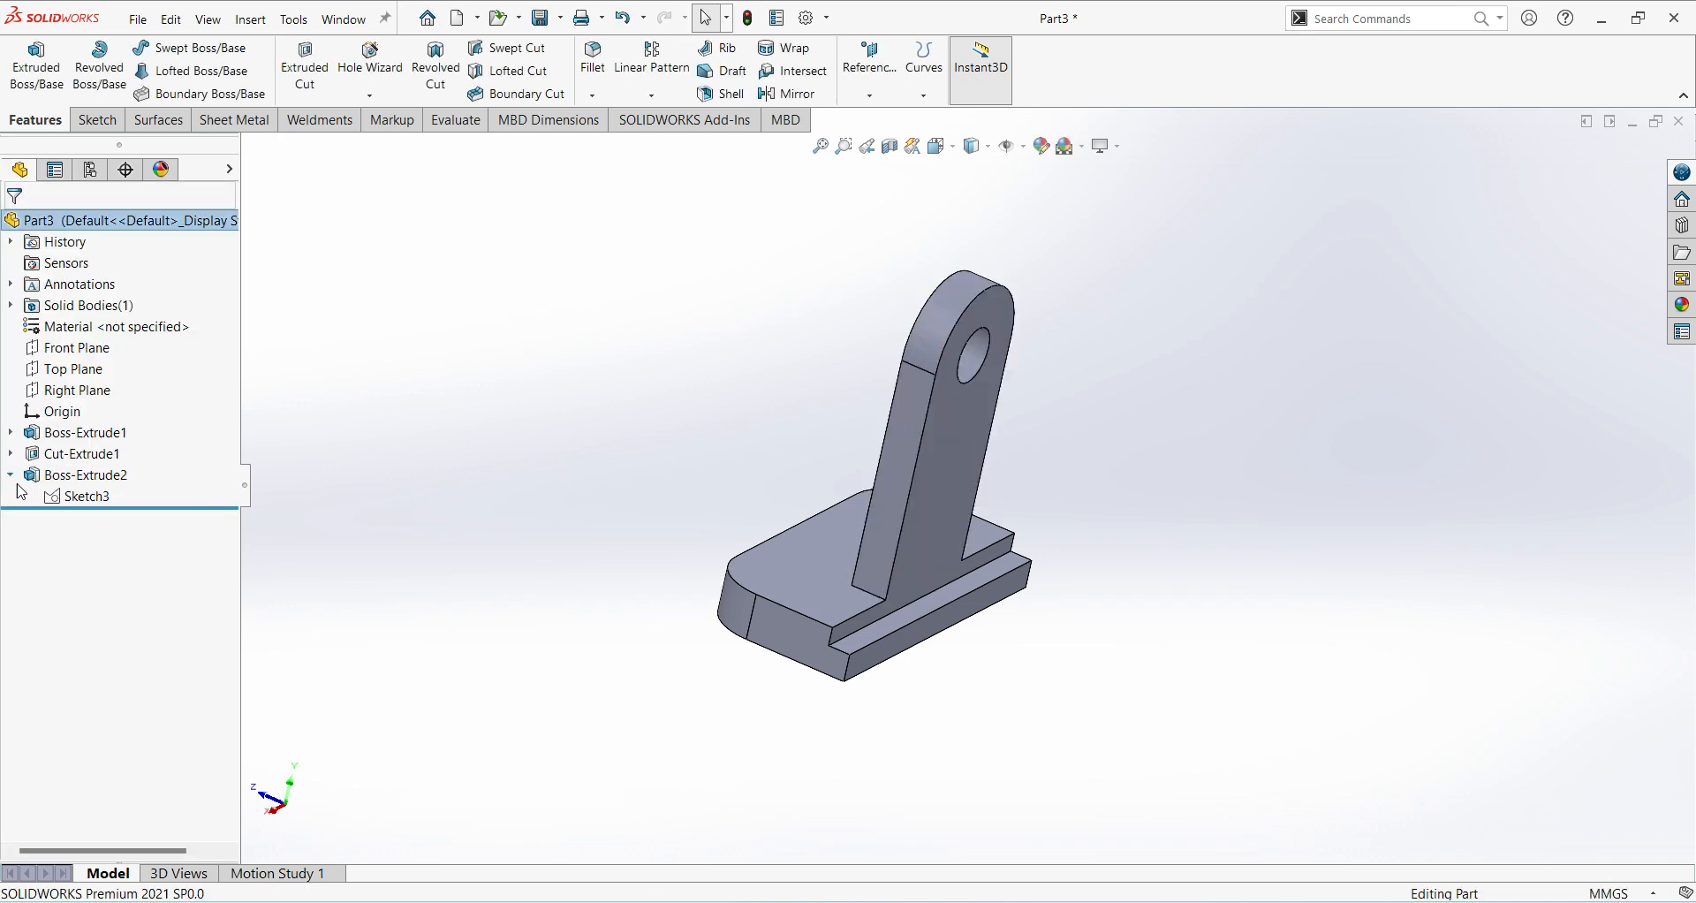
{"action": "left_click", "coordinate": [88, 495]}
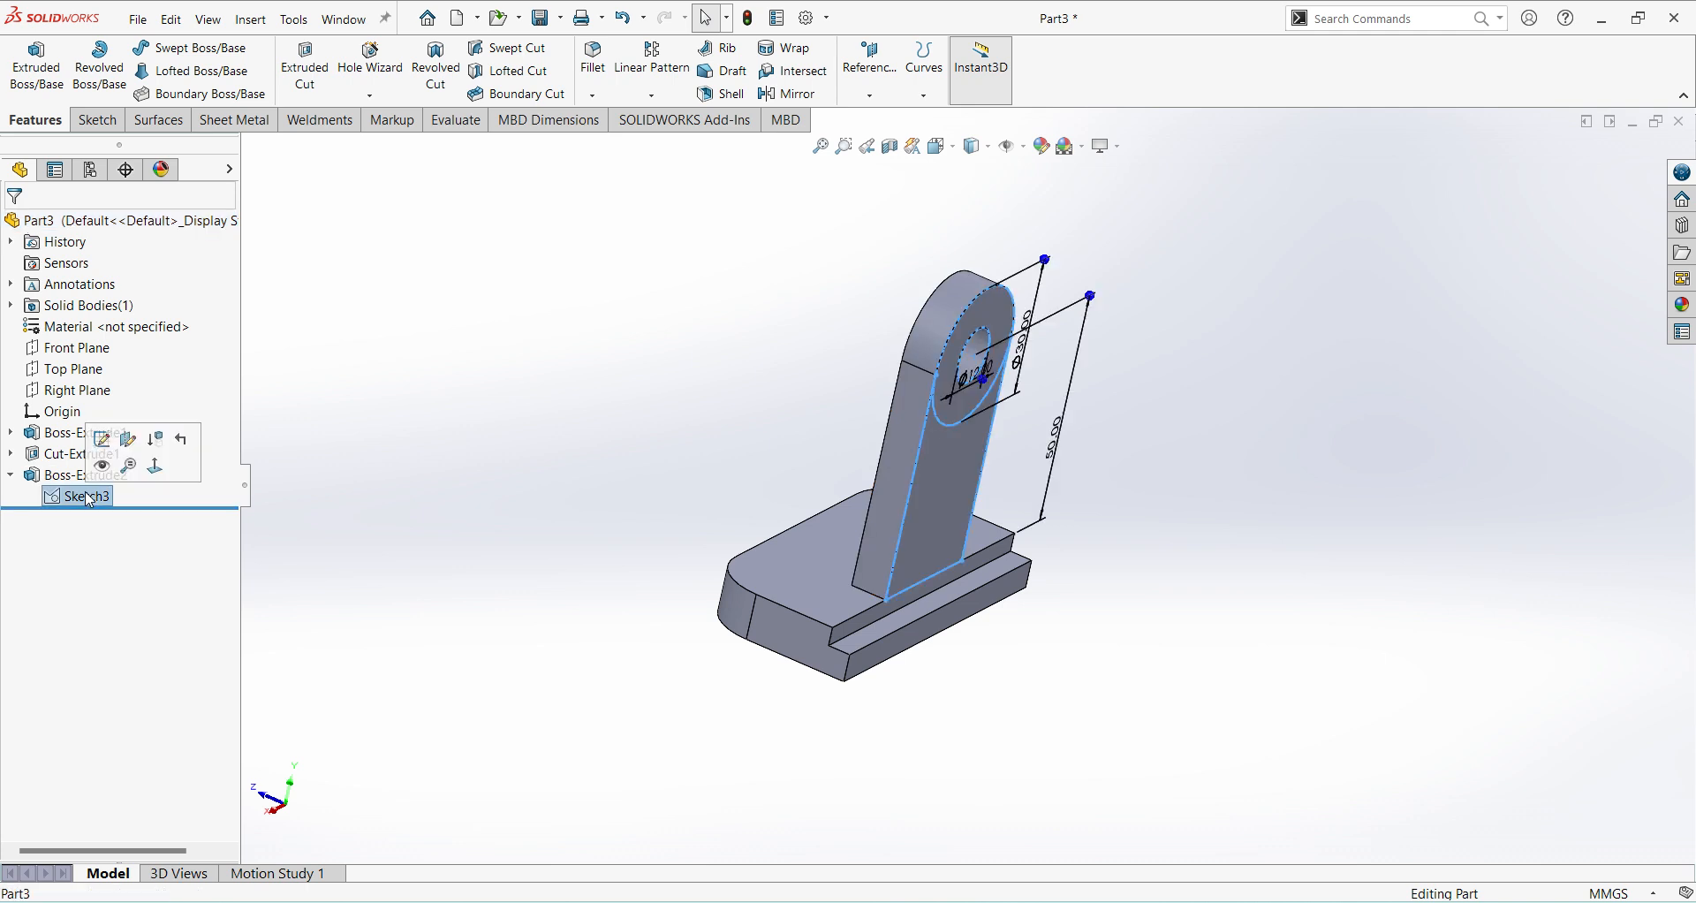
{"action": "left_click", "coordinate": [37, 76]}
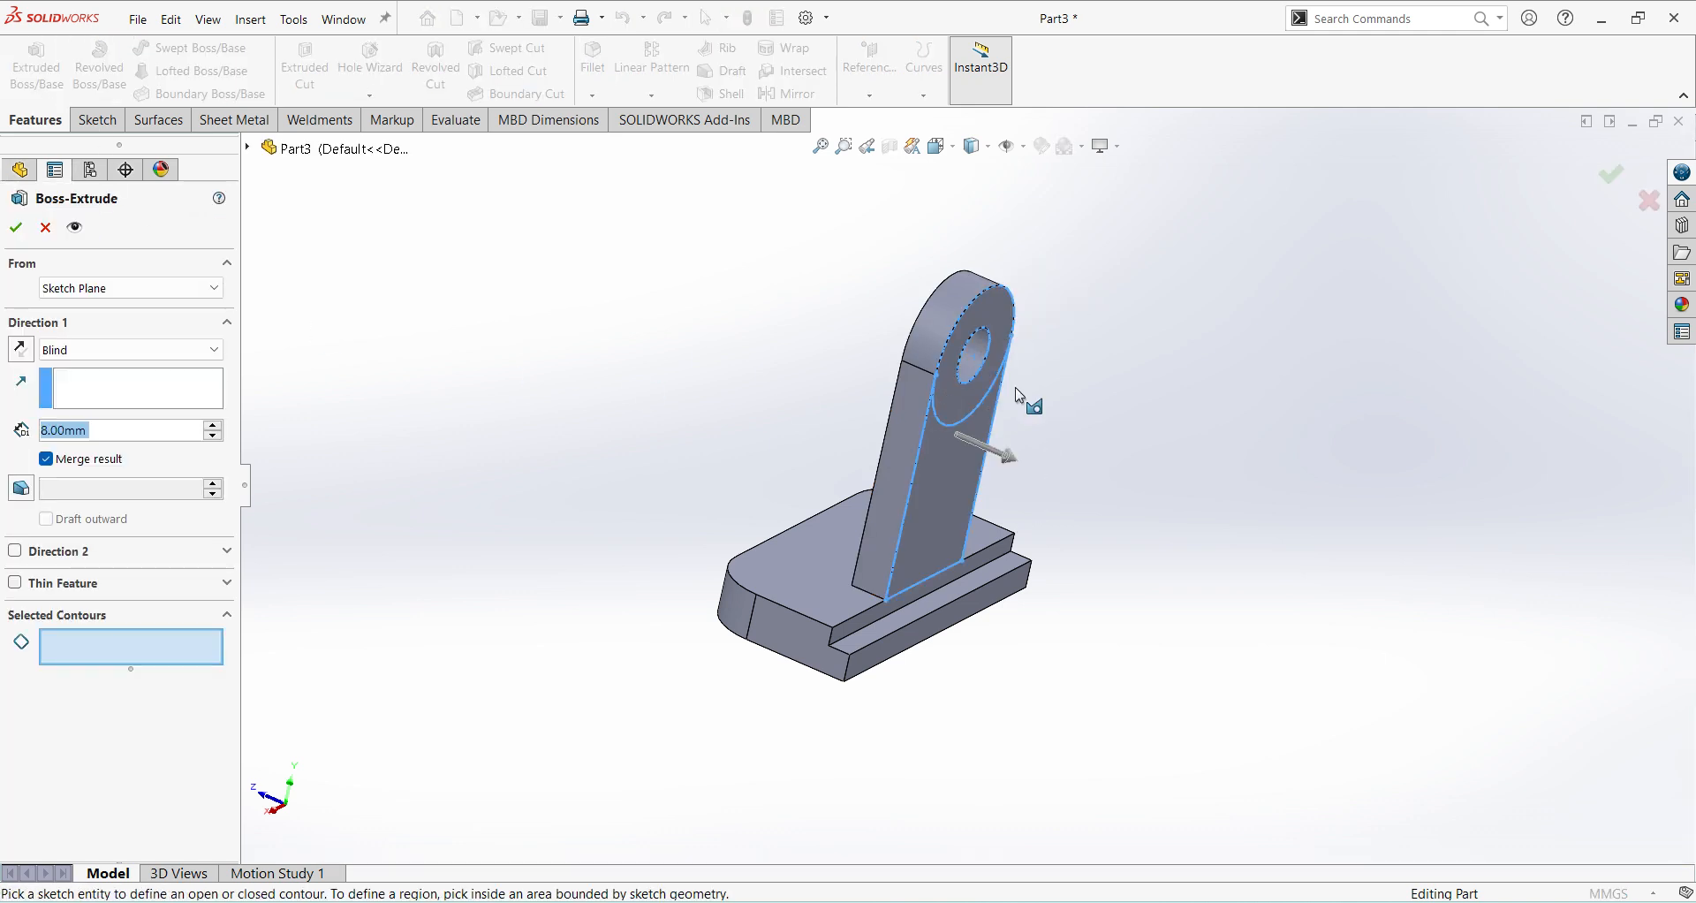
{"action": "left_click", "coordinate": [975, 400]}
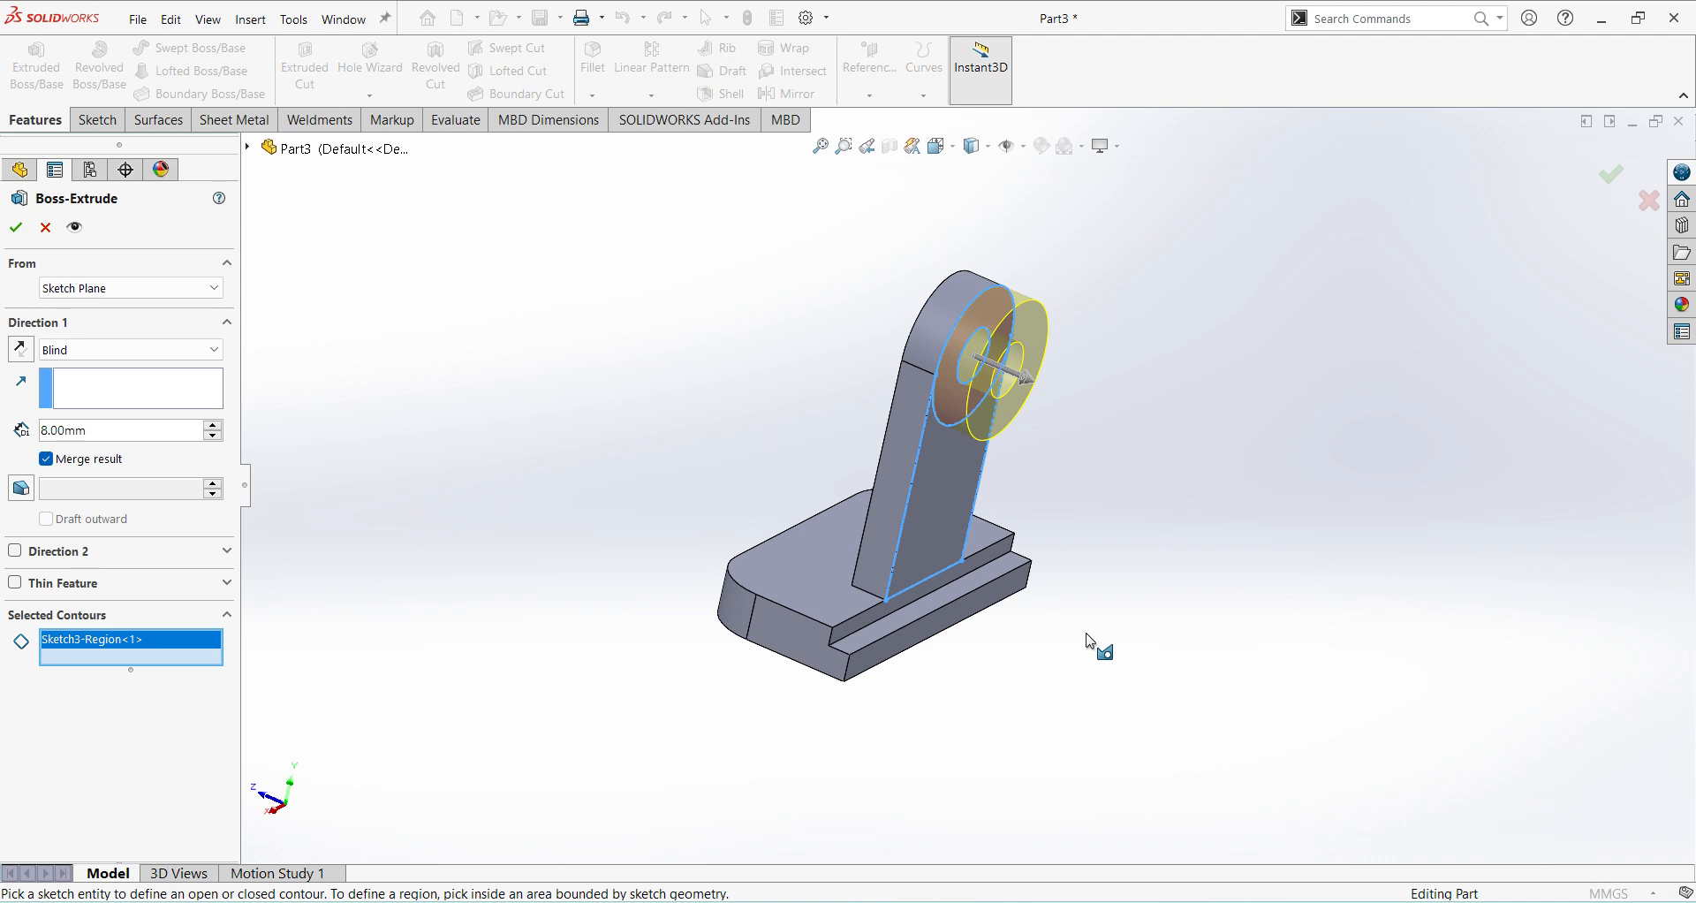
{"action": "left_click_drag", "start_coordinate": [105, 431], "coordinate": [5, 450]}
{"action": "type", "text": "5"}
{"action": "key", "text": "Return"}
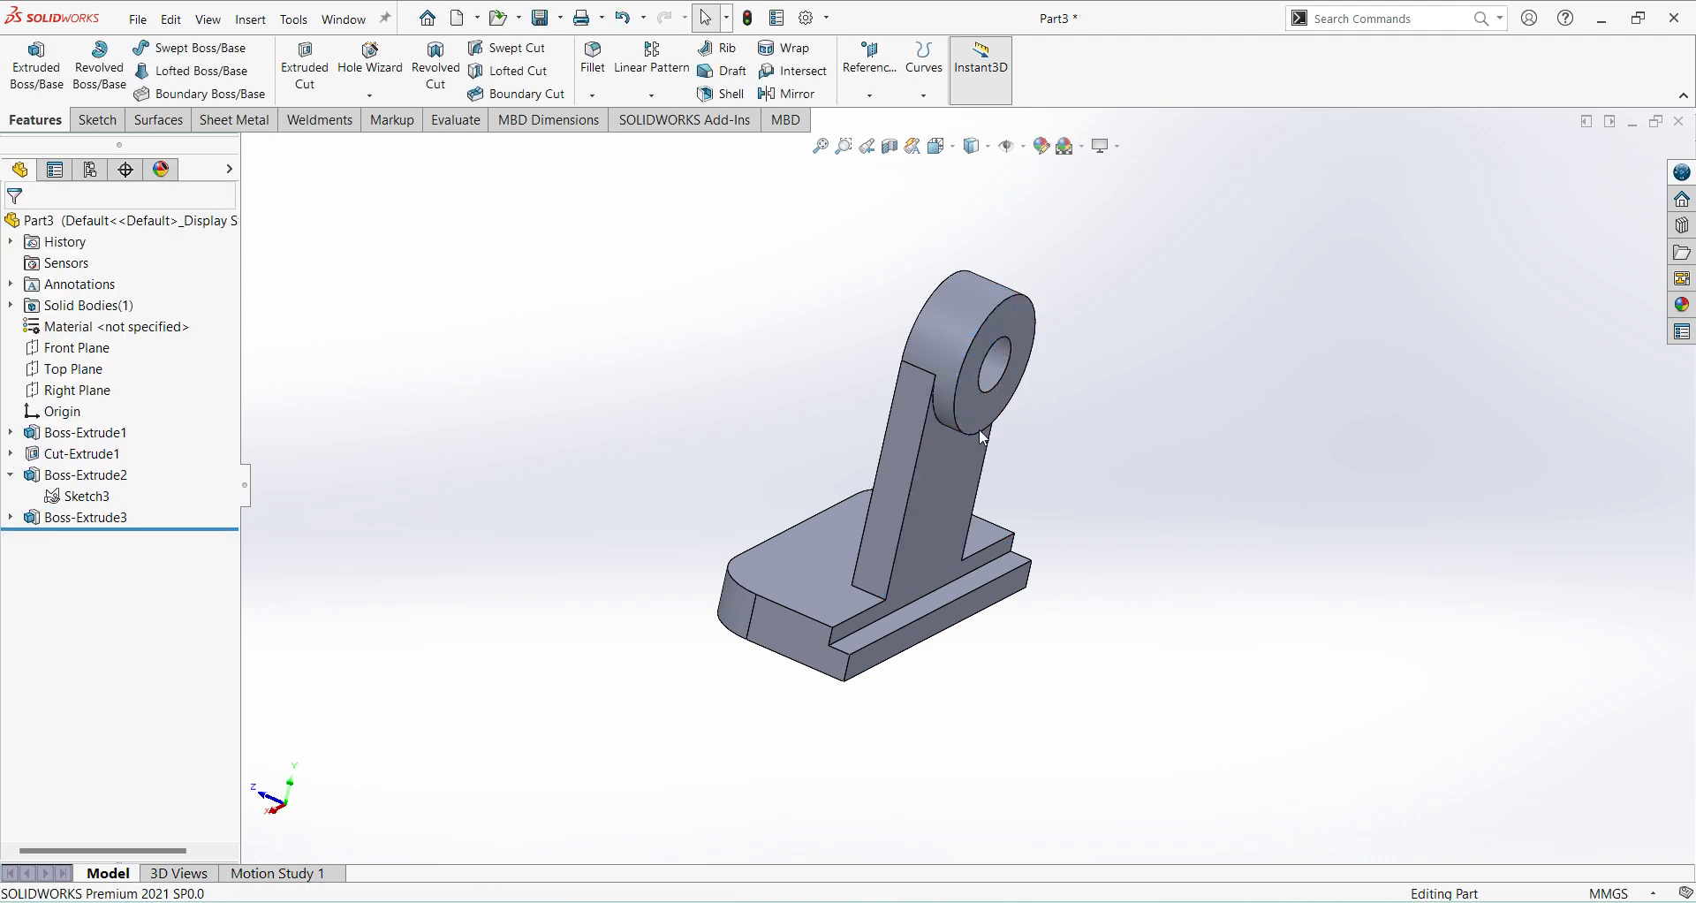
Fillet the two edges where the upright's sides meet the base's top face with a 15 mm radius.
{"action": "left_click", "coordinate": [594, 62]}
{"action": "type", "text": "15"}
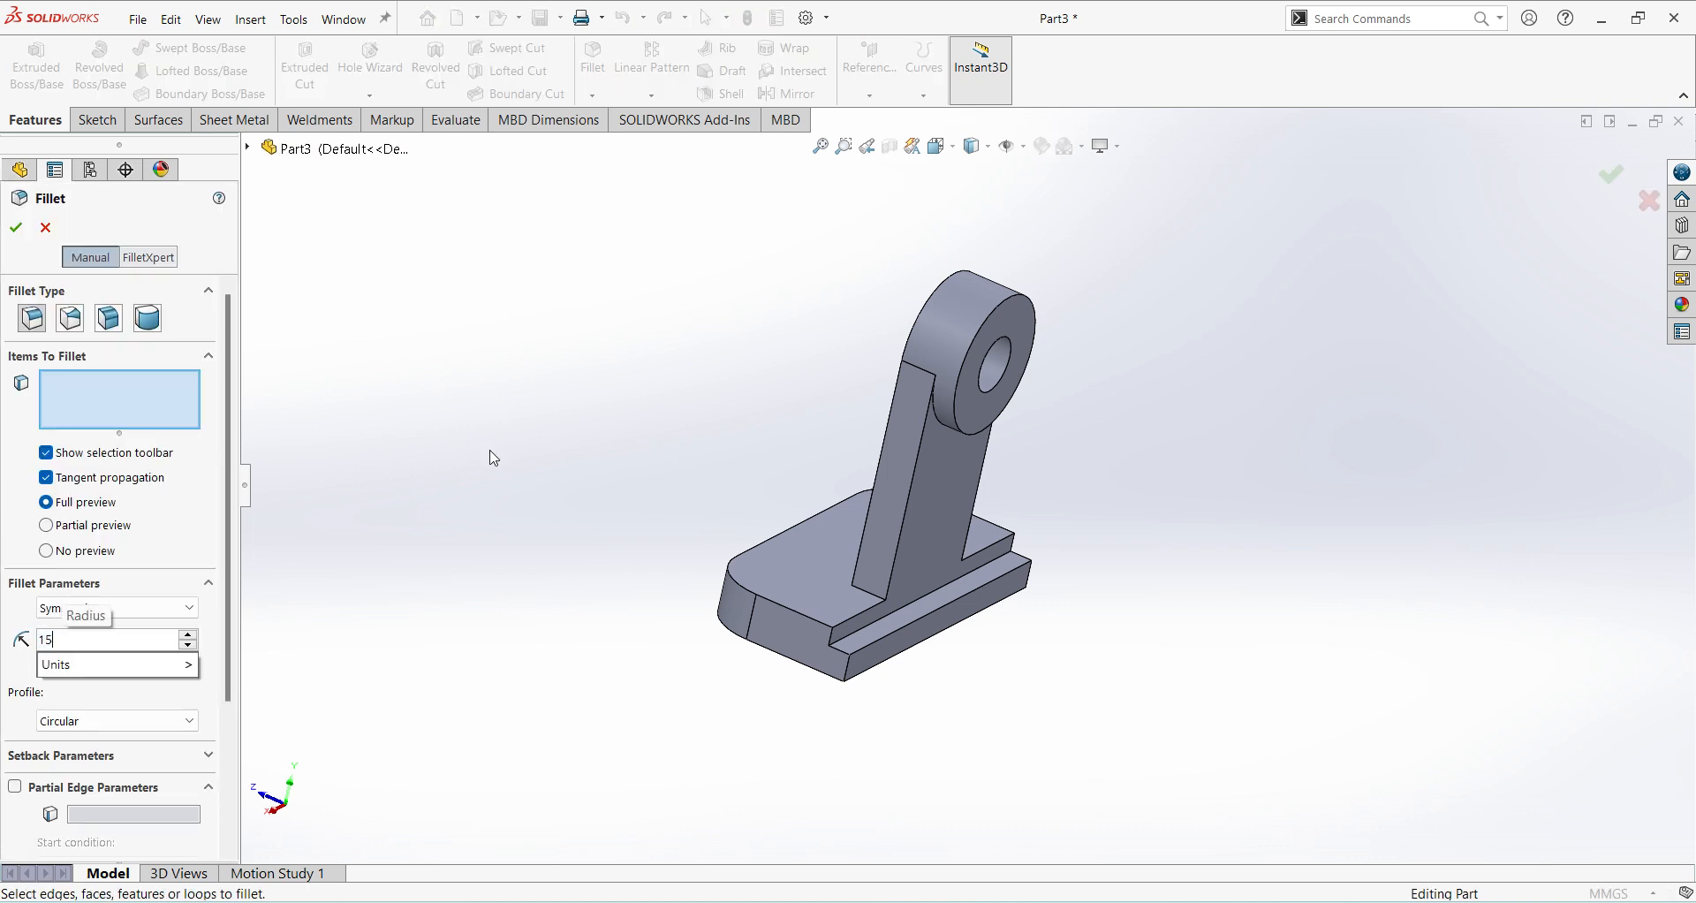
{"action": "key", "text": "Return"}
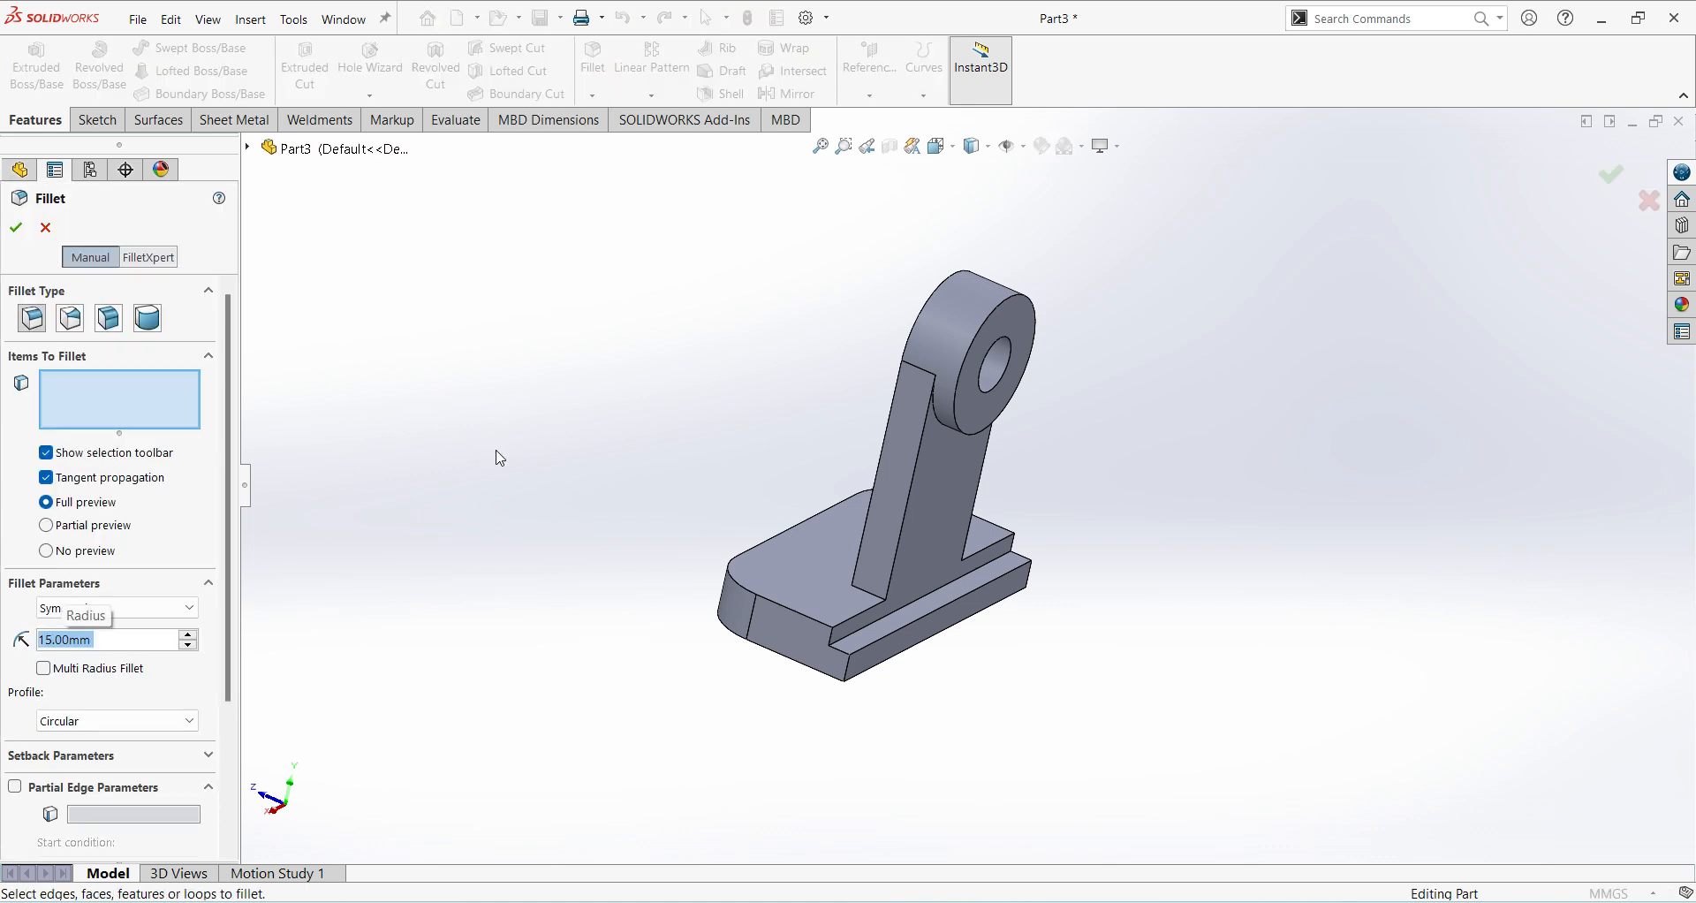
{"action": "left_click", "coordinate": [875, 594]}
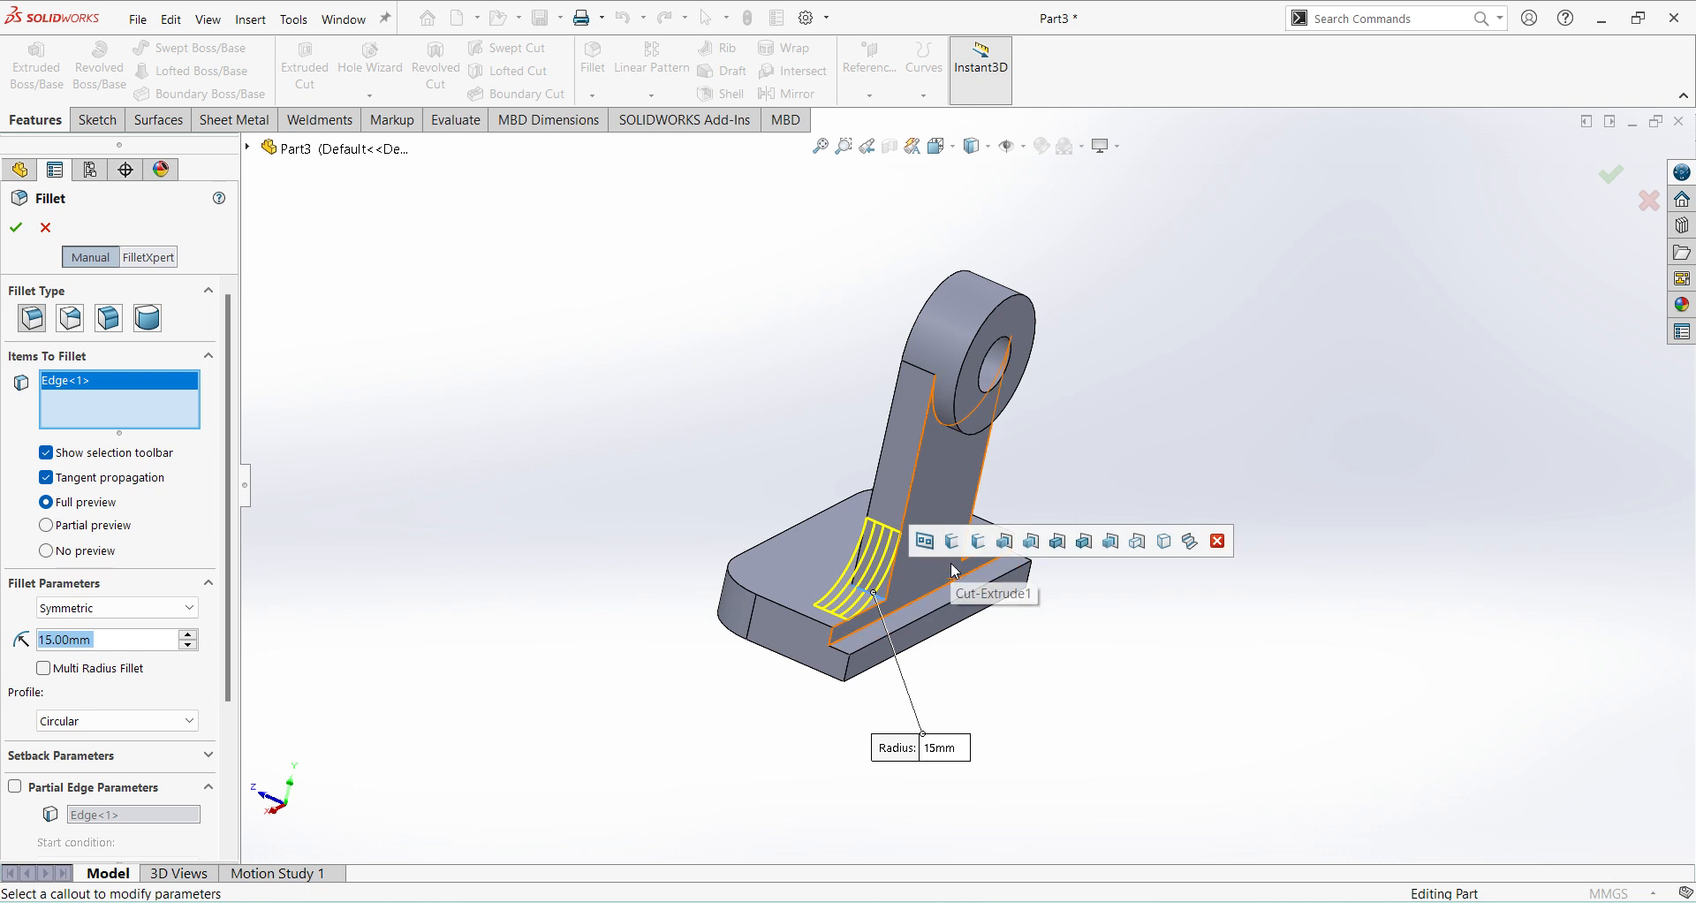
{"action": "middle_click_drag", "start_coordinate": [1111, 686], "coordinate": [932, 684]}
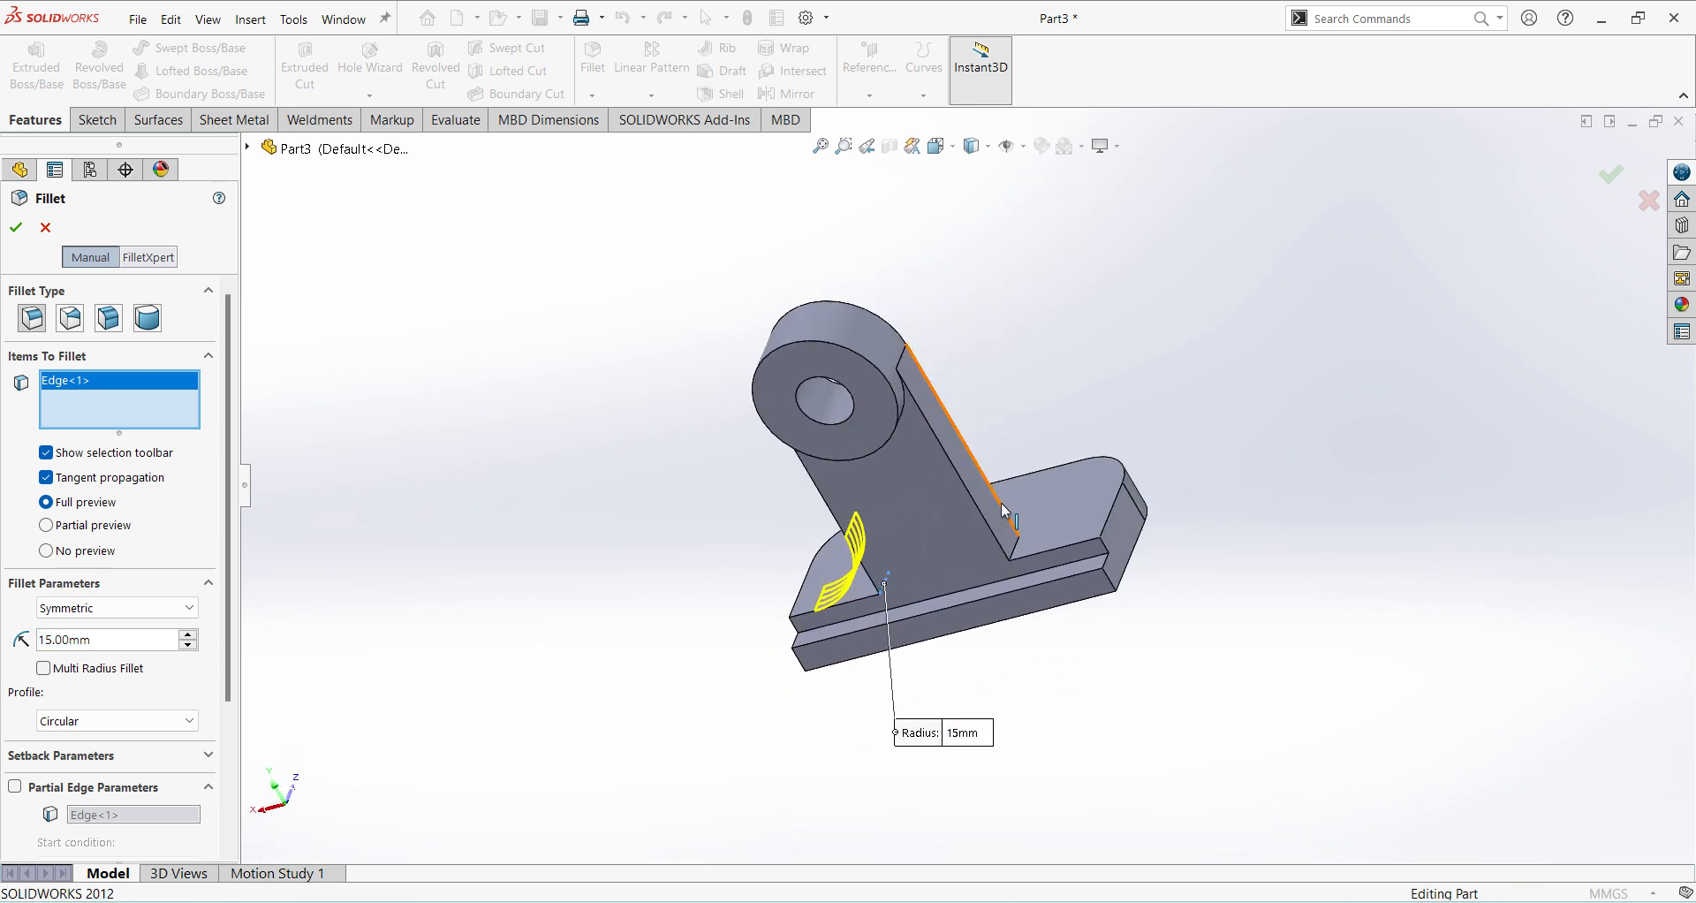
{"action": "scroll", "coordinate": [1011, 511], "scroll_direction": "down", "scroll_amount": 2}
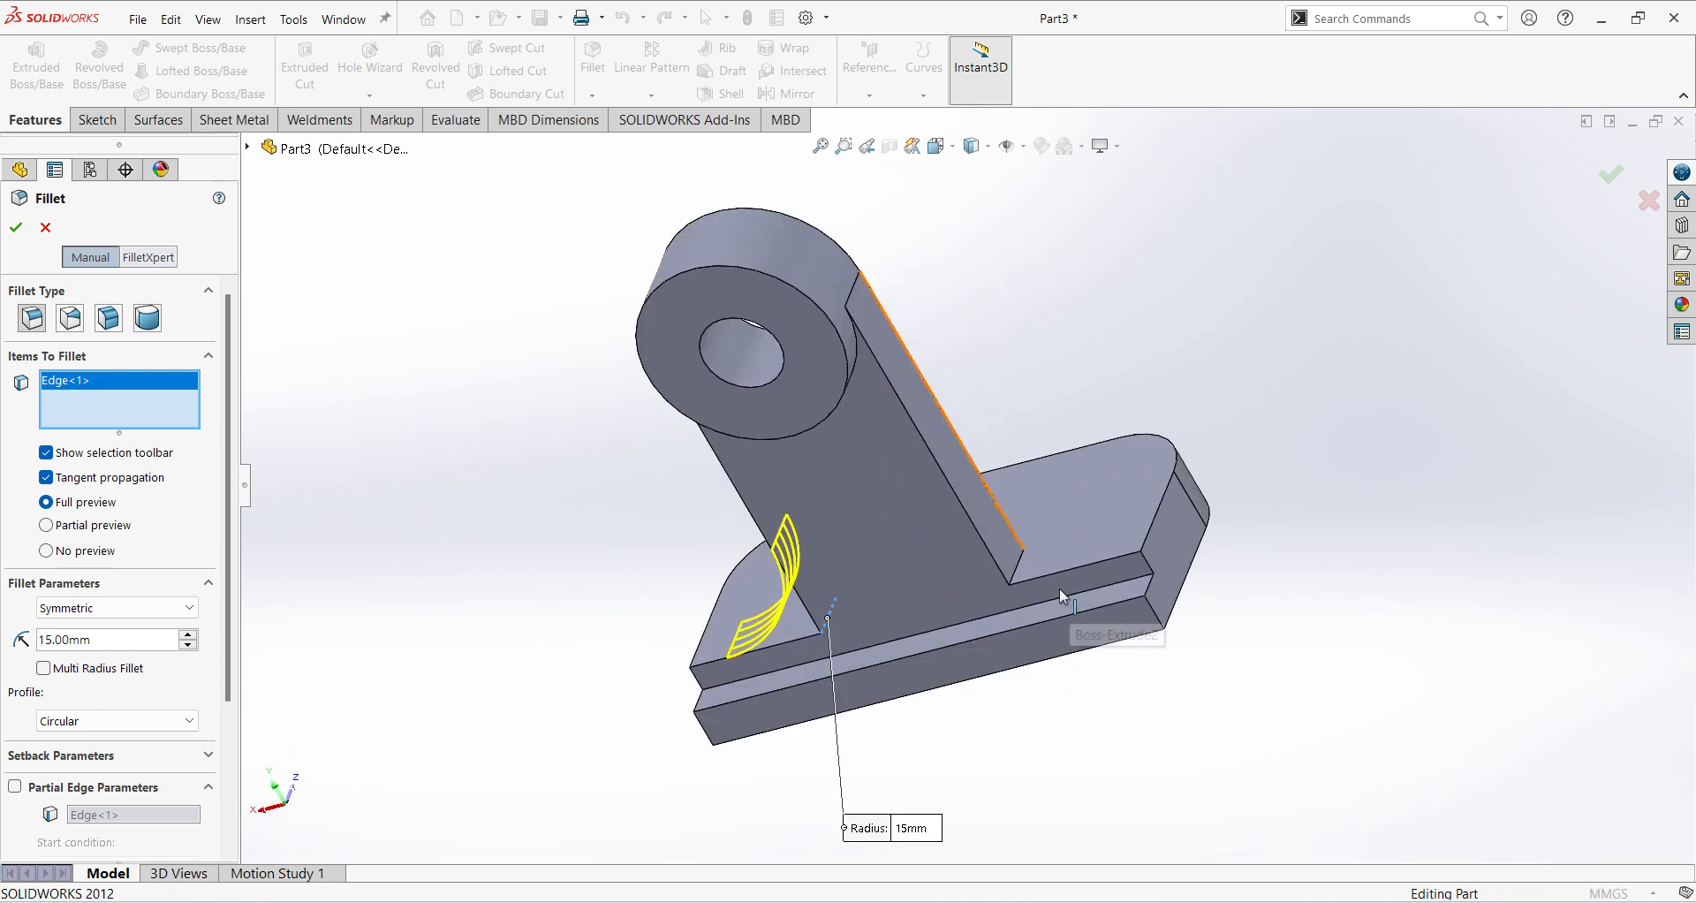
{"action": "left_click", "coordinate": [1018, 564]}
{"action": "left_click", "coordinate": [16, 227]}
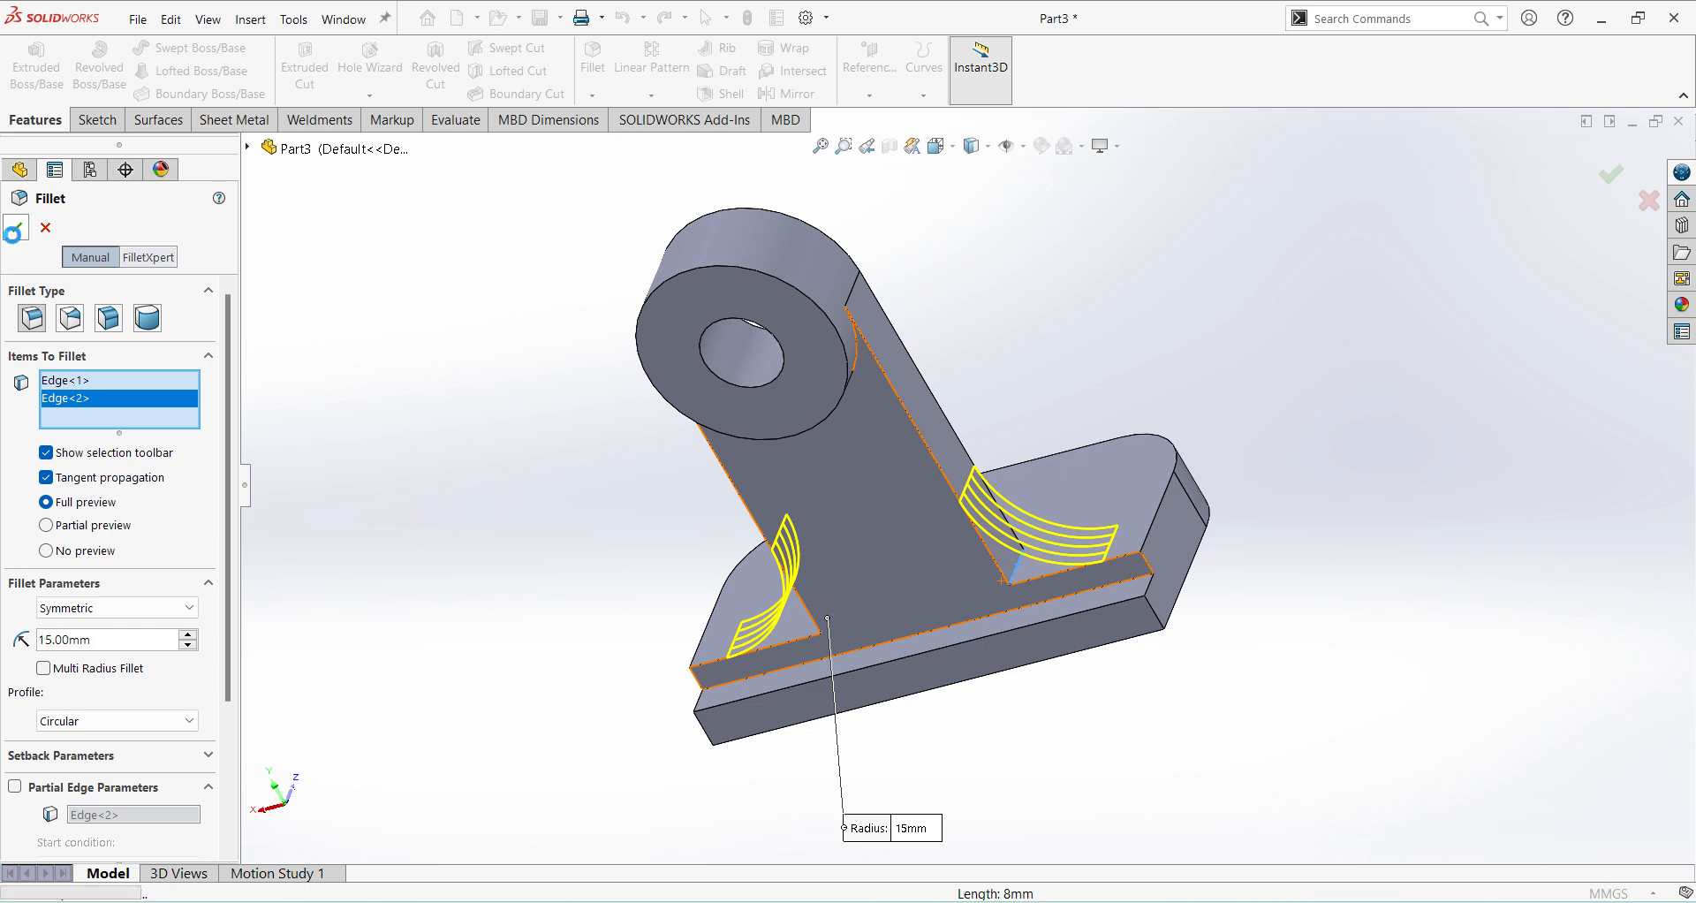
Consult the Ex 56 drawing and sketch a sloped line about 42 mm long on the Right Plane from the upright's face to the base's outer top edge.
{"action": "middle_click_drag", "start_coordinate": [556, 607], "coordinate": [958, 717]}
{"action": "left_click", "coordinate": [1100, 902]}
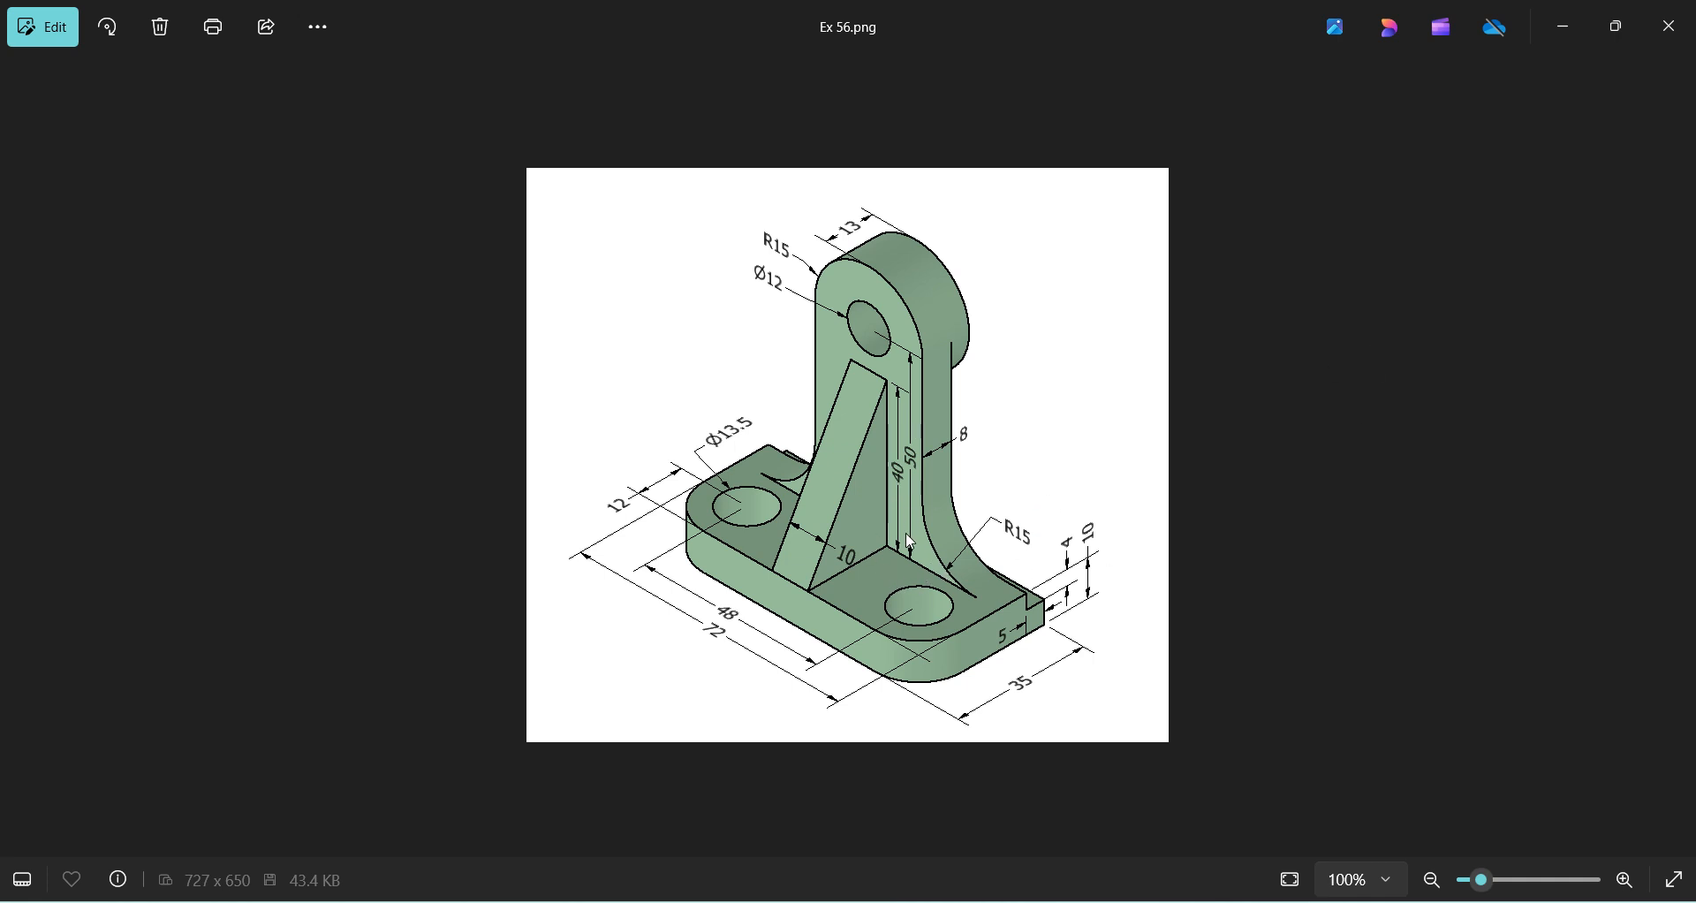
{"action": "key", "text": "alt+Tab"}
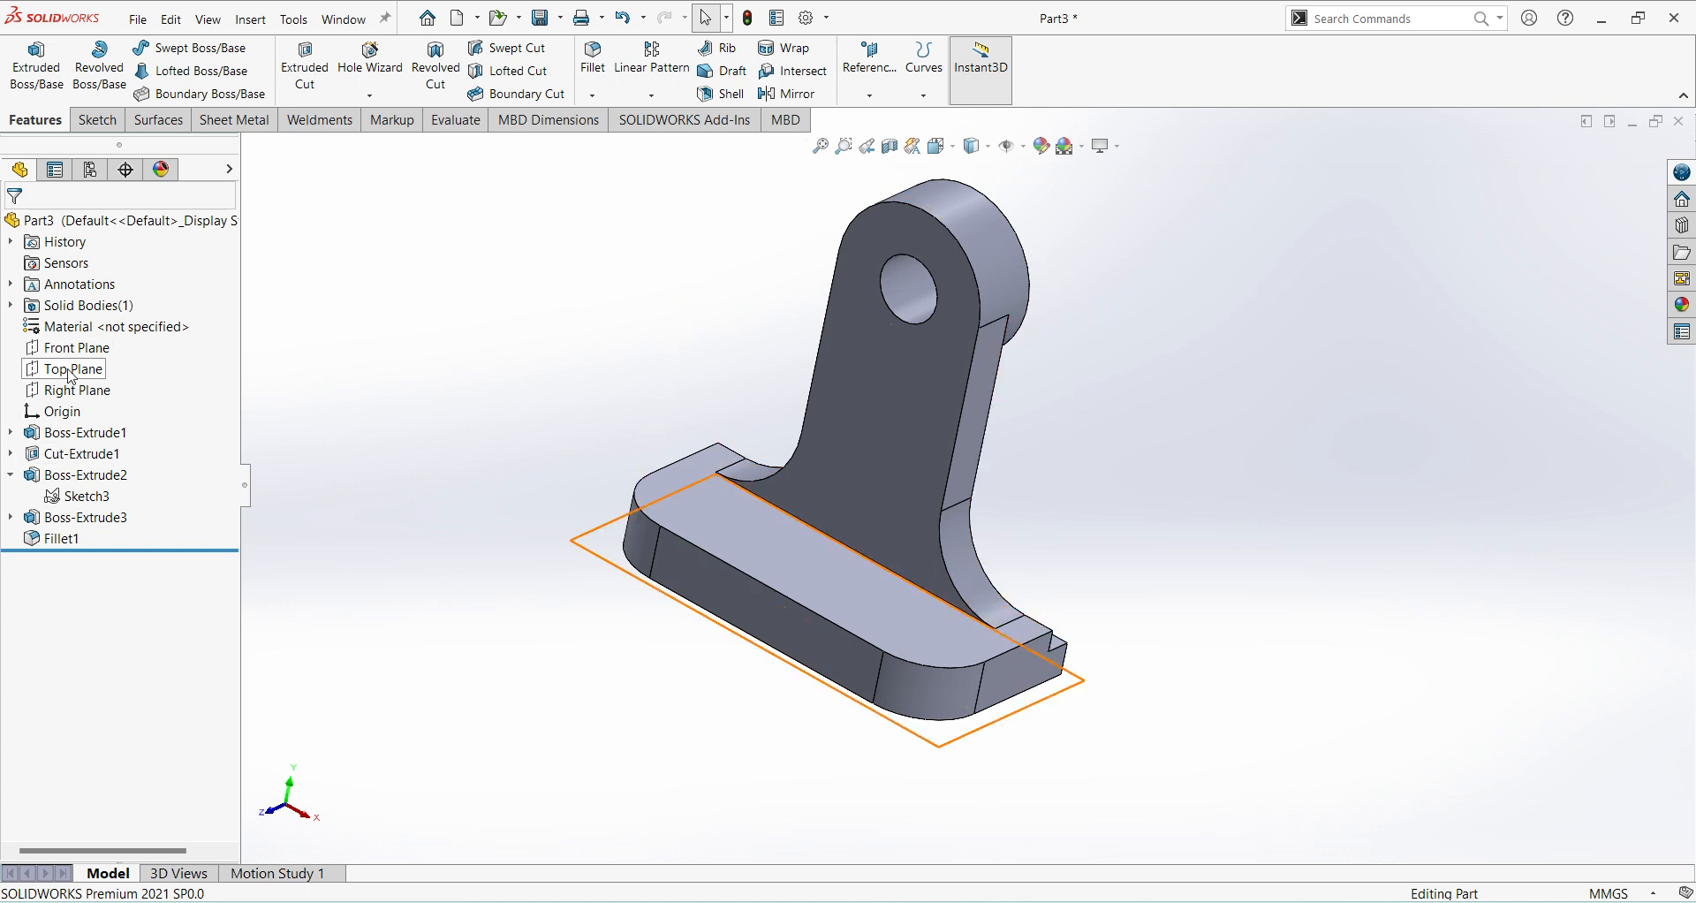
{"action": "left_click", "coordinate": [82, 391]}
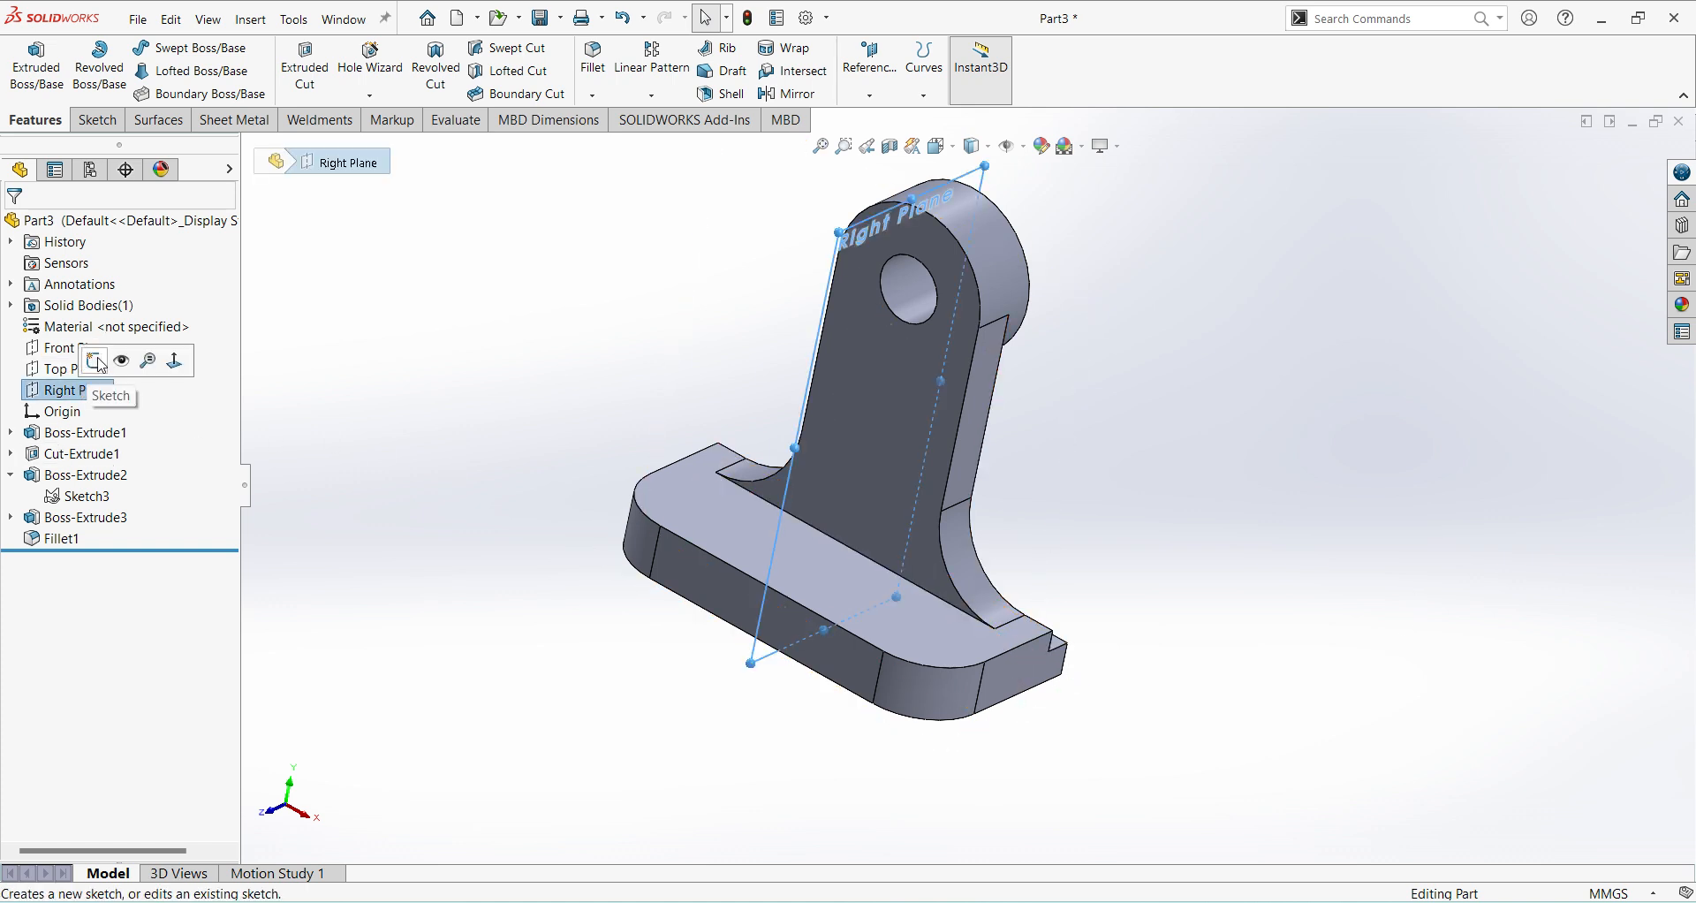
{"action": "left_click", "coordinate": [94, 360]}
{"action": "left_click", "coordinate": [165, 48]}
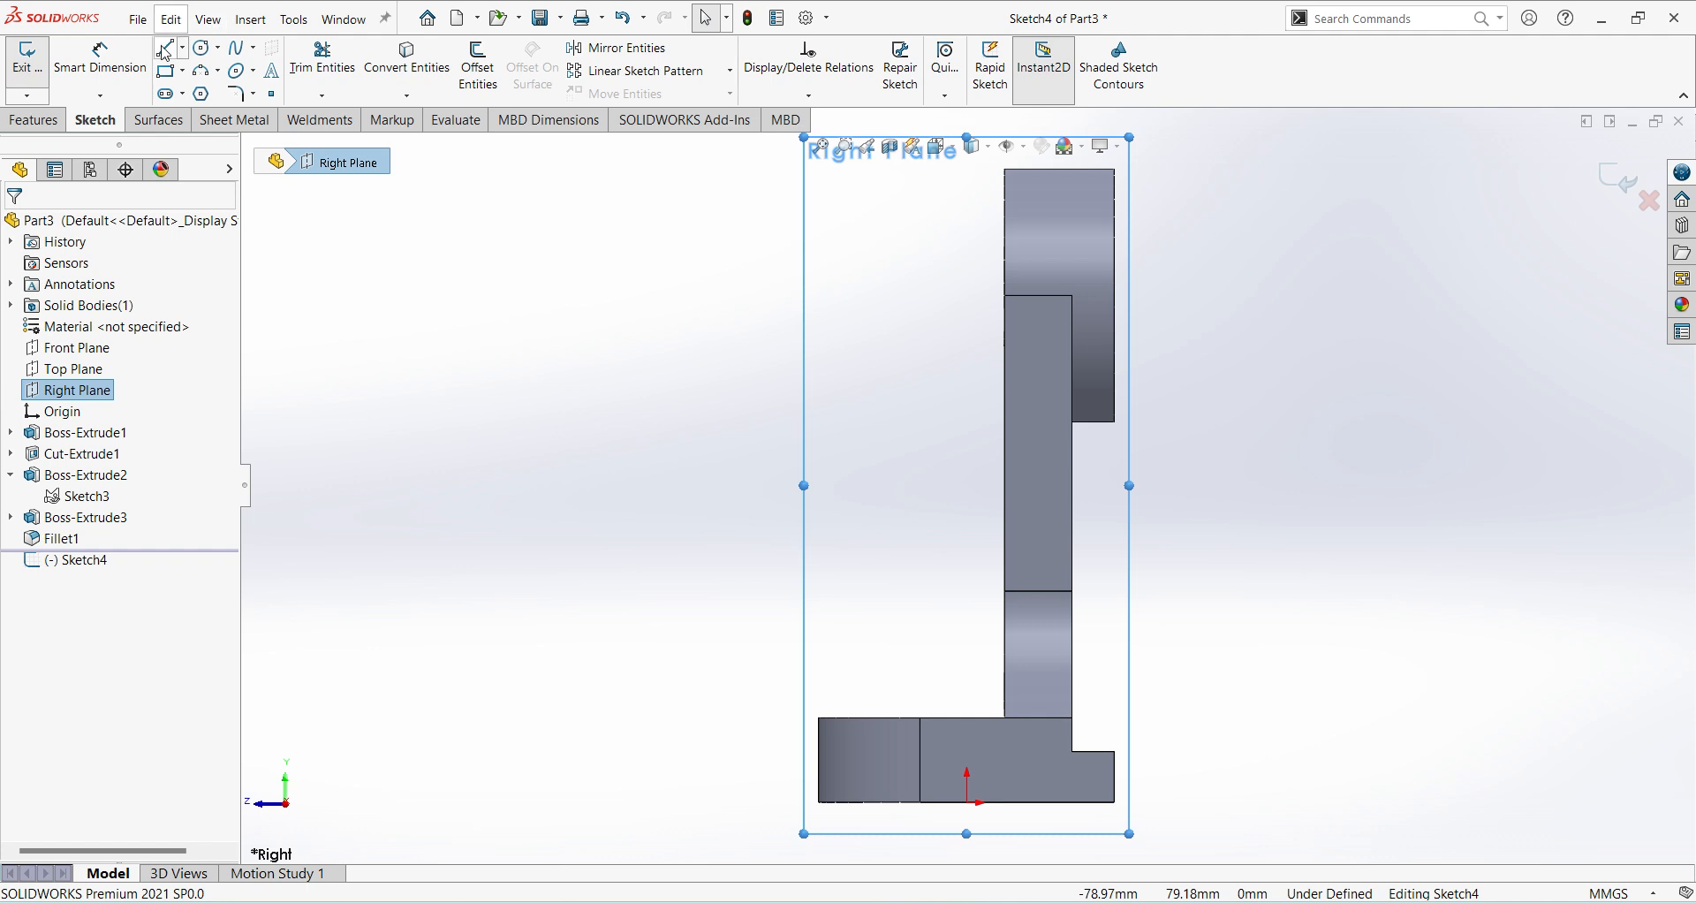
{"action": "left_click", "coordinate": [1005, 413]}
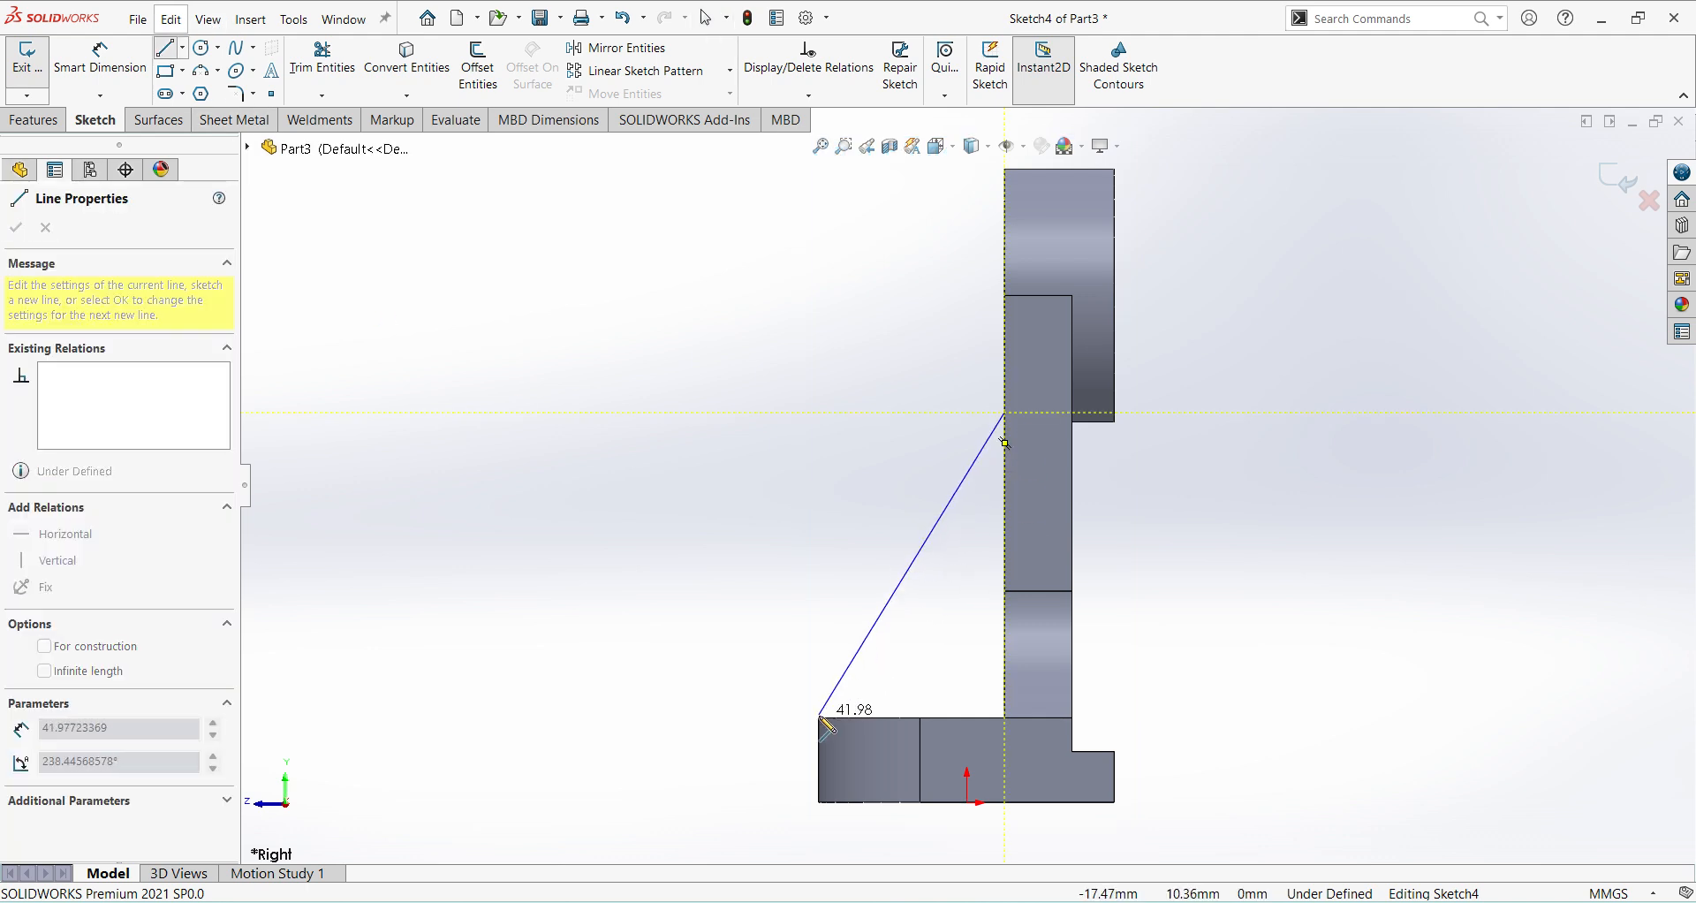
{"action": "right_click", "coordinate": [757, 582]}
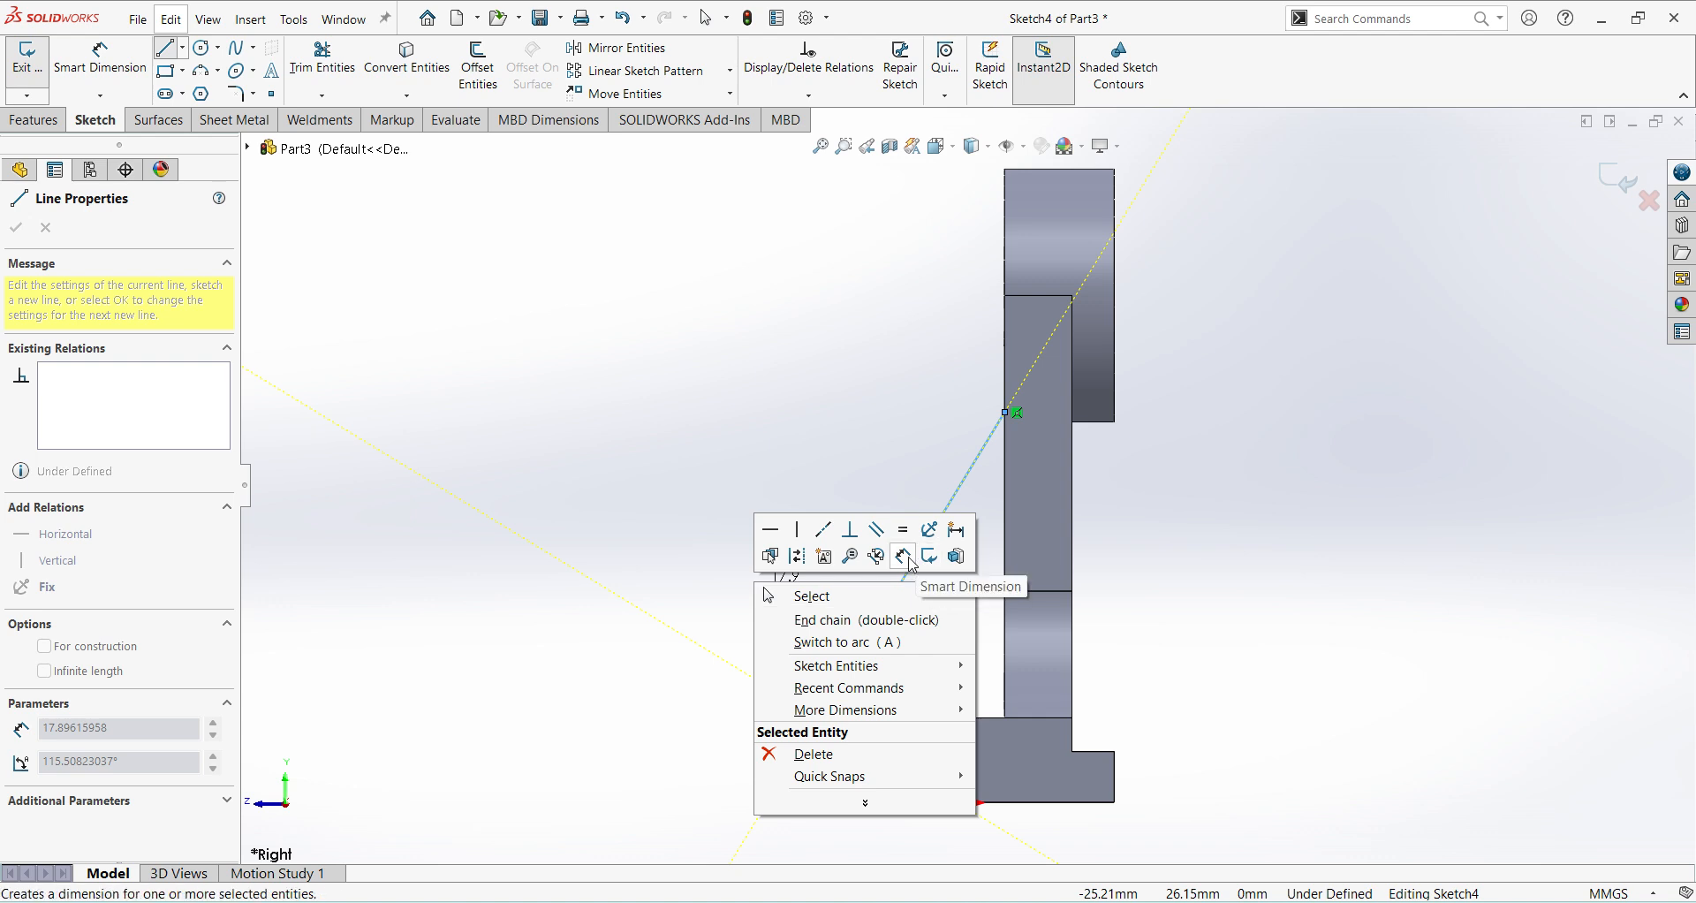
Dimension the sloped line's upper endpoint 40 mm above the base's top edge and finish the sketch.
{"action": "left_click", "coordinate": [903, 556]}
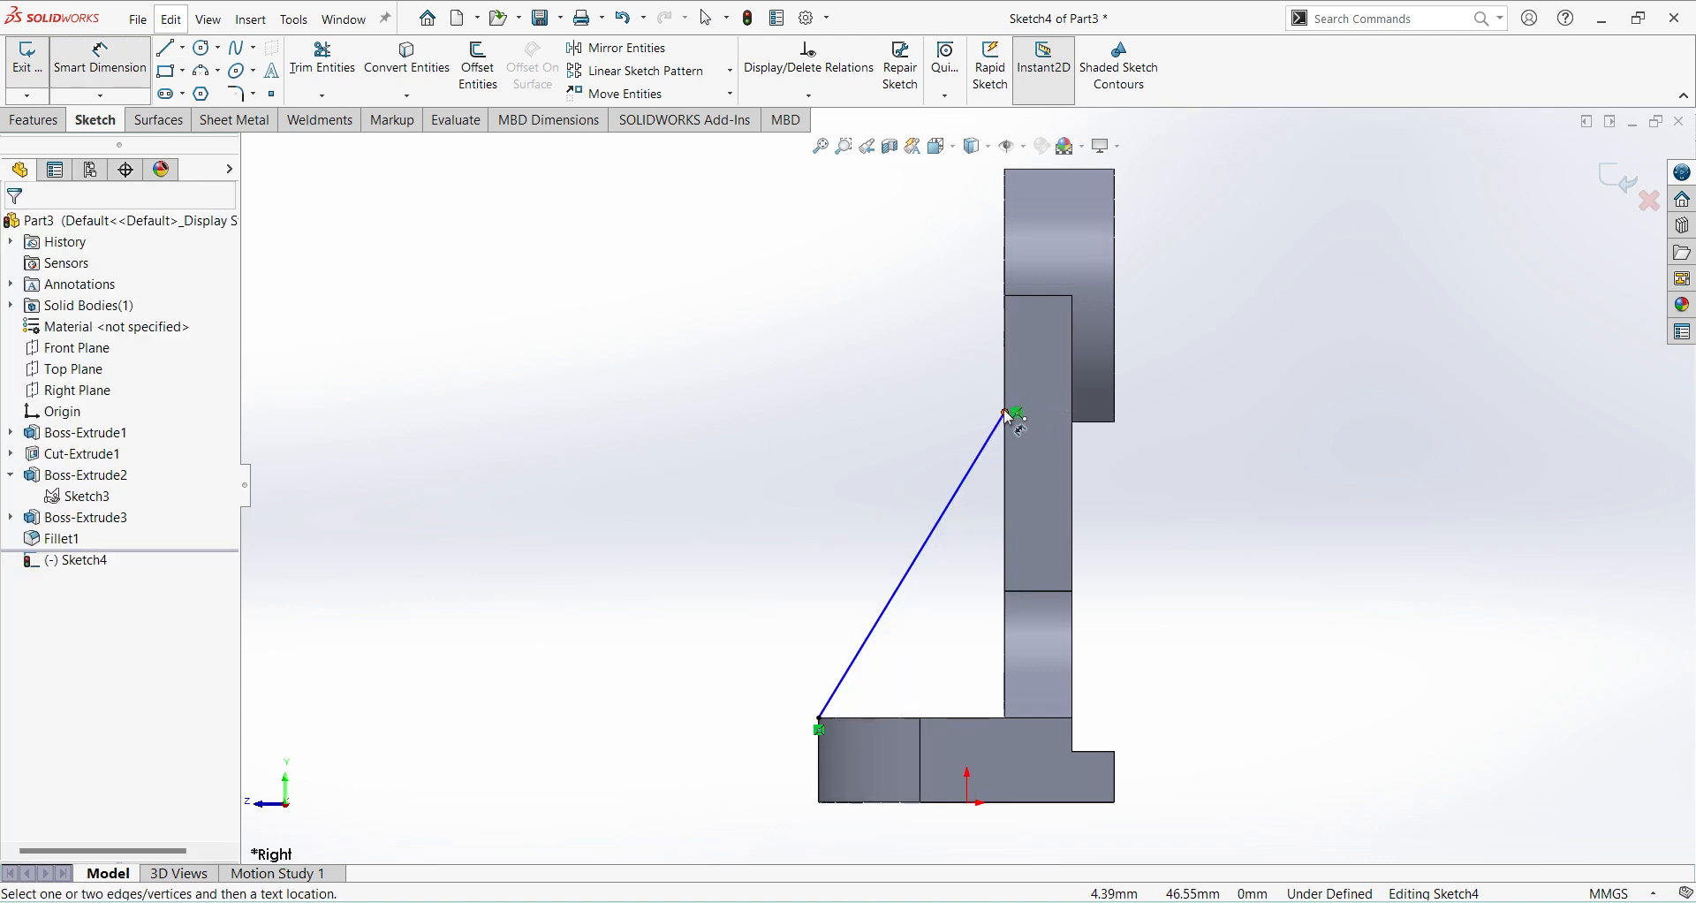
{"action": "left_click", "coordinate": [963, 719]}
{"action": "left_click", "coordinate": [677, 608]}
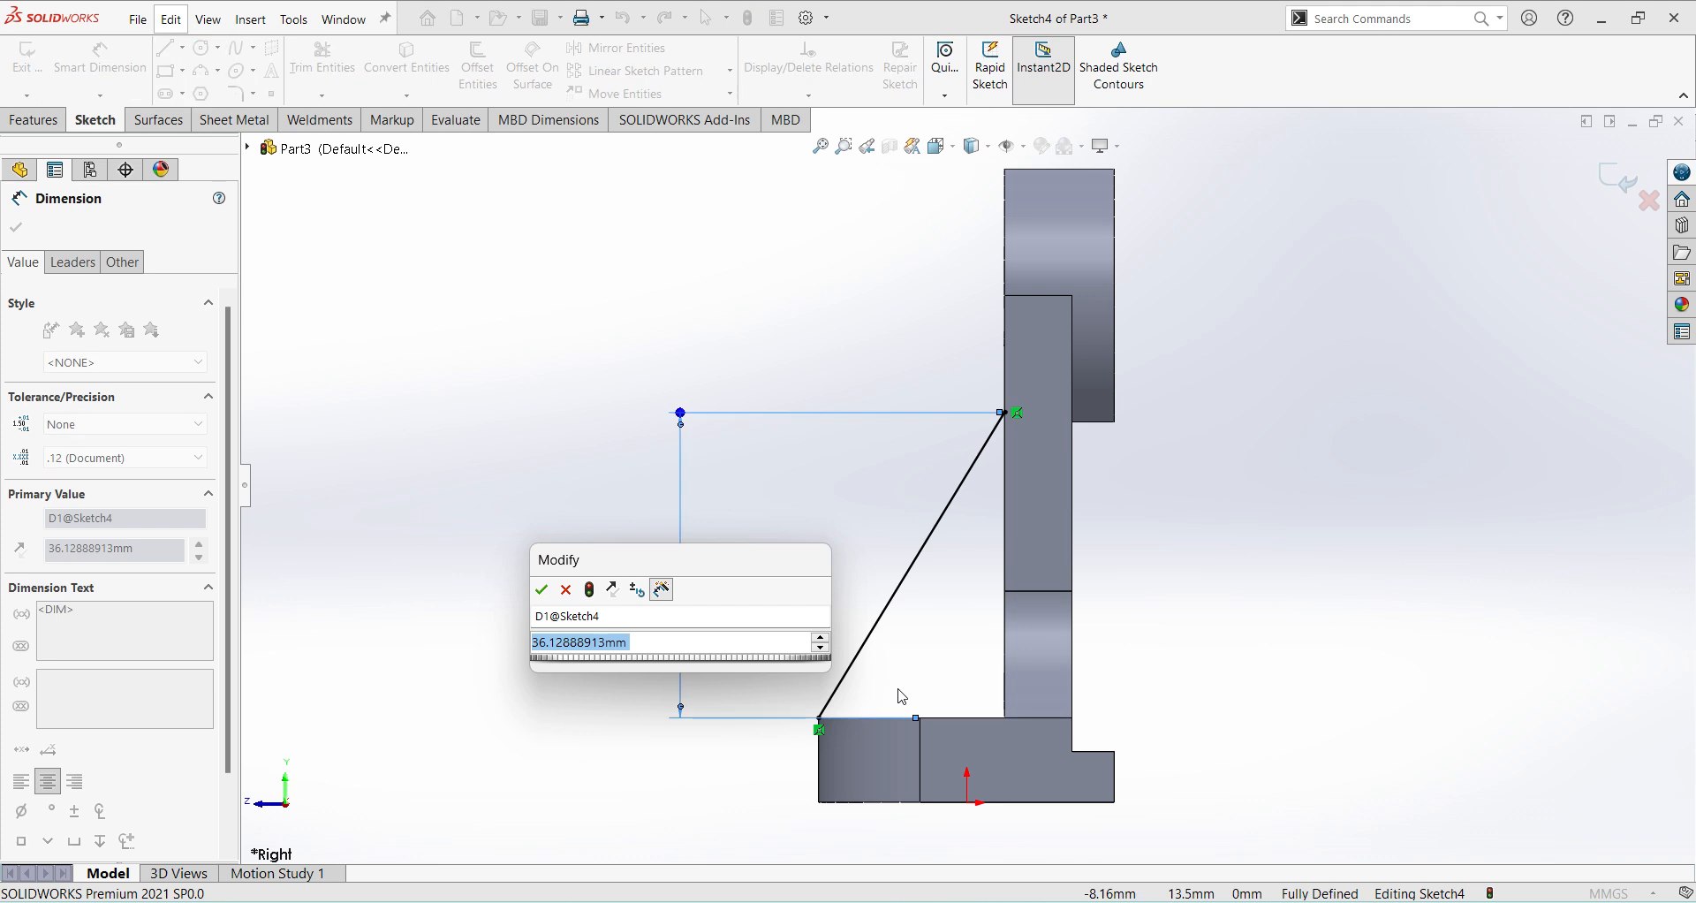
{"action": "type", "text": "40"}
{"action": "key", "text": "Return"}
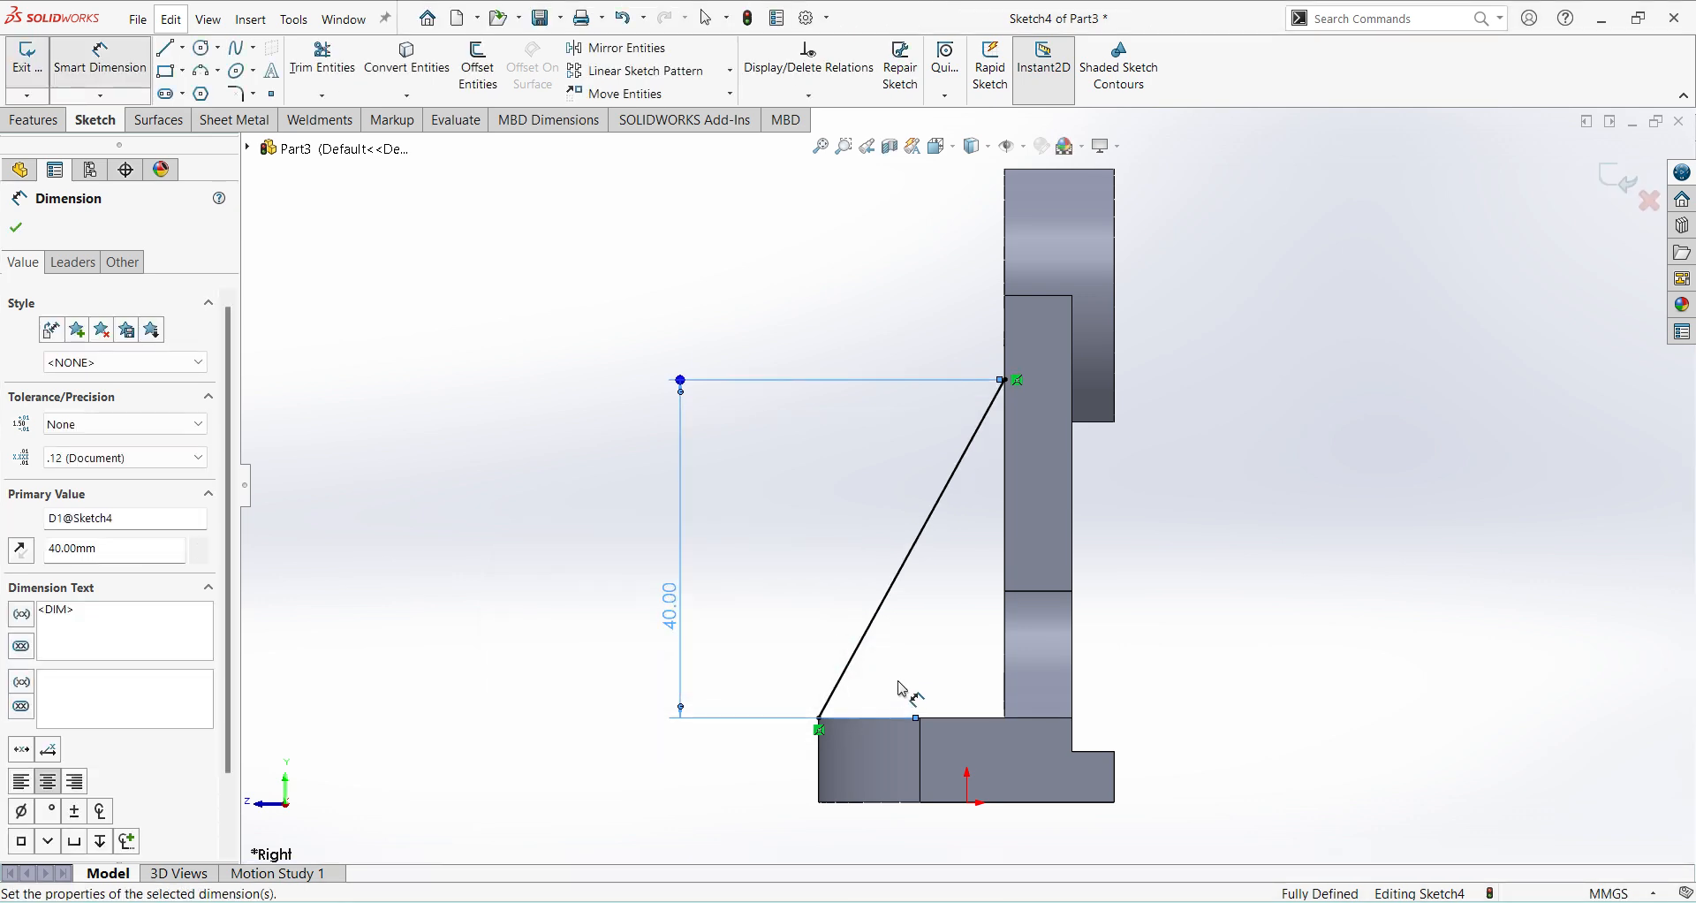
{"action": "left_click", "coordinate": [1620, 197]}
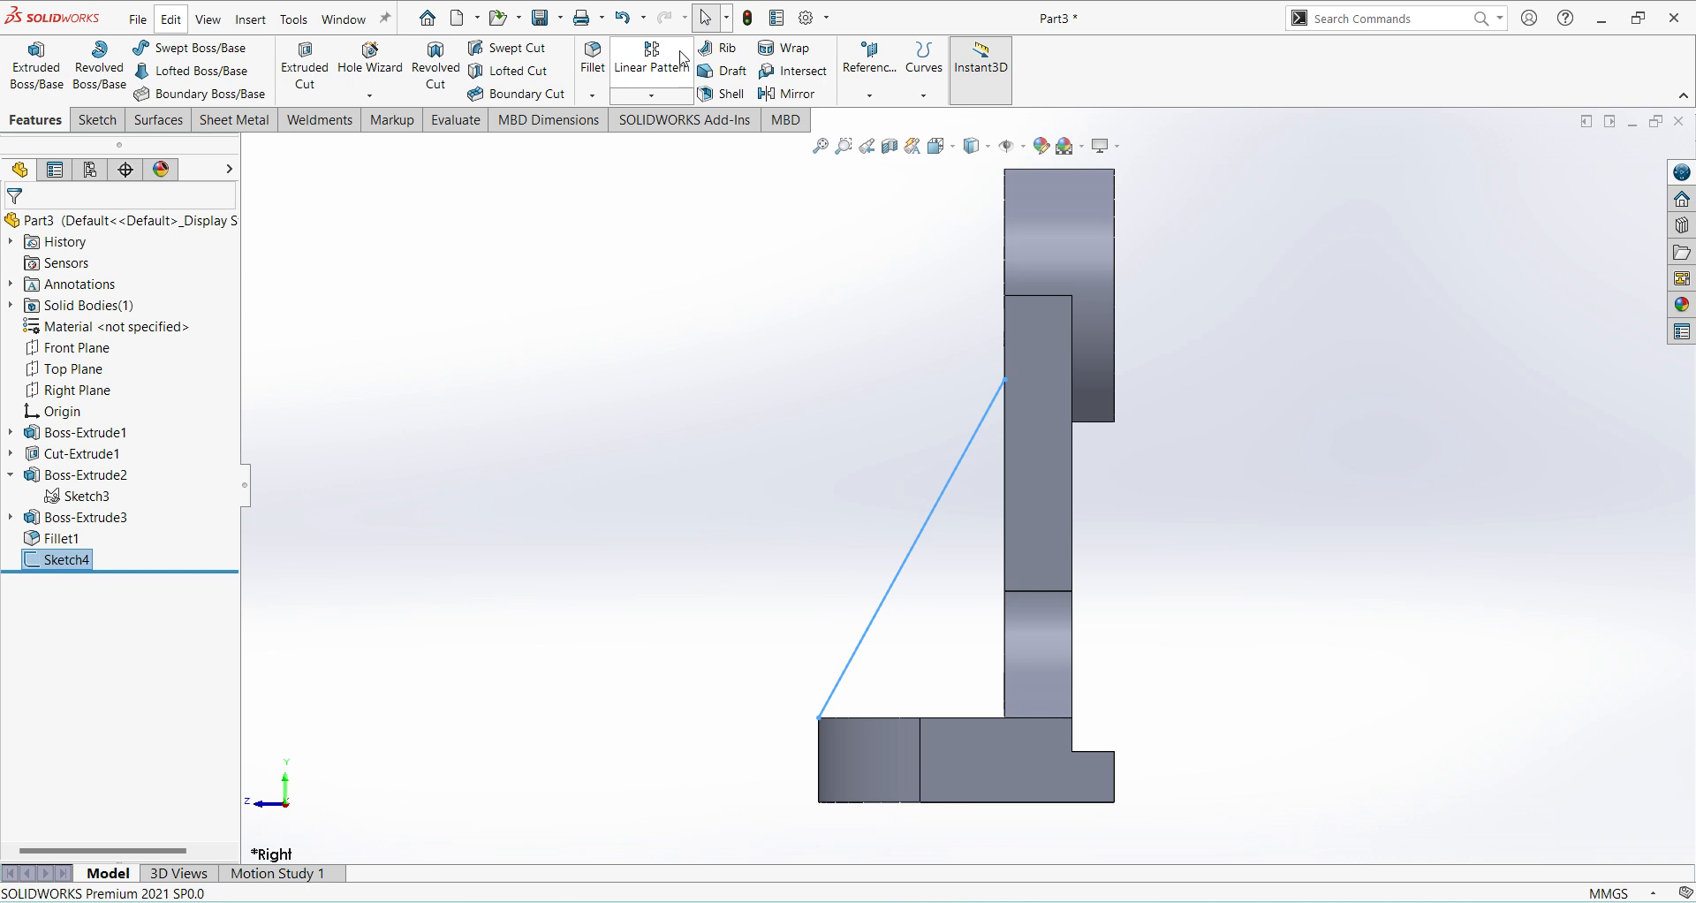
Create a 10 mm thick rib from the sloped line, flipping the material side toward the upright and base.
{"action": "left_click", "coordinate": [720, 48]}
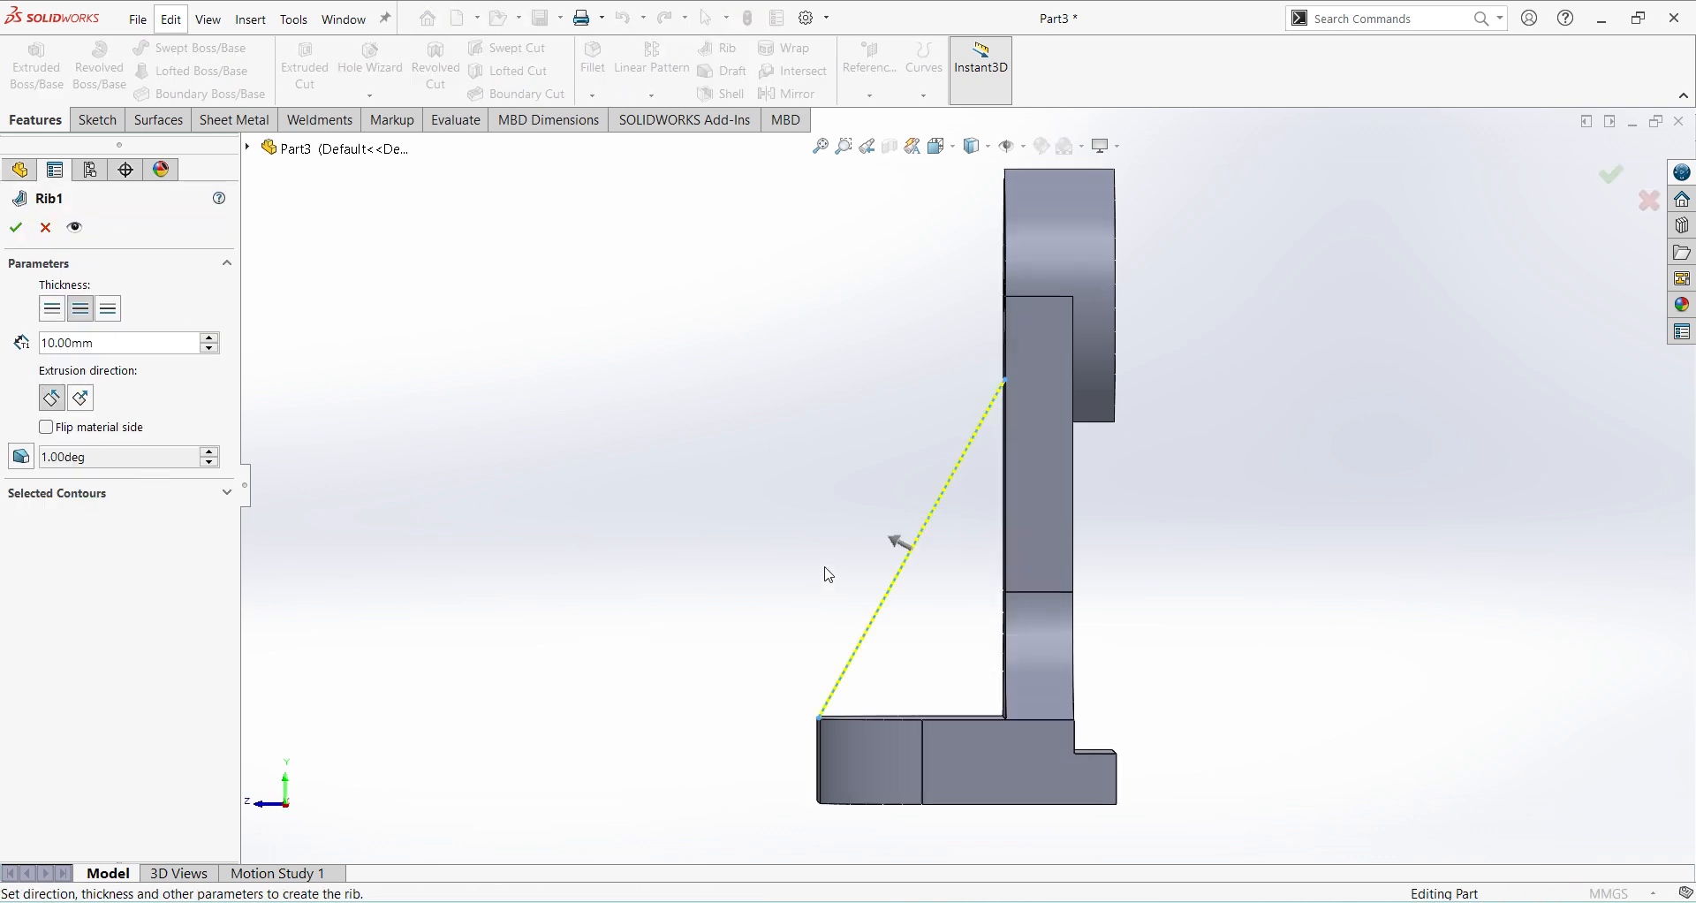
{"action": "left_click", "coordinate": [898, 543]}
{"action": "middle_click_drag", "start_coordinate": [770, 558], "coordinate": [853, 611]}
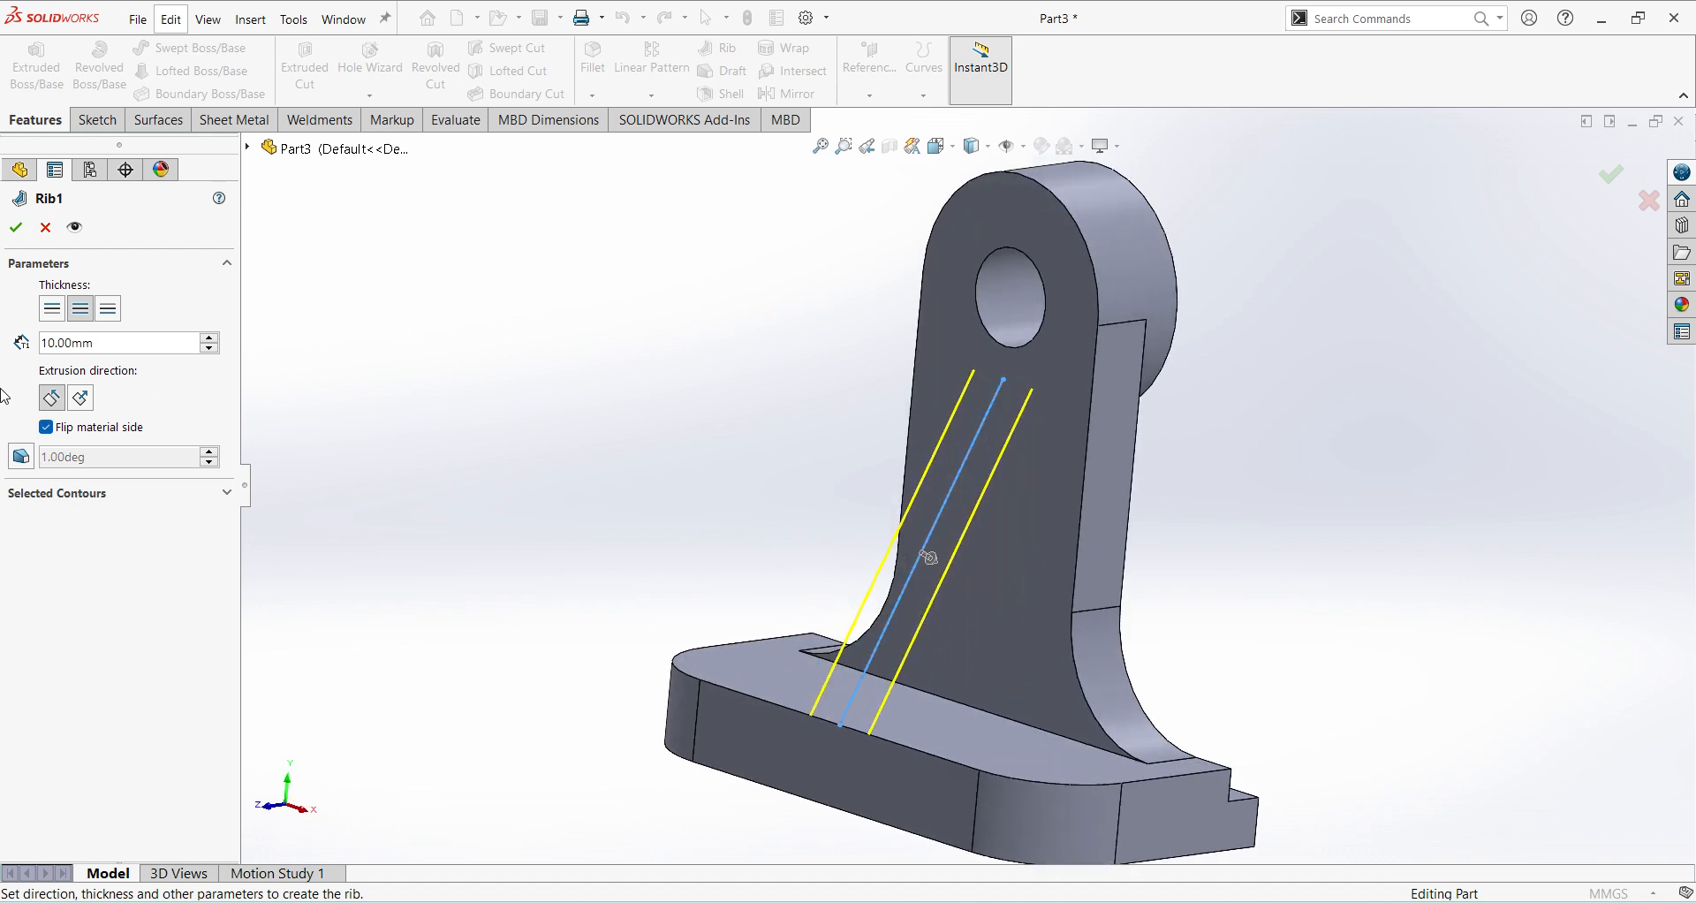
{"action": "left_click", "coordinate": [16, 227]}
{"action": "middle_click_drag", "start_coordinate": [1147, 656], "coordinate": [1328, 619]}
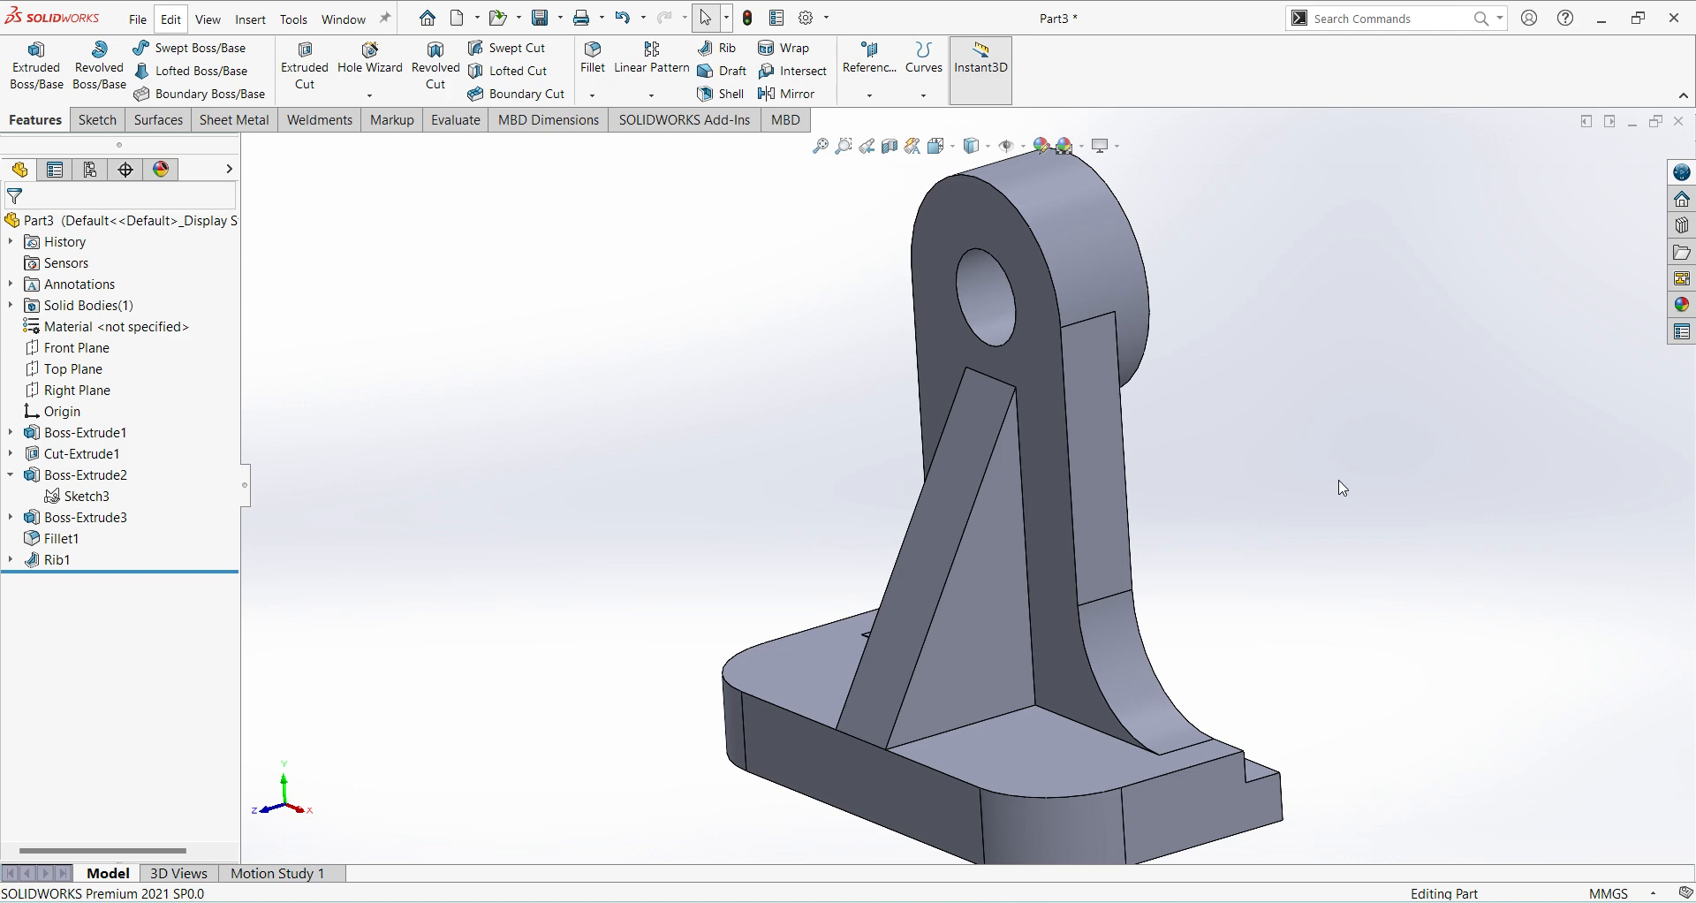
Start a sketch on the base's top face.
{"action": "key", "text": "ctrl+7"}
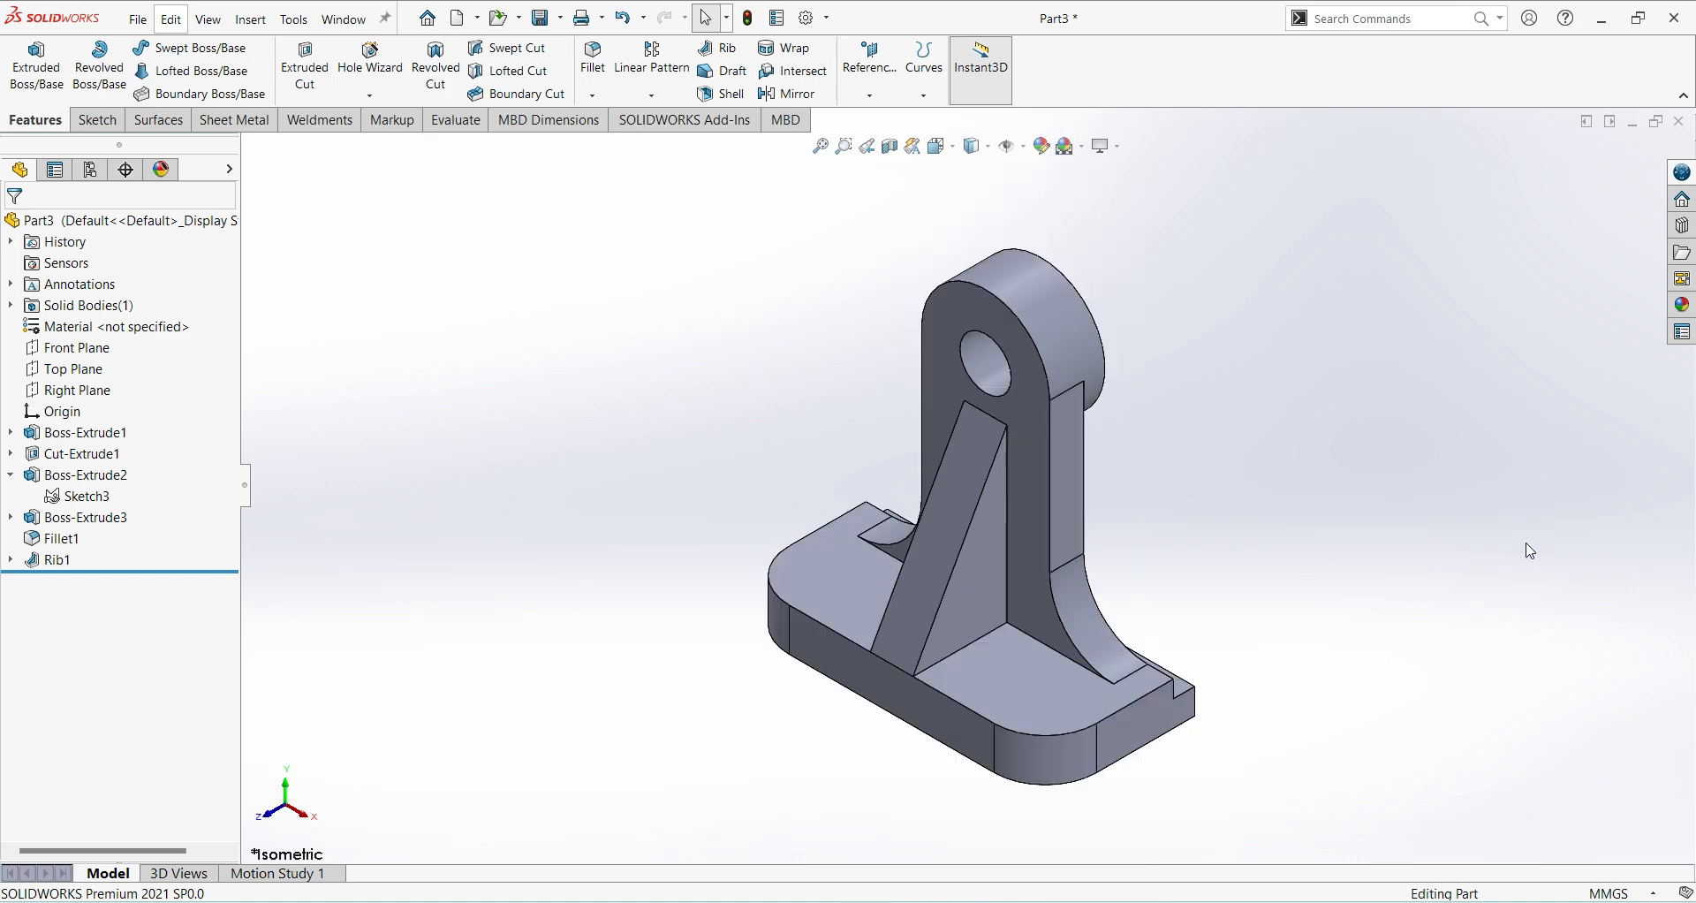
{"action": "left_click", "coordinate": [1057, 690]}
{"action": "left_click", "coordinate": [1117, 644]}
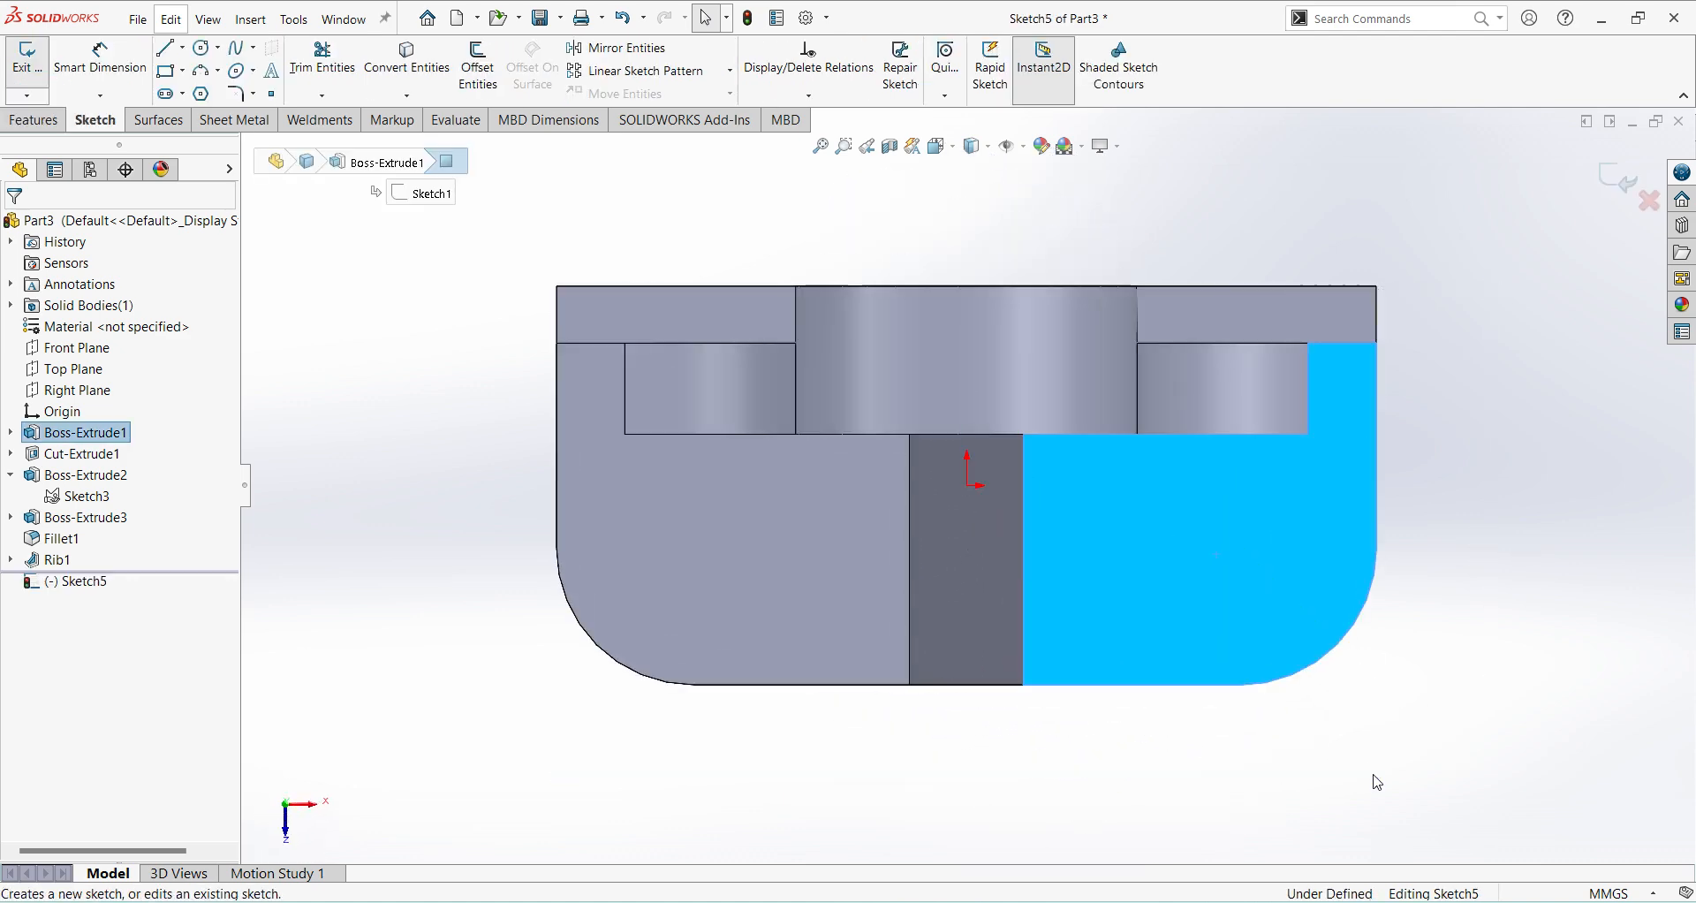
{"action": "left_click", "coordinate": [203, 47]}
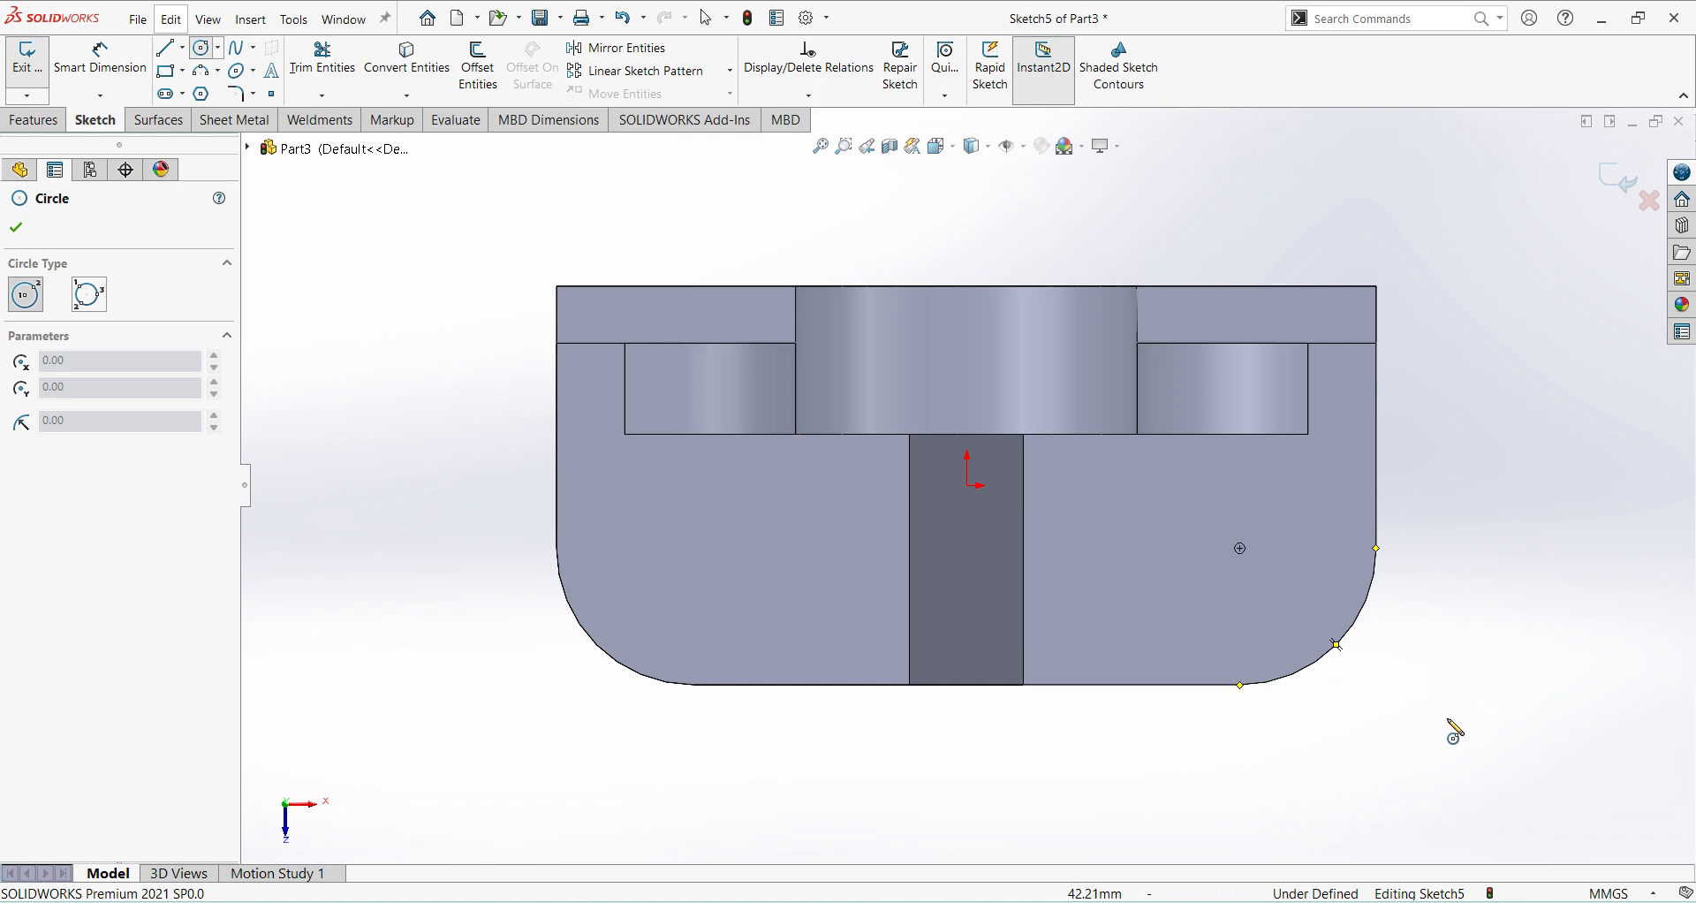
{"action": "key", "text": "Escape"}
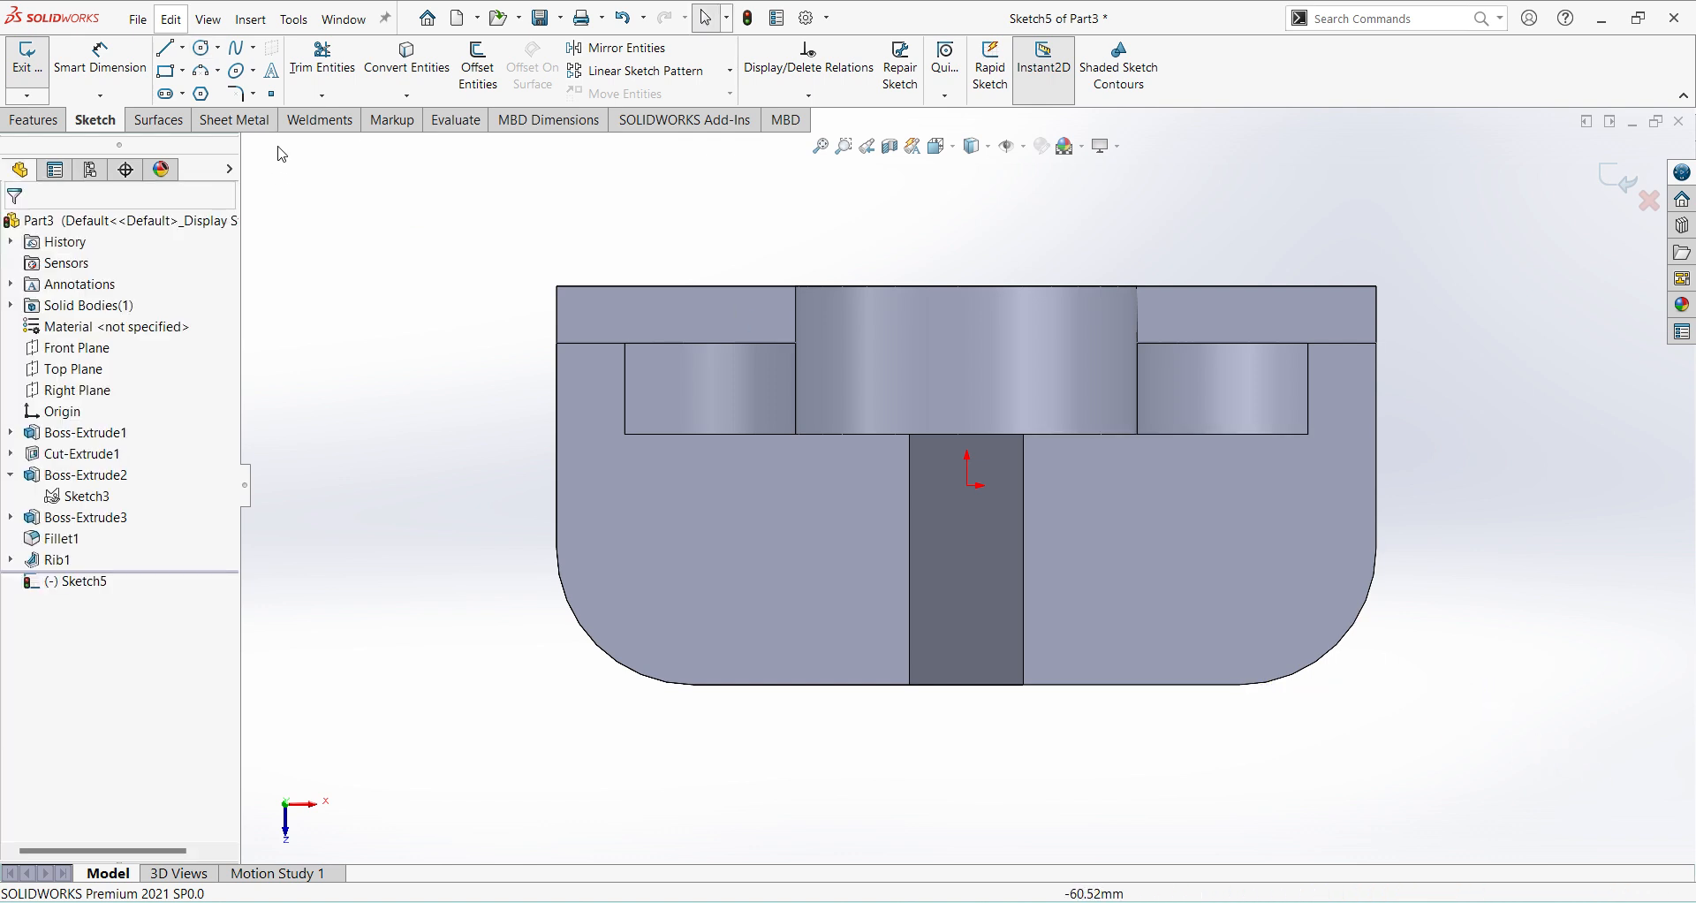
{"action": "left_click", "coordinate": [201, 46]}
{"action": "left_click", "coordinate": [1251, 574]}
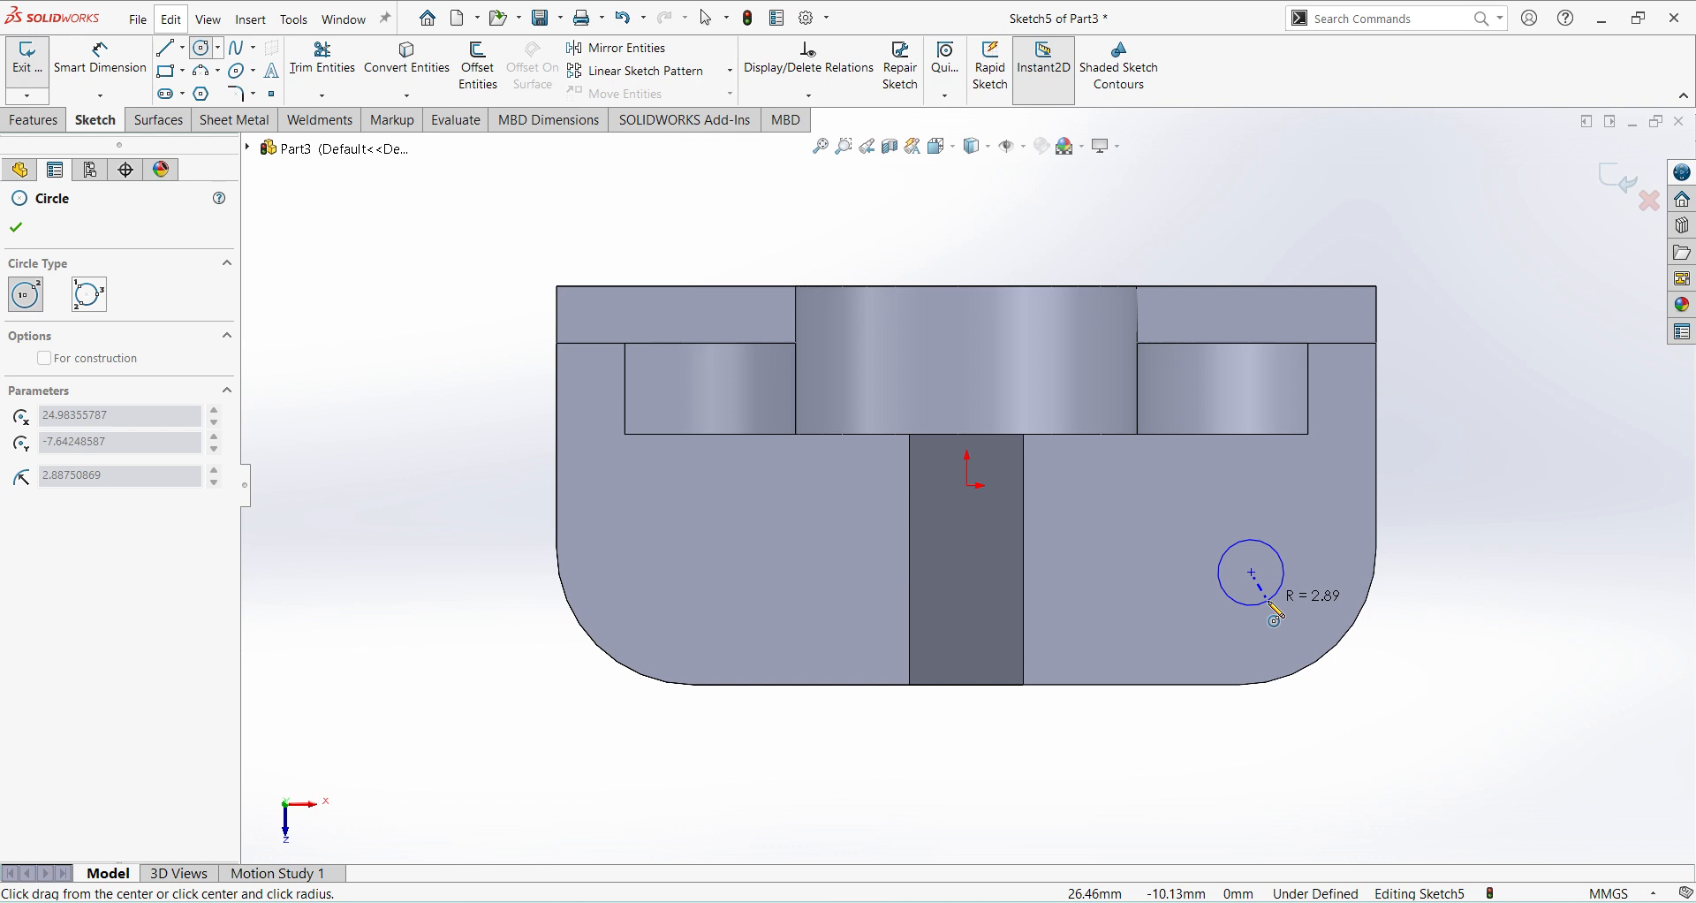
{"action": "key", "text": "Escape"}
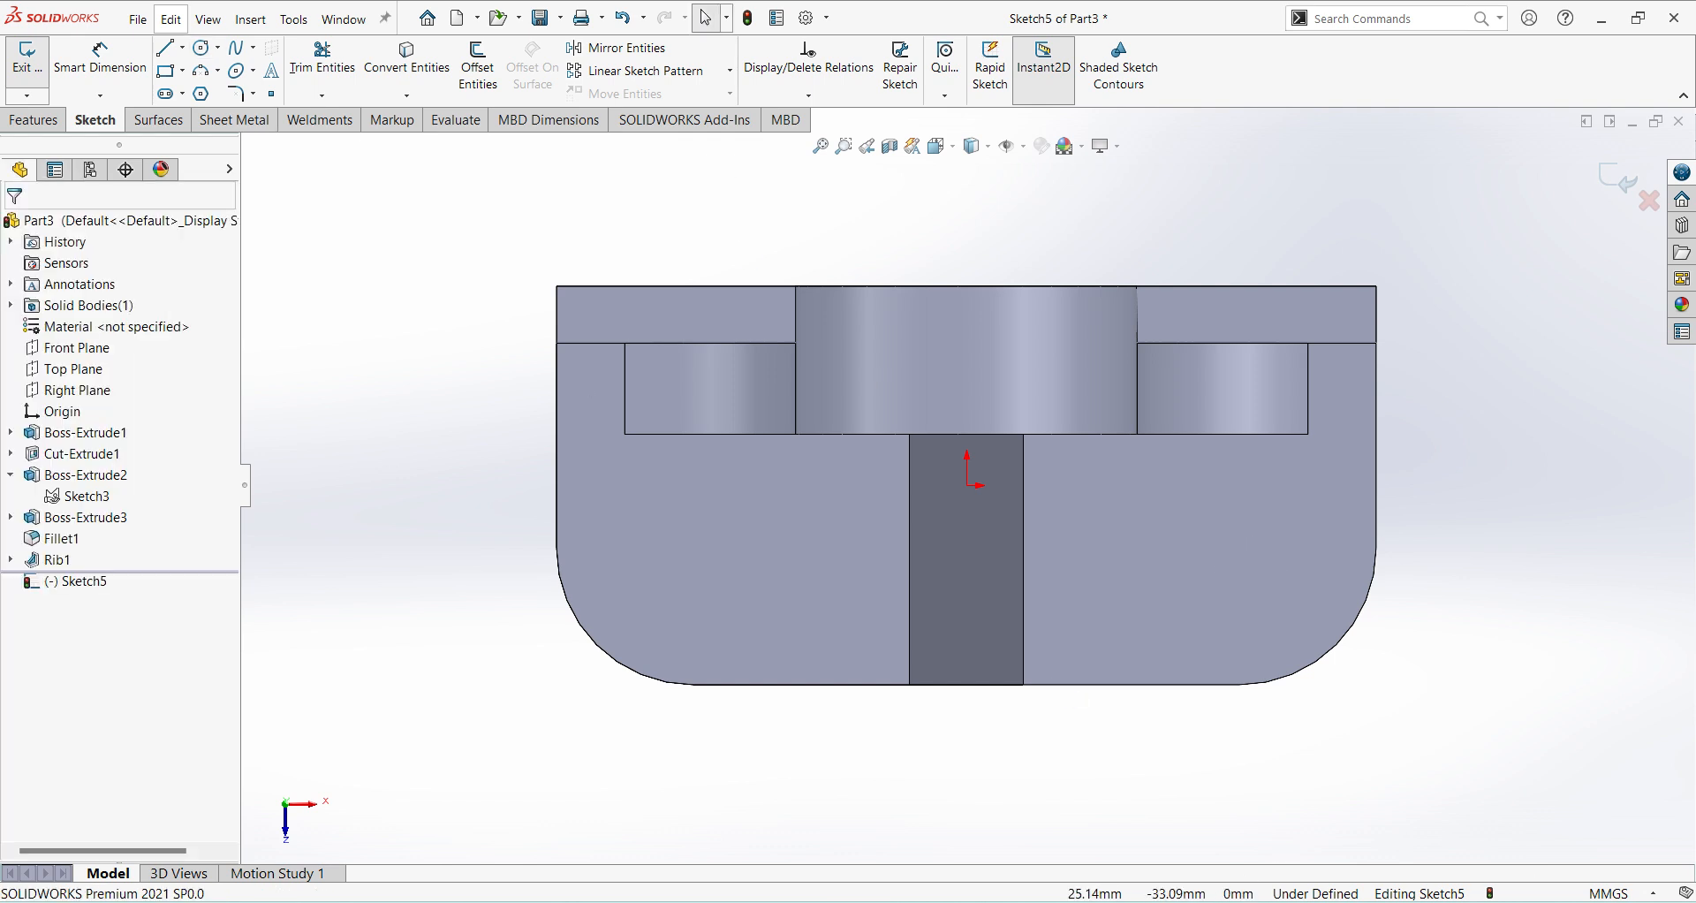
Consult the Ex 56 drawing and sketch two circles about 9 mm and 9.5 mm in diameter, centred on the base's two rounded-corner centres.
{"action": "left_click", "coordinate": [1086, 902]}
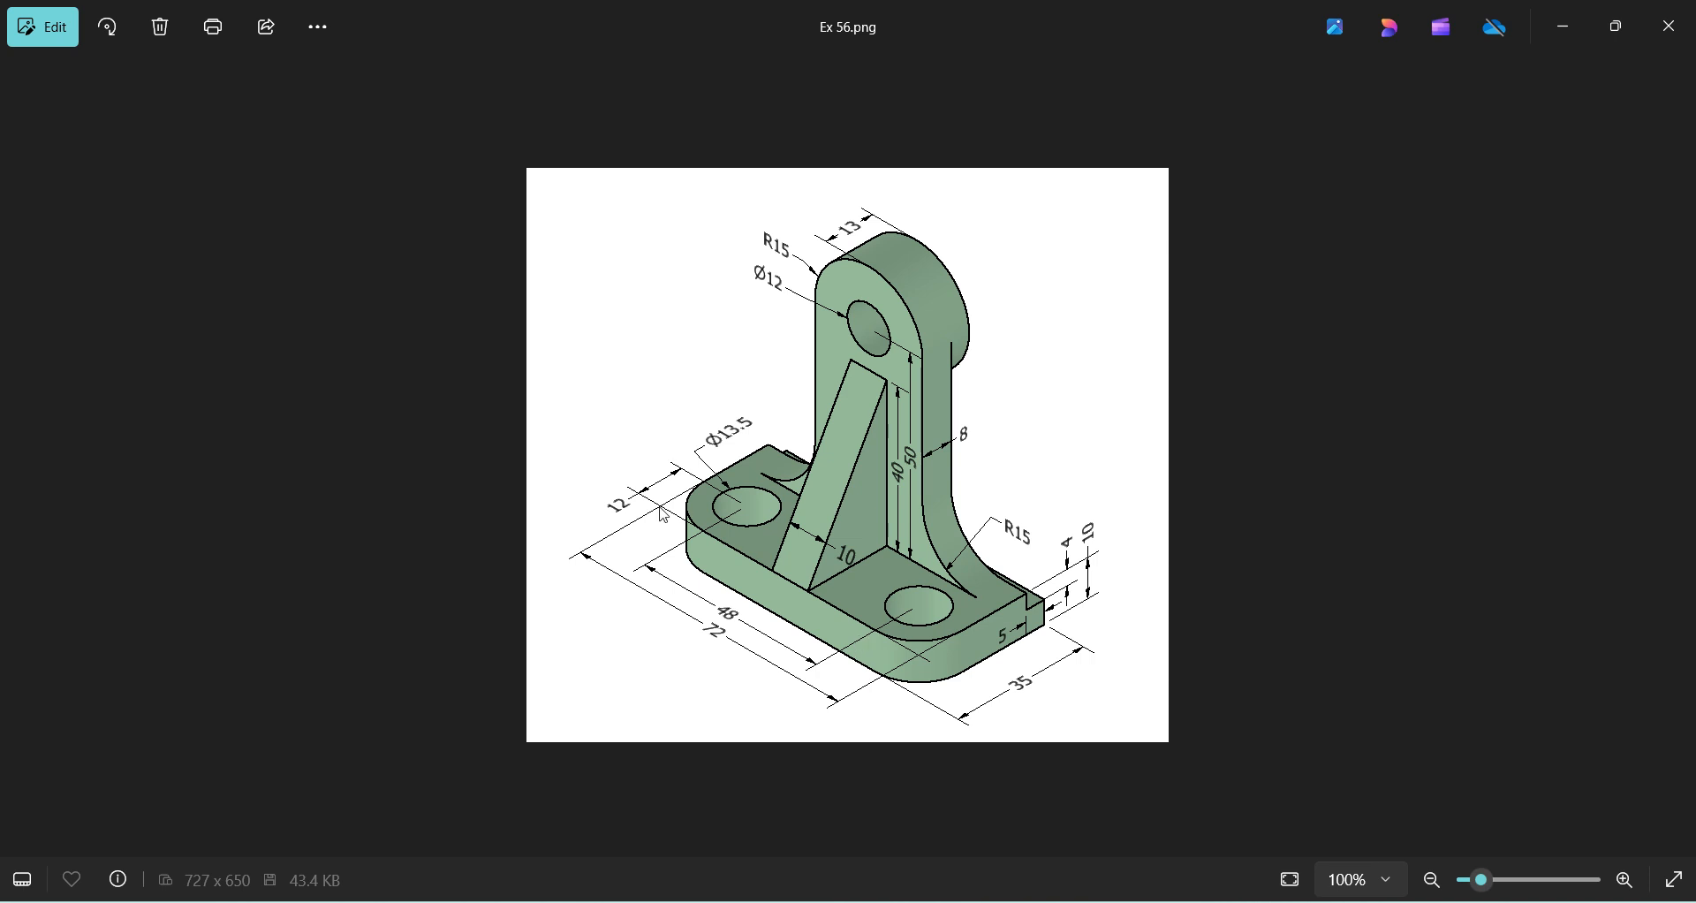
{"action": "key", "text": "alt+Tab"}
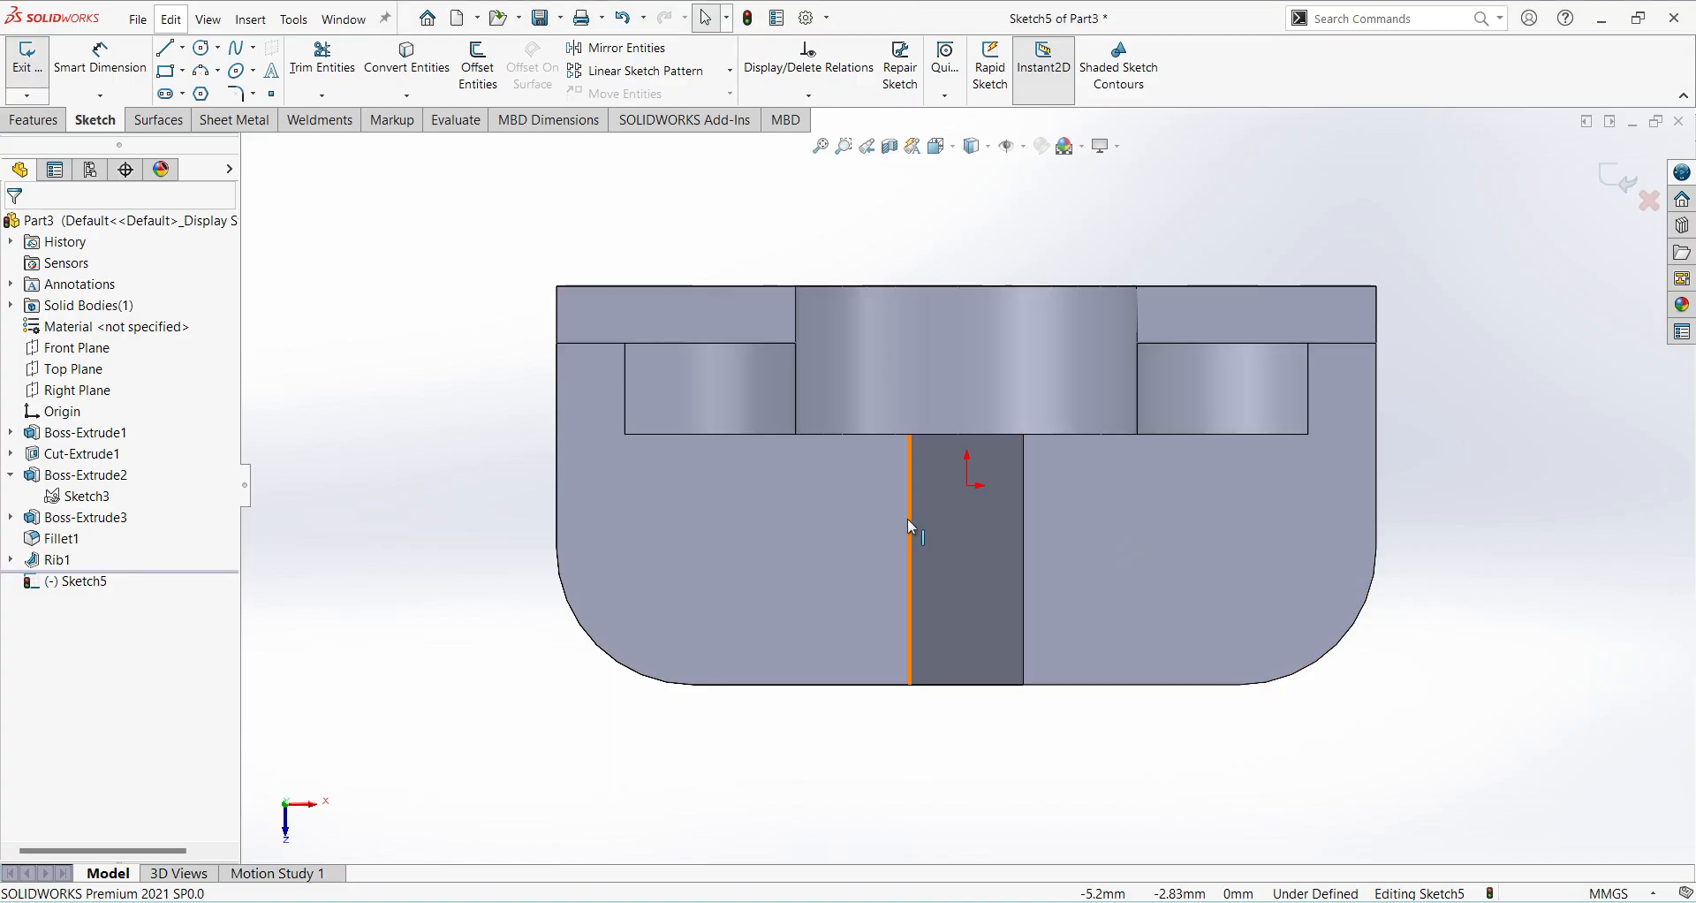
{"action": "left_click", "coordinate": [202, 47]}
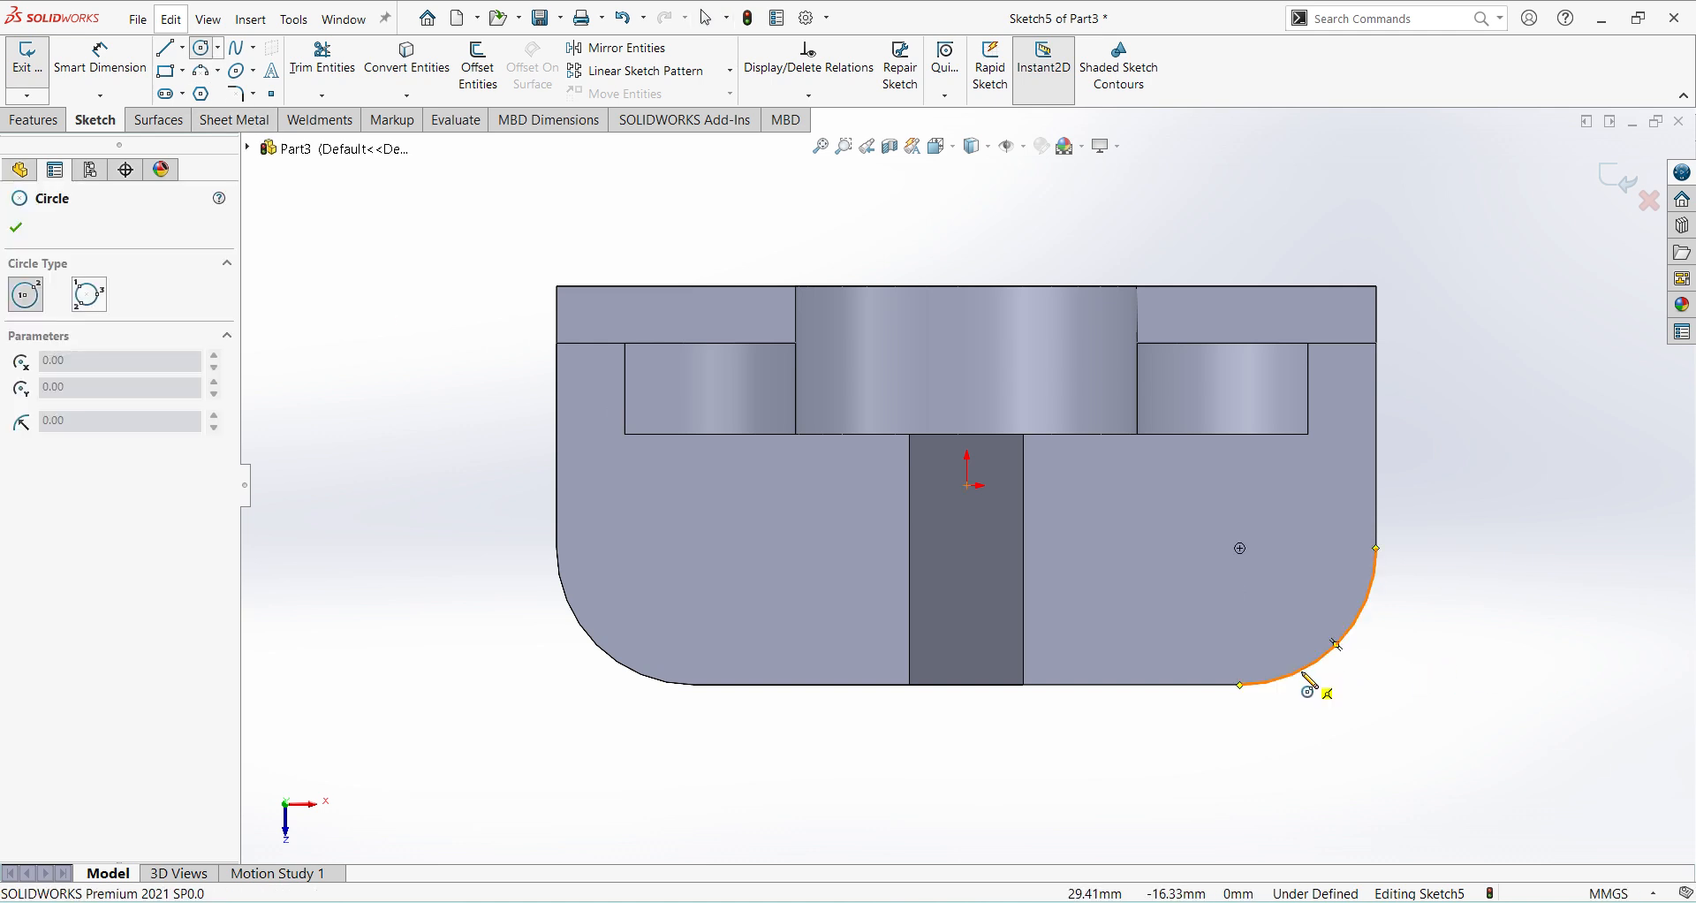
{"action": "left_click", "coordinate": [1240, 549]}
{"action": "left_click", "coordinate": [1276, 588]}
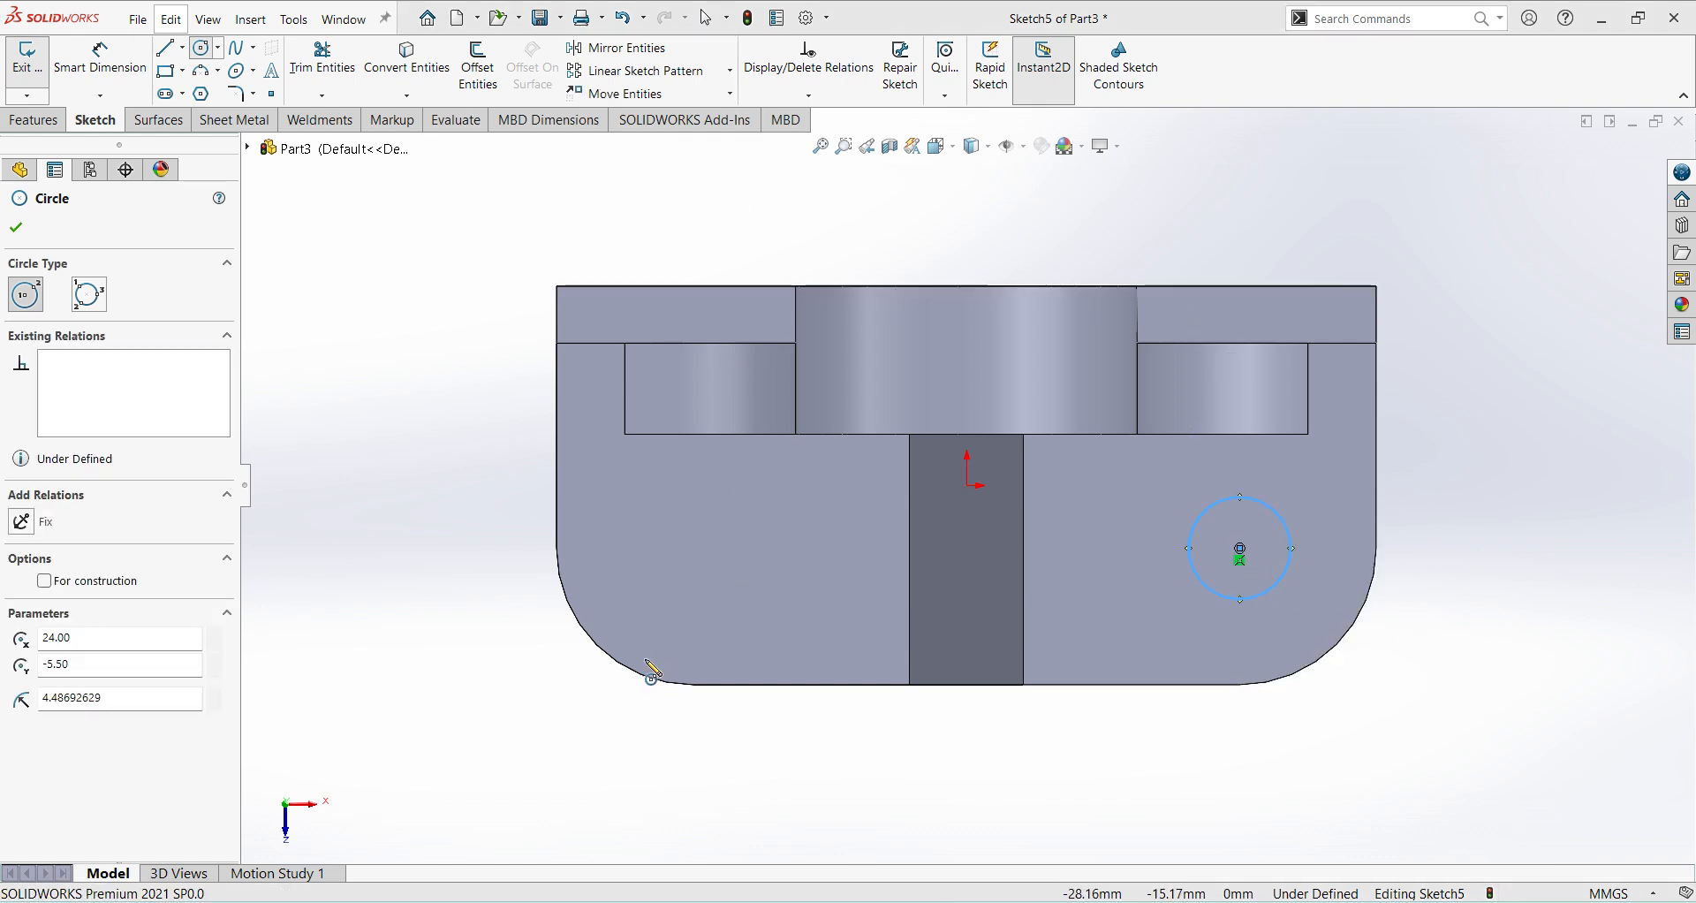
{"action": "left_click", "coordinate": [694, 549]}
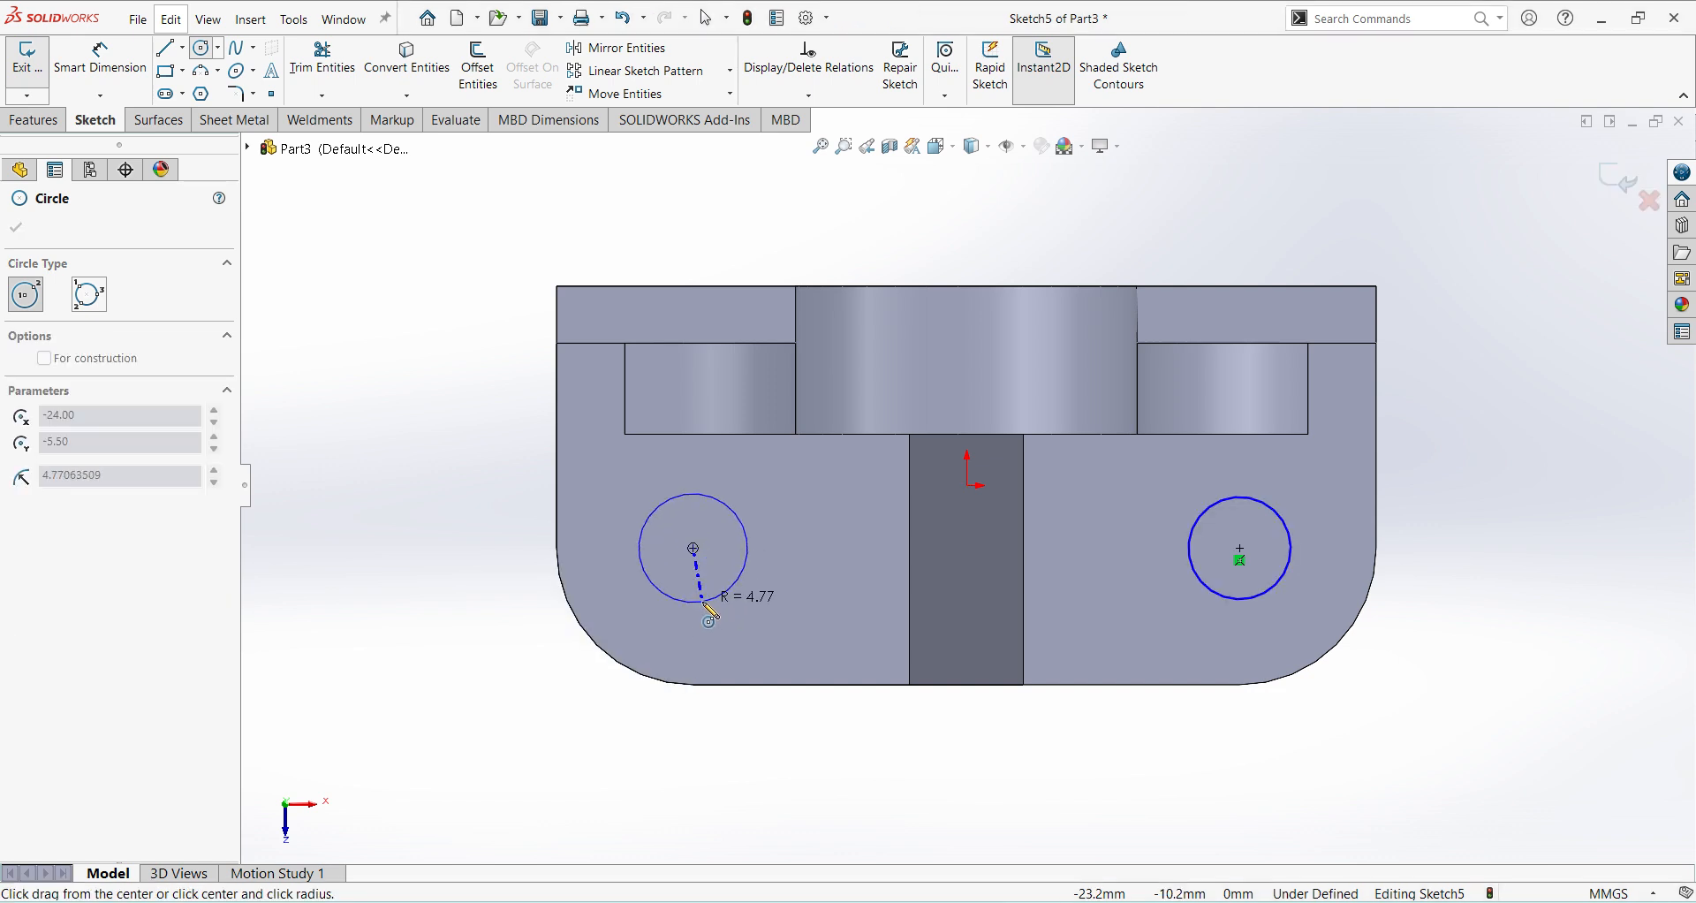
{"action": "left_click", "coordinate": [732, 588]}
{"action": "key", "text": "Escape"}
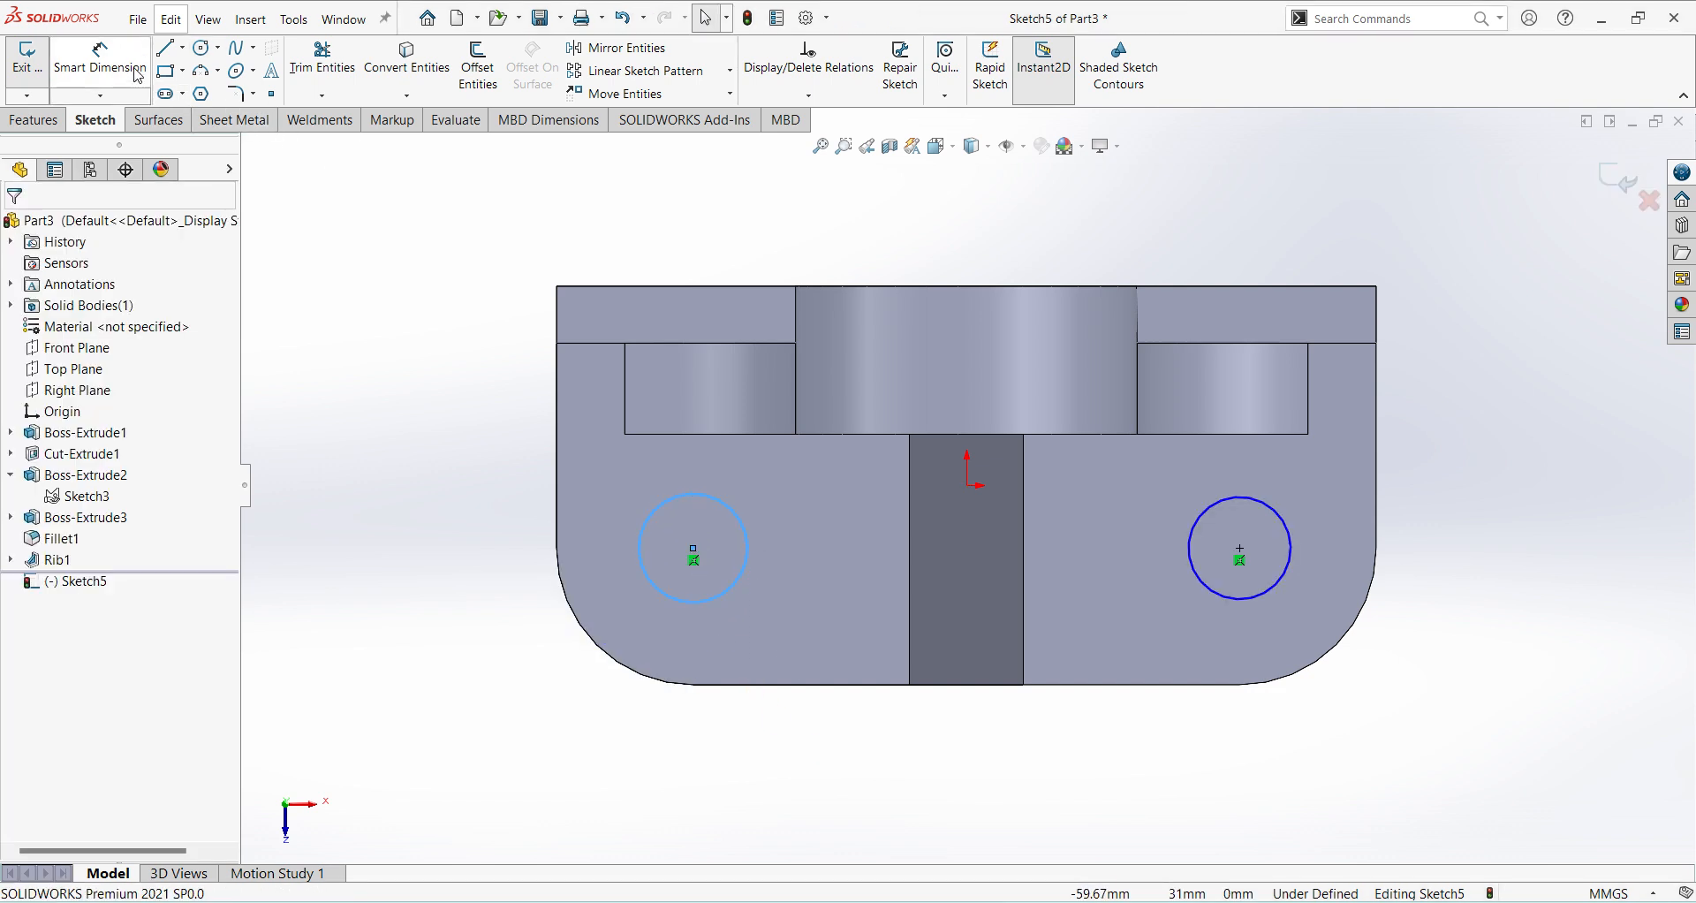
Check the centre-to-centre distance between the two circles with Smart Dimension, without placing a dimension.
{"action": "left_click", "coordinate": [103, 58]}
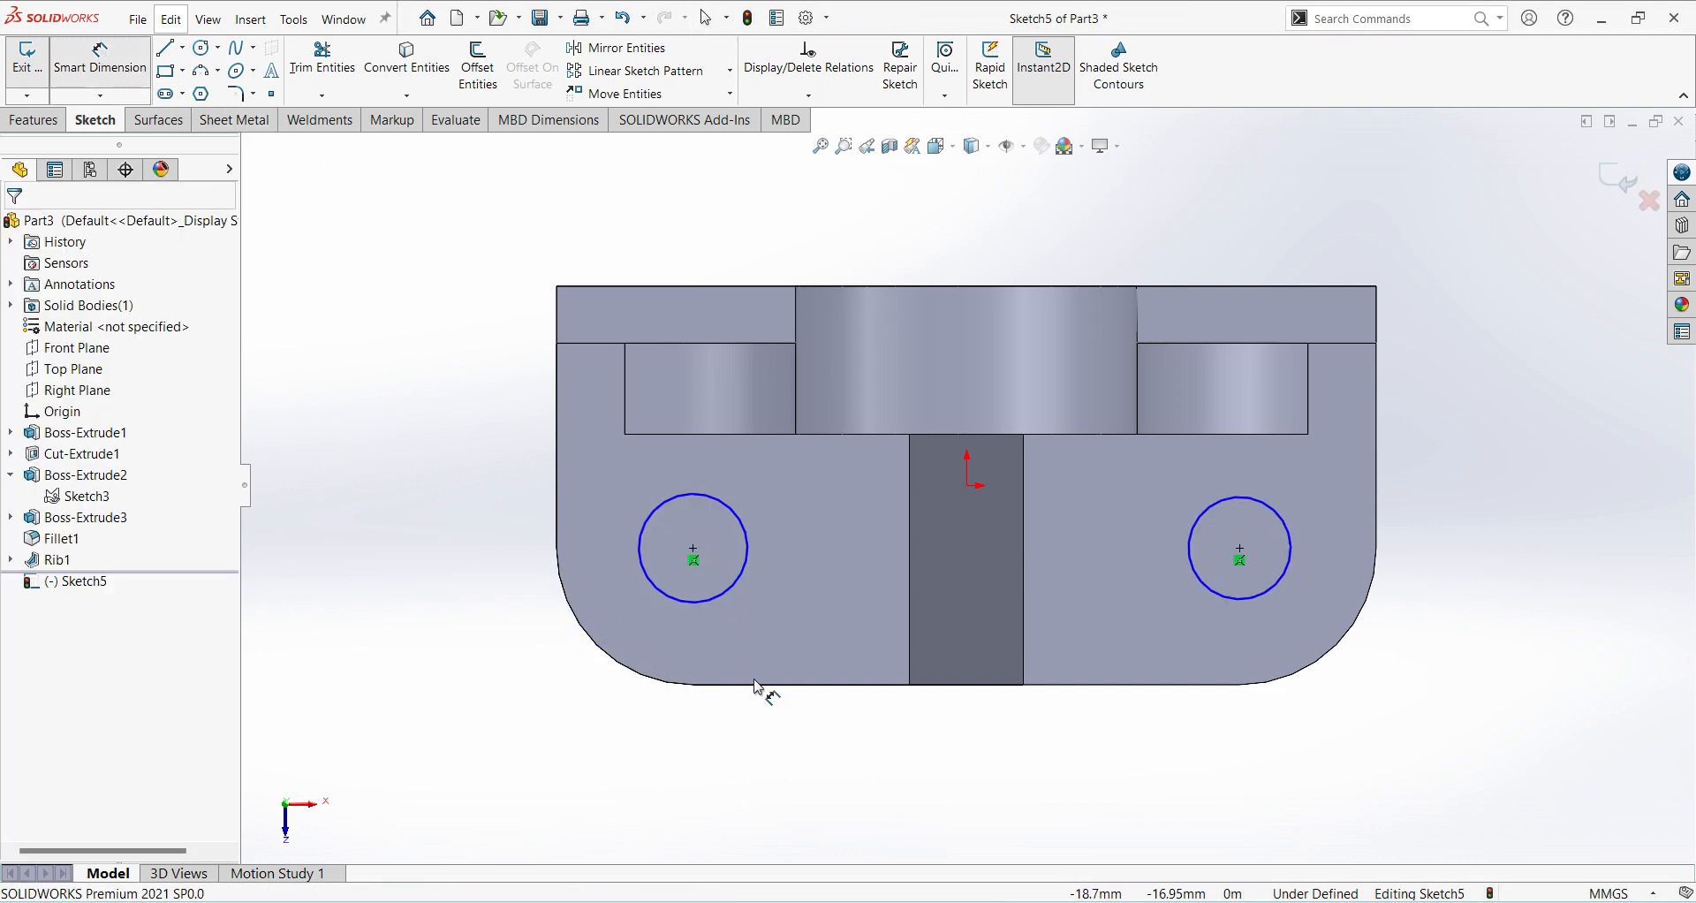
{"action": "left_click", "coordinate": [694, 549]}
{"action": "left_click", "coordinate": [1241, 548]}
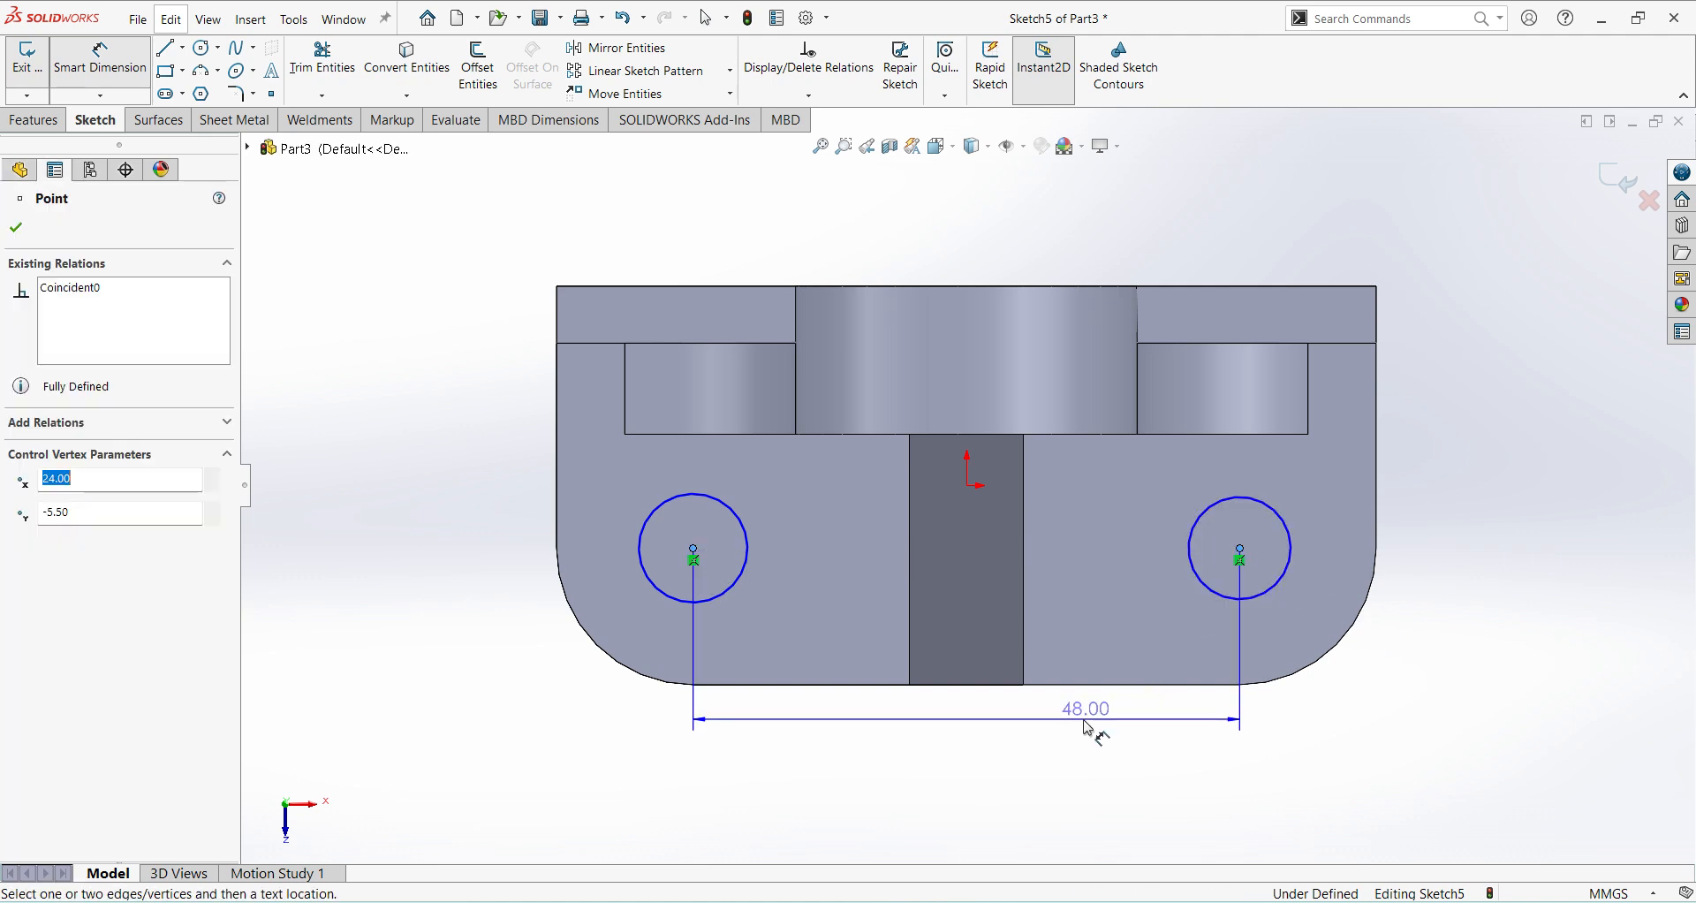
{"action": "key", "text": "Escape"}
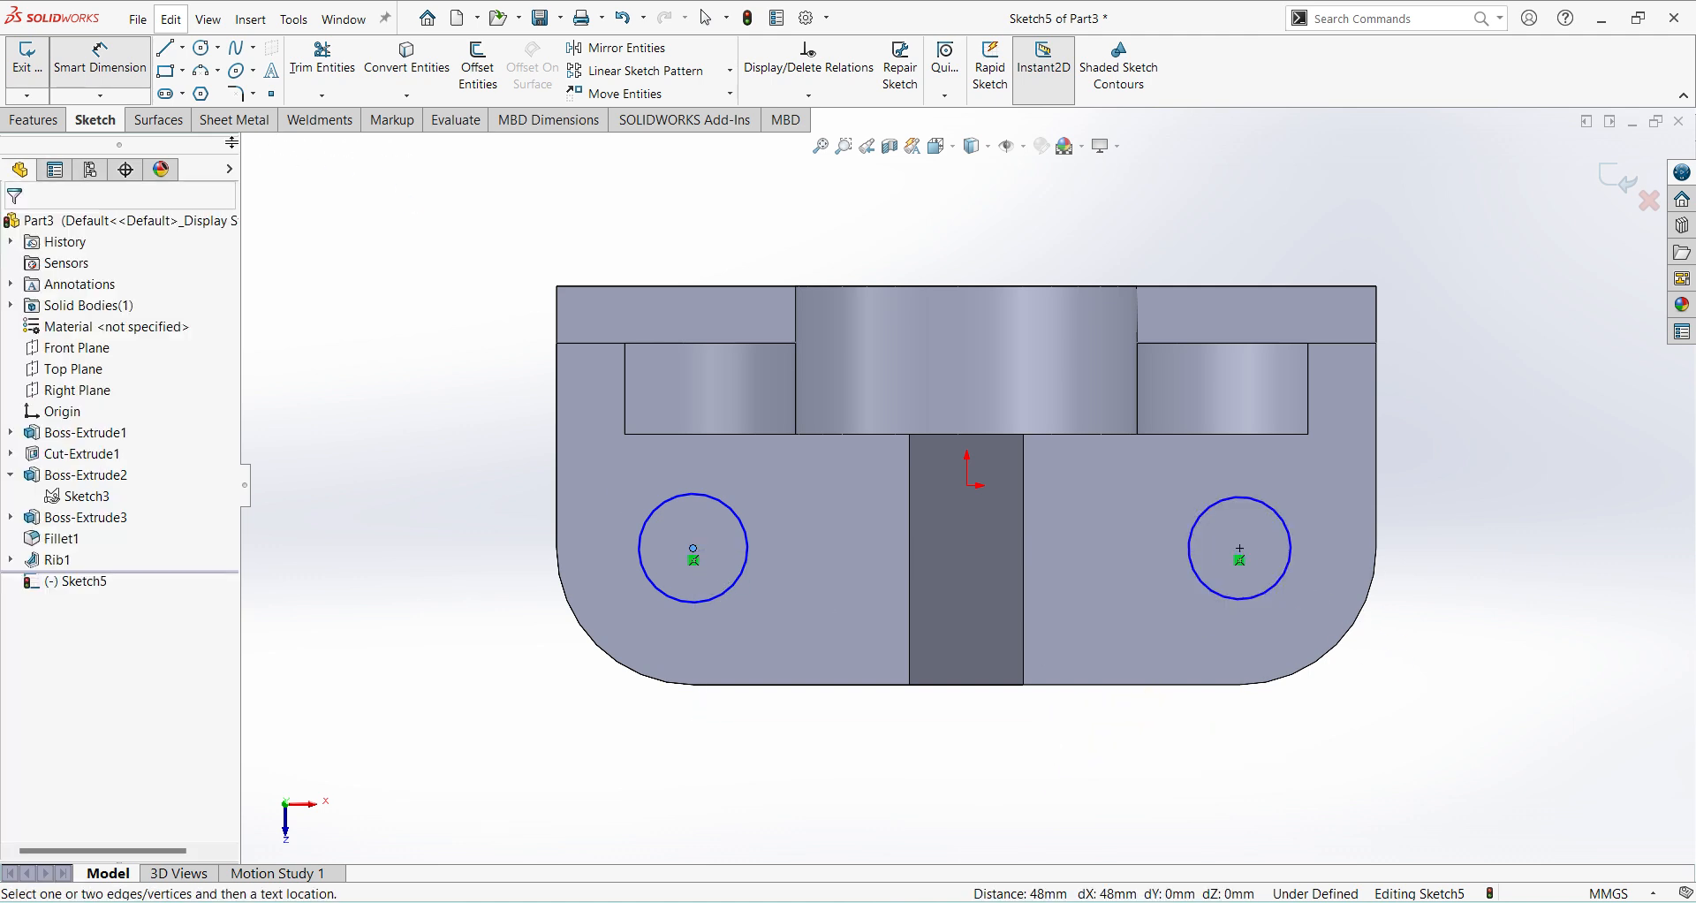
{"action": "left_click", "coordinate": [1293, 556]}
{"action": "key", "text": "Escape"}
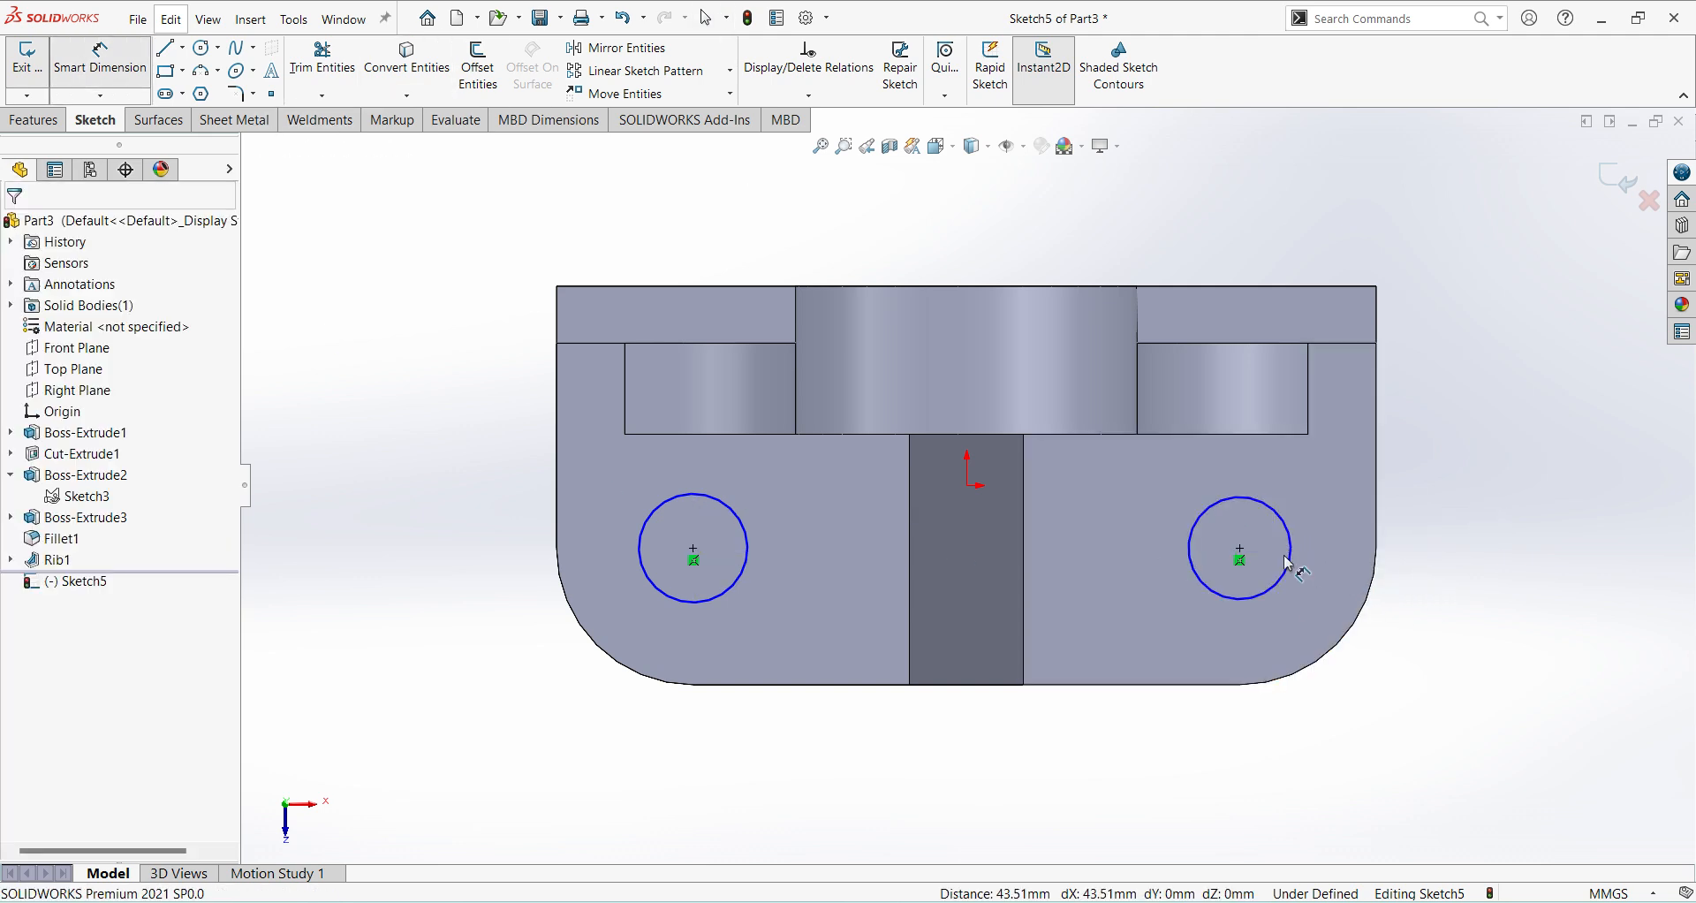
Dimension both circles to 13.5 mm diameter and finish the sketch.
{"action": "left_click", "coordinate": [1293, 568]}
{"action": "left_click", "coordinate": [1383, 553]}
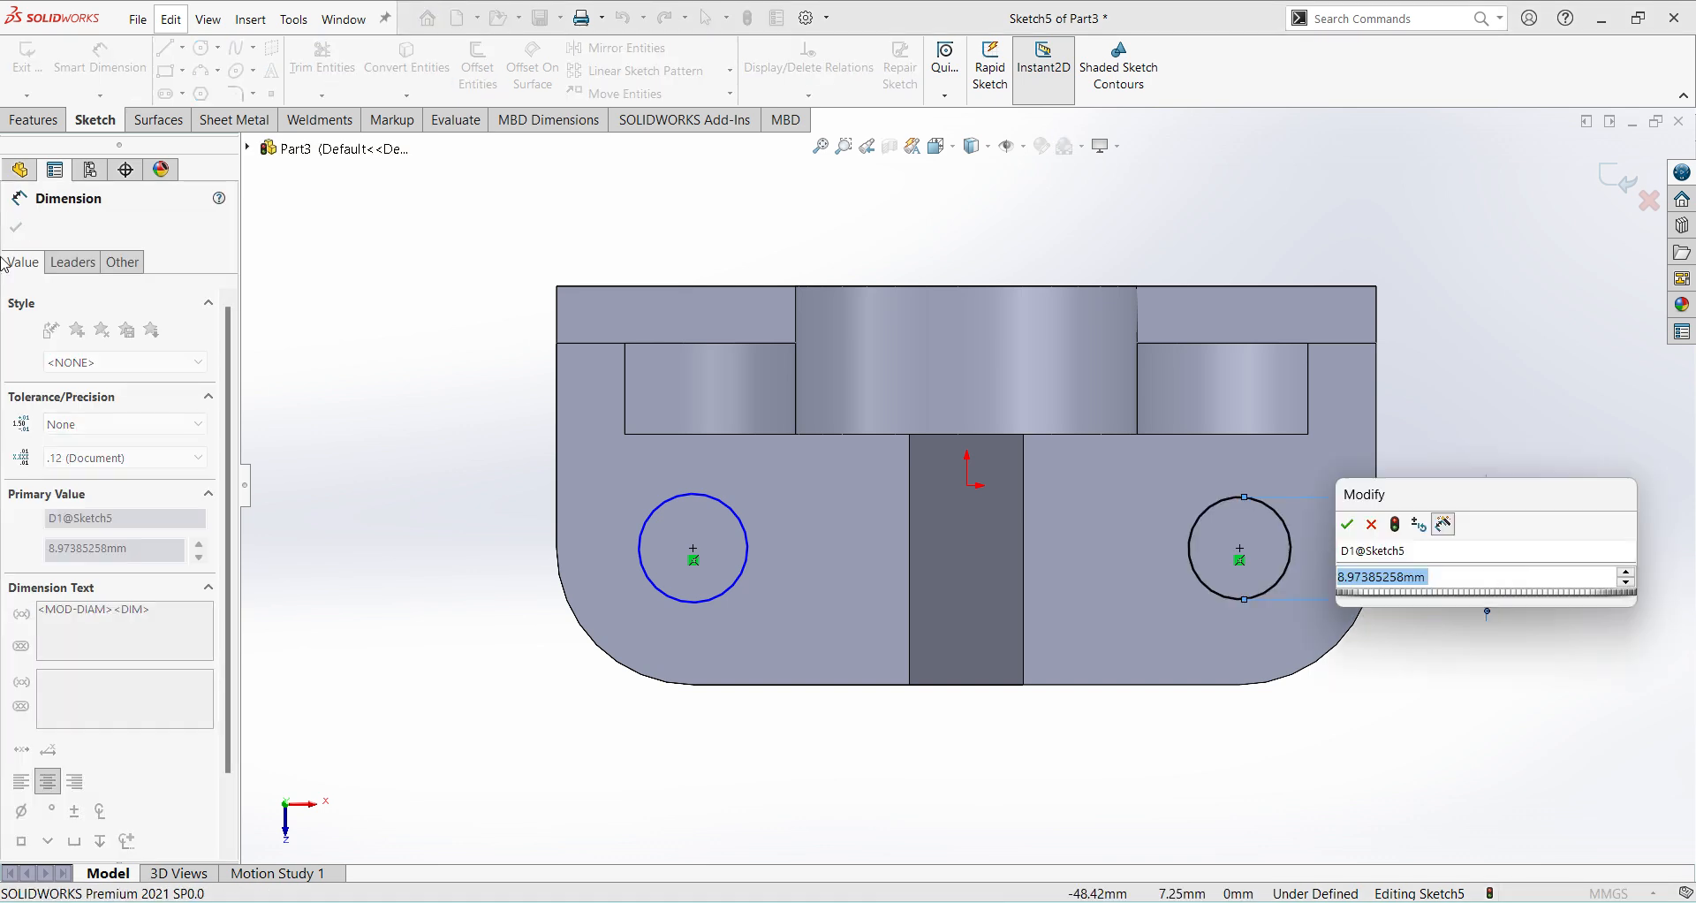
{"action": "type", "text": "13.5"}
{"action": "key", "text": "Return"}
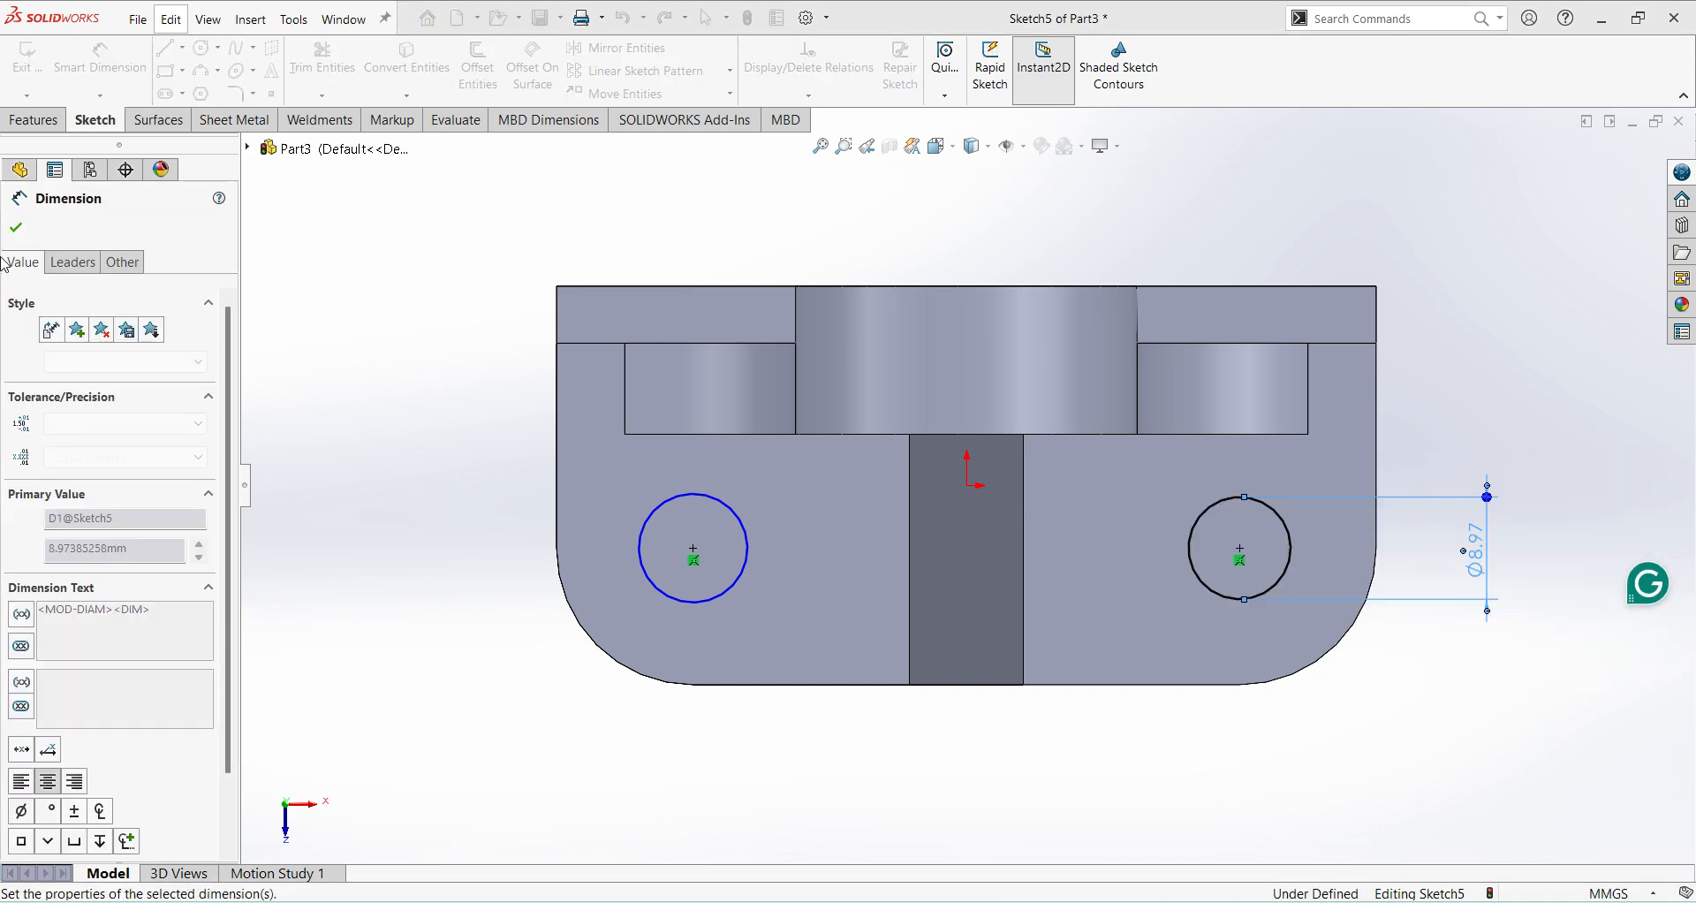
{"action": "left_click", "coordinate": [749, 562]}
{"action": "left_click", "coordinate": [752, 753]}
{"action": "type", "text": "13.5"}
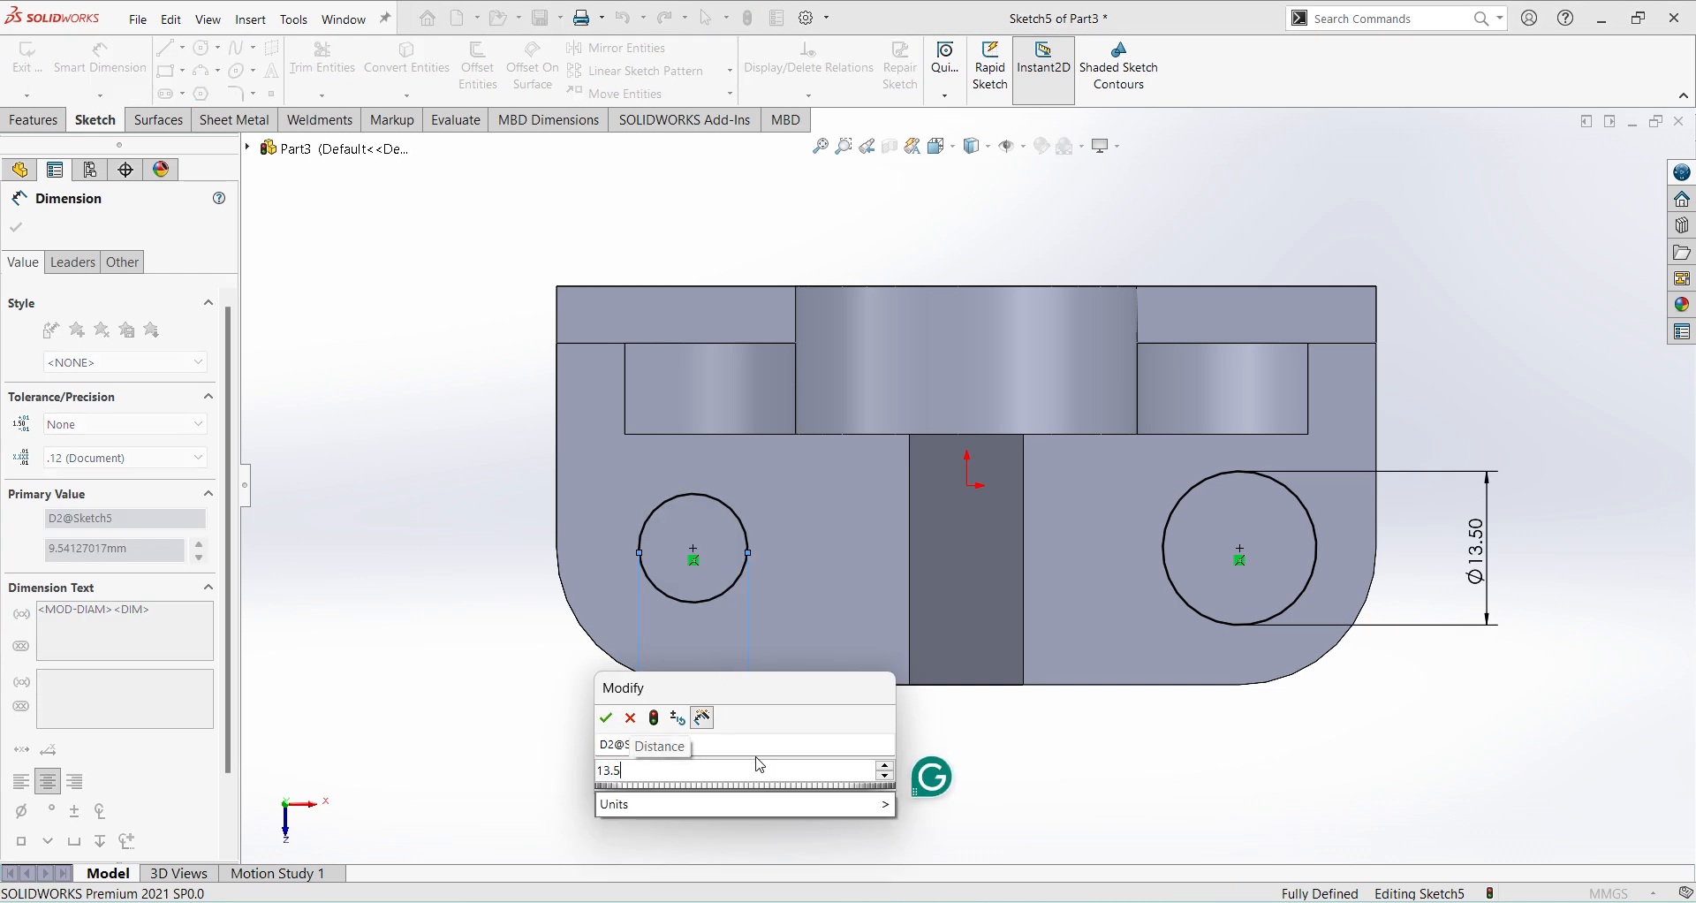
{"action": "key", "text": "Return"}
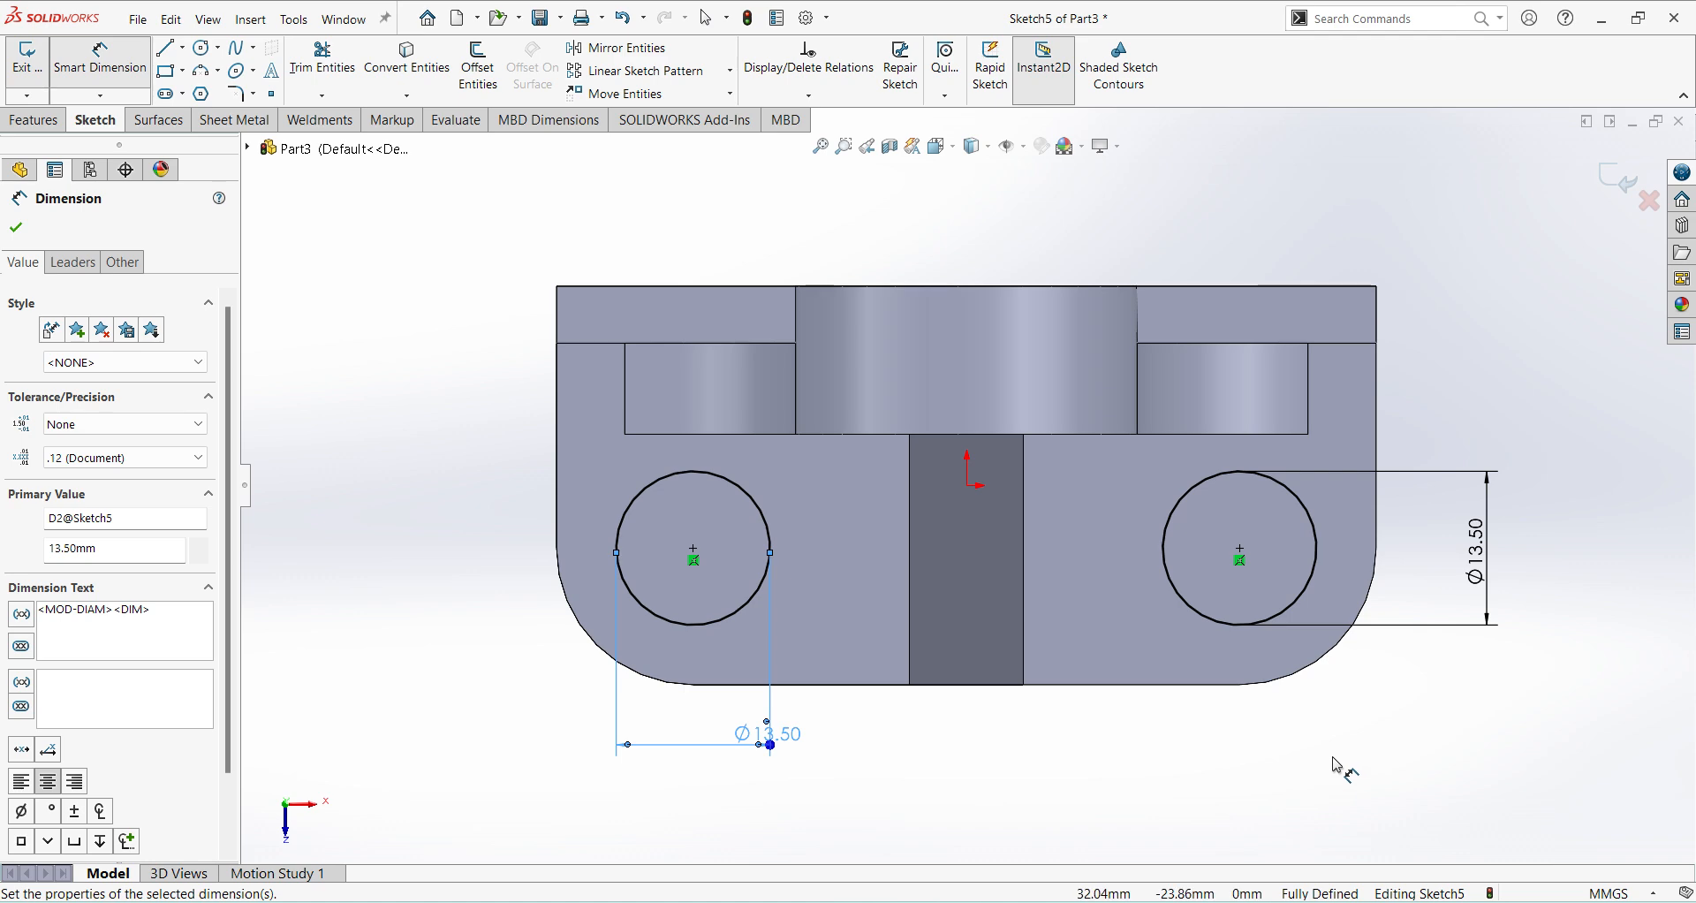
{"action": "left_click", "coordinate": [1618, 186]}
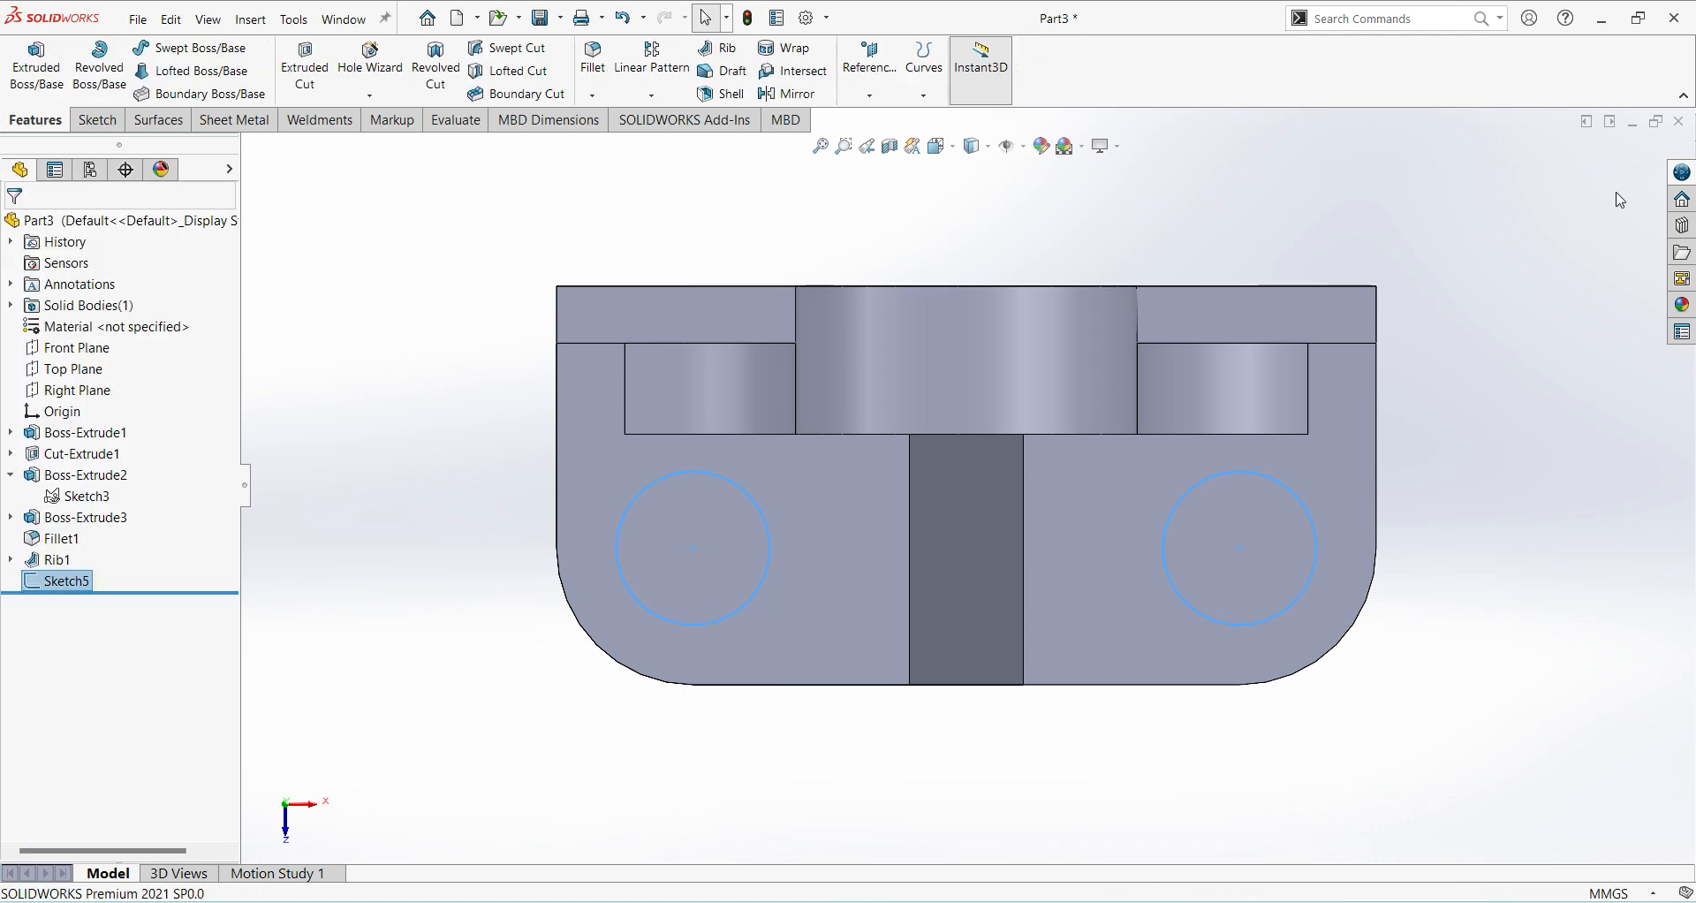
Cut the two circles through the base with an Extruded Cut set to Through All.
{"action": "left_click", "coordinate": [304, 67]}
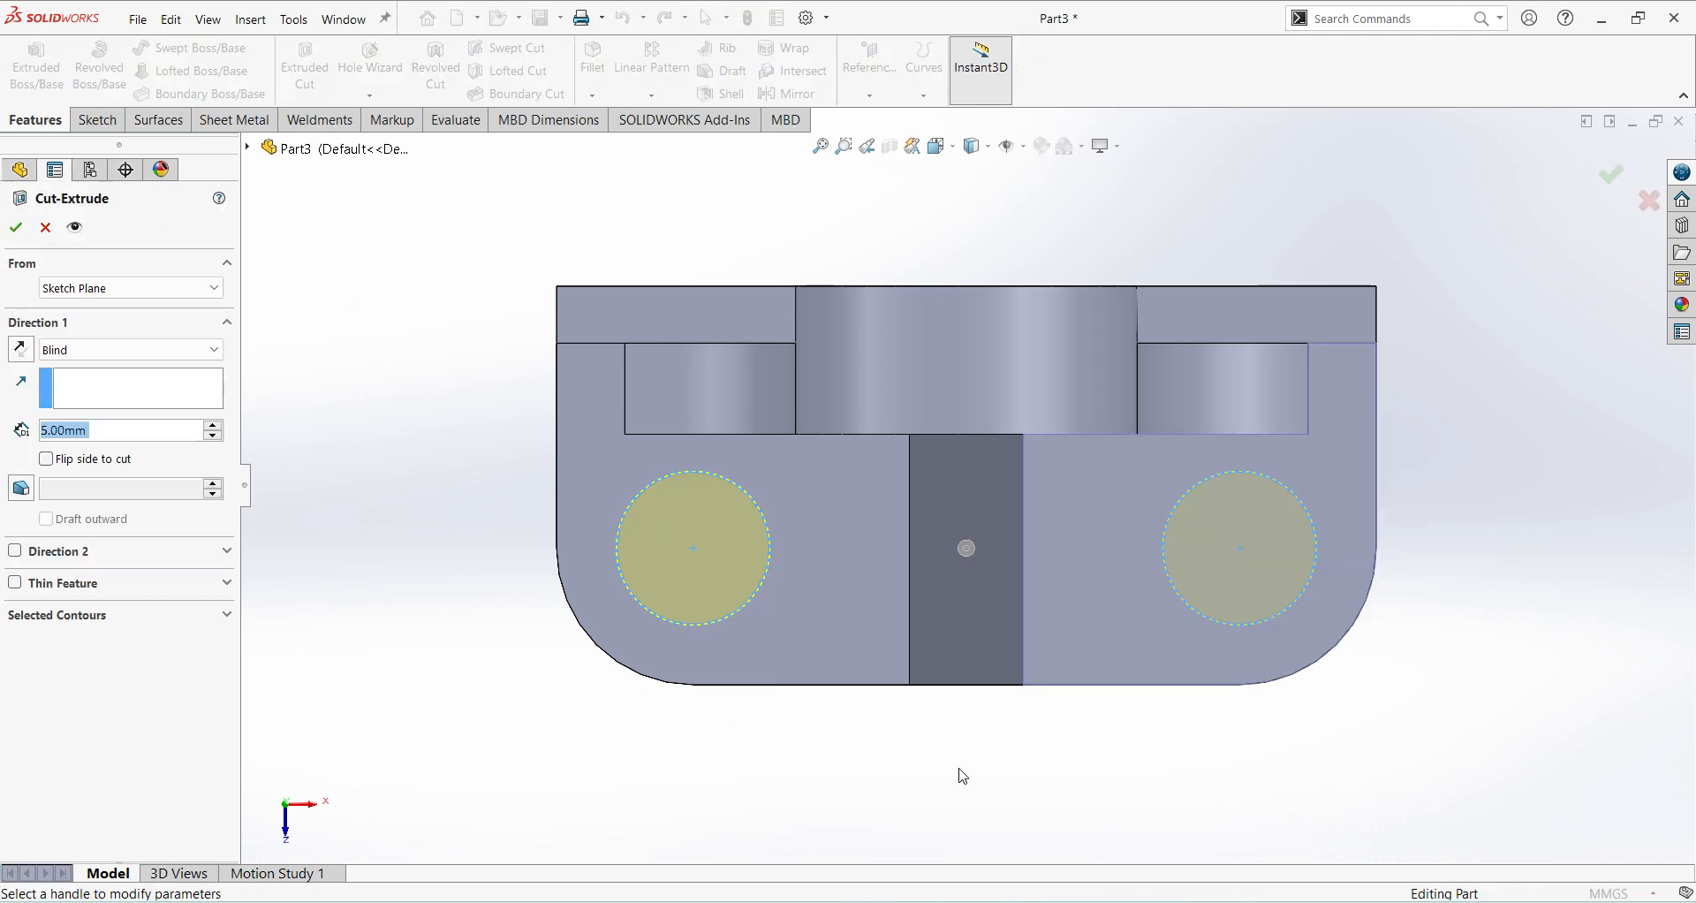
{"action": "middle_click_drag", "start_coordinate": [958, 769], "coordinate": [922, 422]}
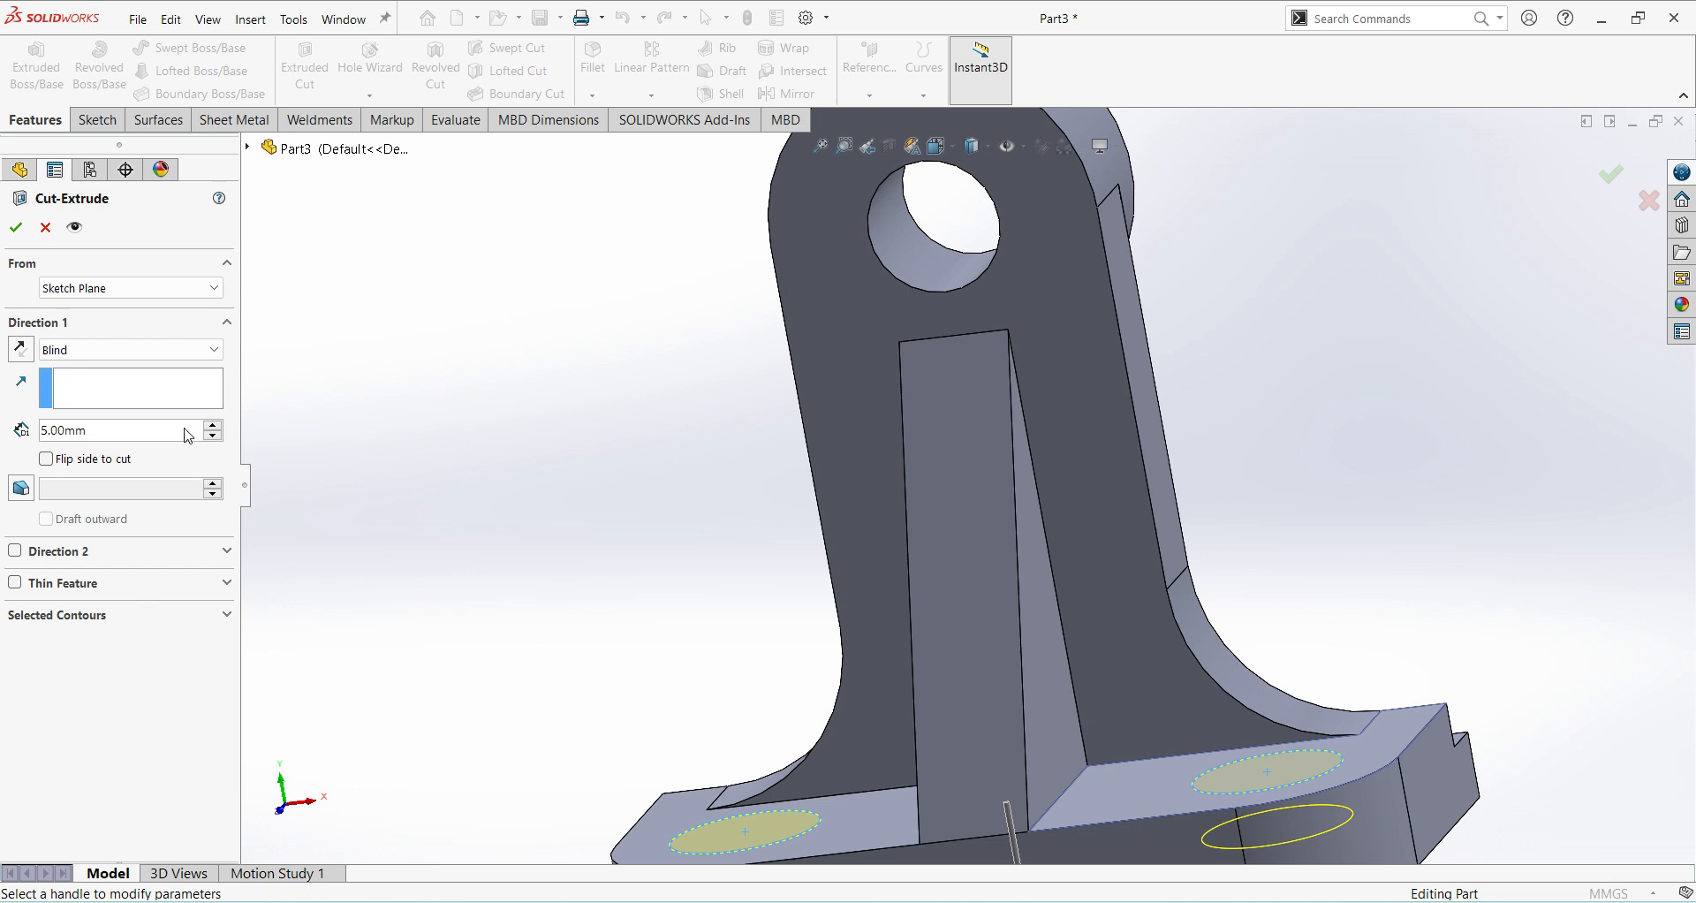
{"action": "left_click", "coordinate": [188, 350]}
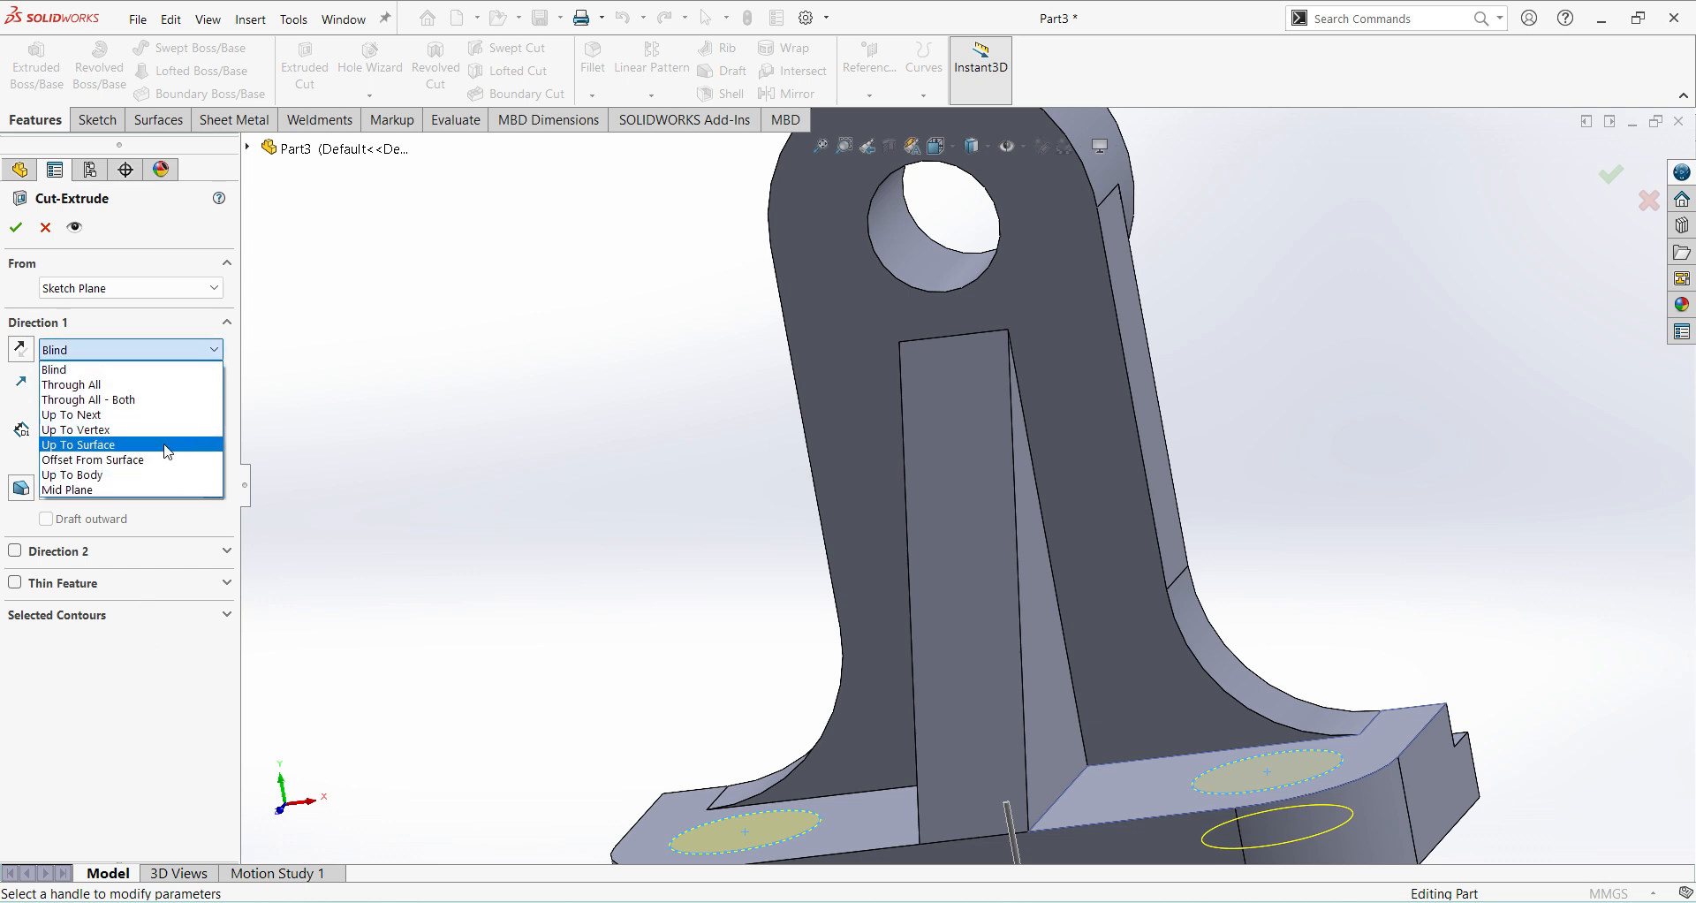
{"action": "left_click", "coordinate": [150, 385]}
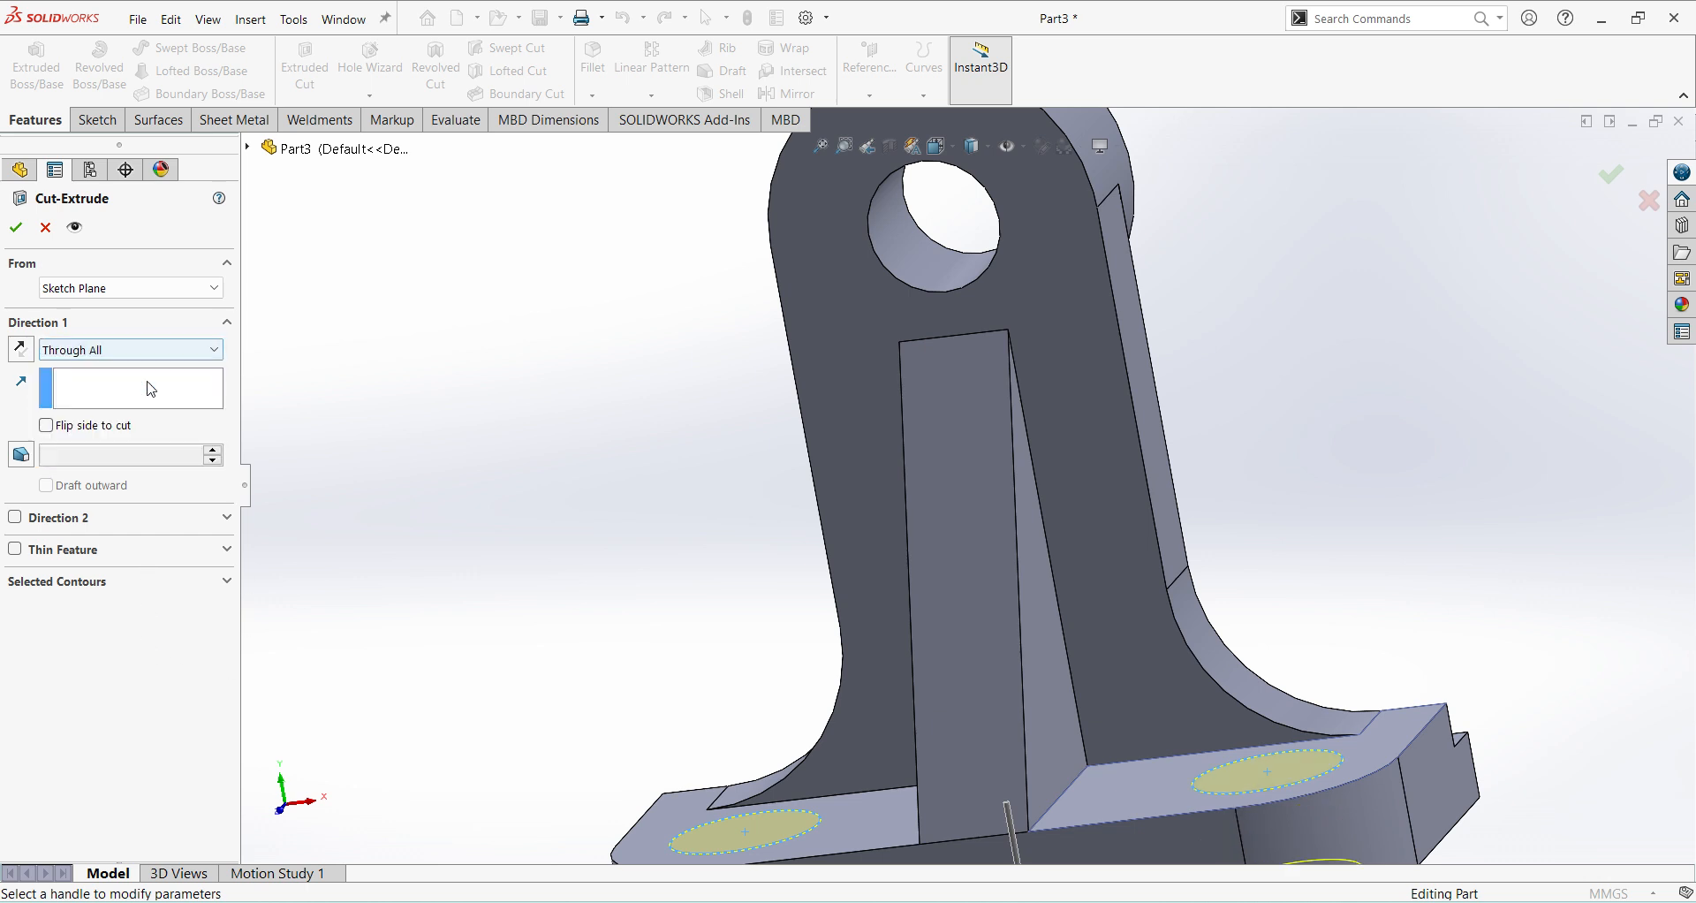
{"action": "left_click", "coordinate": [15, 227]}
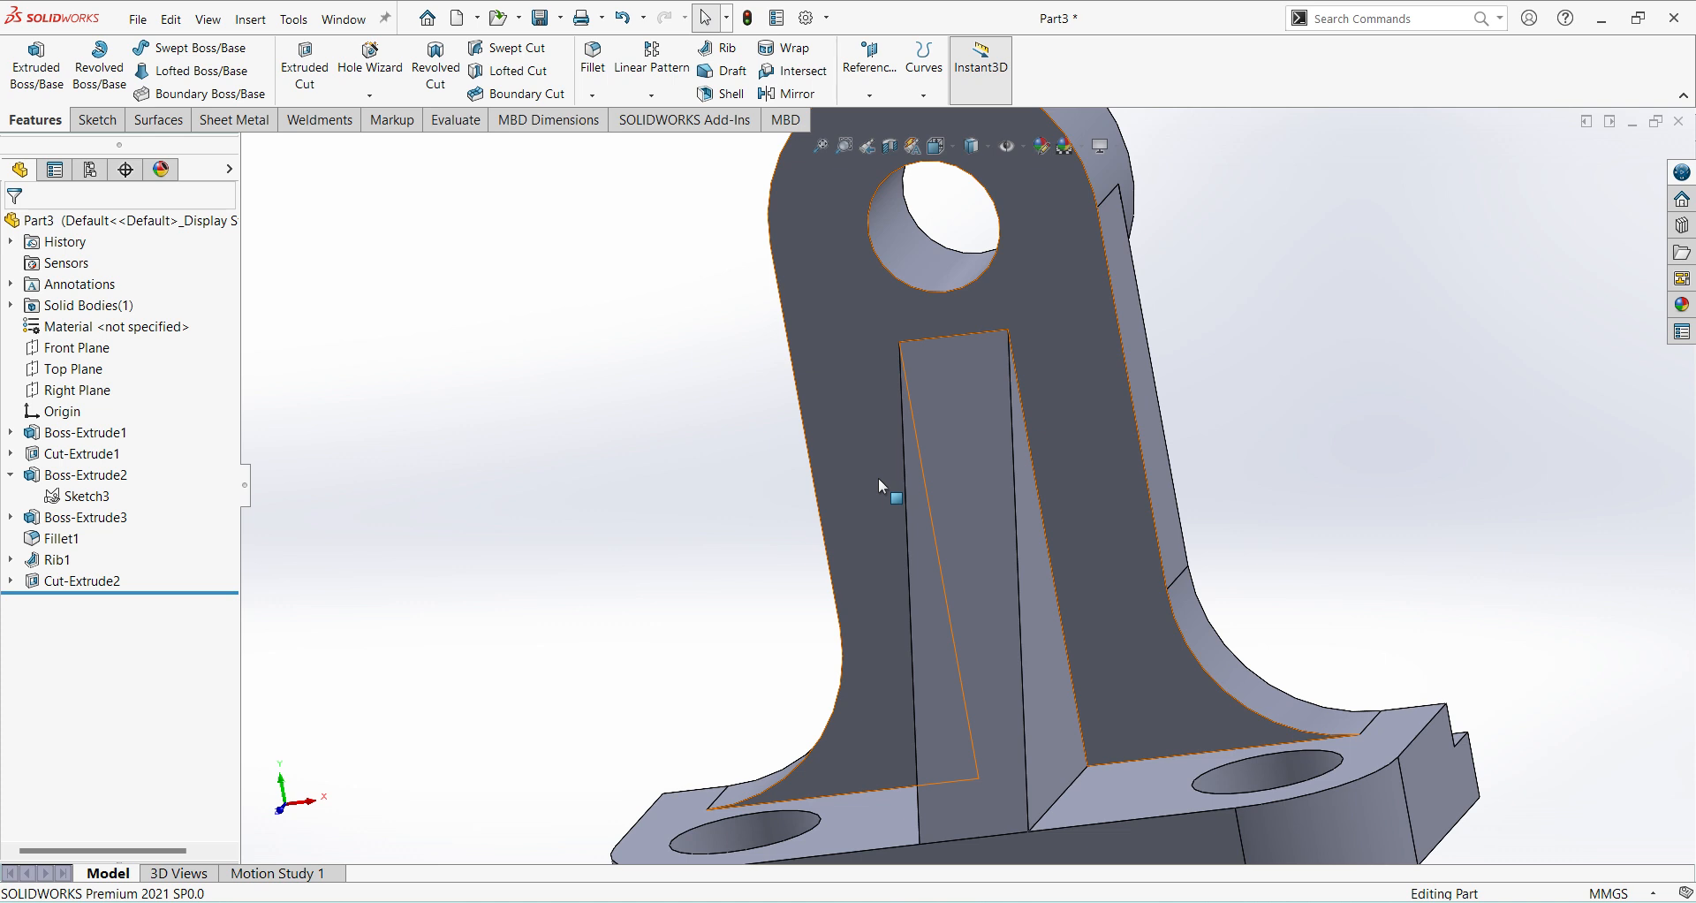
Compare the bracket in isometric view with the Ex 56 drawing placed beside it, and return to the model.
{"action": "key", "text": "ctrl+7"}
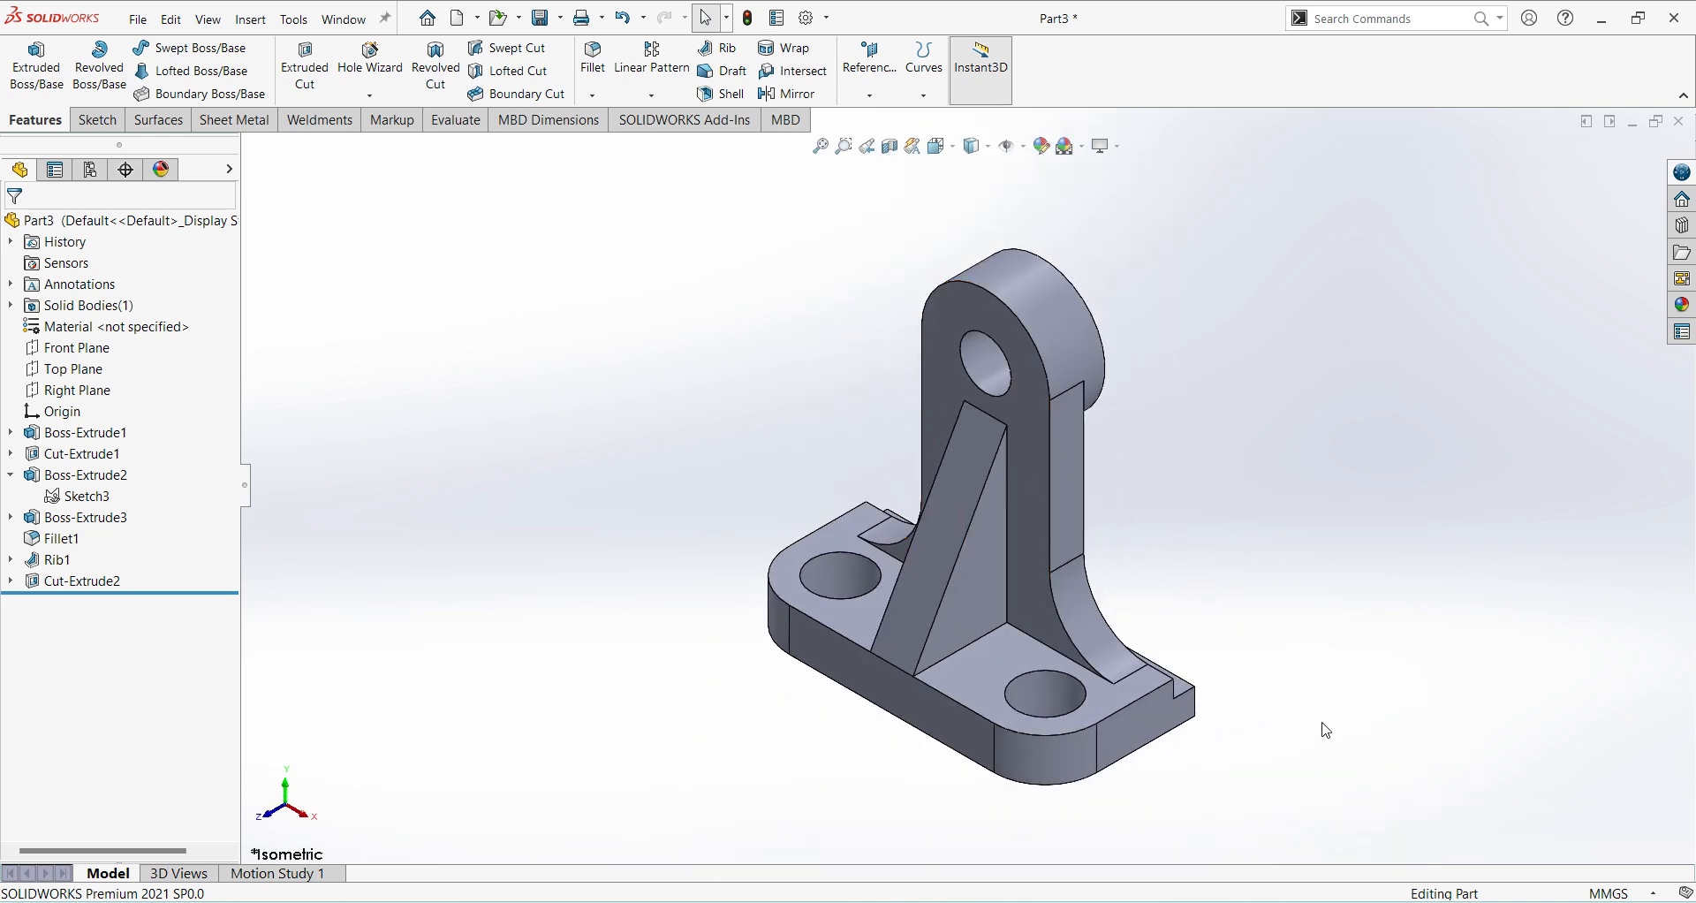
{"action": "middle_click_drag", "start_coordinate": [1319, 688], "coordinate": [848, 596], "text": "ctrl"}
{"action": "scroll", "coordinate": [848, 595], "scroll_direction": "down", "scroll_amount": 2}
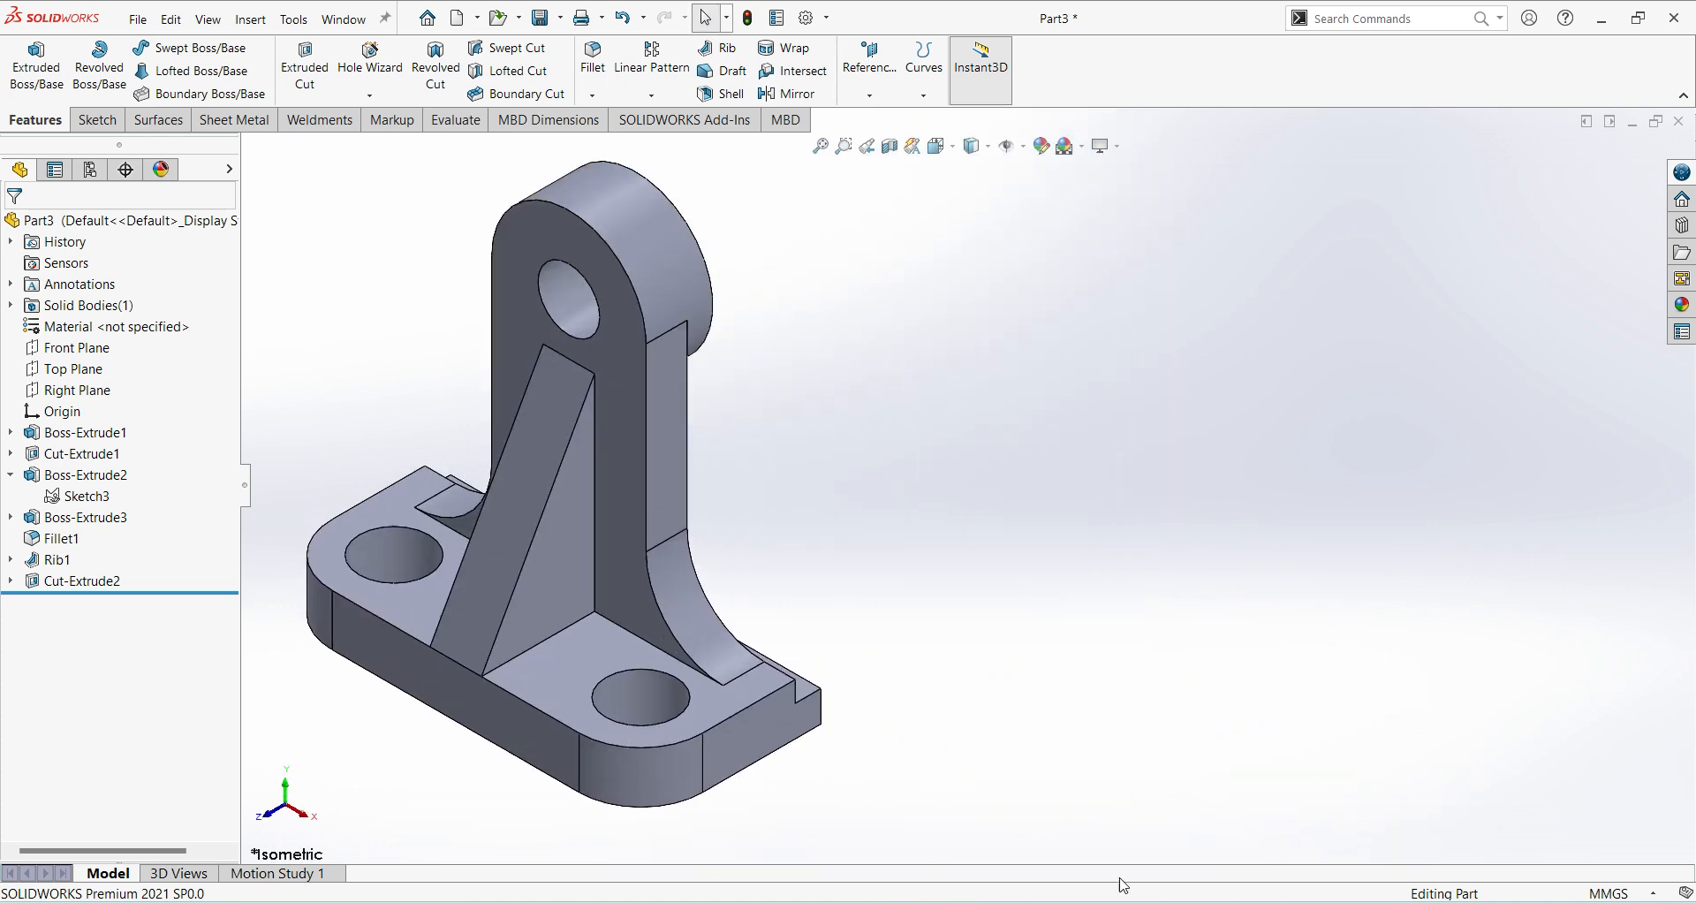
{"action": "key", "text": "alt+Tab"}
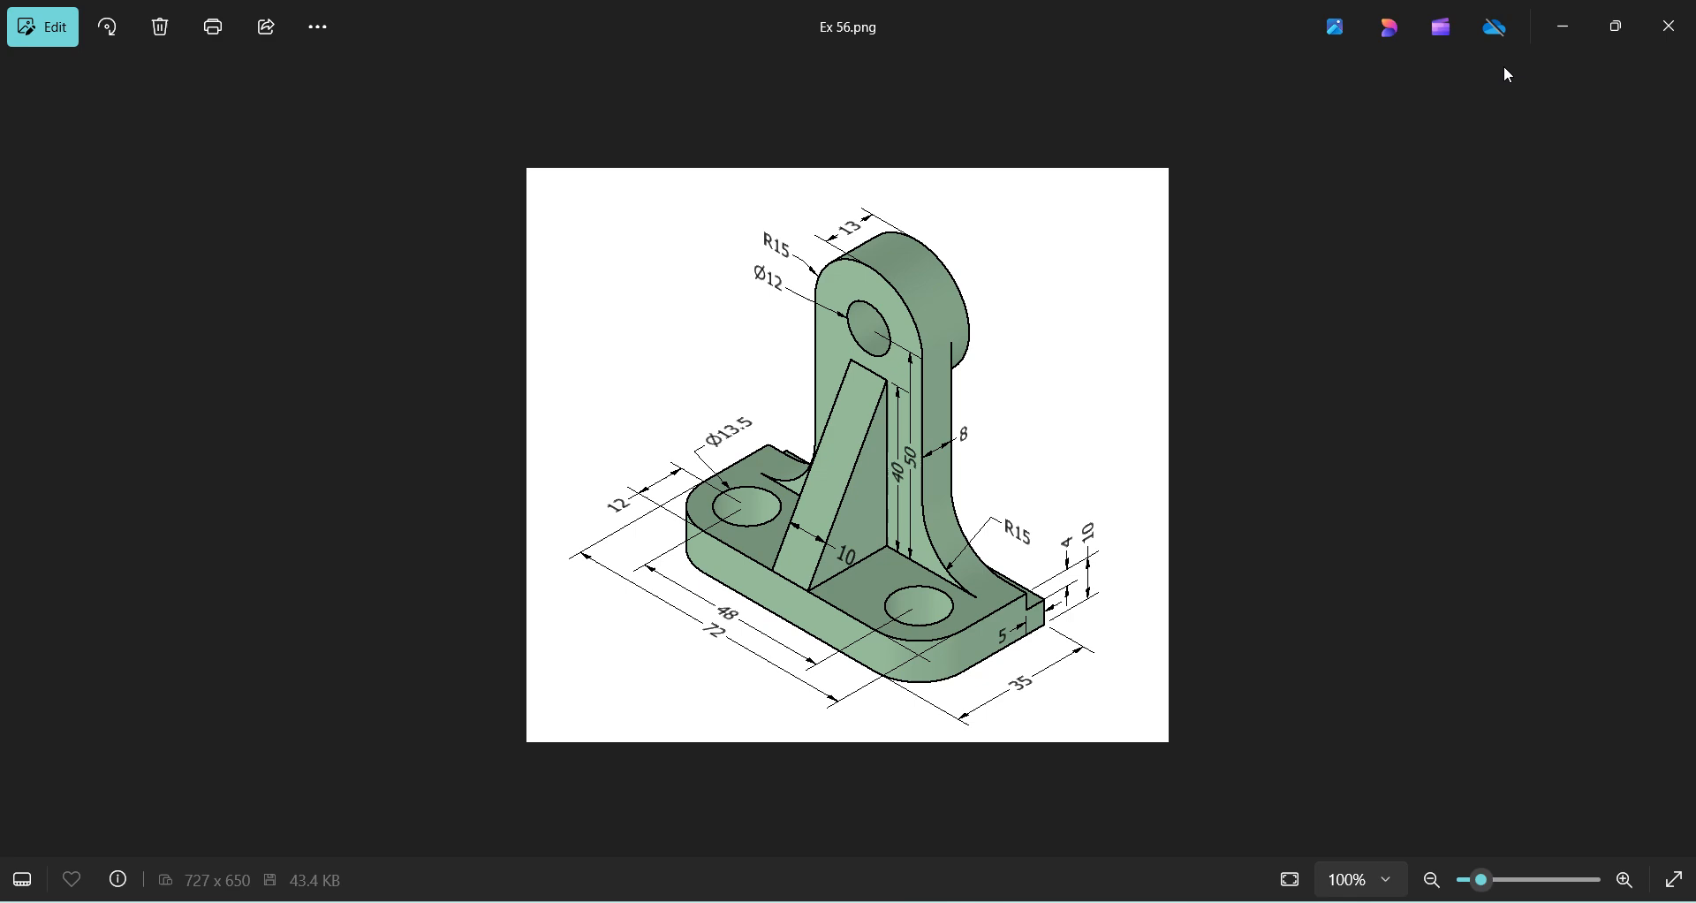
{"action": "left_click", "coordinate": [1619, 32]}
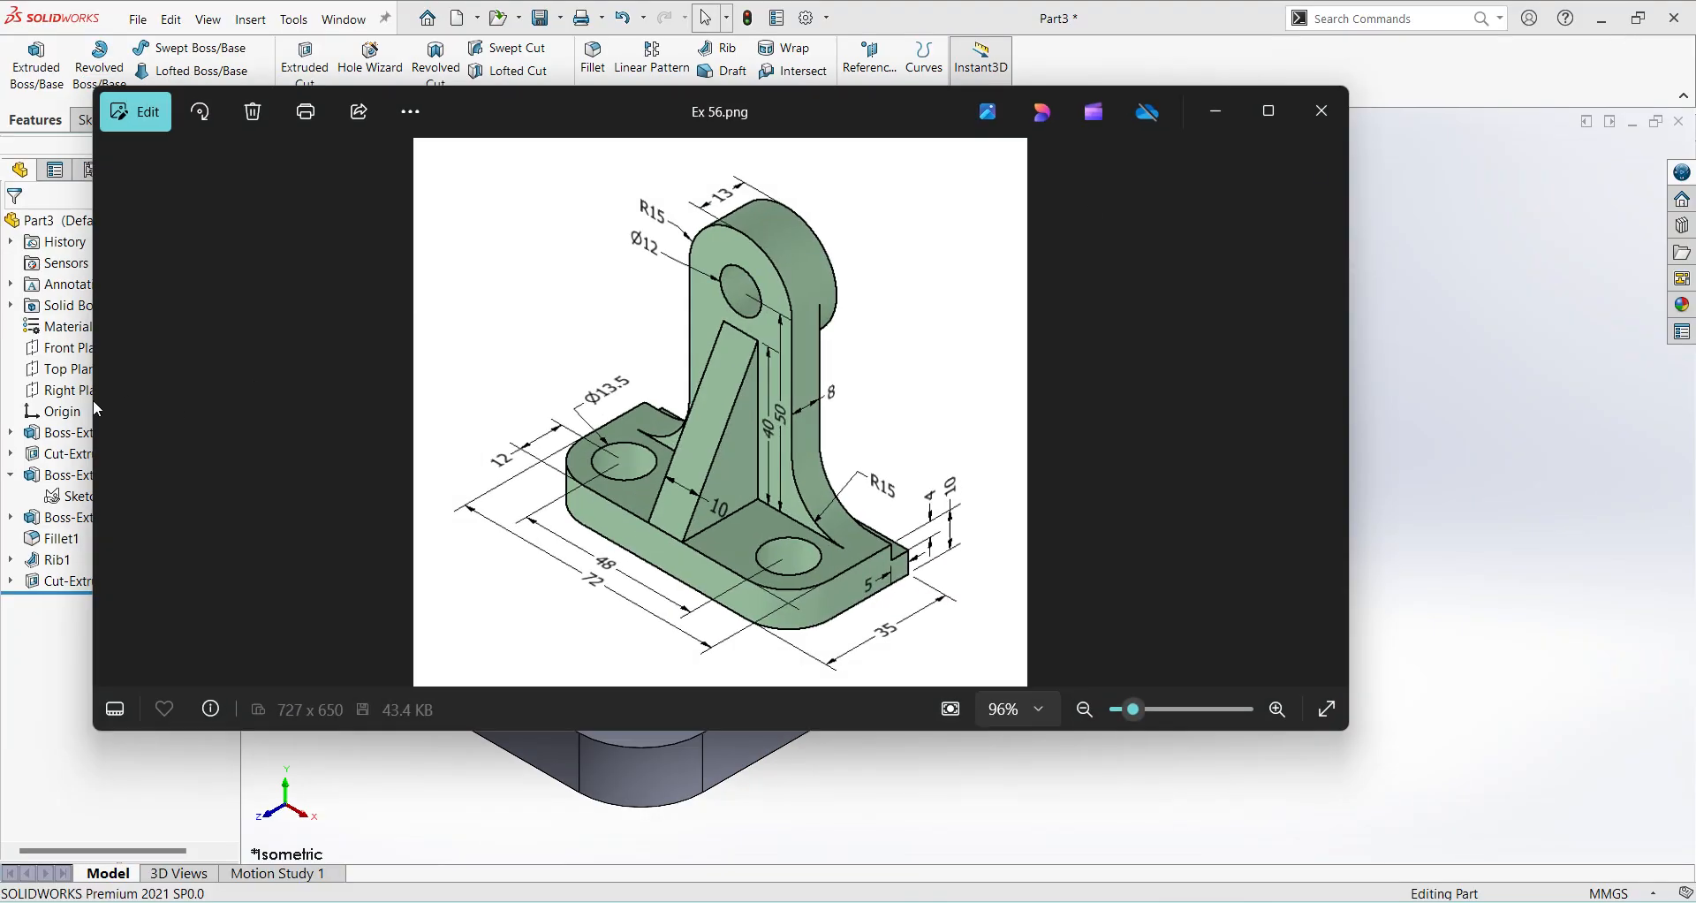
{"action": "left_click_drag", "start_coordinate": [90, 382], "coordinate": [588, 389]}
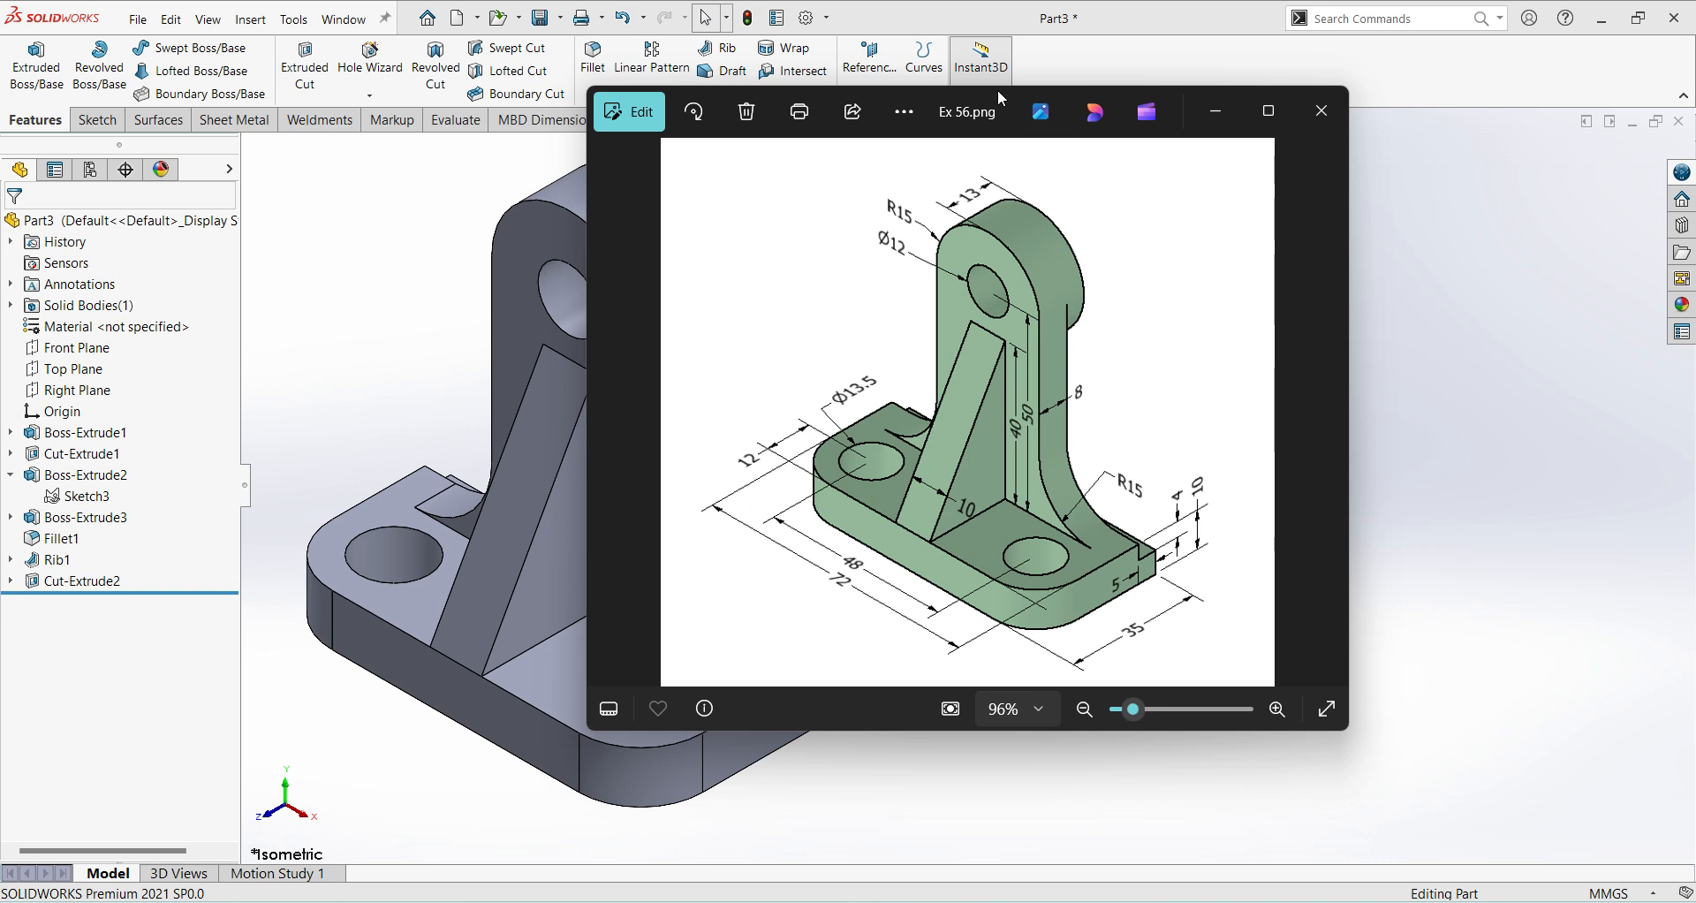
{"action": "left_click_drag", "start_coordinate": [998, 89], "coordinate": [1296, 185]}
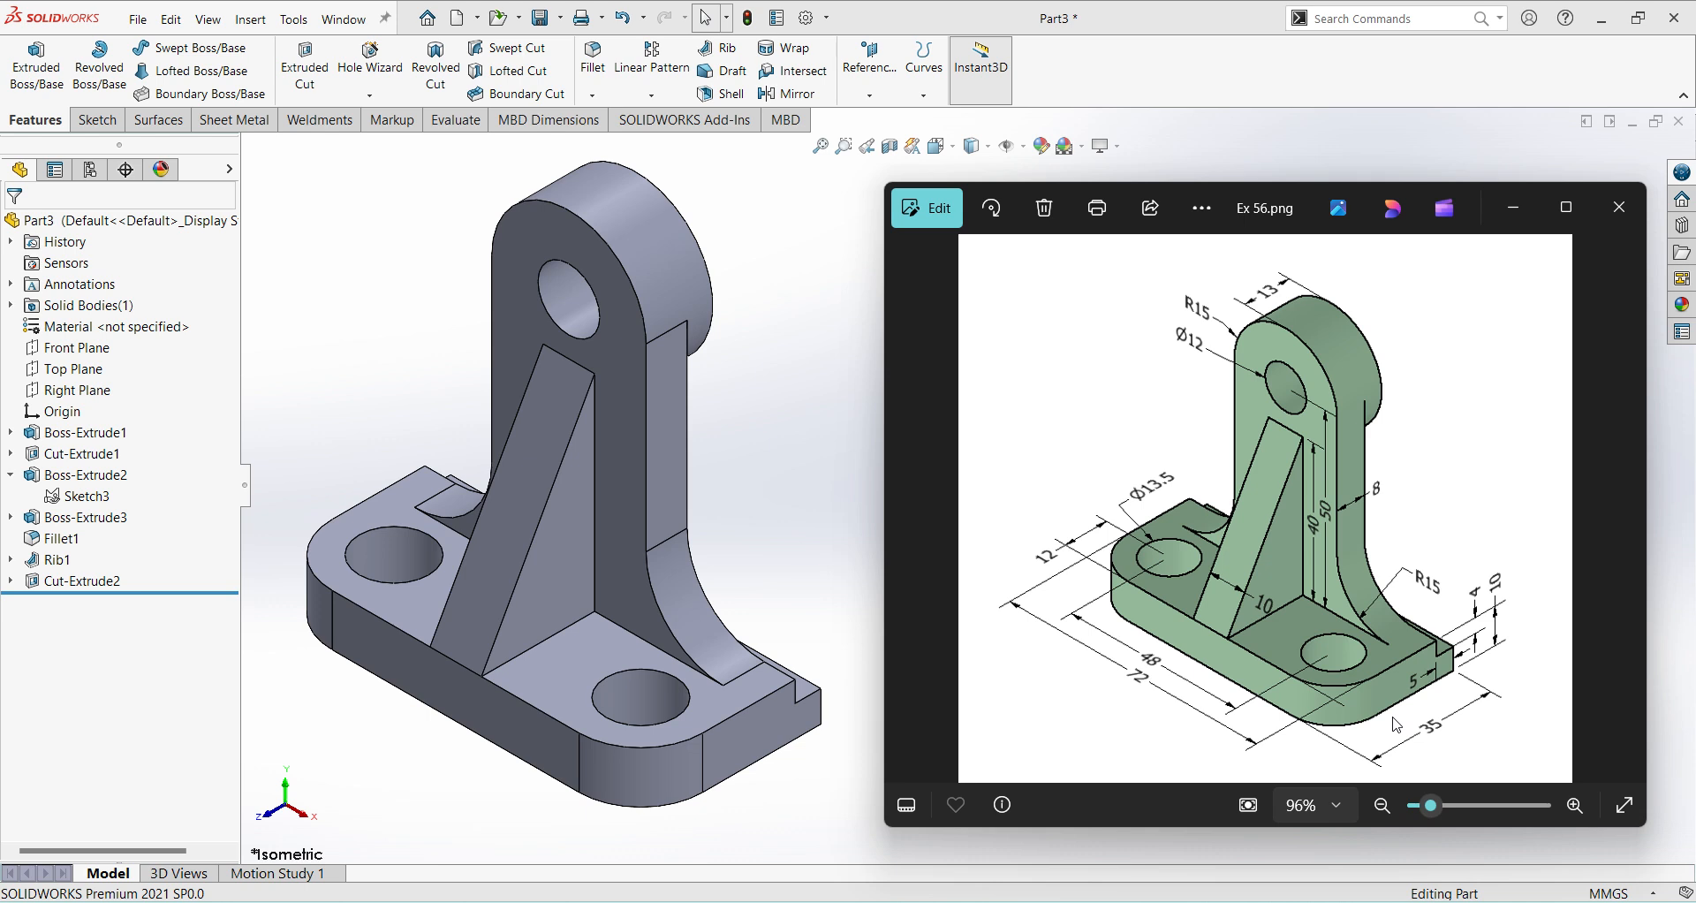
{"action": "left_click", "coordinate": [872, 428]}
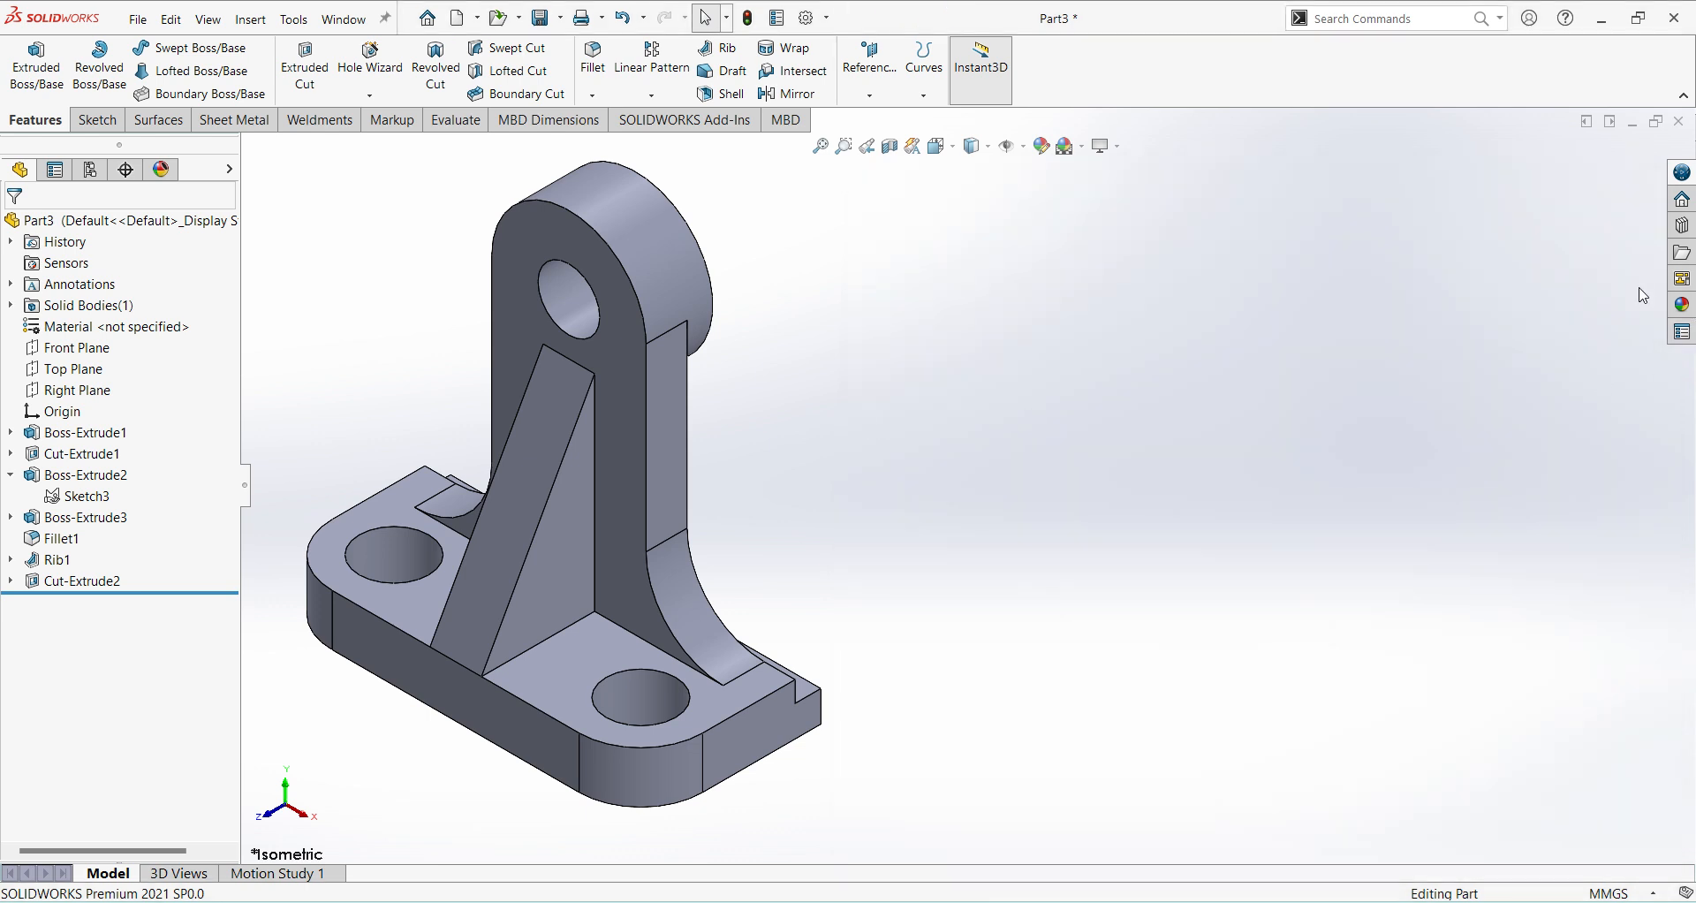
Apply the burnished steel appearance from the Metal > Steel library to the whole bracket part.
{"action": "left_click", "coordinate": [1681, 304]}
{"action": "left_click", "coordinate": [1341, 176]}
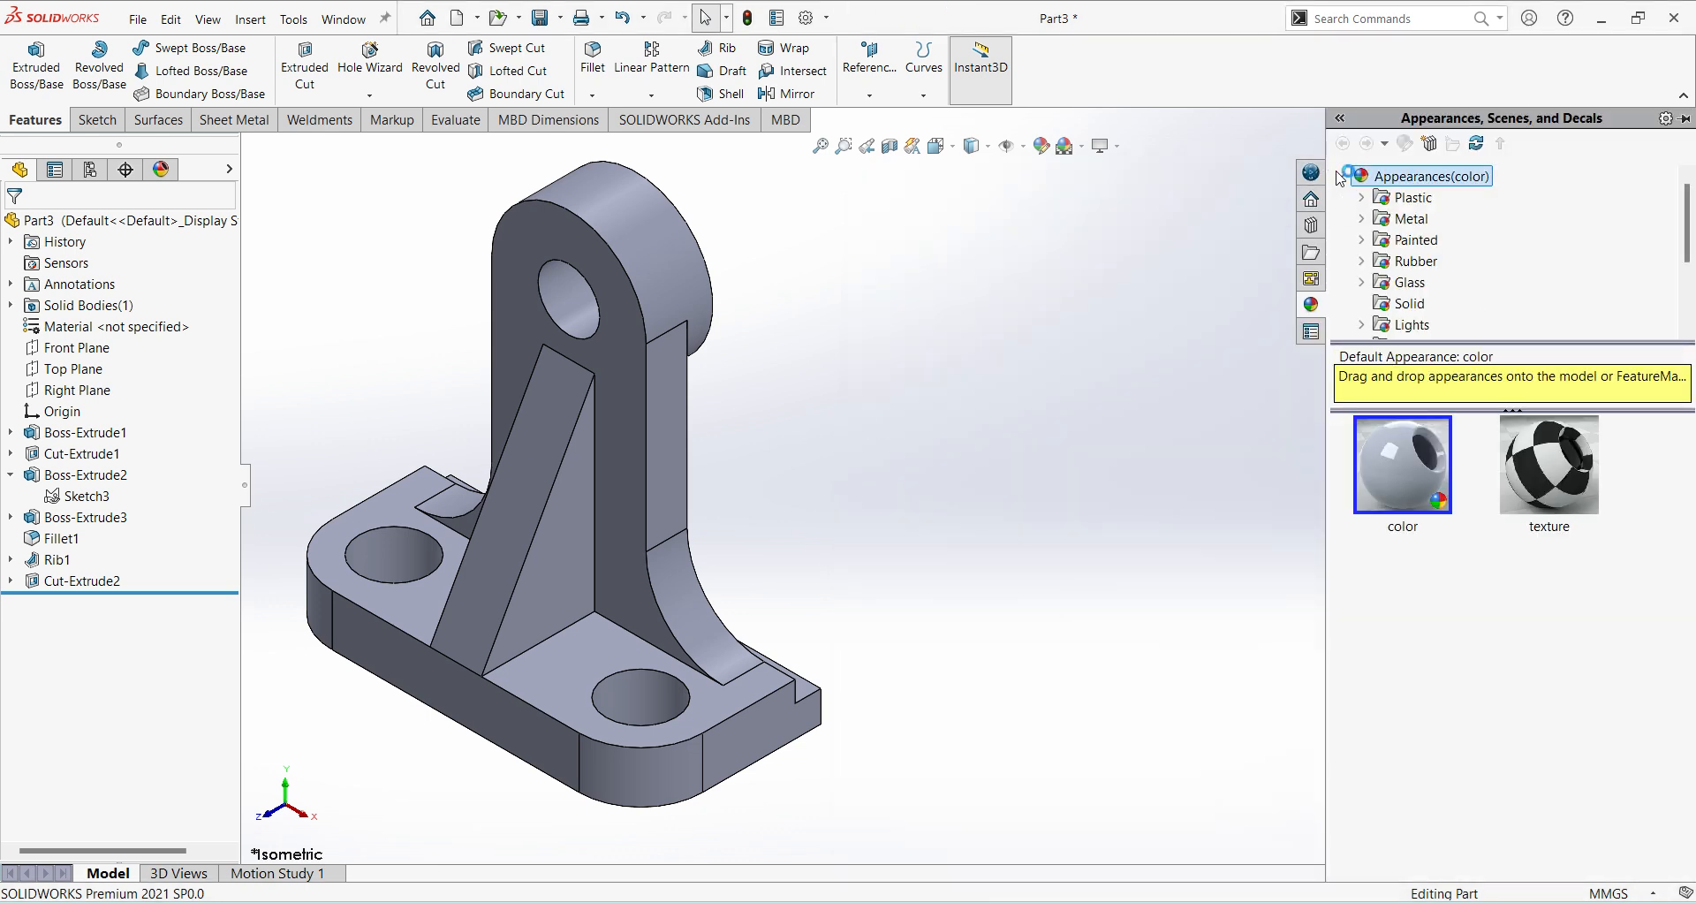
{"action": "left_click", "coordinate": [1361, 202]}
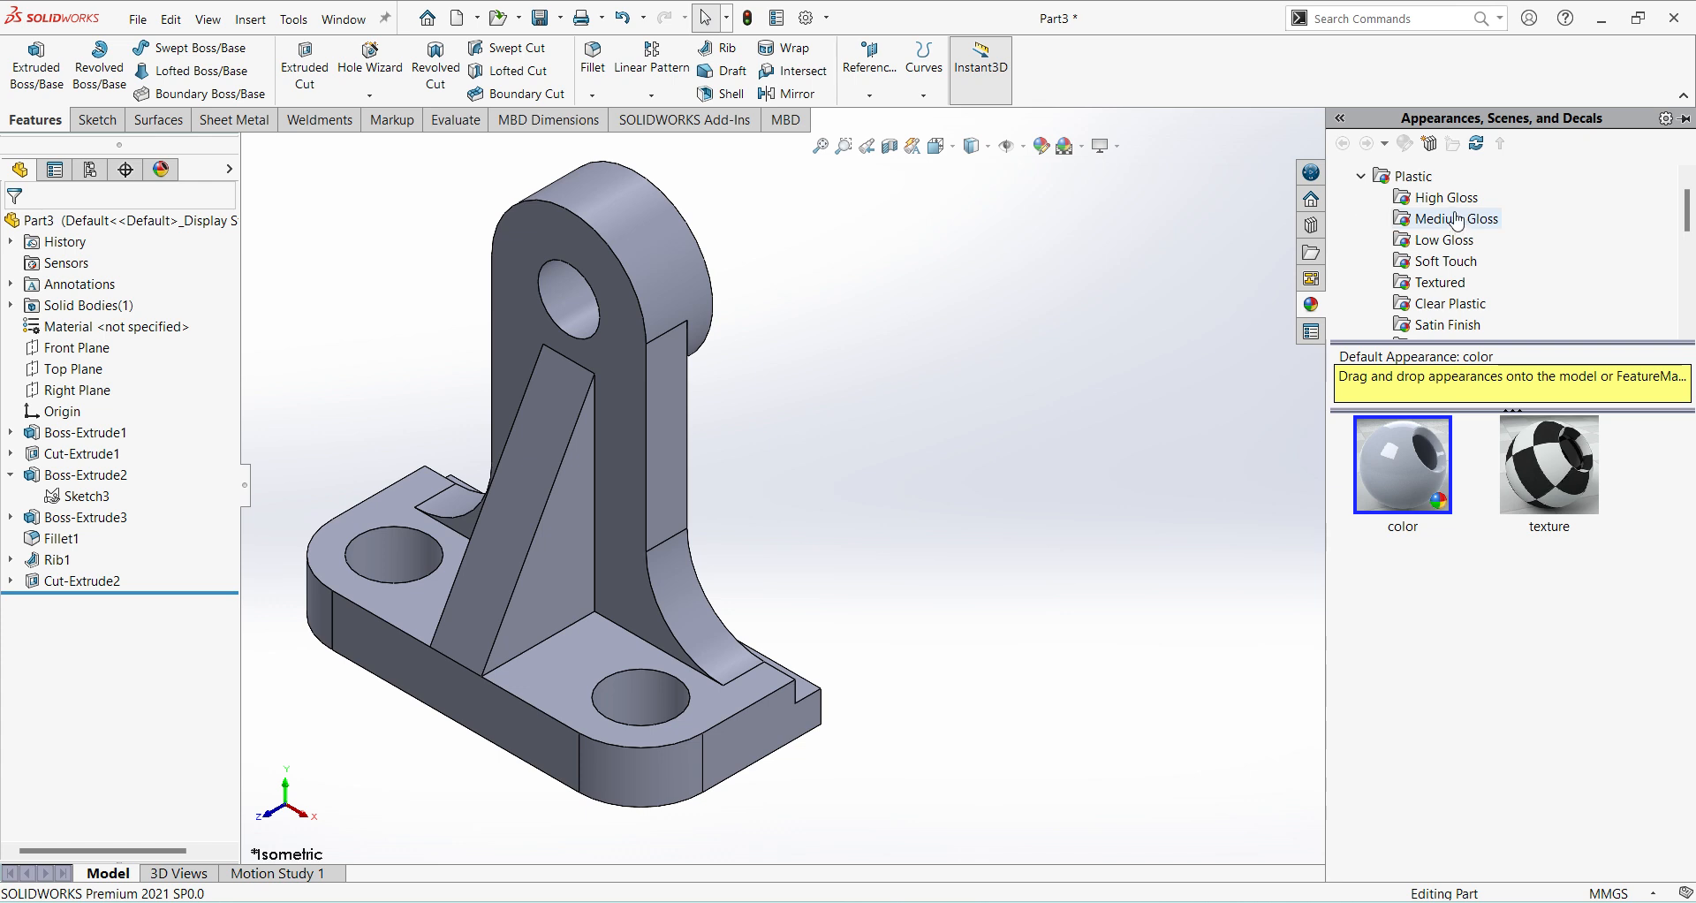
{"action": "scroll", "coordinate": [1407, 237], "scroll_direction": "down", "scroll_amount": 3}
{"action": "left_click", "coordinate": [1361, 261]}
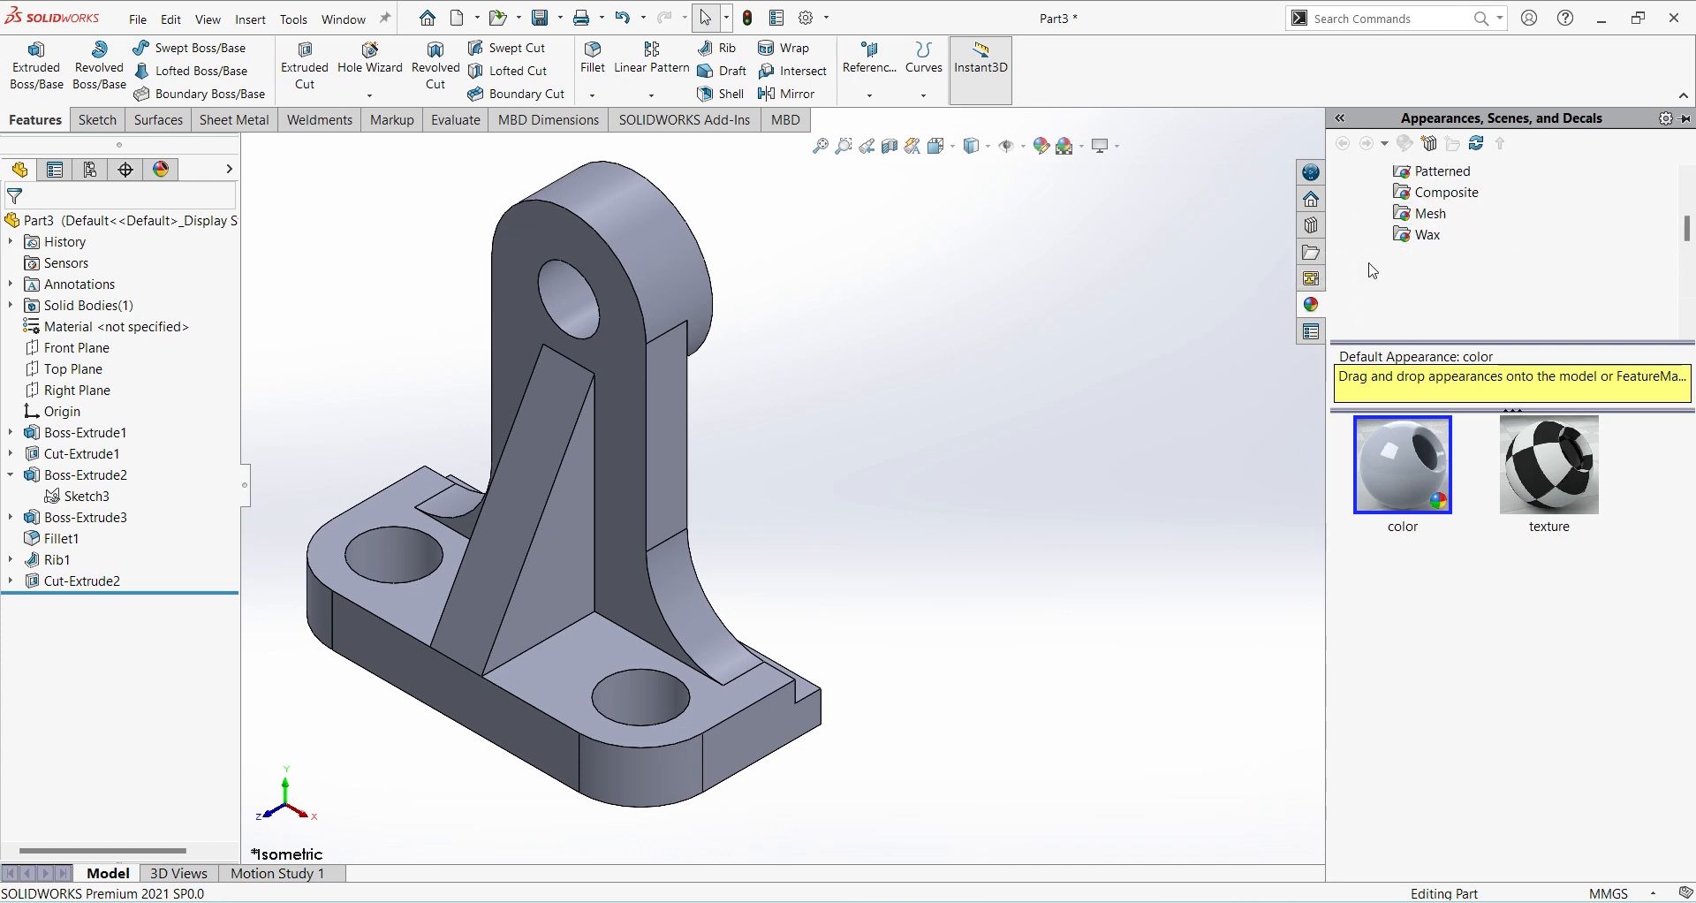
{"action": "scroll", "coordinate": [1447, 270], "scroll_direction": "down", "scroll_amount": 2}
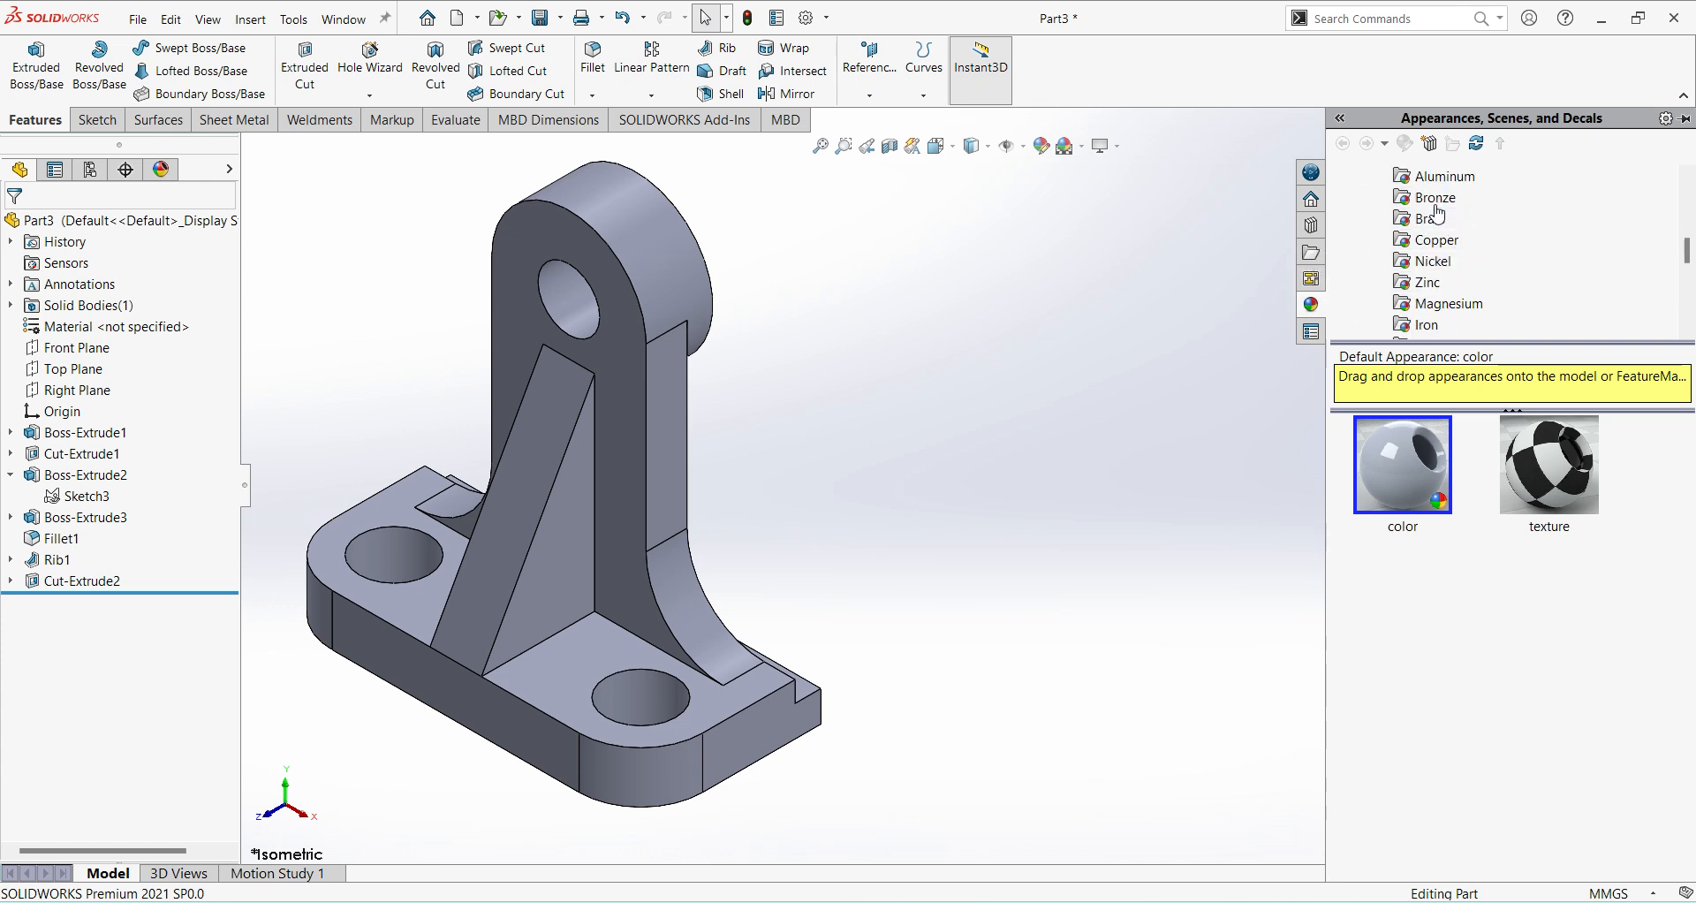
{"action": "scroll", "coordinate": [1453, 288], "scroll_direction": "up", "scroll_amount": 3}
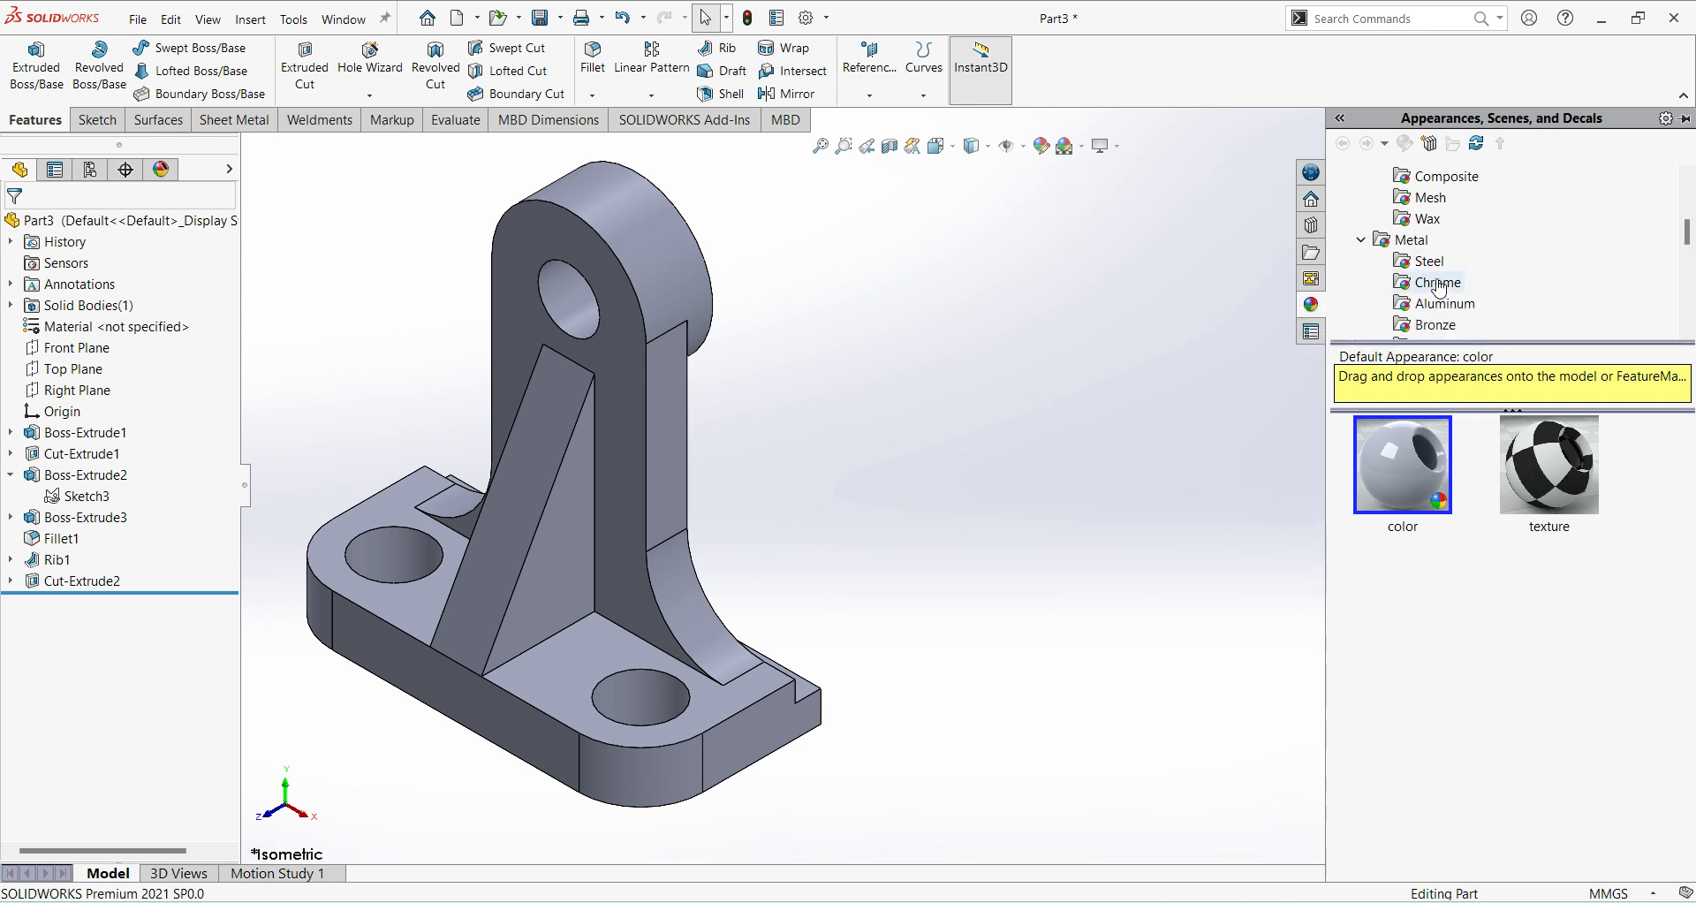
{"action": "left_click", "coordinate": [1438, 263]}
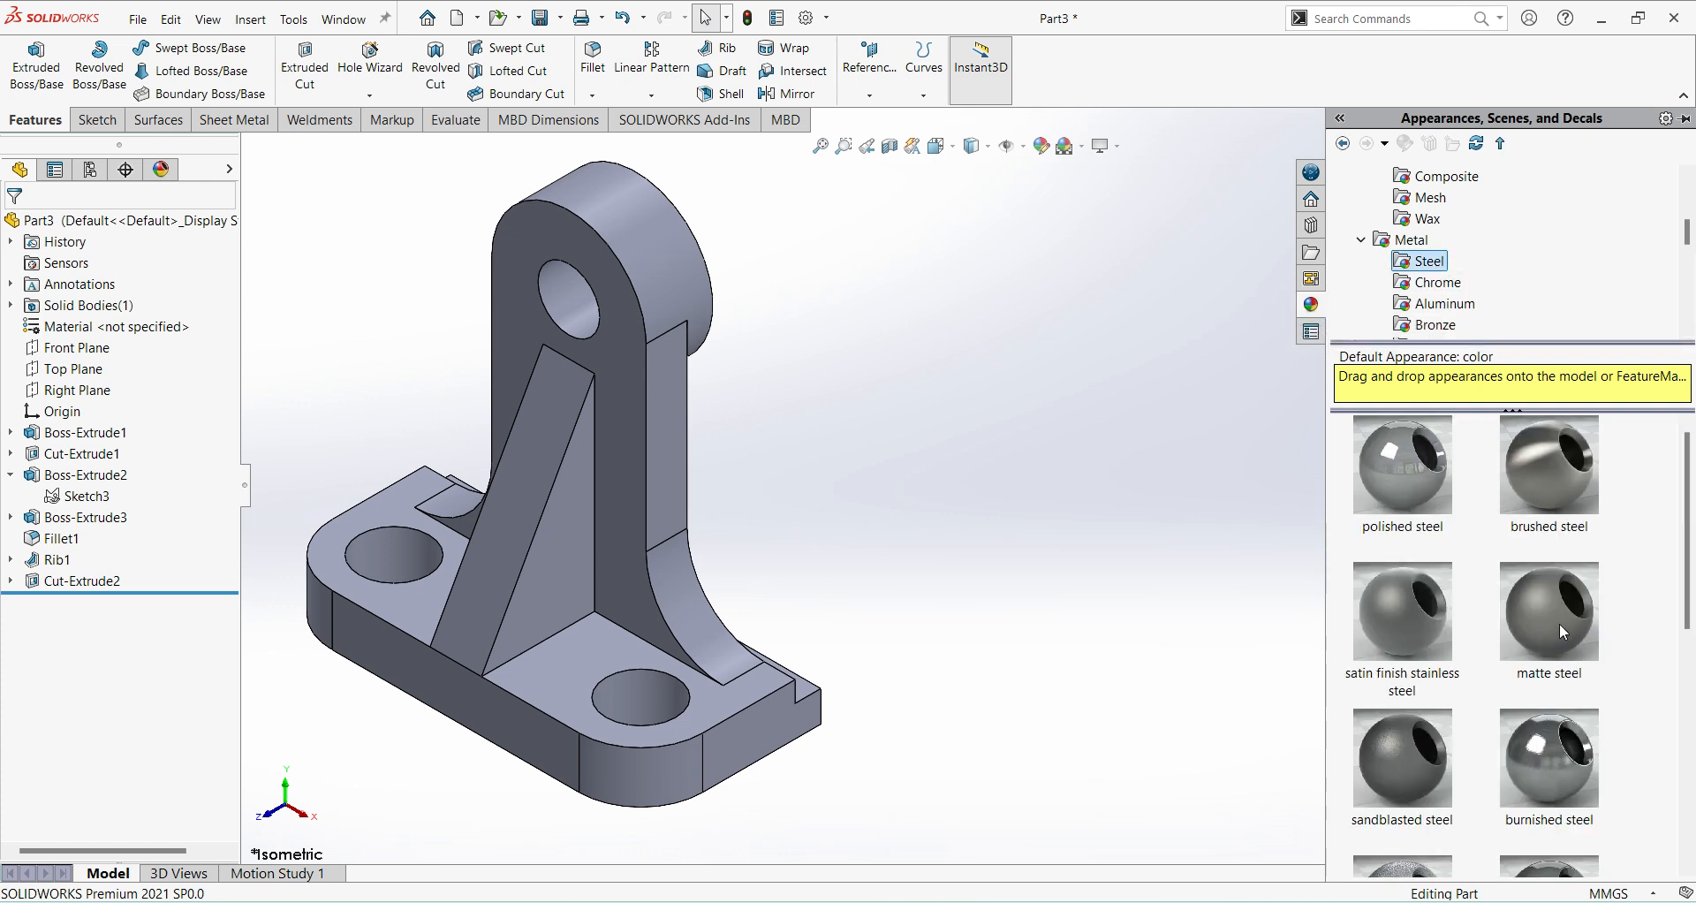
{"action": "double_click", "coordinate": [1561, 760]}
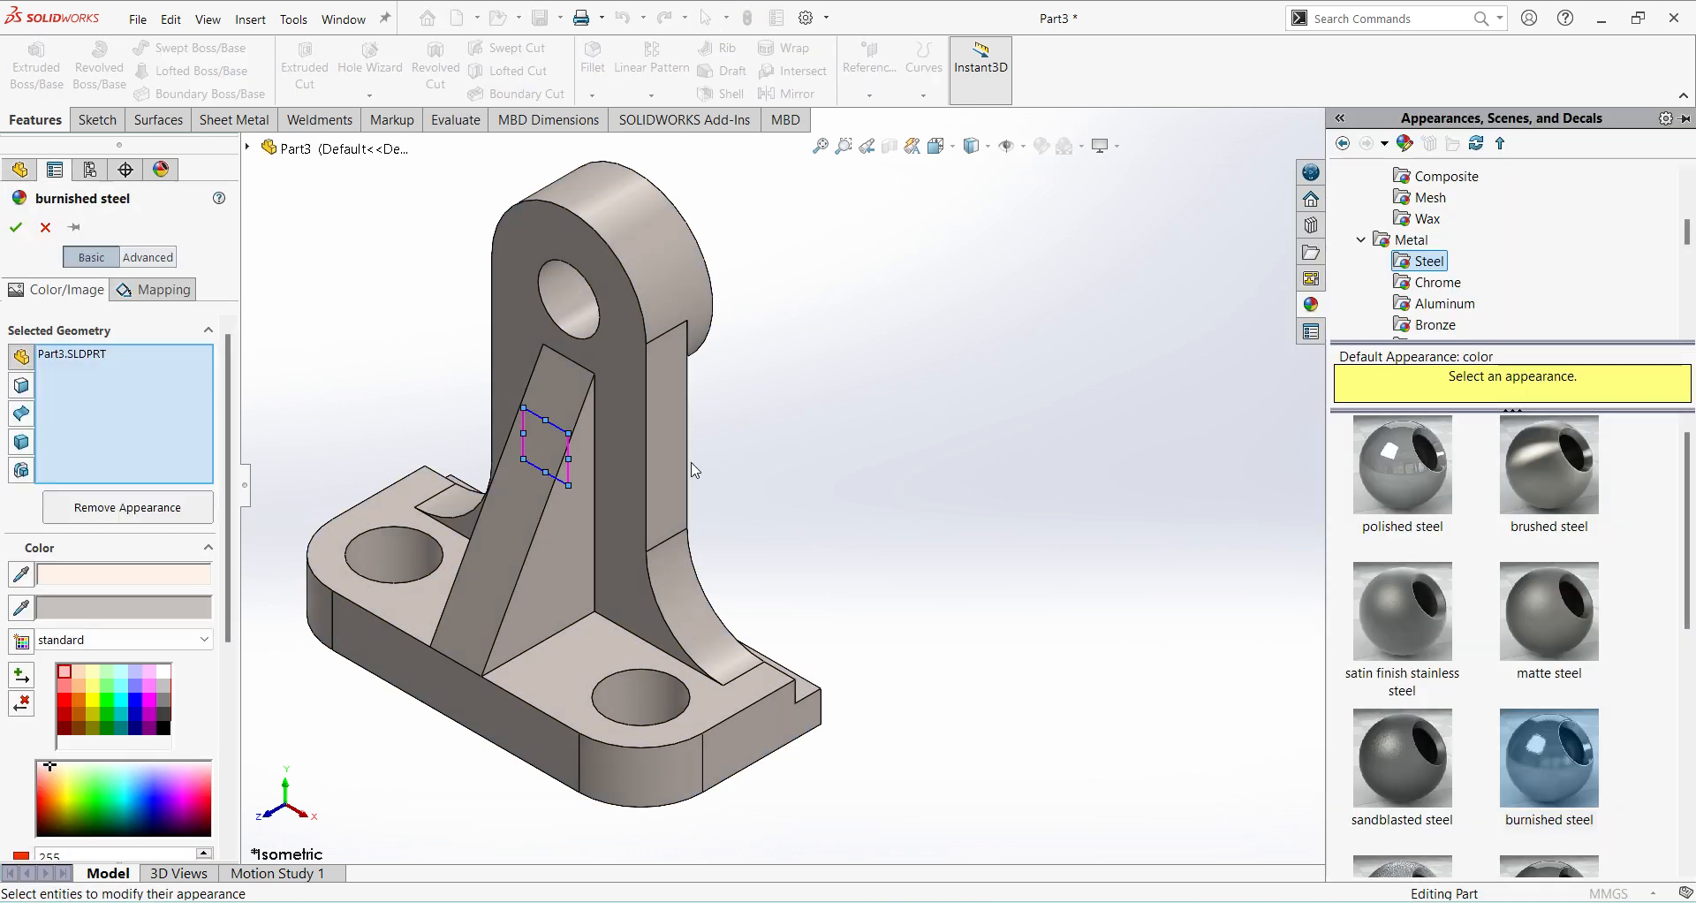
Try a few standard swatches for the burnished steel's colour, settle on light pink-violet, and accept the appearance.
{"action": "left_click", "coordinate": [80, 672]}
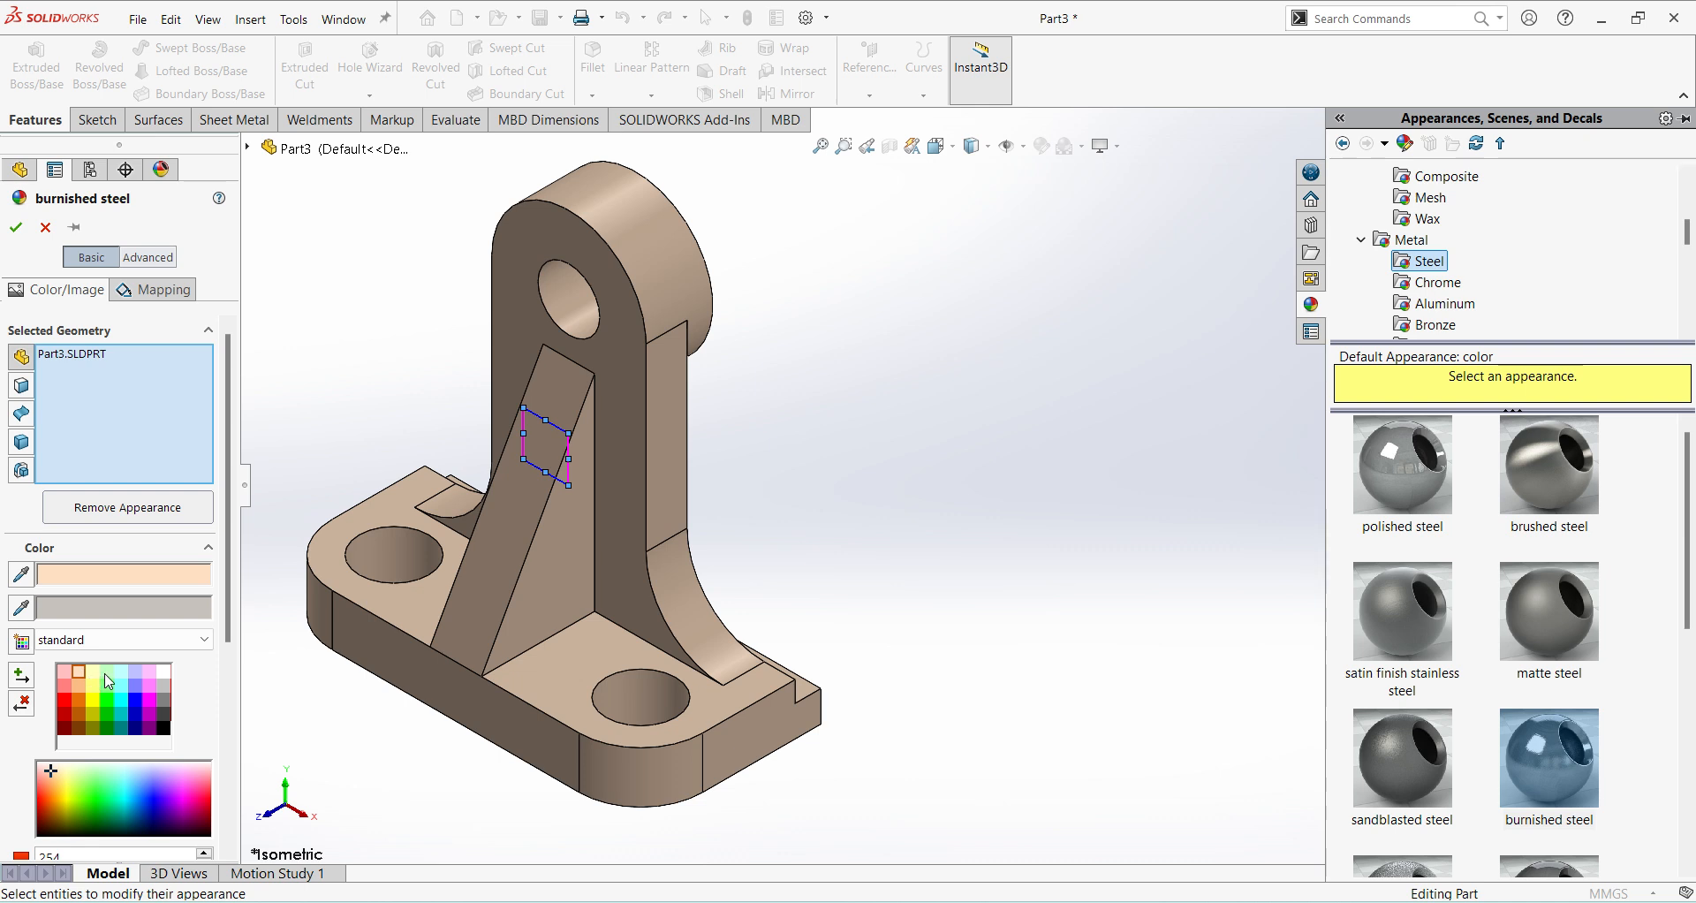
{"action": "left_click", "coordinate": [107, 675]}
{"action": "left_click", "coordinate": [150, 673]}
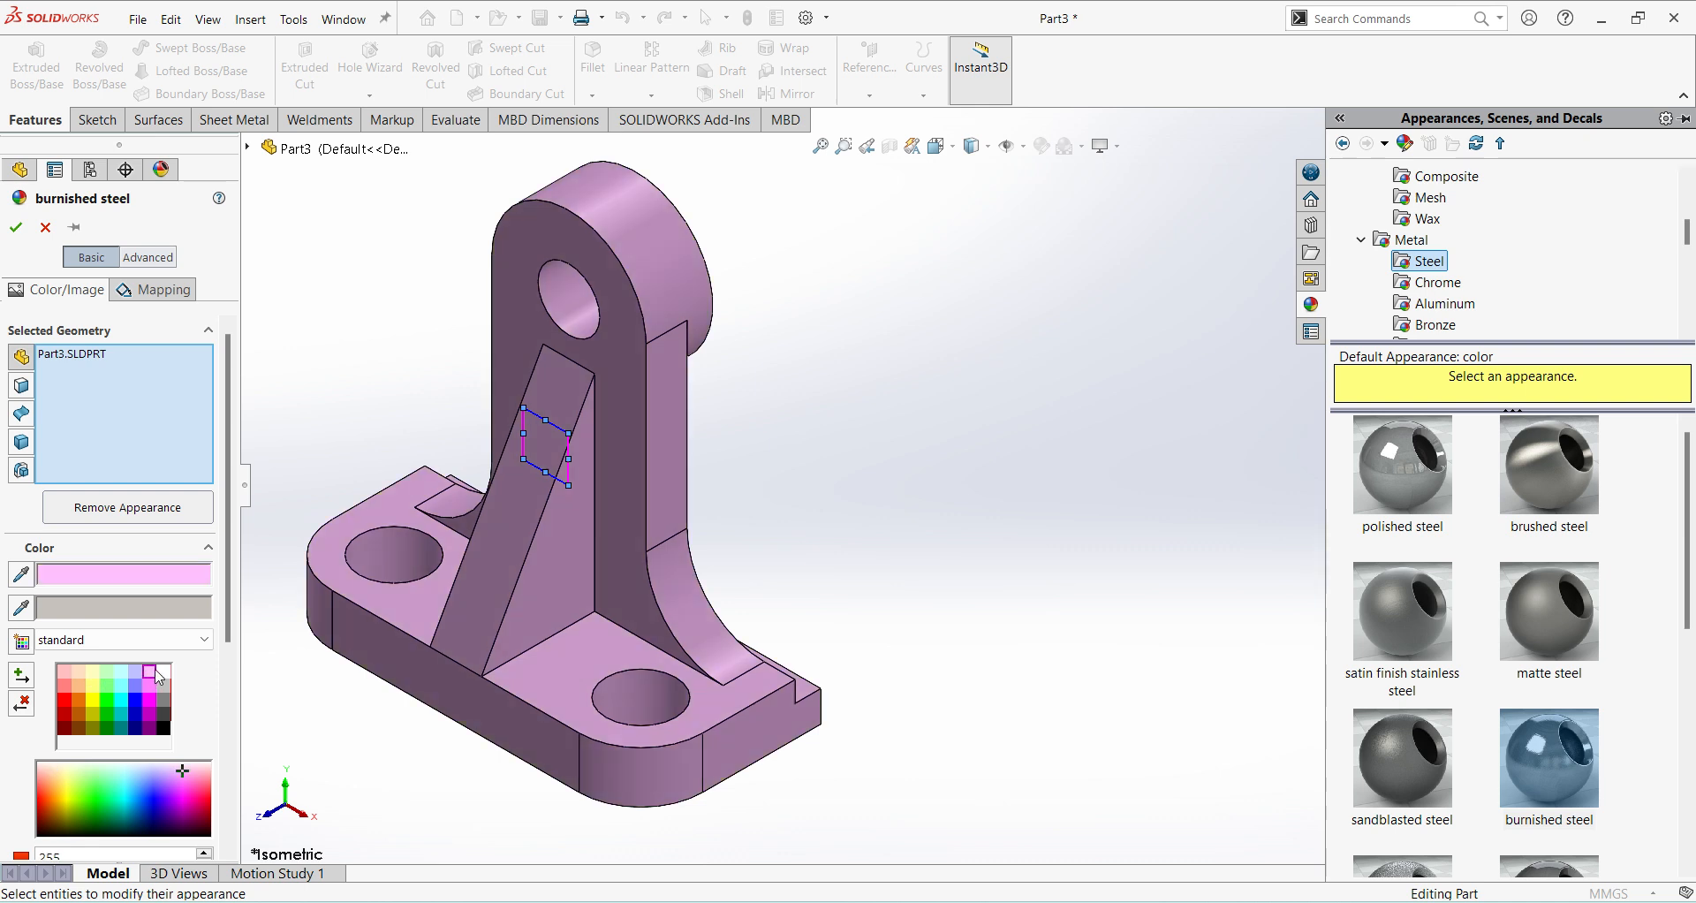
{"action": "left_click", "coordinate": [15, 227]}
{"action": "left_click", "coordinate": [1110, 502]}
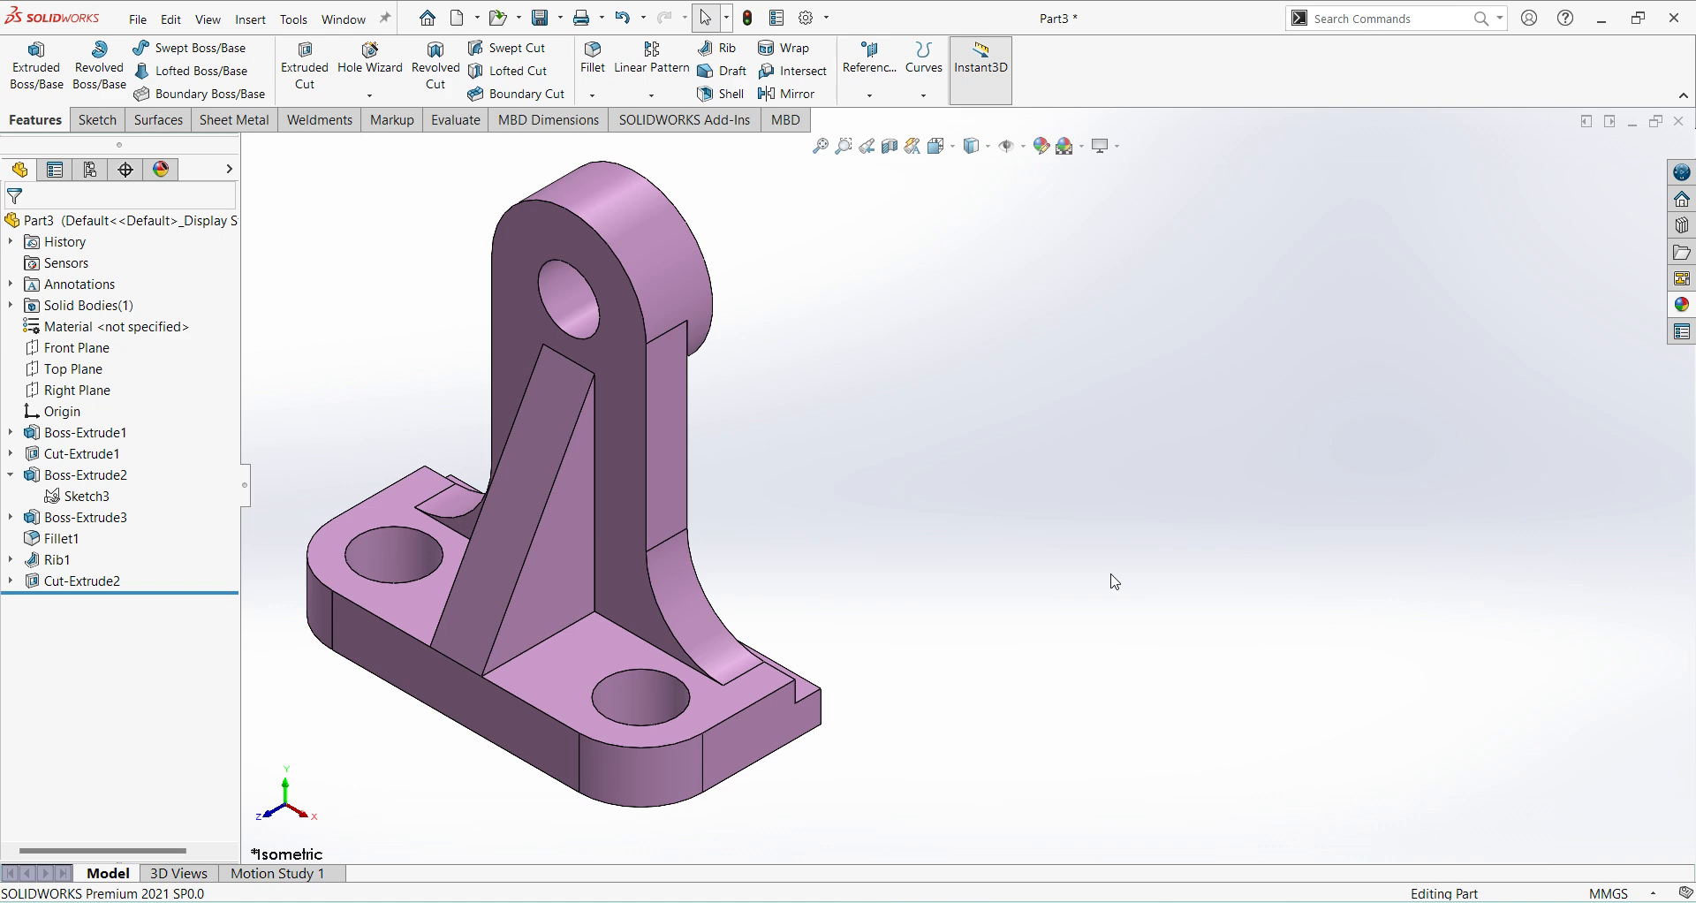
Examine the coloured bracket from several angles and return to the isometric view.
{"action": "middle_click_drag", "start_coordinate": [1111, 581], "coordinate": [1051, 521]}
{"action": "scroll", "coordinate": [740, 391], "scroll_direction": "down", "scroll_amount": 2}
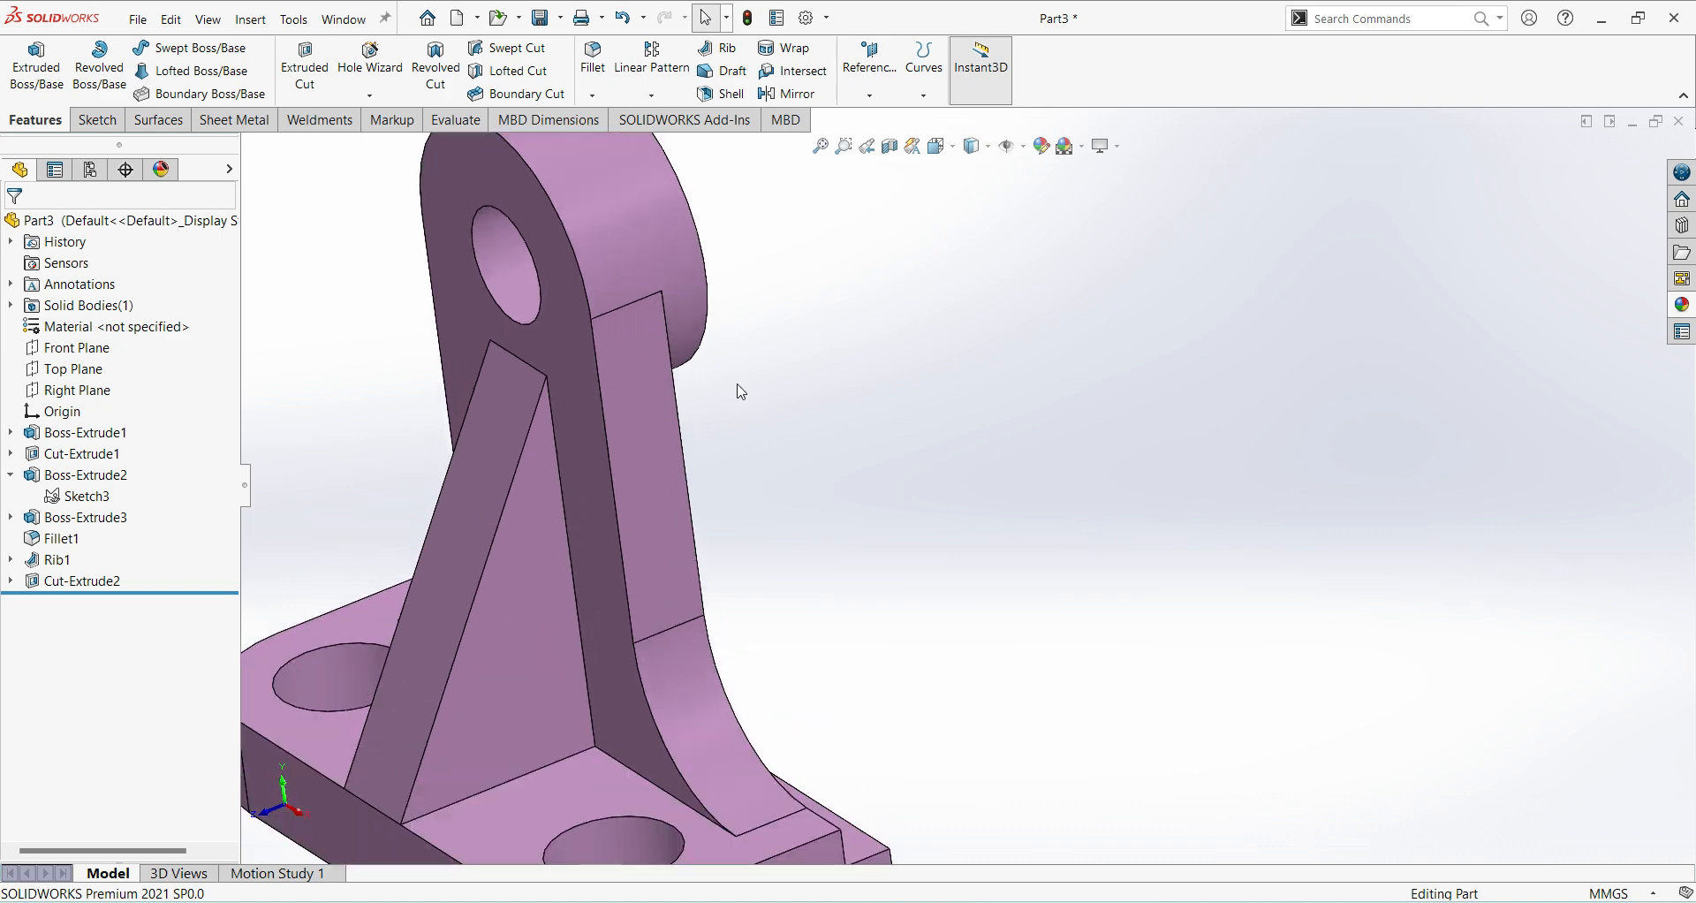
{"action": "scroll", "coordinate": [738, 389], "scroll_direction": "up", "scroll_amount": 2}
{"action": "middle_click_drag", "start_coordinate": [739, 392], "coordinate": [749, 424]}
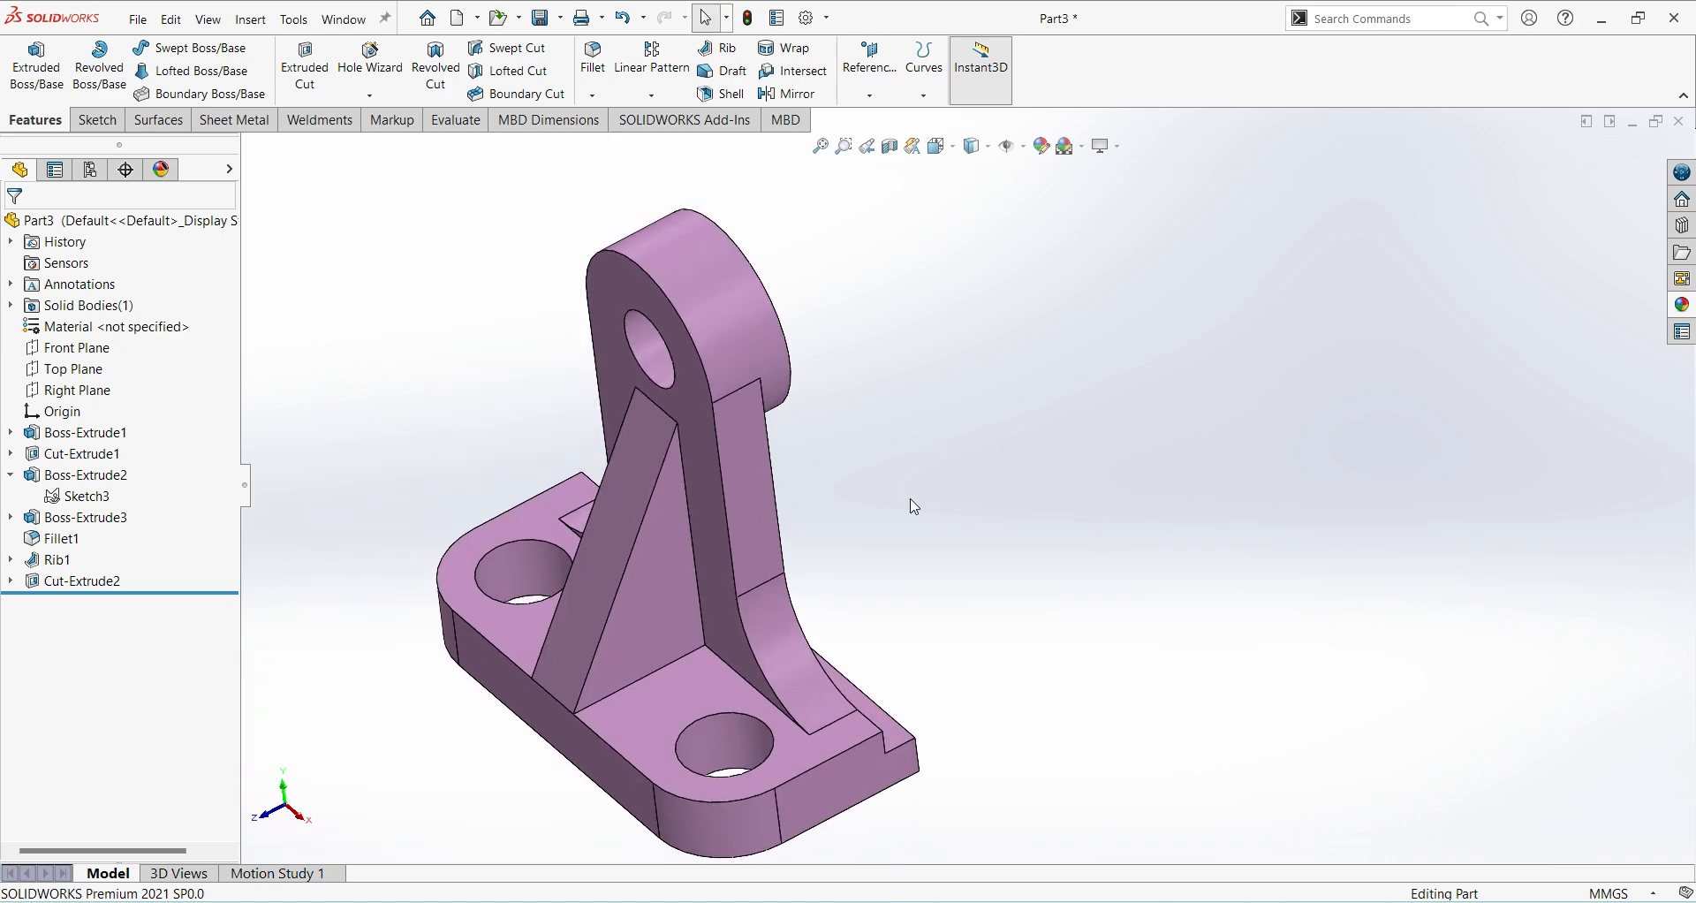
{"action": "middle_click_drag", "start_coordinate": [909, 500], "coordinate": [913, 427]}
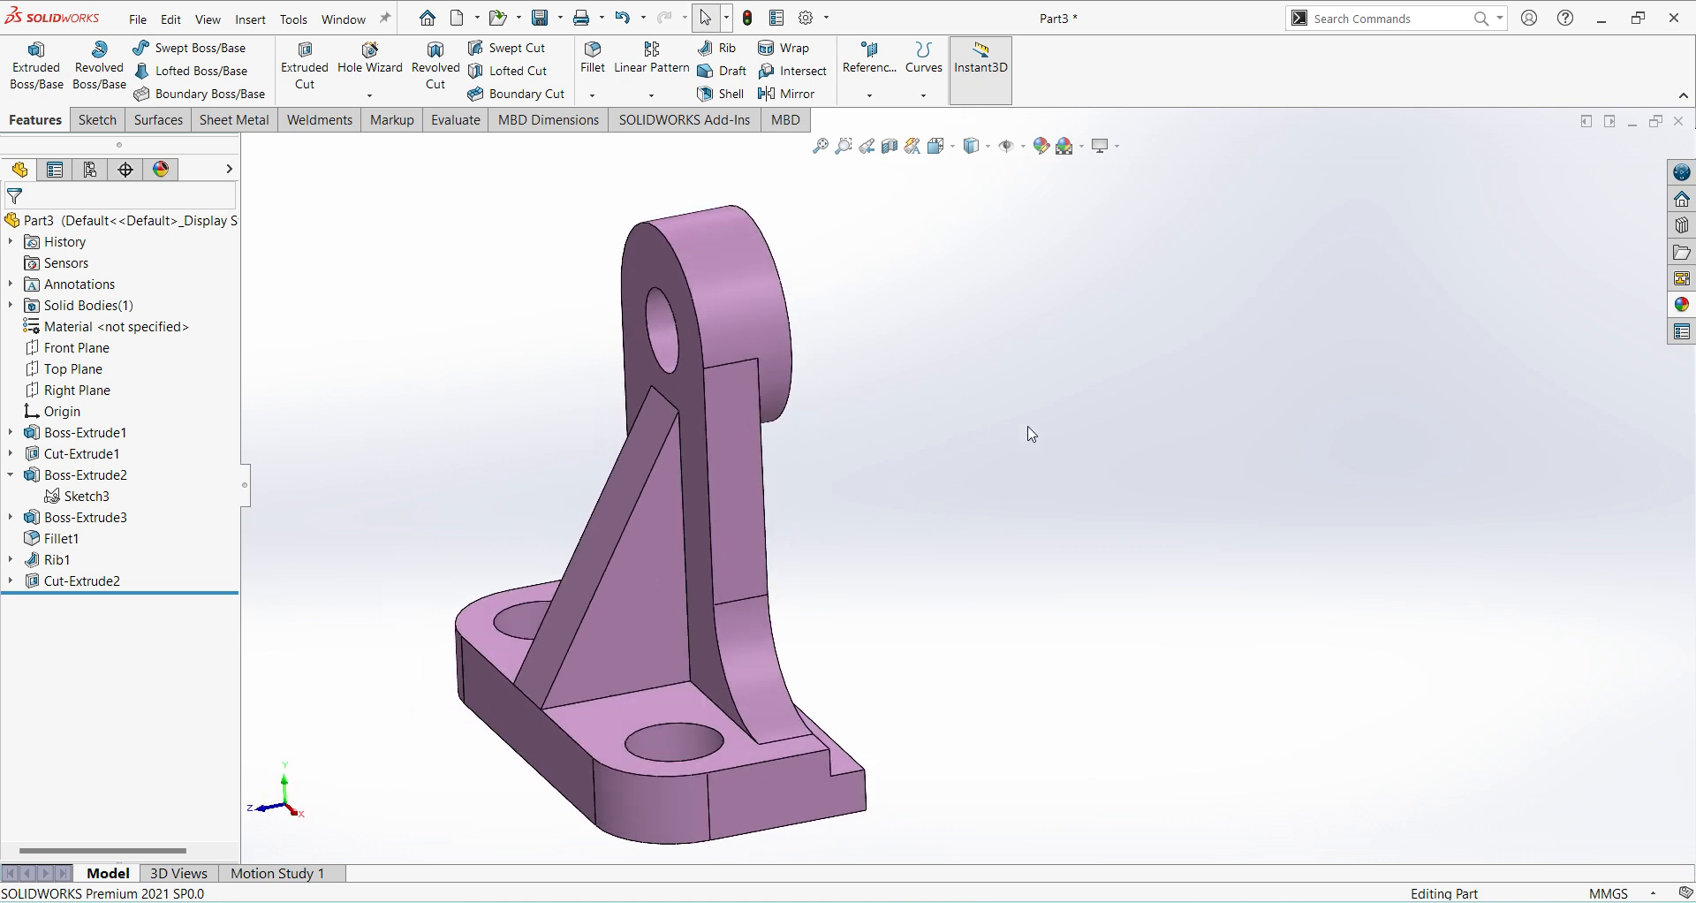
{"action": "key", "text": "ctrl+7"}
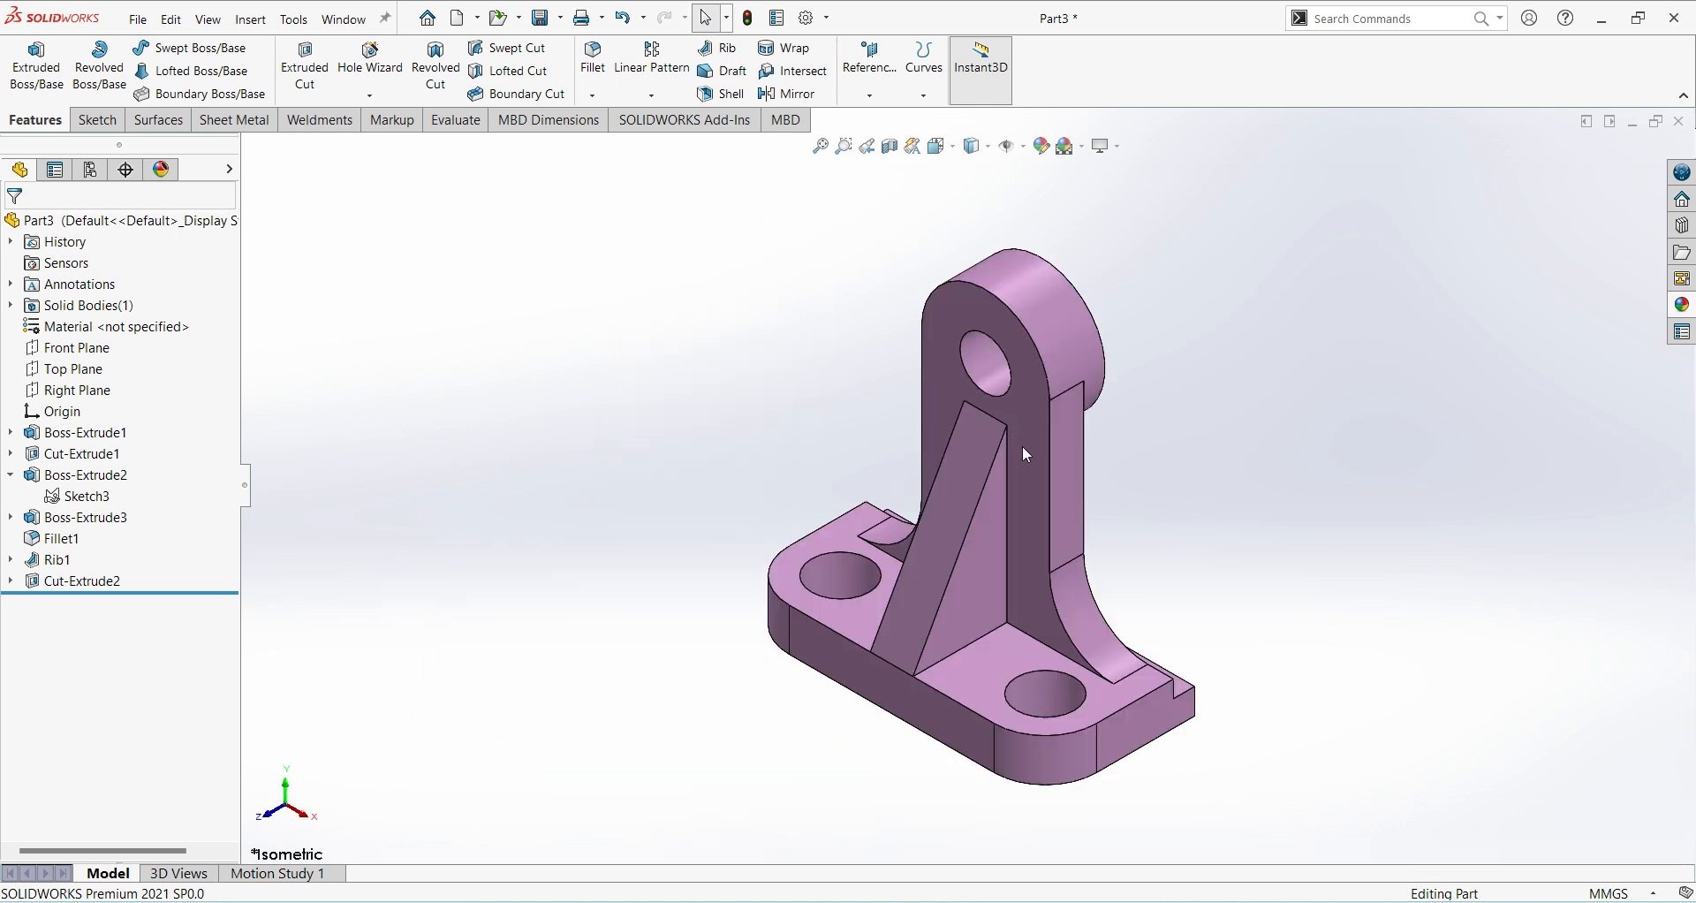